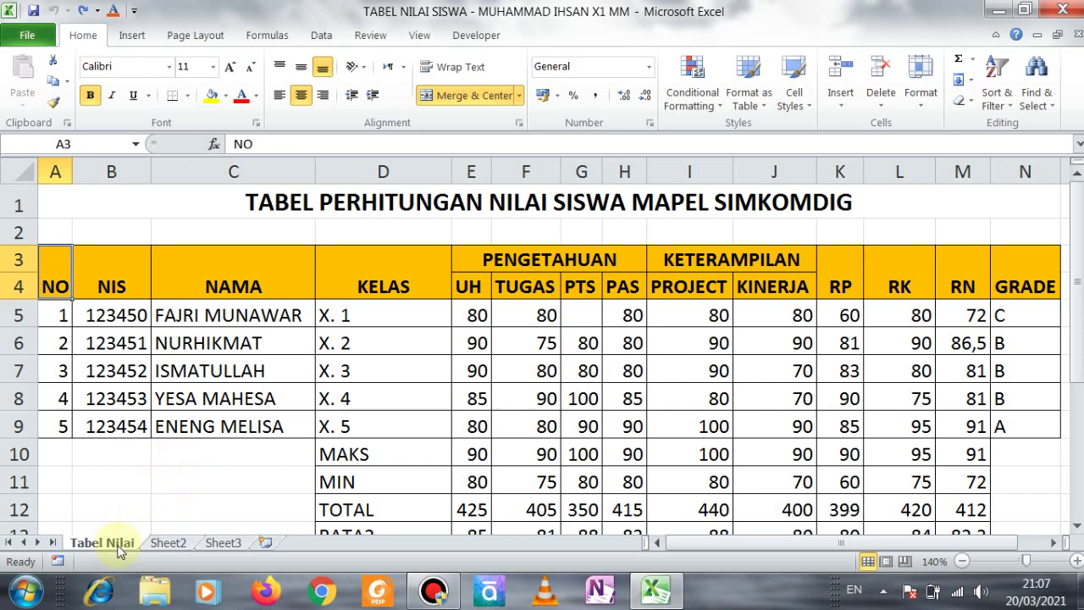
# - Rename the Sheet2 worksheet as DATA SISWA
pyautogui.click(162, 544)
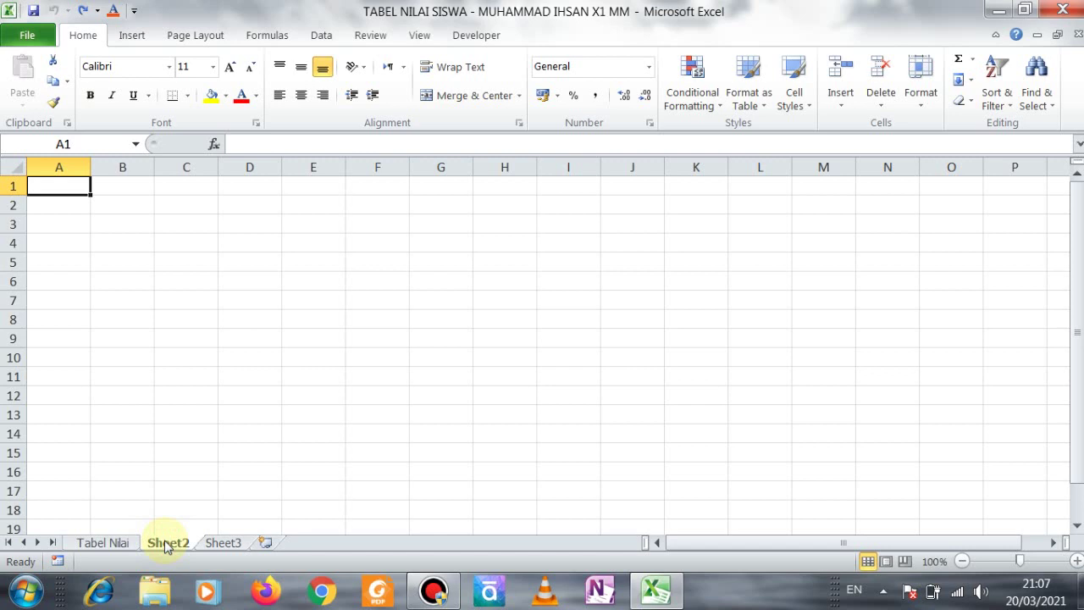
pyautogui.doubleClick(167, 543)
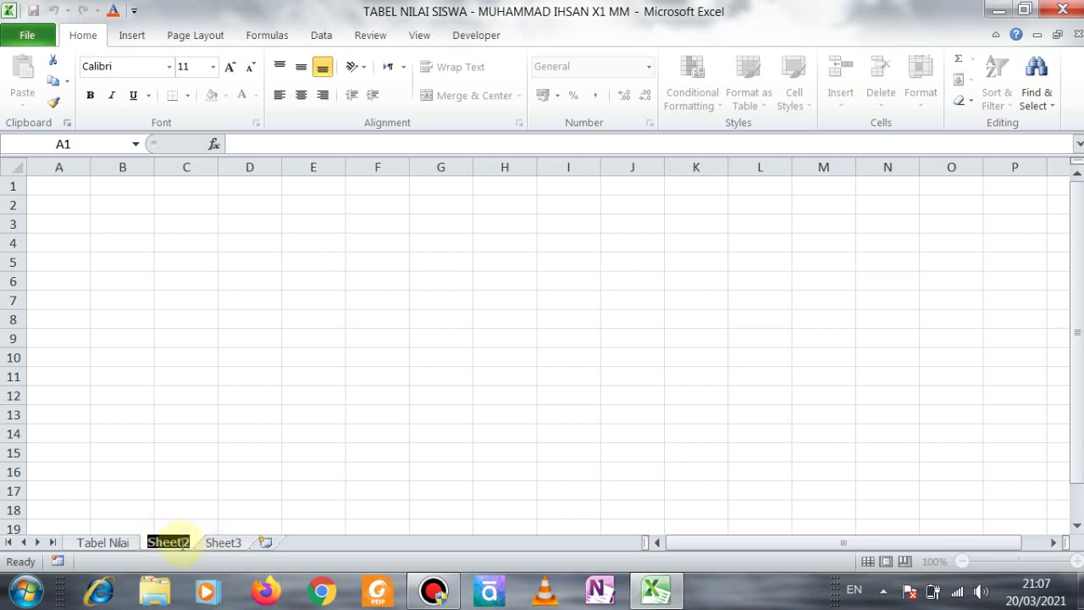
pyautogui.press('BackSpace')
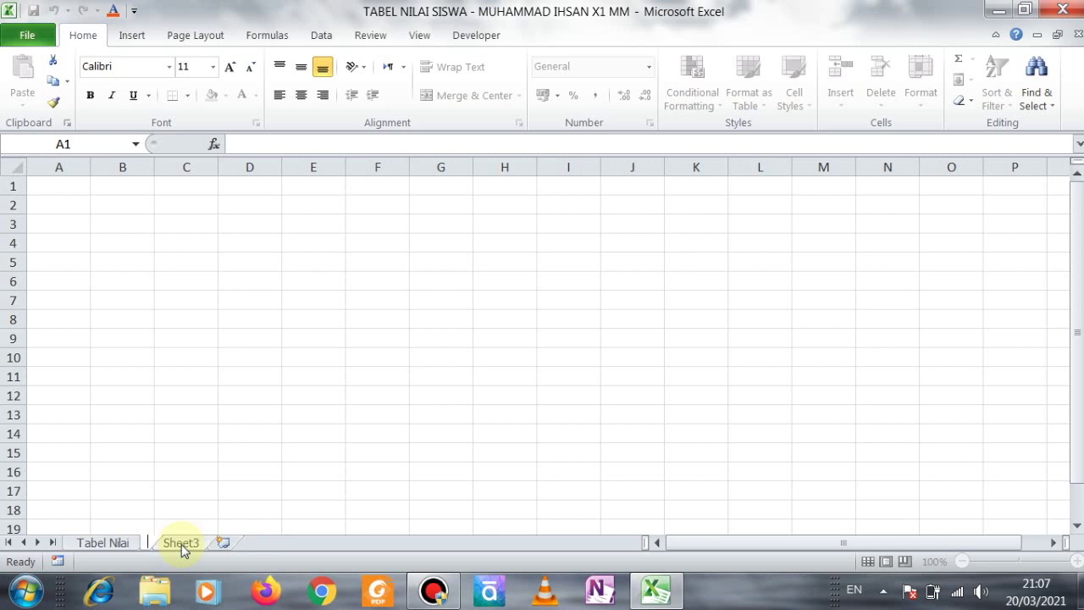
pyautogui.write('DATA')
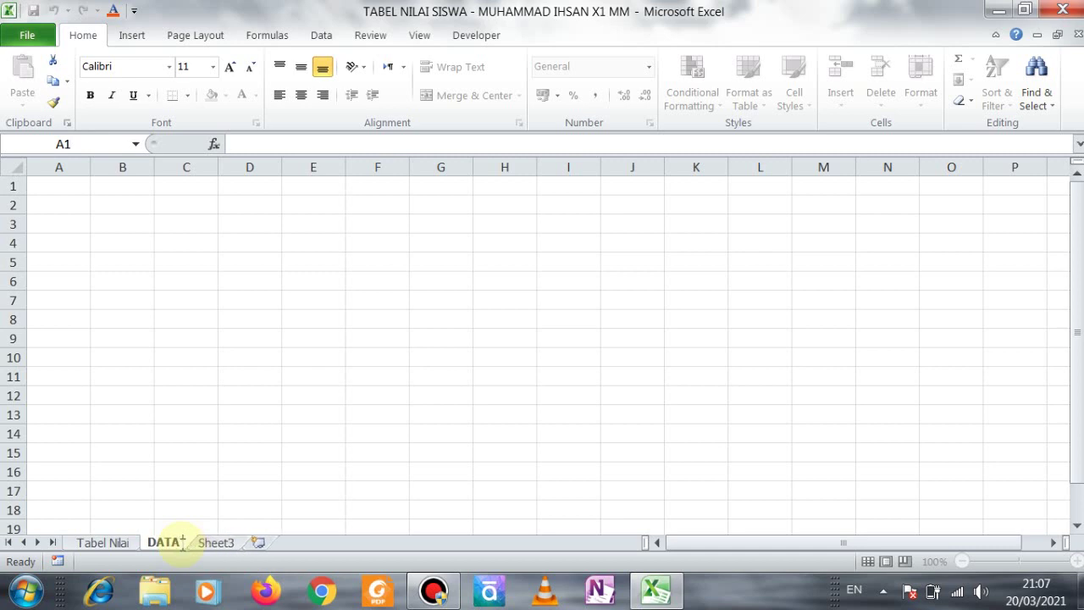
pyautogui.write('1 SISWA')
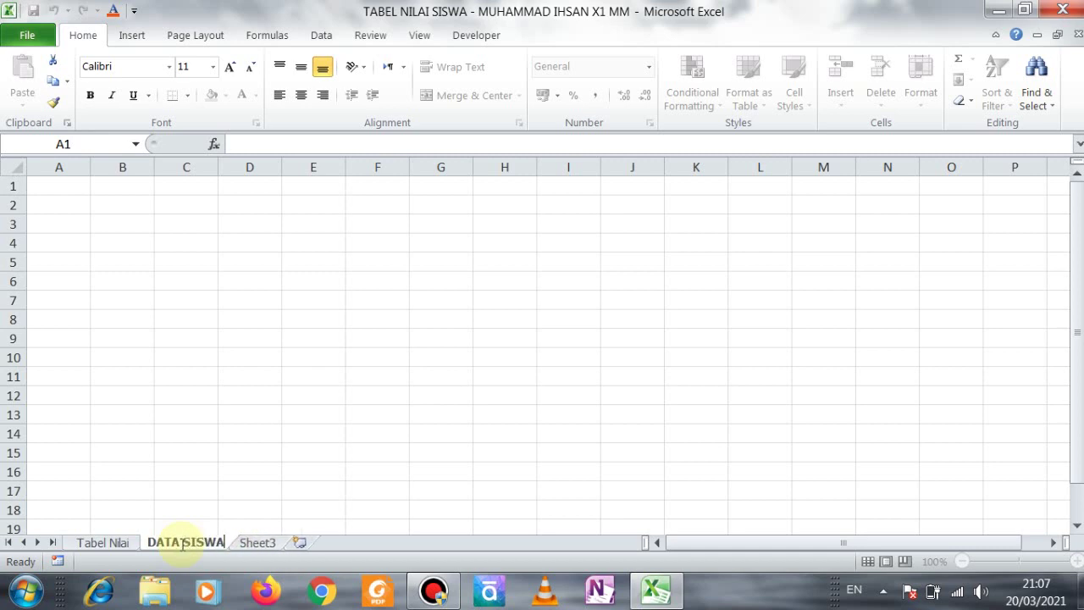
pyautogui.press('Return')
pyautogui.click(278, 375)
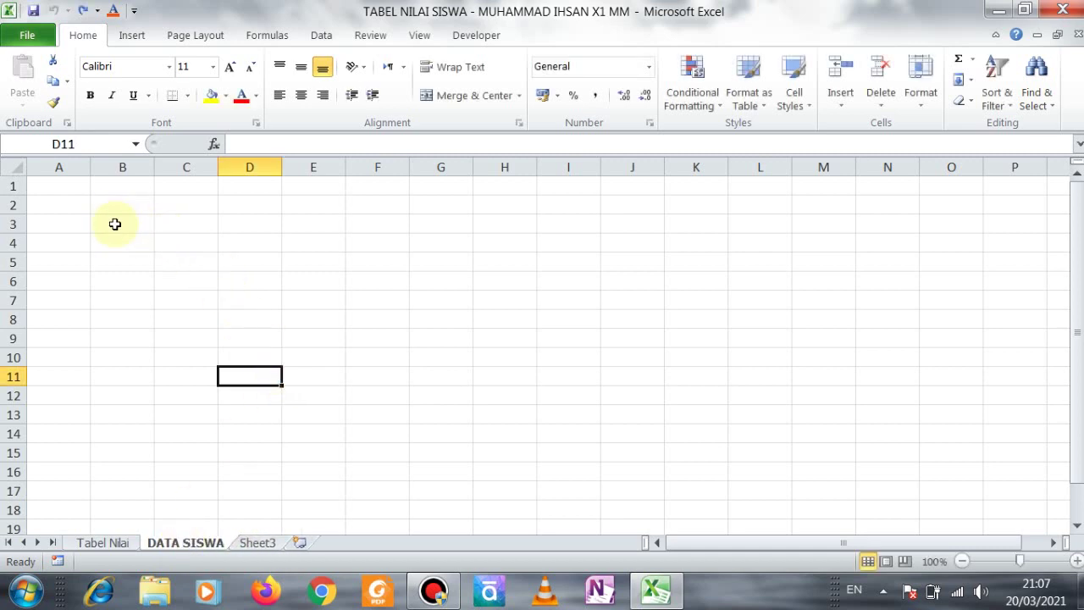
# - Enter the title CARI DATA NILAI SISWA in cell A1 of the DATA SISWA sheet
pyautogui.click(75, 186)
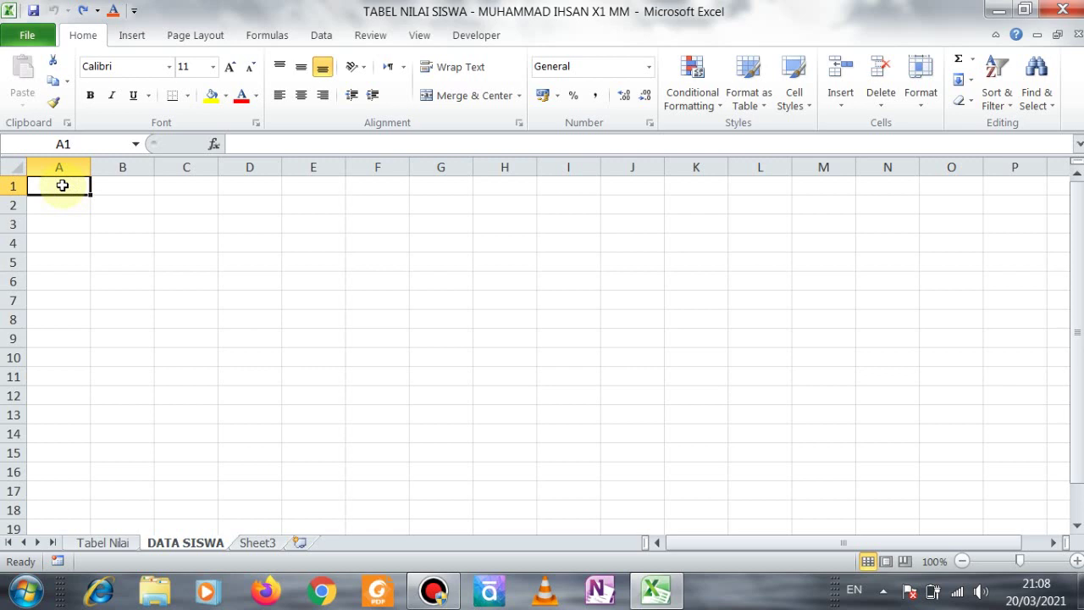
pyautogui.write('DATA NILAI')
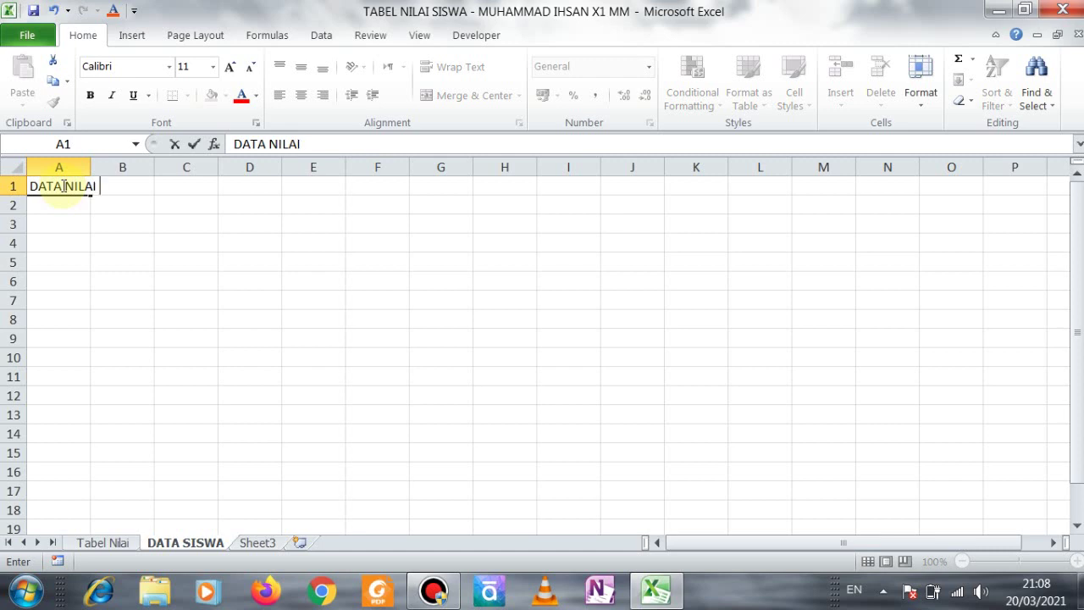
pyautogui.write(' SISWA')
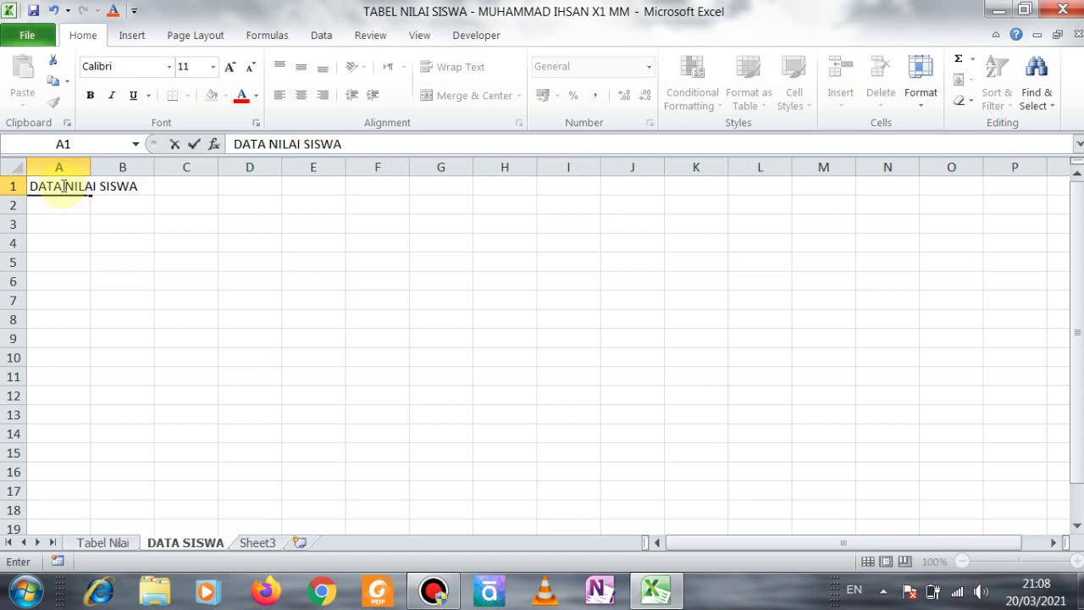
pyautogui.click(62, 185)
pyautogui.write('CARI')
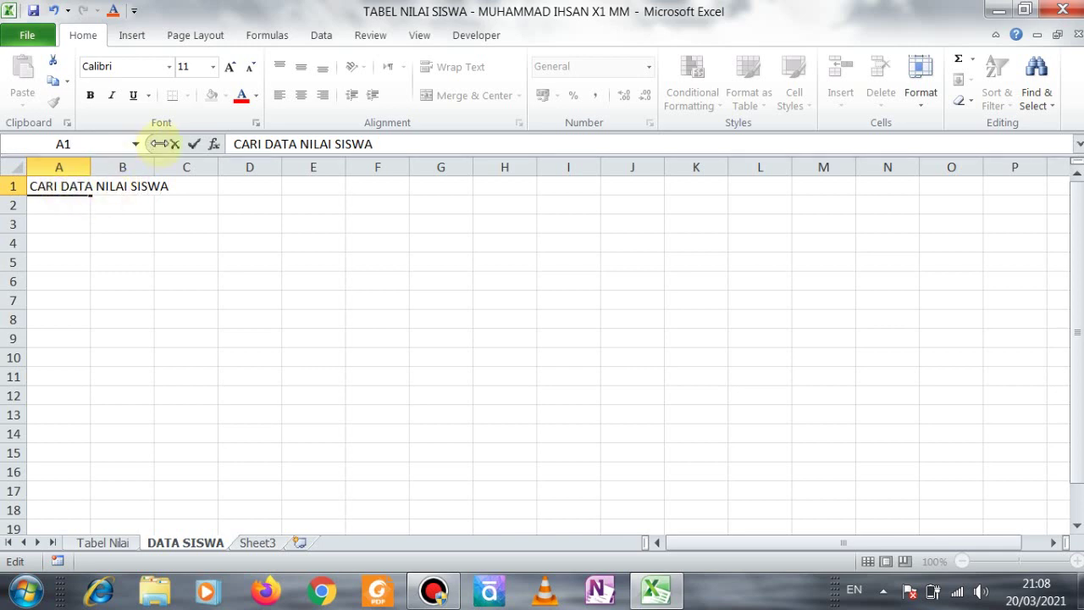
# - Increase the font size of the title text in A1 to 14
pyautogui.click(229, 72)
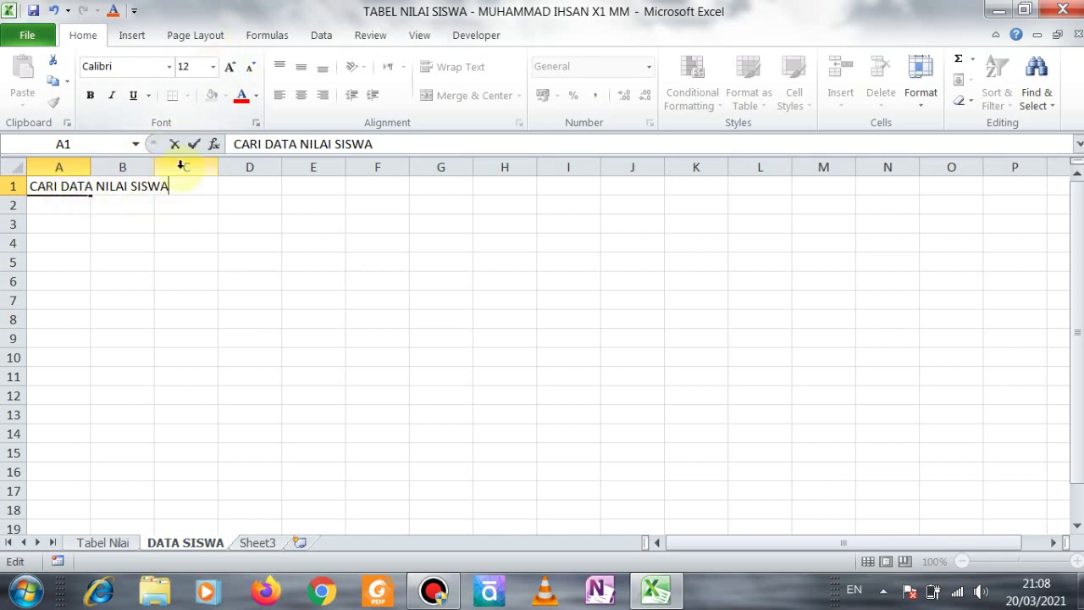
pyautogui.moveTo(169, 186); pyautogui.dragTo(29, 185)
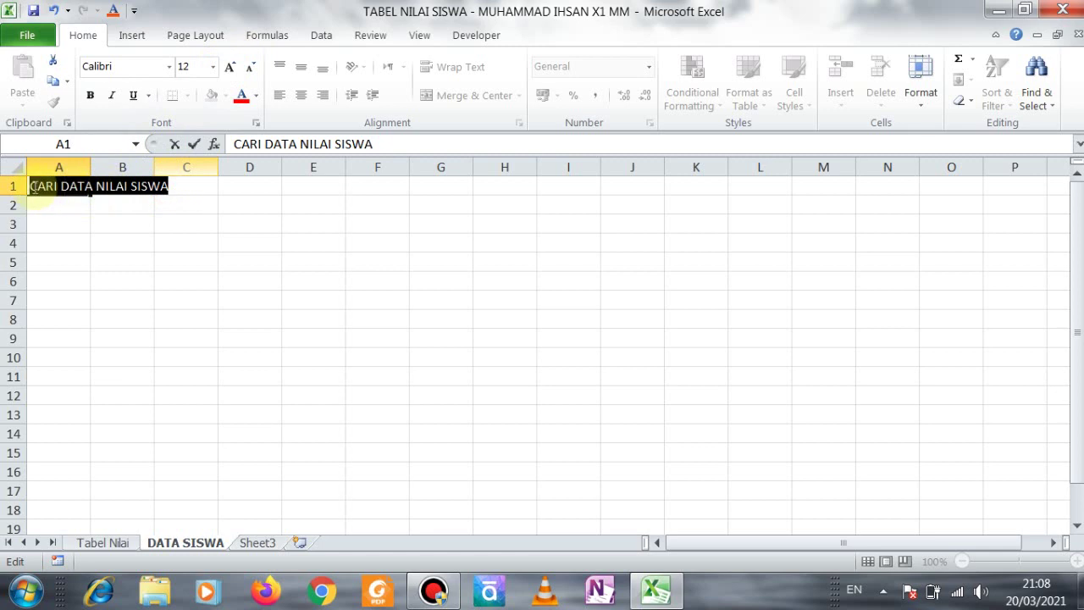
pyautogui.click(228, 70)
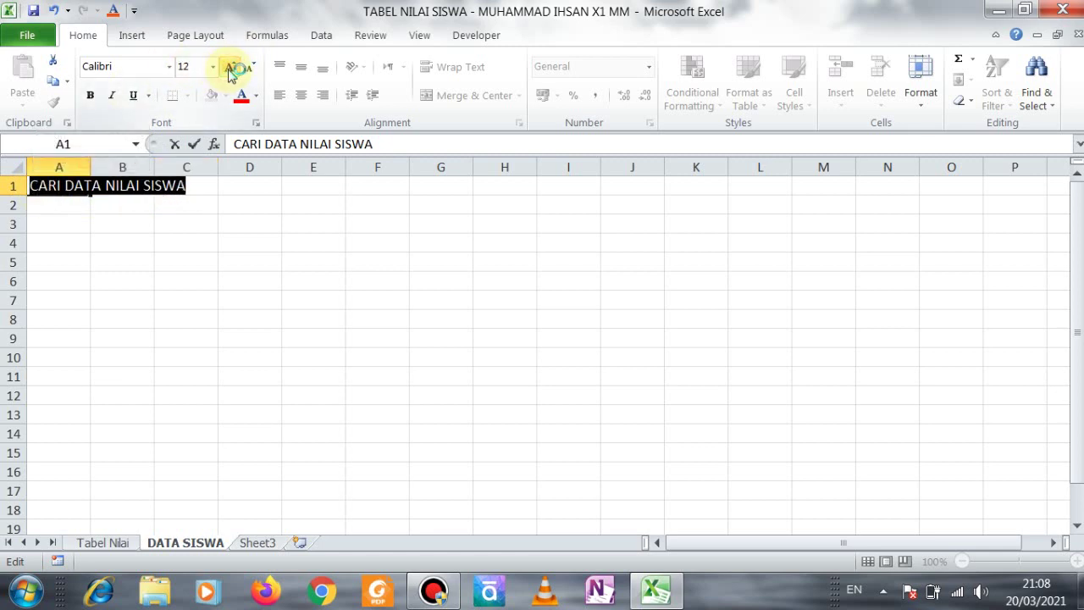
pyautogui.click(229, 70)
pyautogui.click(114, 201)
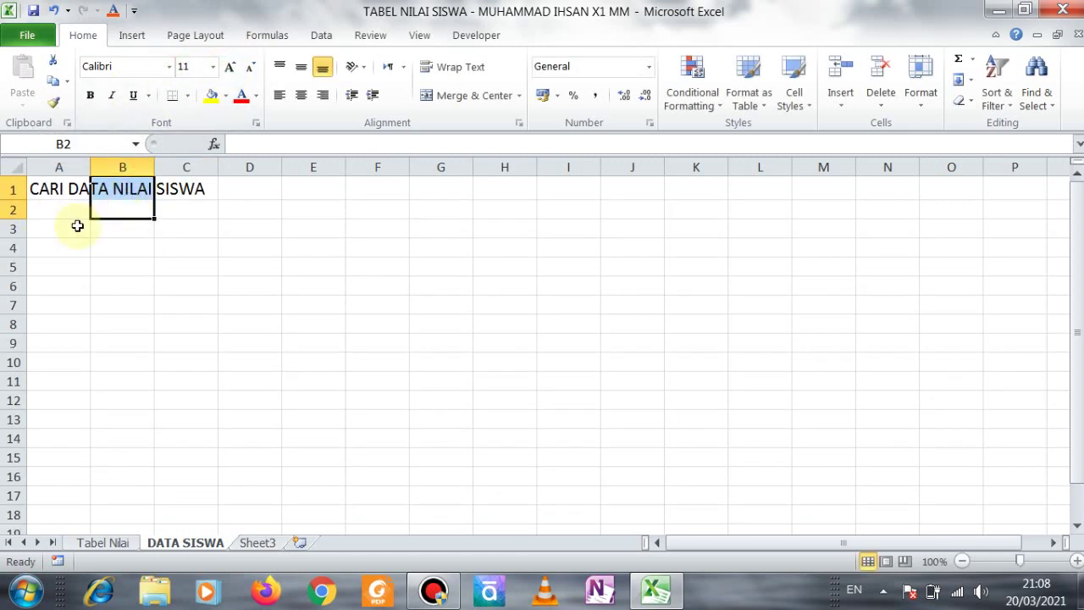
pyautogui.click(58, 208)
# - Merge and center the title across cells A1 to E1
pyautogui.click(57, 189)
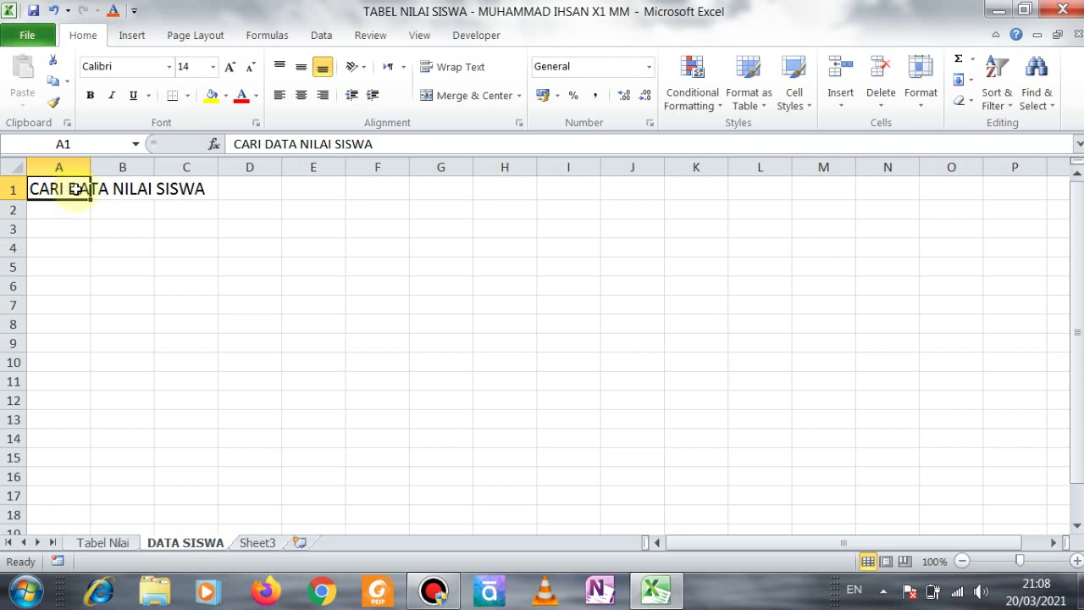
pyautogui.moveTo(75, 189); pyautogui.dragTo(307, 187)
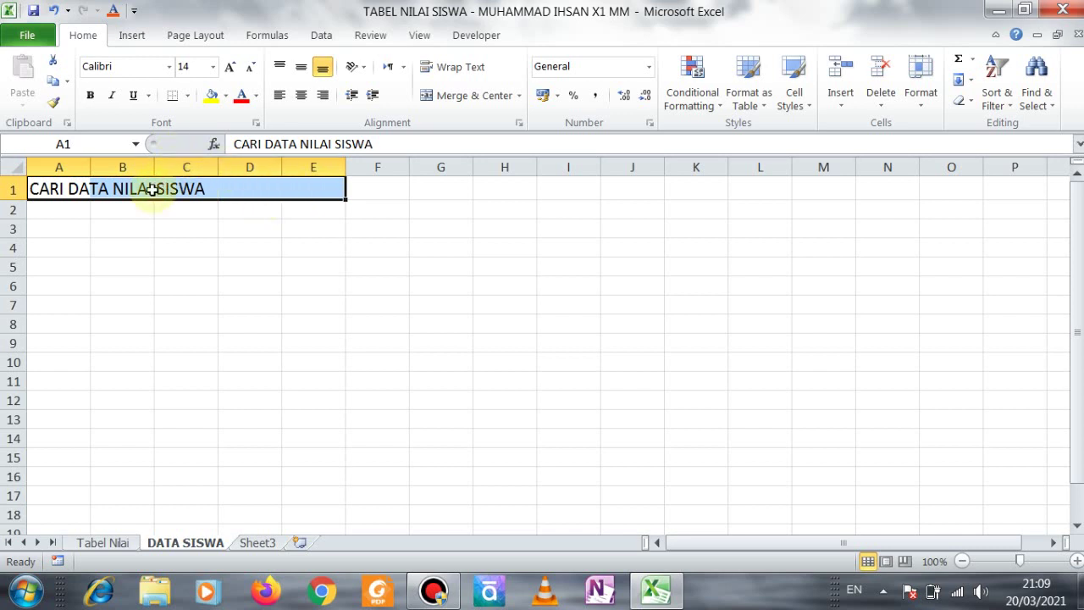
pyautogui.click(452, 95)
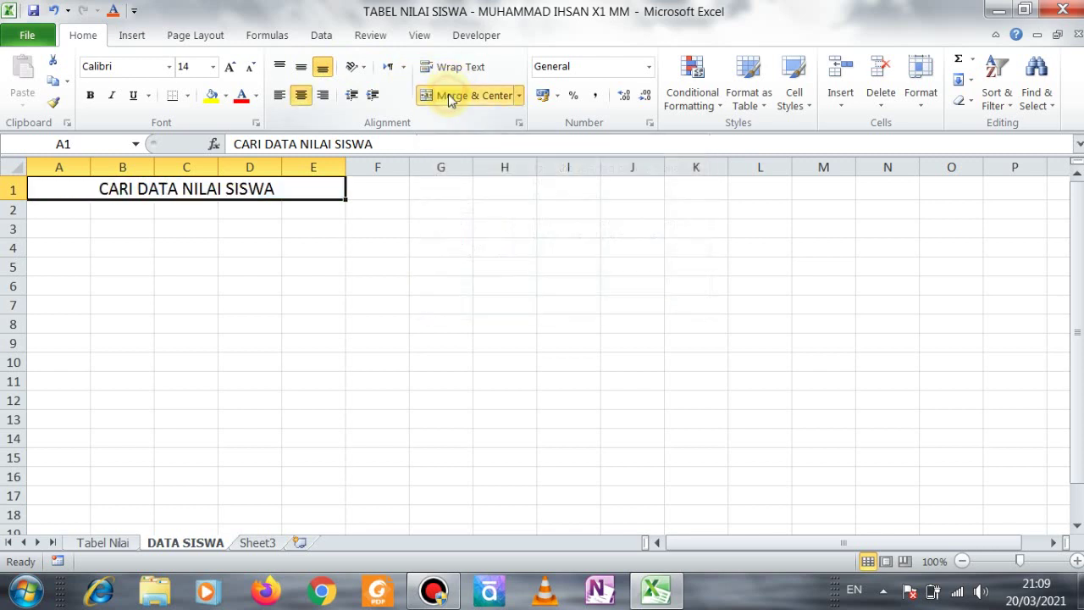
pyautogui.click(314, 208)
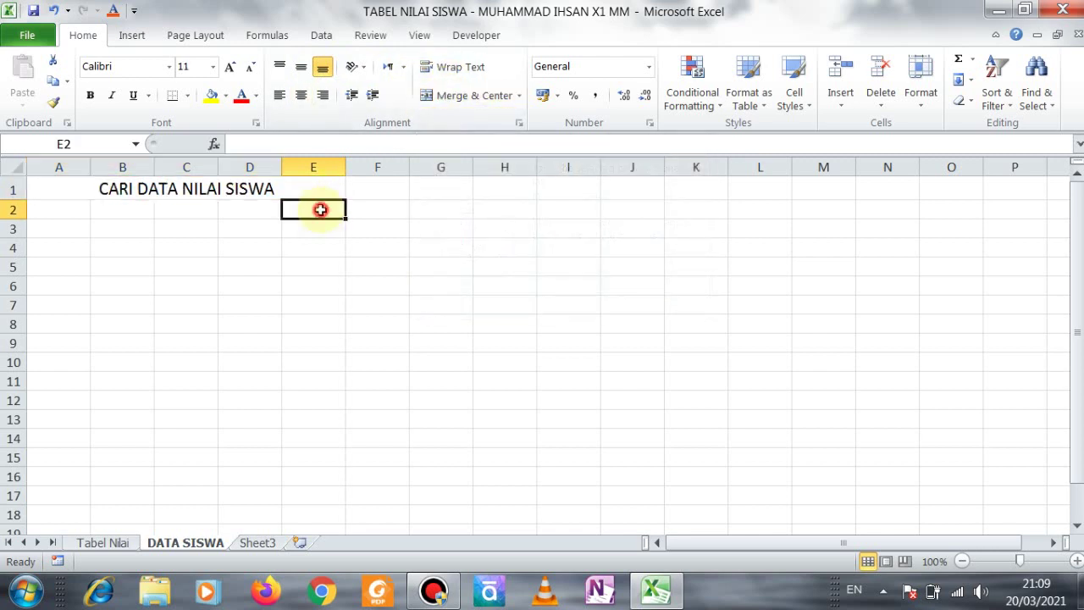
# - Move the merged title block down to row 3, in columns A to E
pyautogui.click(206, 190)
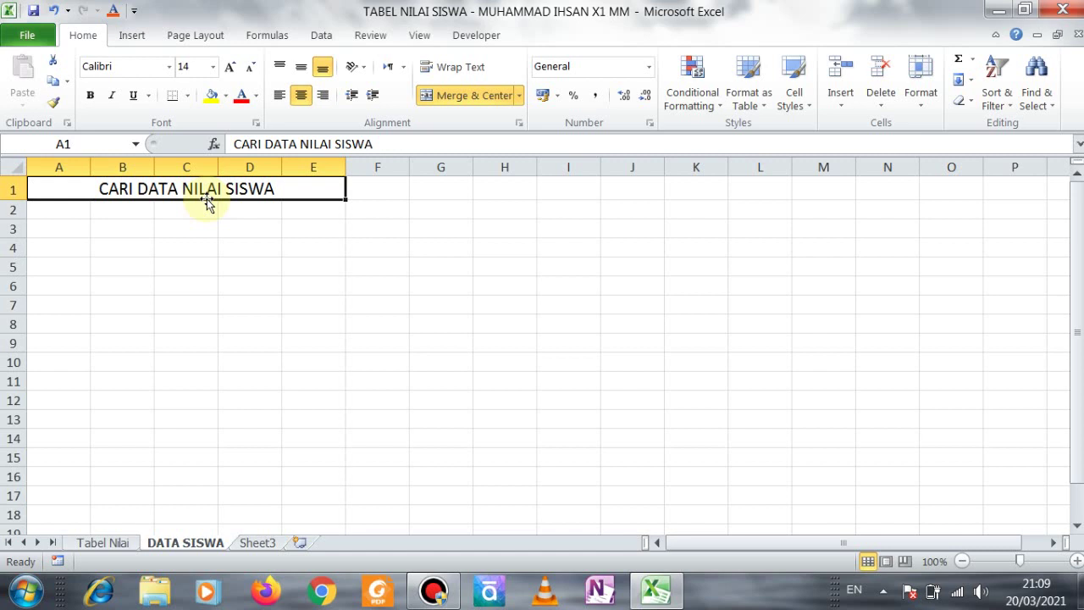
pyautogui.moveTo(208, 204); pyautogui.dragTo(205, 208)
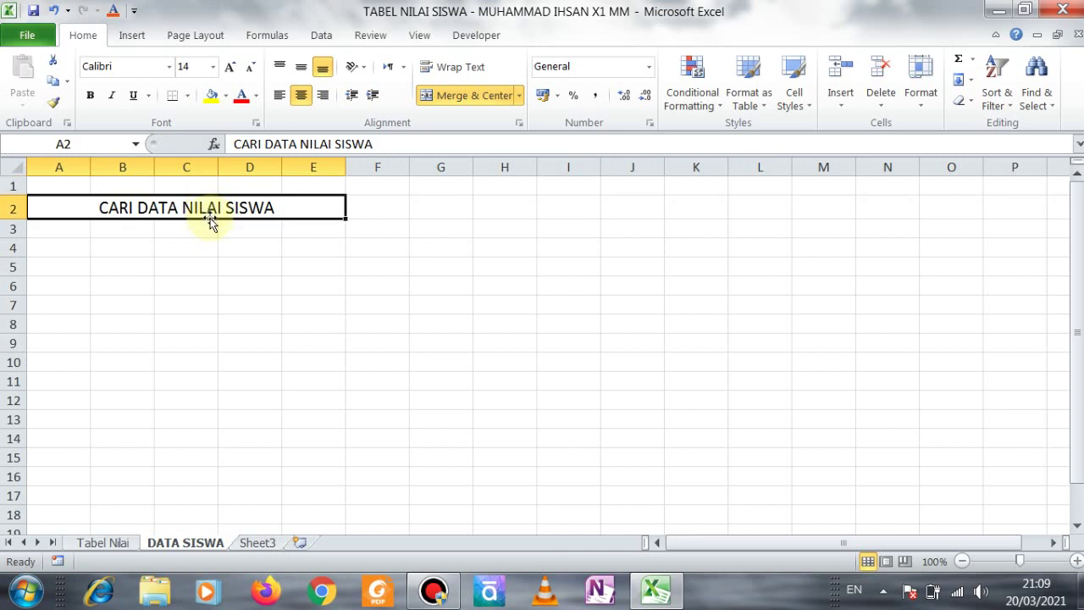
pyautogui.moveTo(212, 217); pyautogui.dragTo(255, 211)
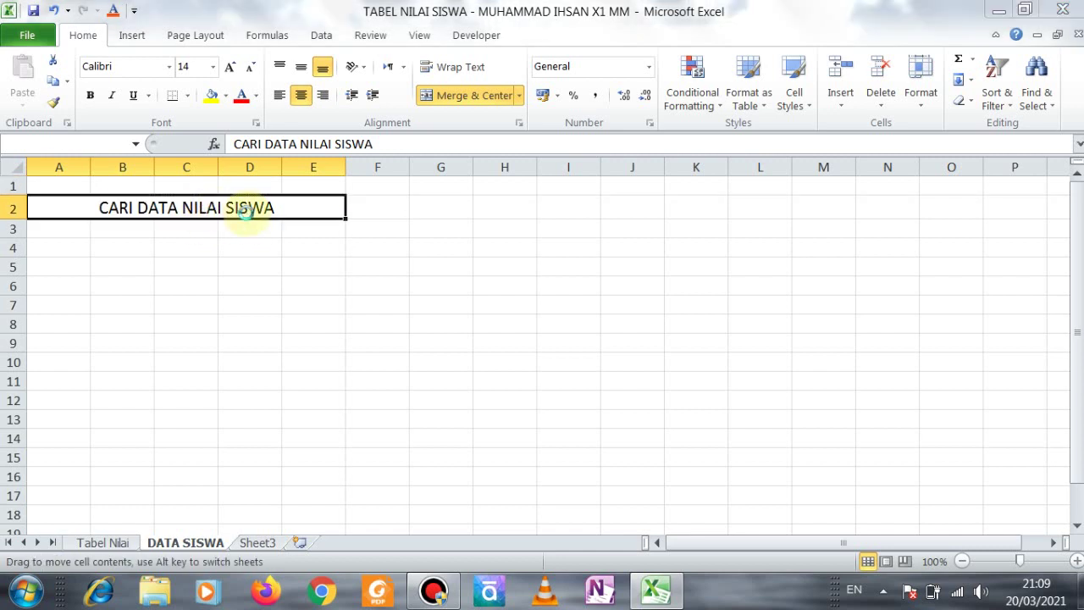
pyautogui.click(546, 363)
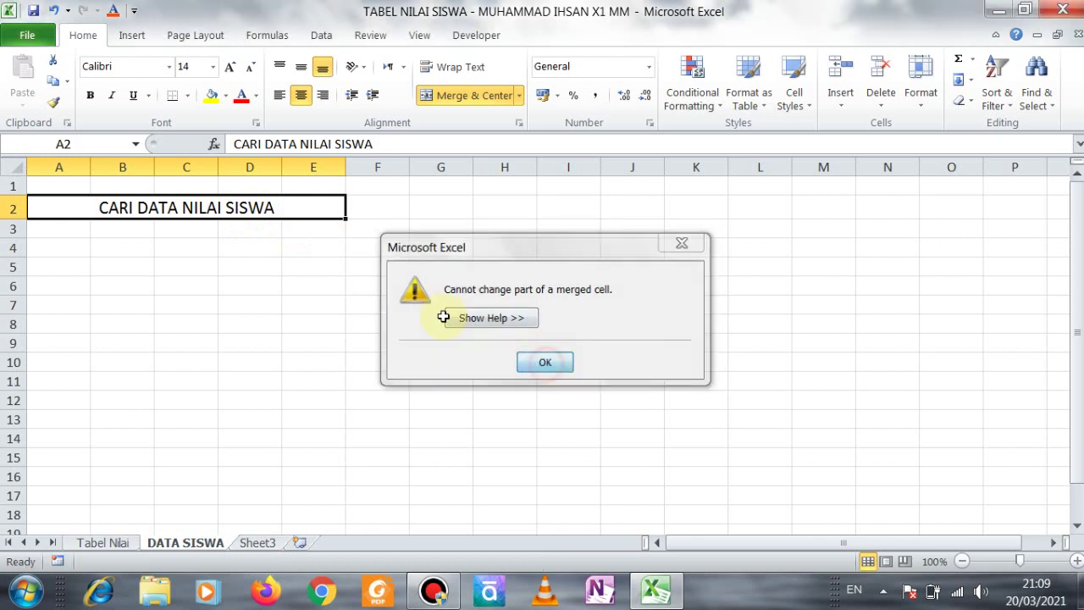
pyautogui.moveTo(330, 223); pyautogui.dragTo(328, 227)
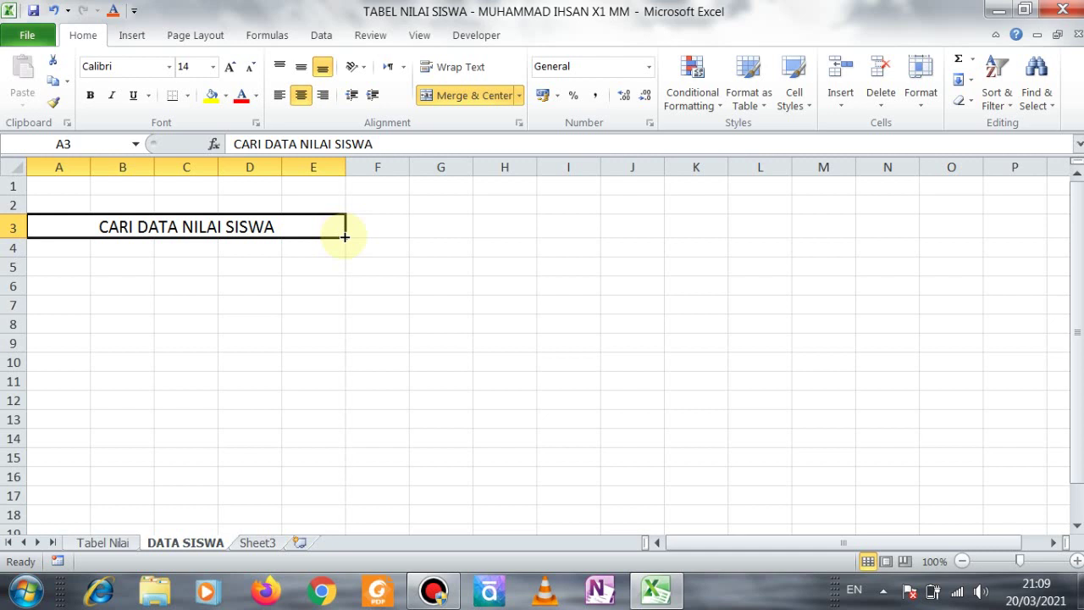
# - Fill the title from row 3 down through row 8, and undo the fill and the title moves
pyautogui.moveTo(345, 237); pyautogui.dragTo(340, 334)
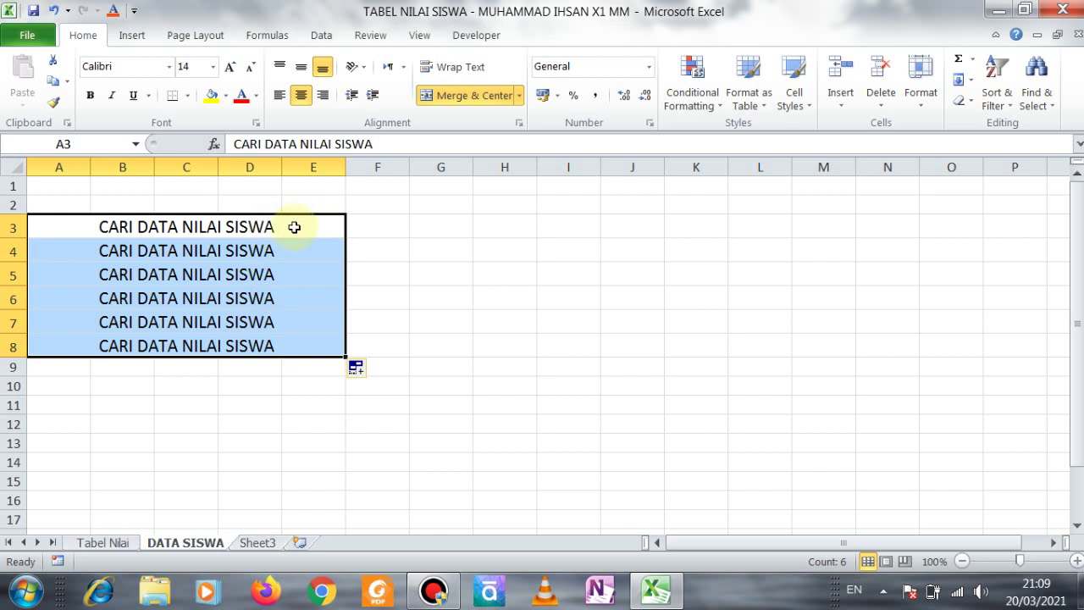
pyautogui.click(248, 227)
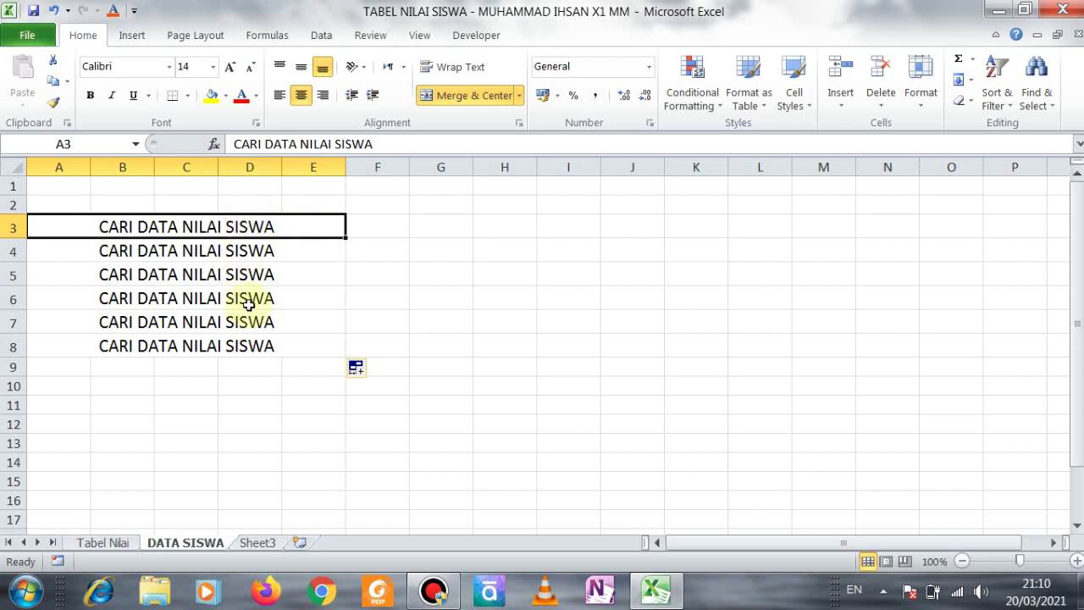
pyautogui.hotkey('ctrl', 'z')
pyautogui.hotkey('ctrl', 'z')
pyautogui.hotkey('ctrl', 'z')
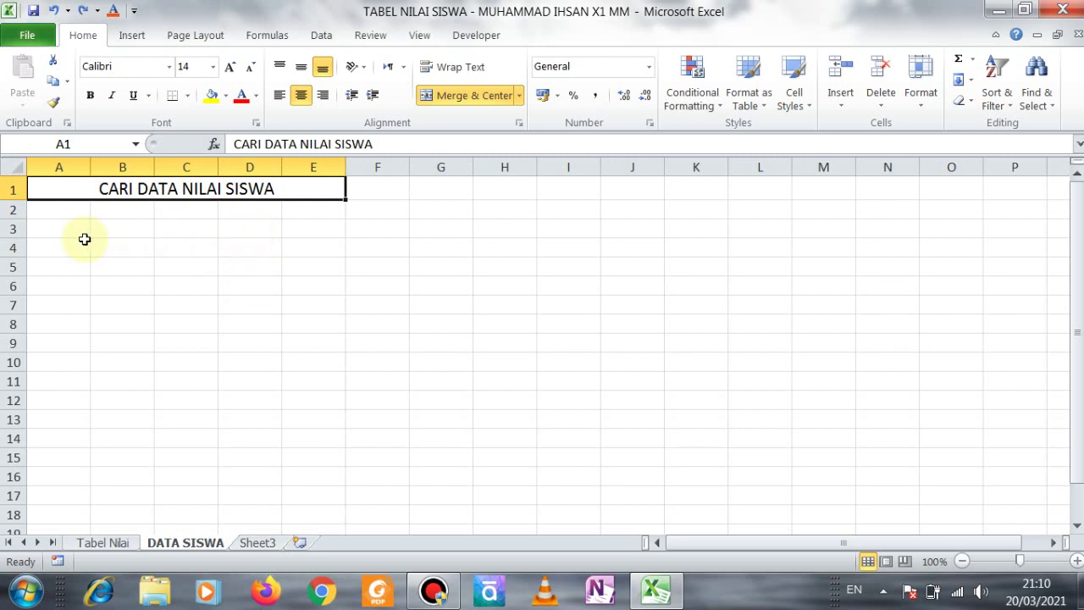
# - Enter the labels NIS, NAMA, KELAS and UH in cells A3 to A6
pyautogui.click(61, 227)
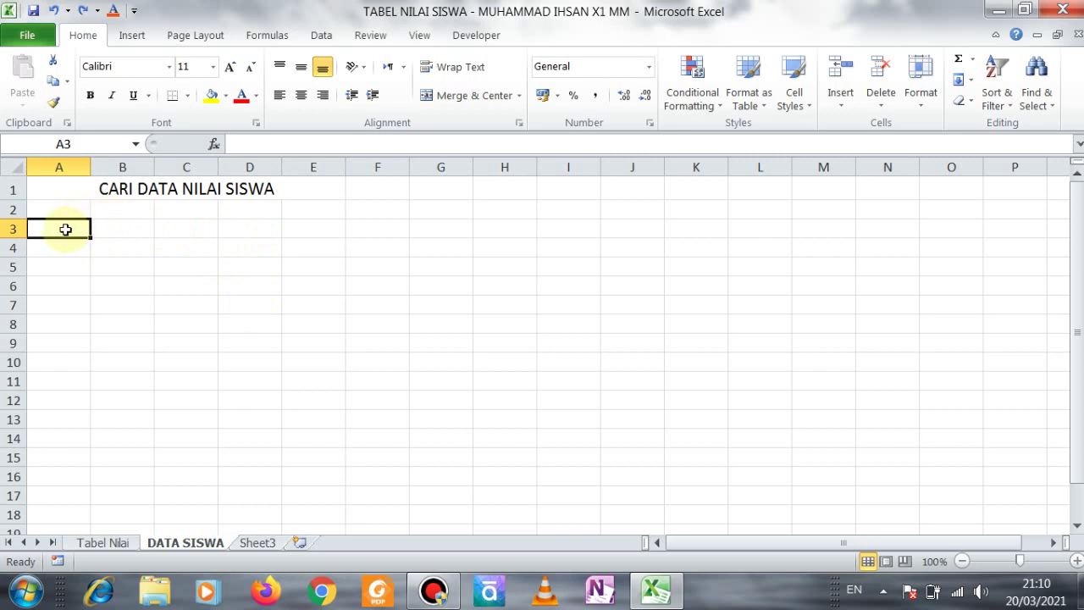
pyautogui.doubleClick(66, 229)
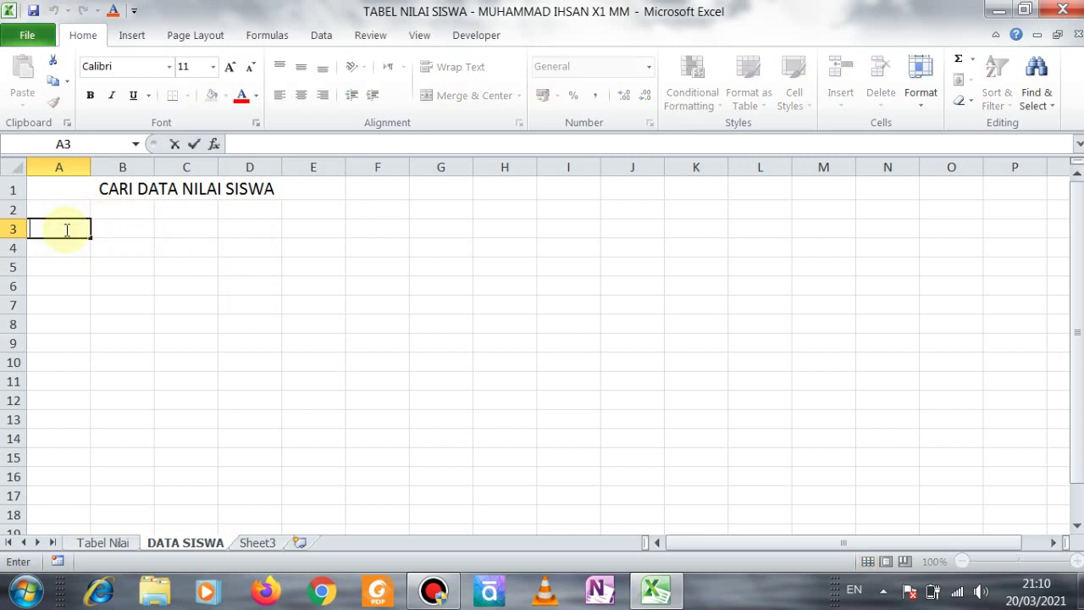
pyautogui.write('NIS')
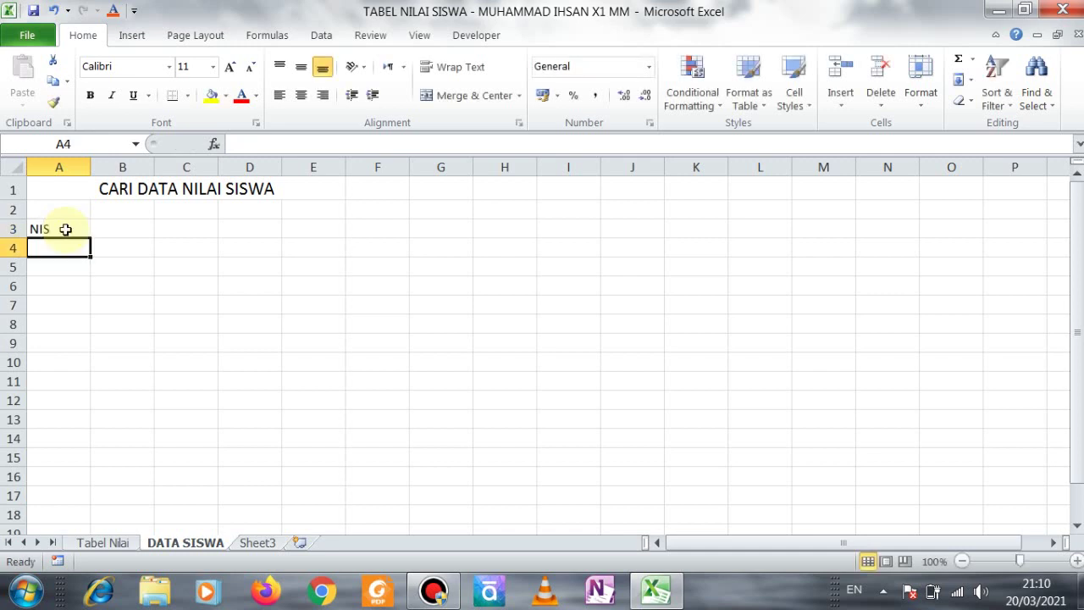
pyautogui.write('NAMA')
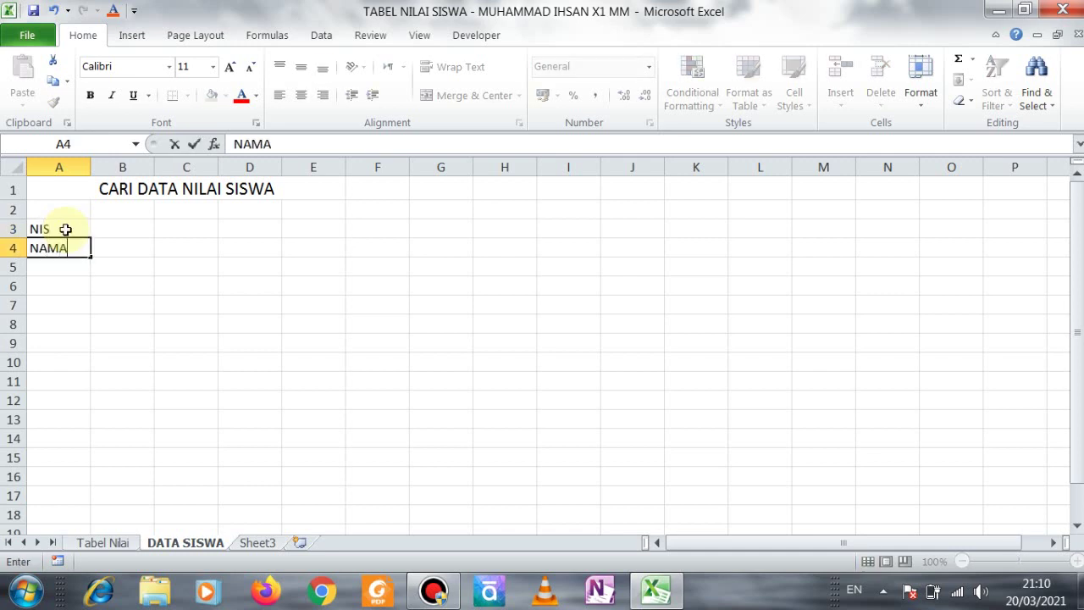
pyautogui.press('Return')
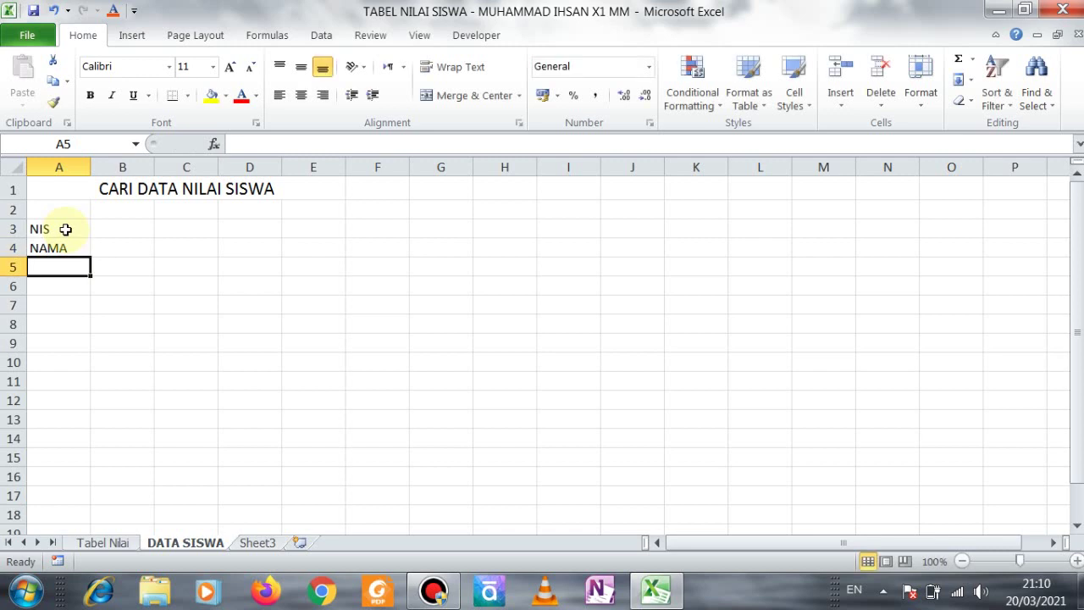
pyautogui.write('KELAS')
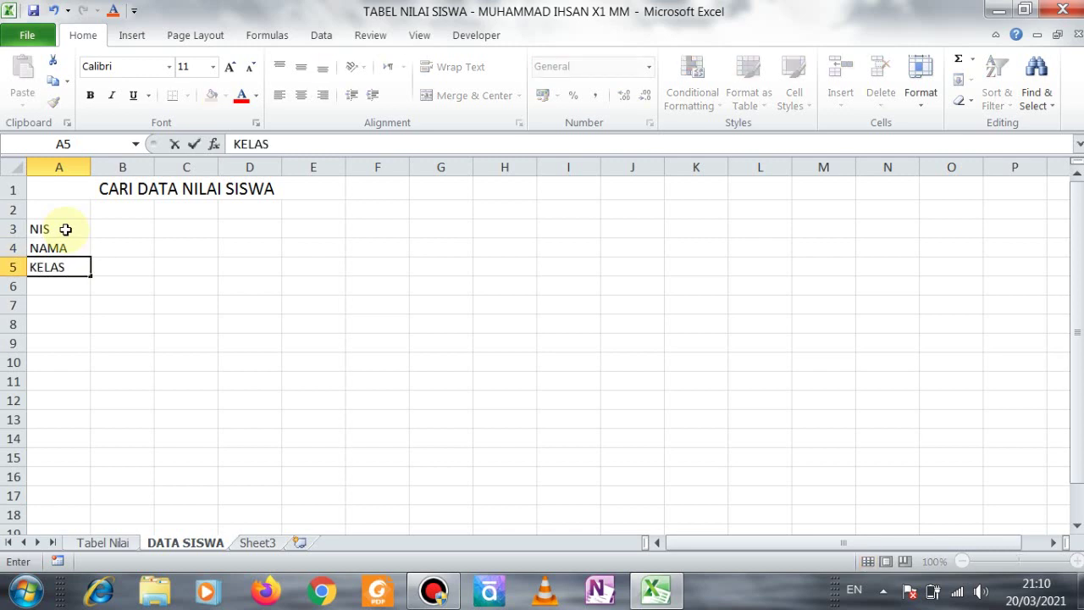
pyautogui.press('Return')
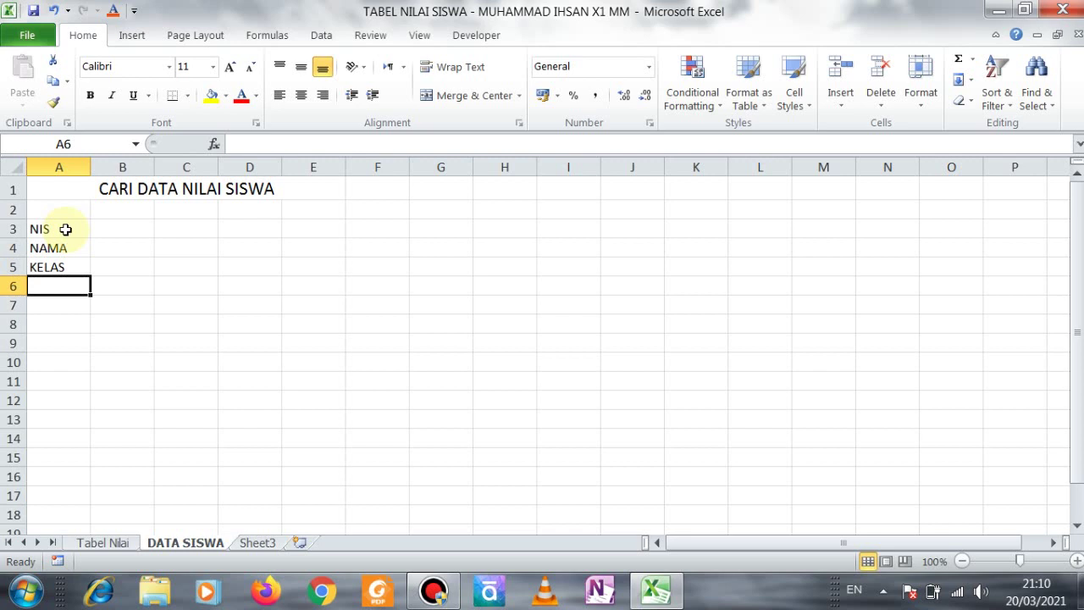
pyautogui.write('N')
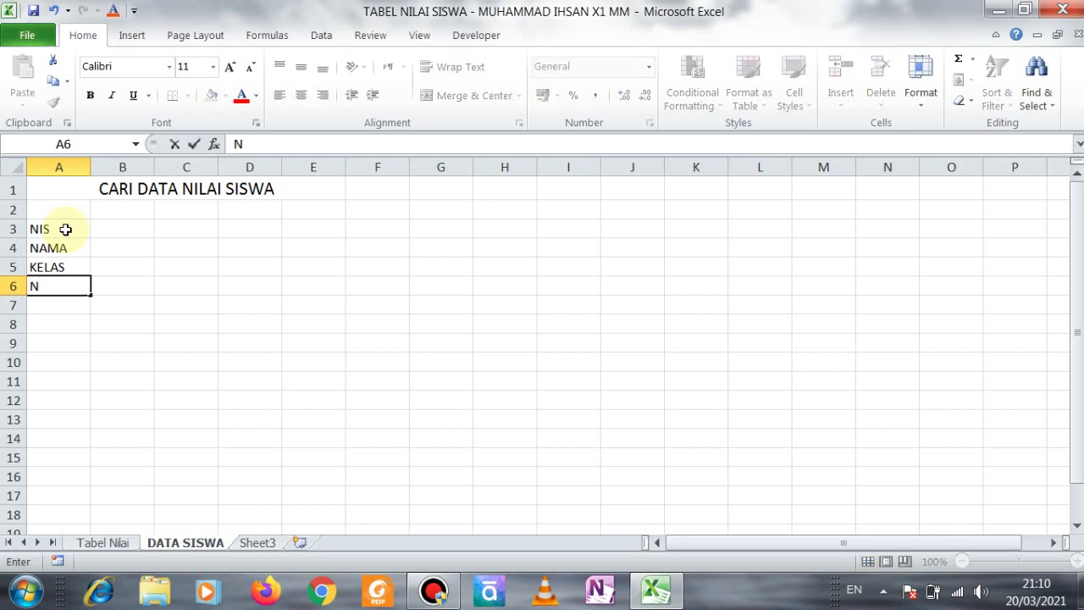
pyautogui.press('BackSpace')
pyautogui.write('UH')
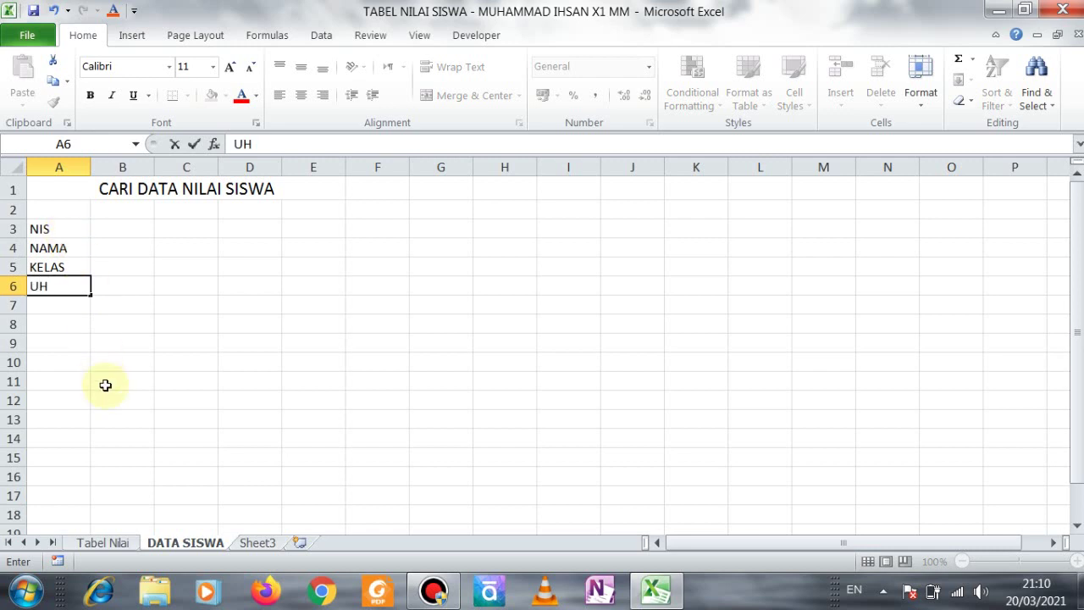
# - Review the column headings of the grade table on the Tabel Nilai sheet, from NO across to GRADE
pyautogui.click(100, 543)
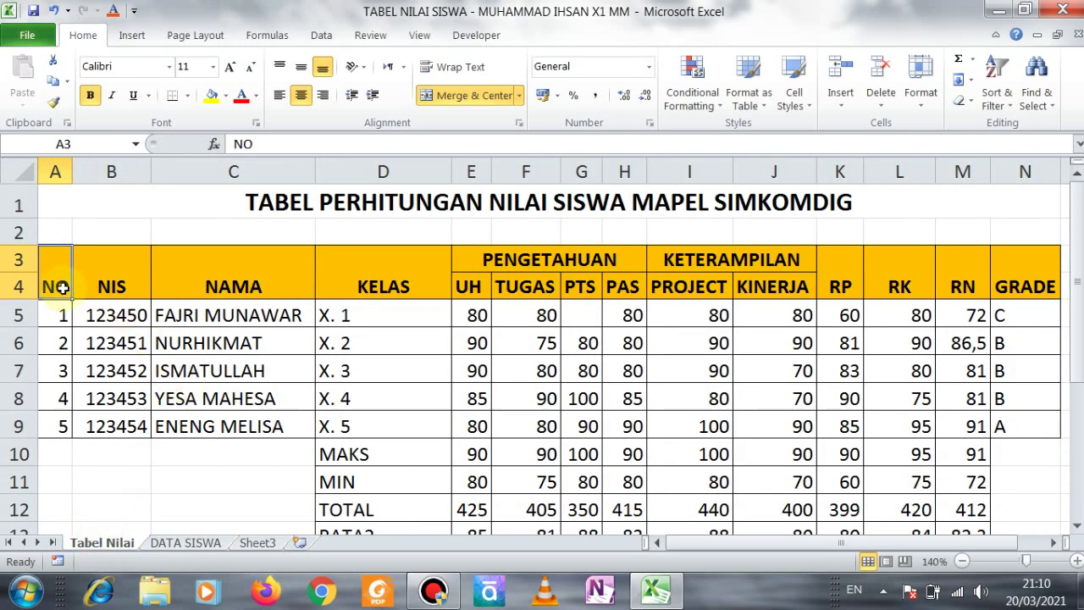
pyautogui.press('Right')
pyautogui.press('Left')
pyautogui.press('Right')
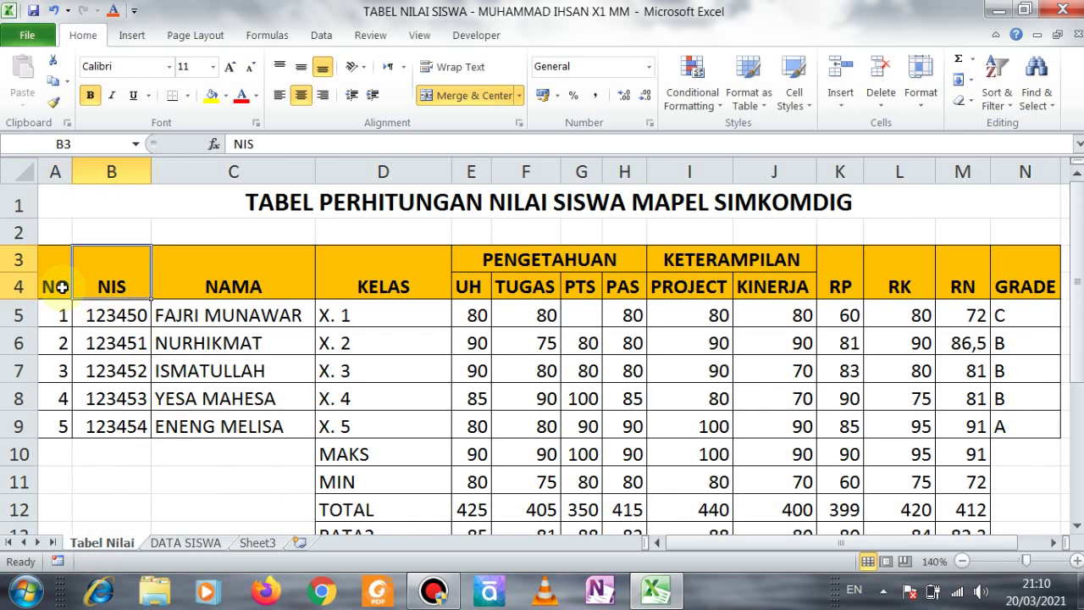
pyautogui.press('Right')
pyautogui.press('Right')
pyautogui.press('Right')
pyautogui.press('Down')
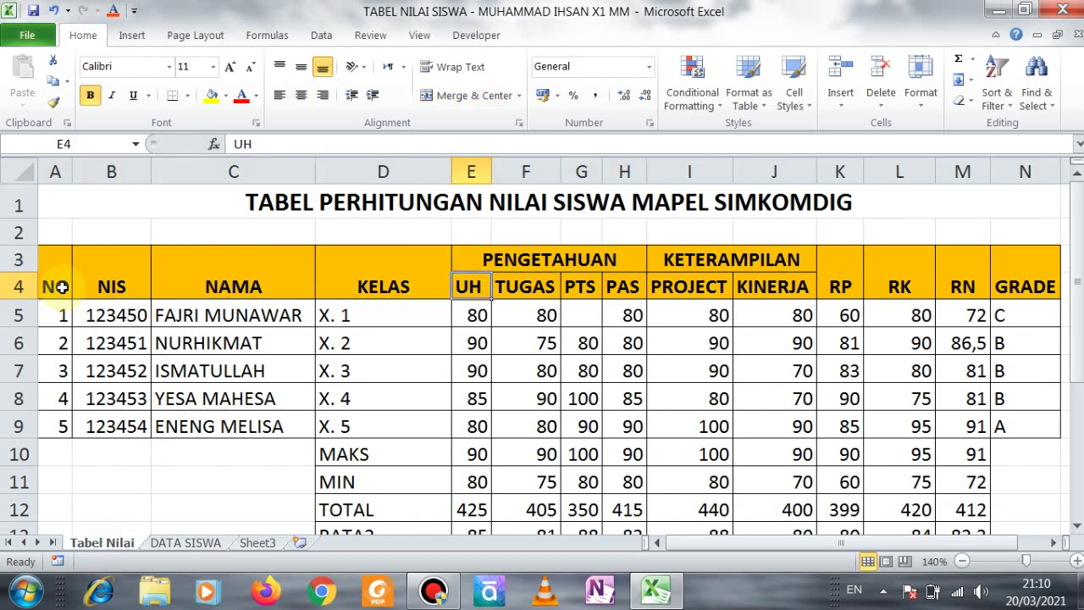
pyautogui.press('Right')
pyautogui.press('Right')
pyautogui.press('Right')
pyautogui.press('Right')
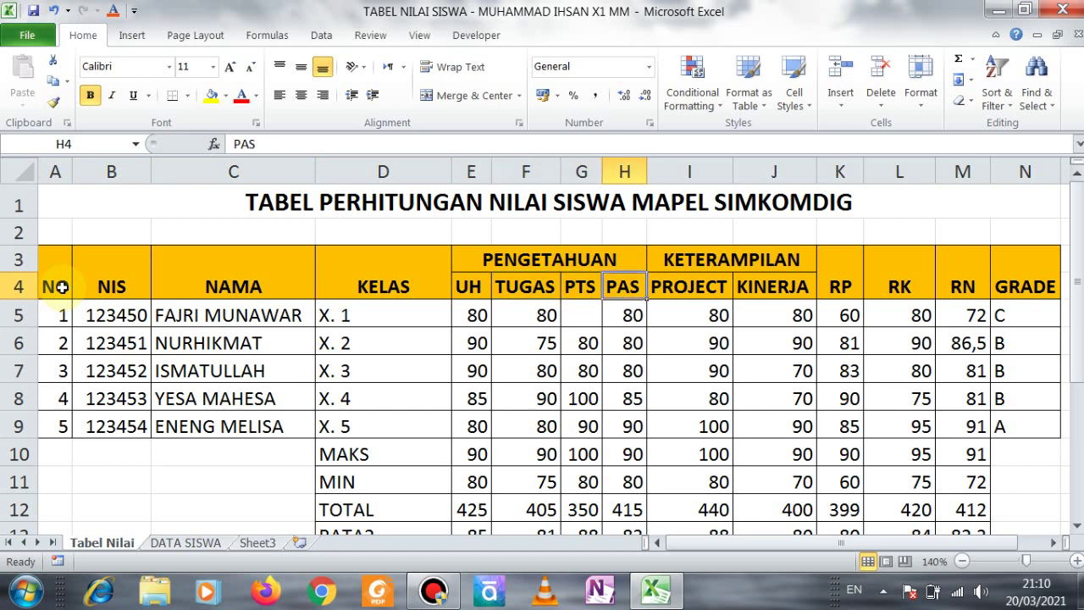
pyautogui.press('Right')
pyautogui.press('Right')
pyautogui.press('Right')
pyautogui.press('Right')
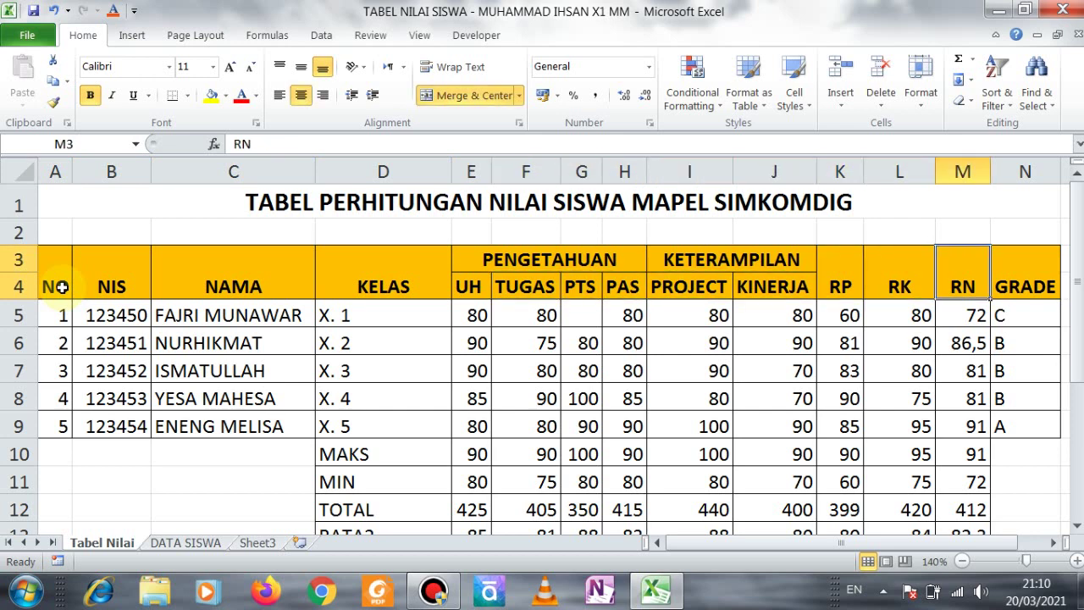
pyautogui.press('Right')
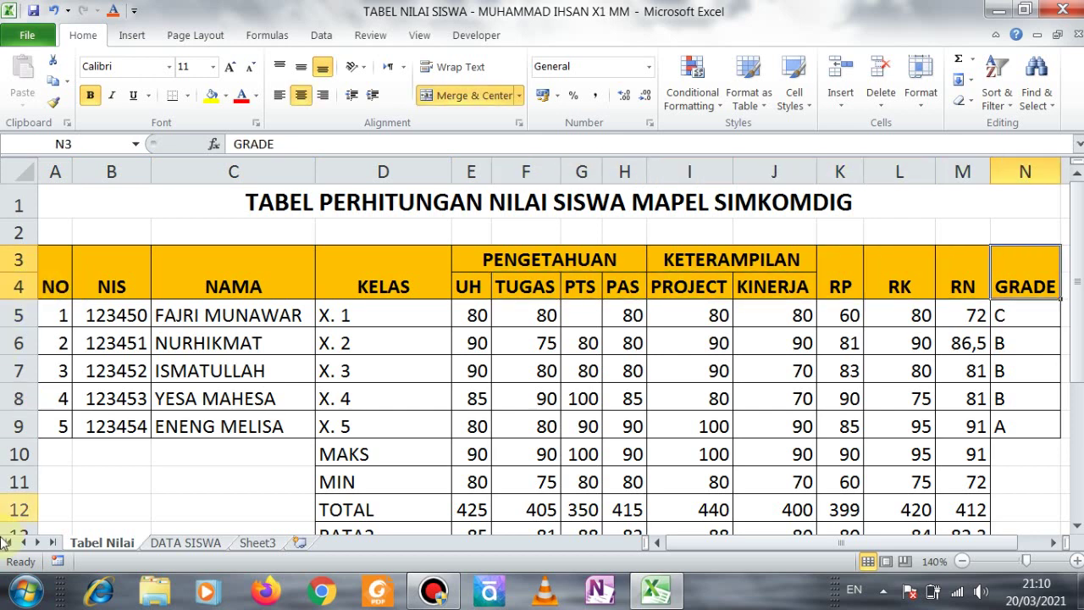
# - Enter the labels TUGAS, PTS and PAS in cells A7 to A9 of the DATA SISWA sheet
pyautogui.click(169, 547)
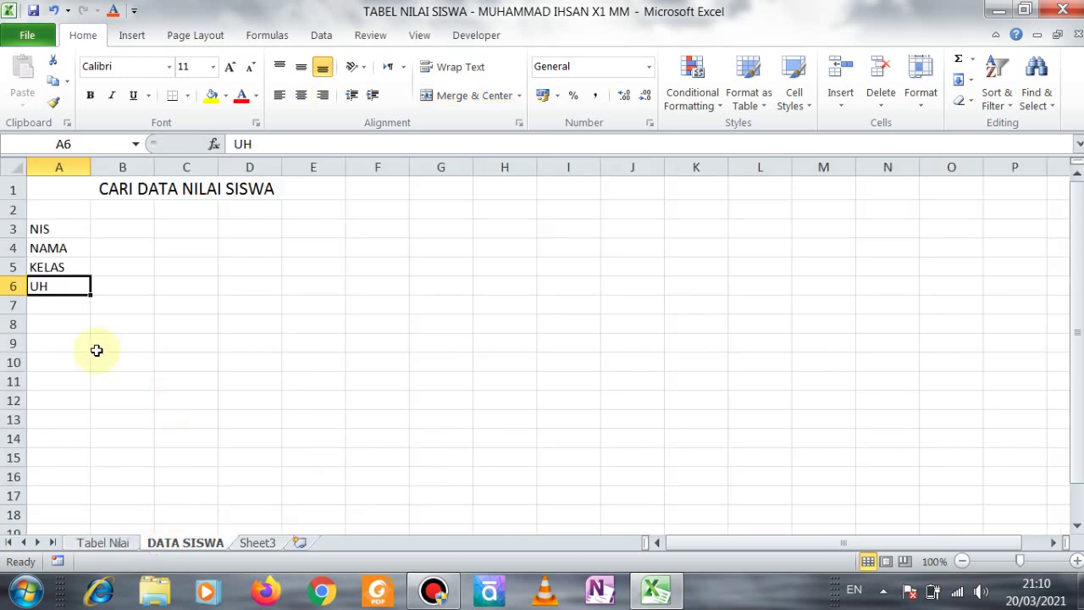
pyautogui.click(52, 302)
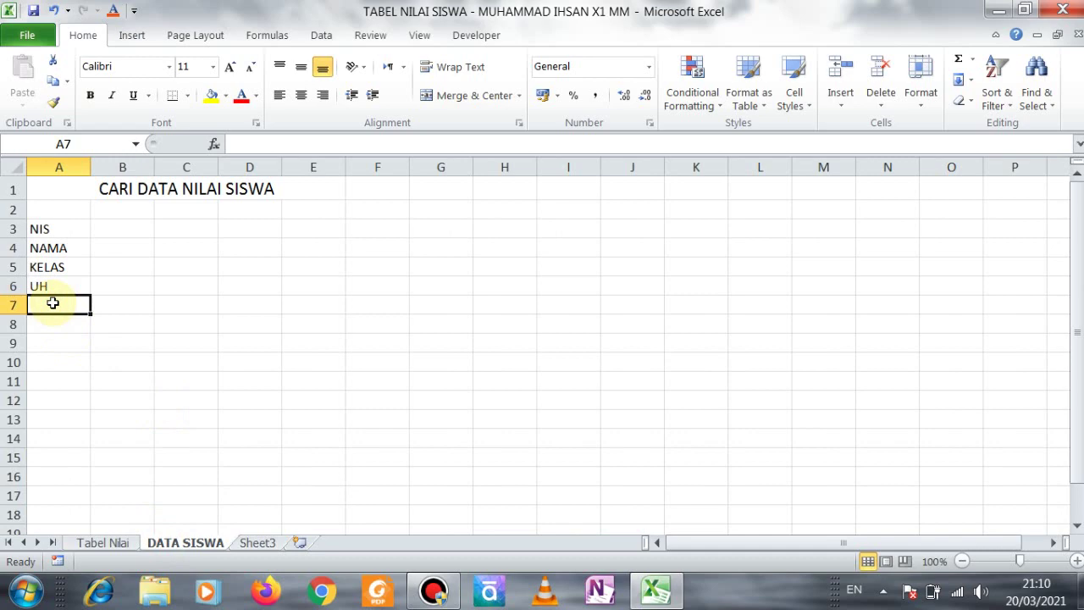
pyautogui.write('TU')
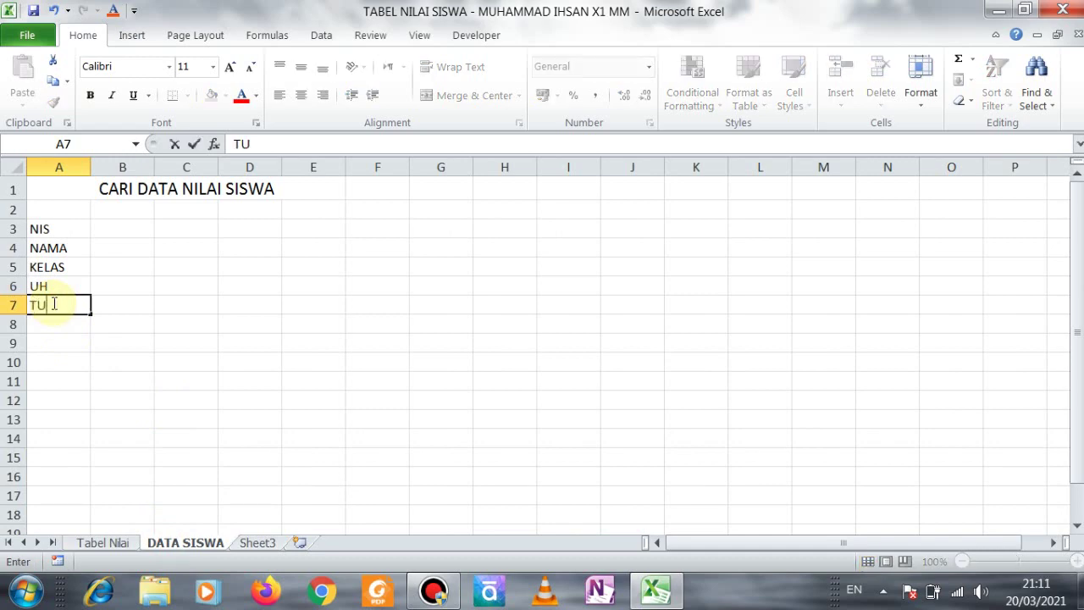
pyautogui.write('GAS')
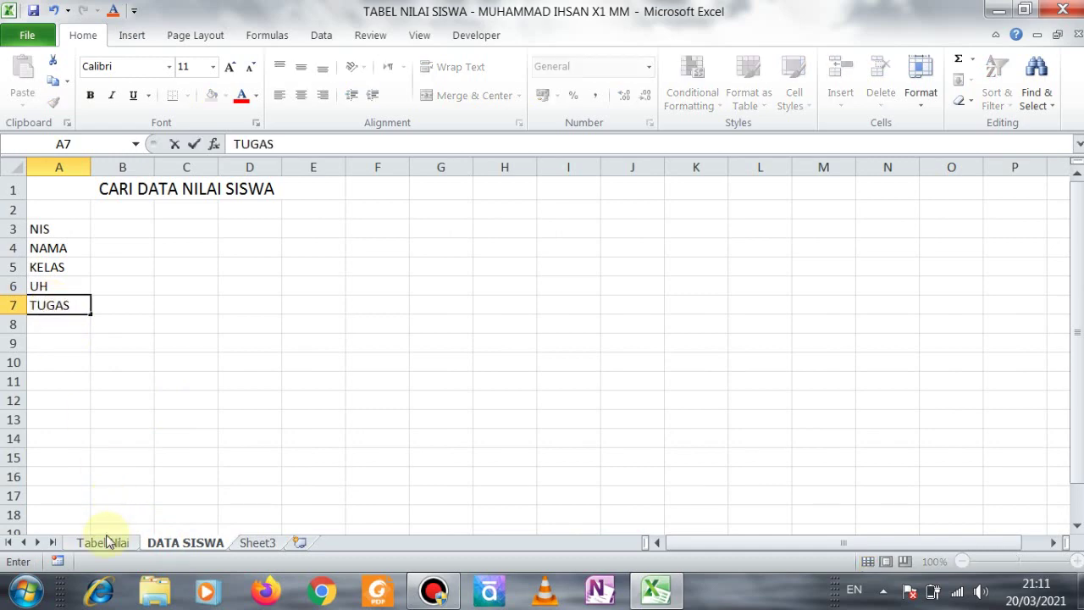
pyautogui.click(107, 542)
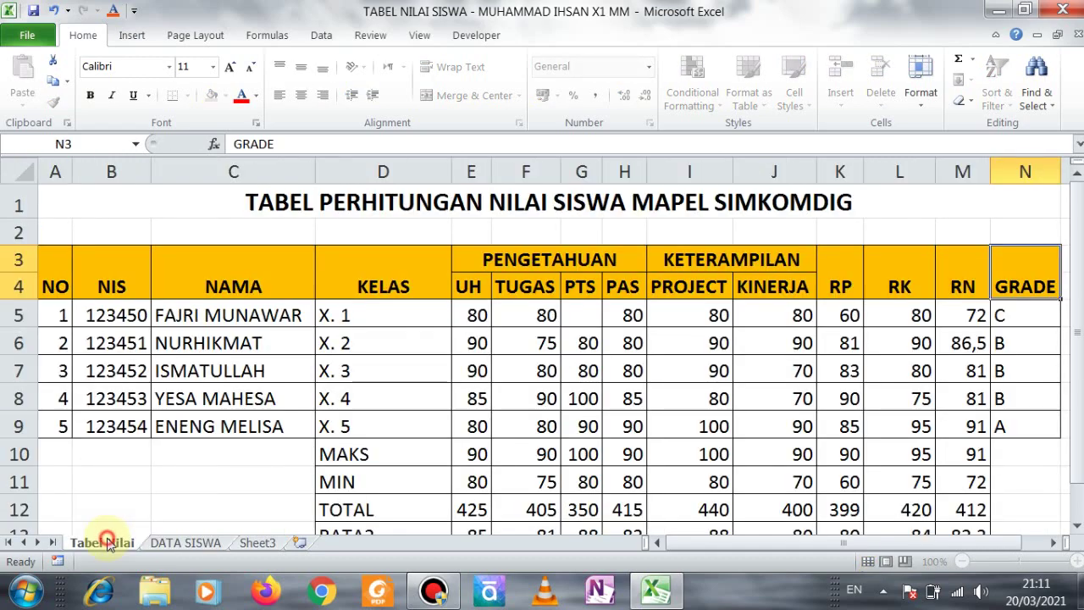
pyautogui.click(181, 543)
pyautogui.press('Return')
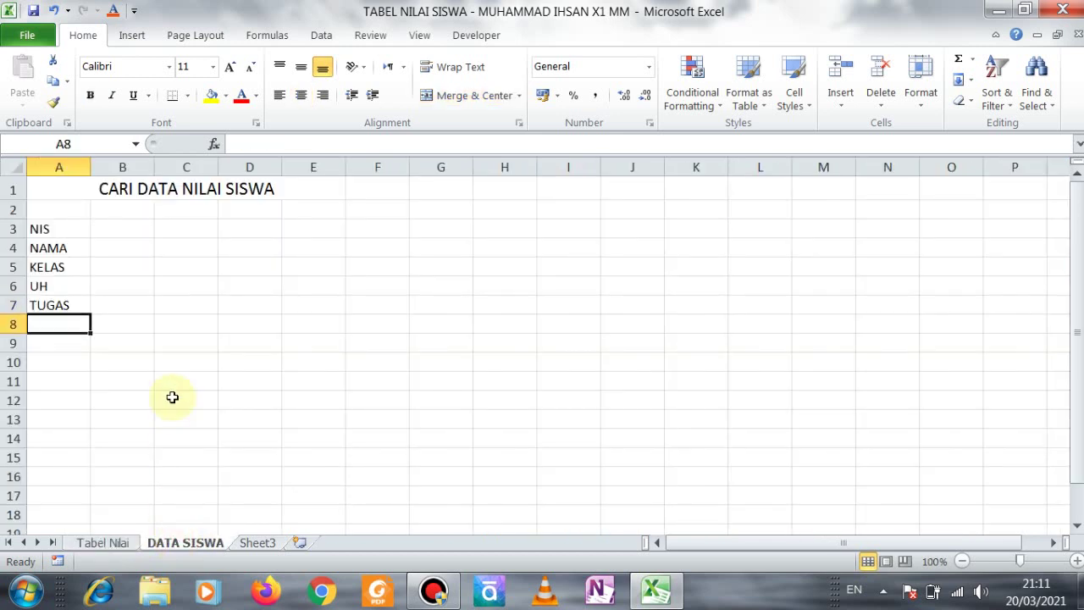
pyautogui.write('PTS')
pyautogui.press('Return')
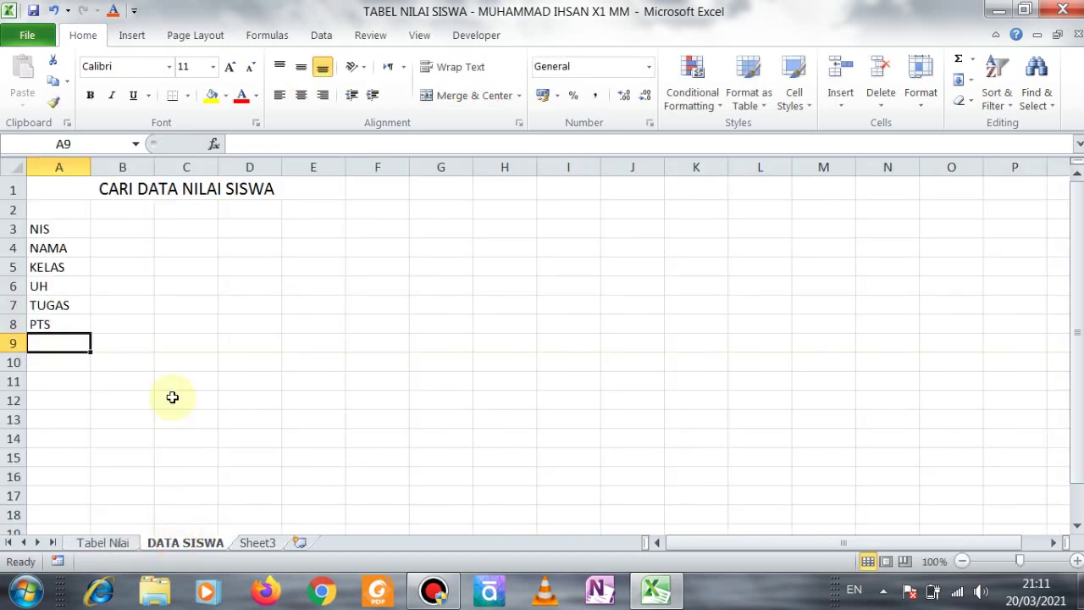
pyautogui.write('PAS')
pyautogui.press('Return')
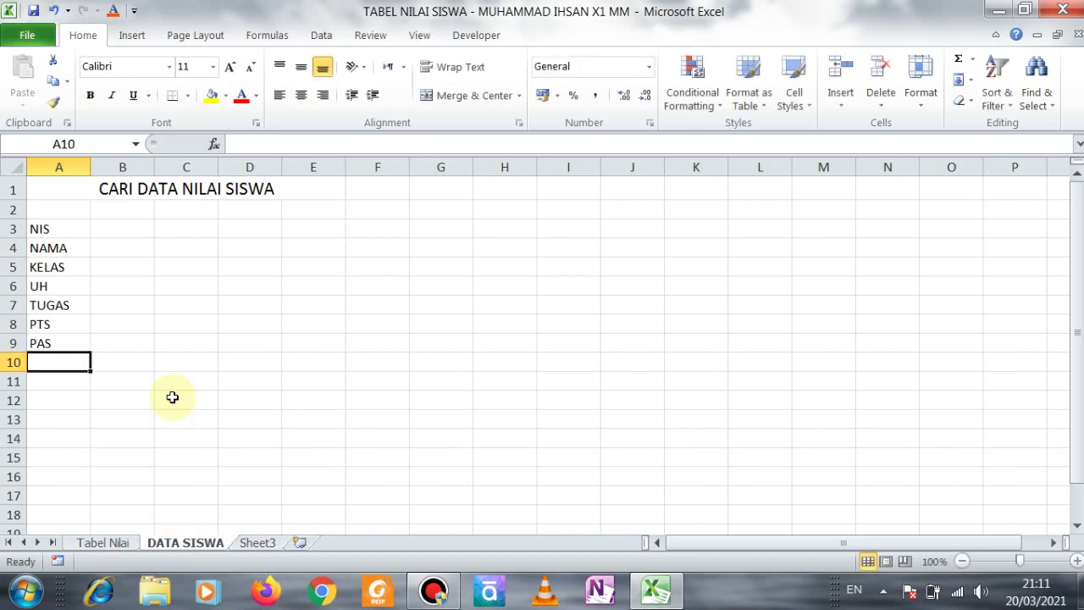
# - Add the labels PROJECT and KINERJA in cells A10 and A11
pyautogui.write('PROJECT')
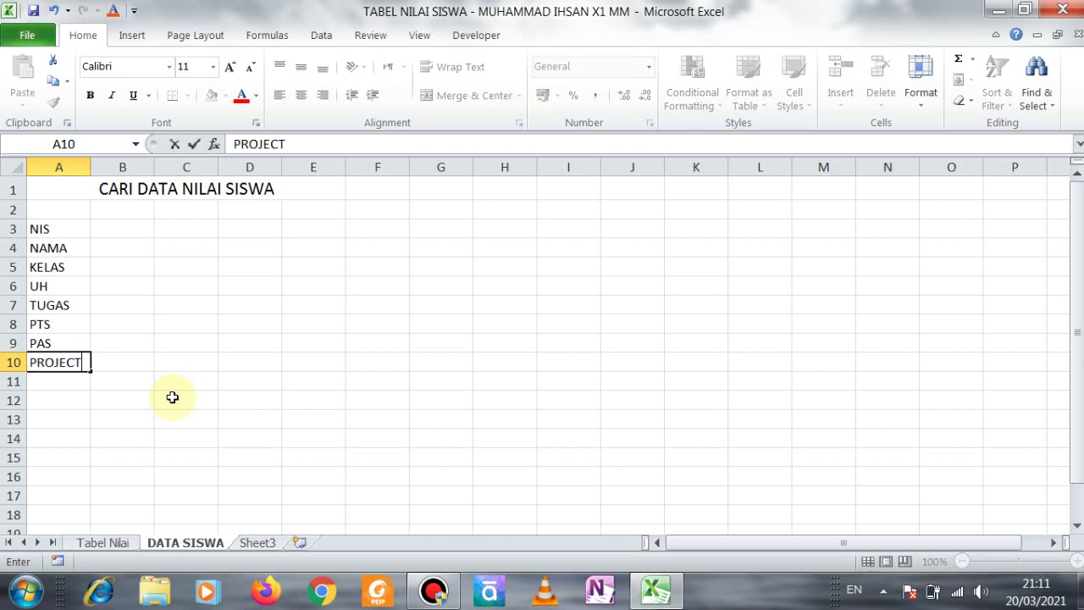
pyautogui.press('Return')
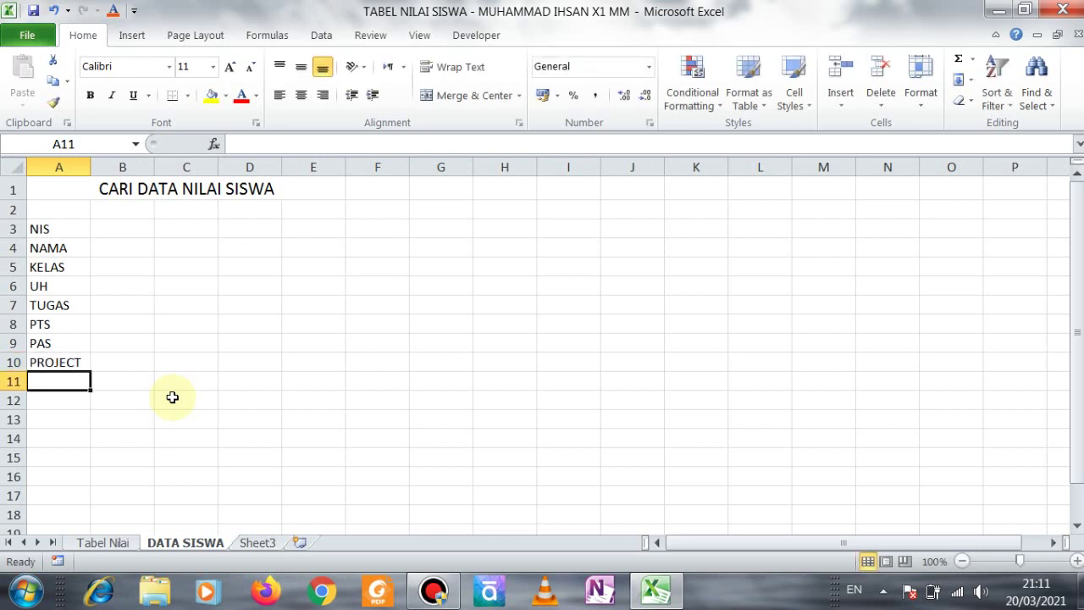
pyautogui.write('KI')
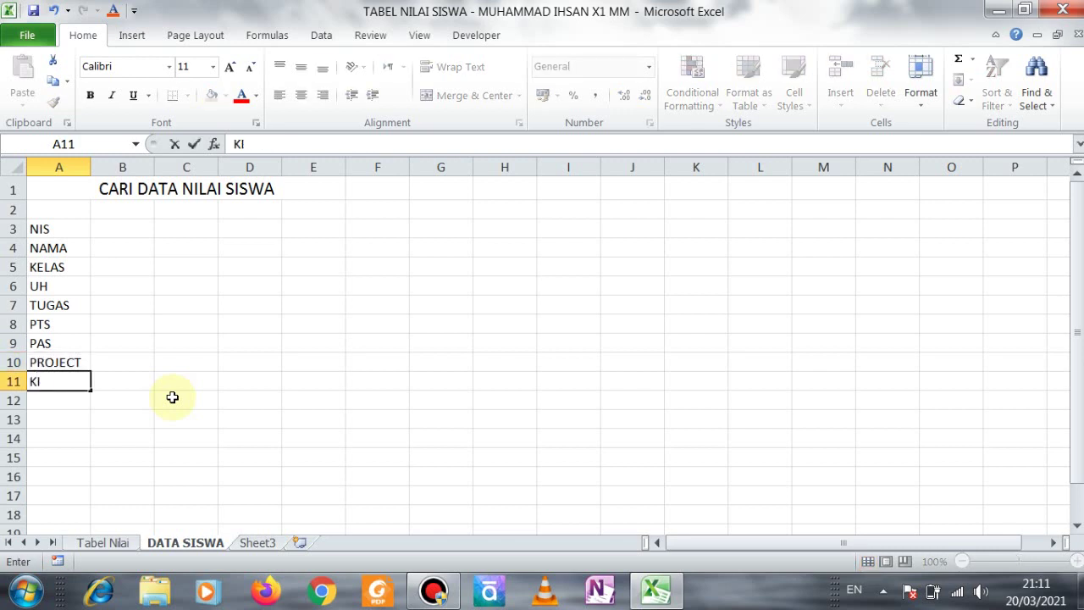
pyautogui.write('NERJA')
pyautogui.press('Return')
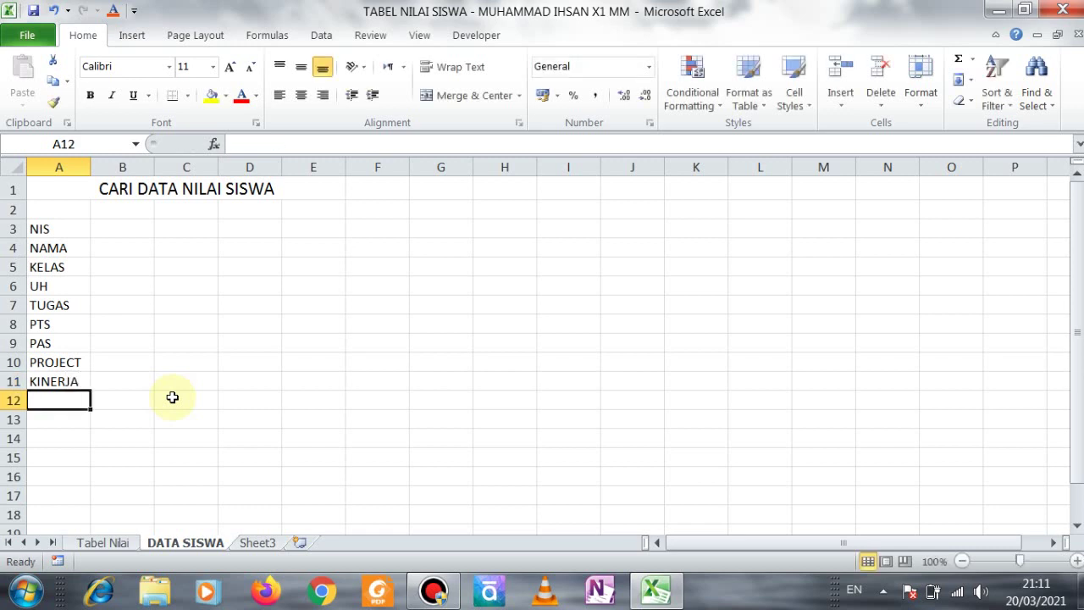
pyautogui.write('R')
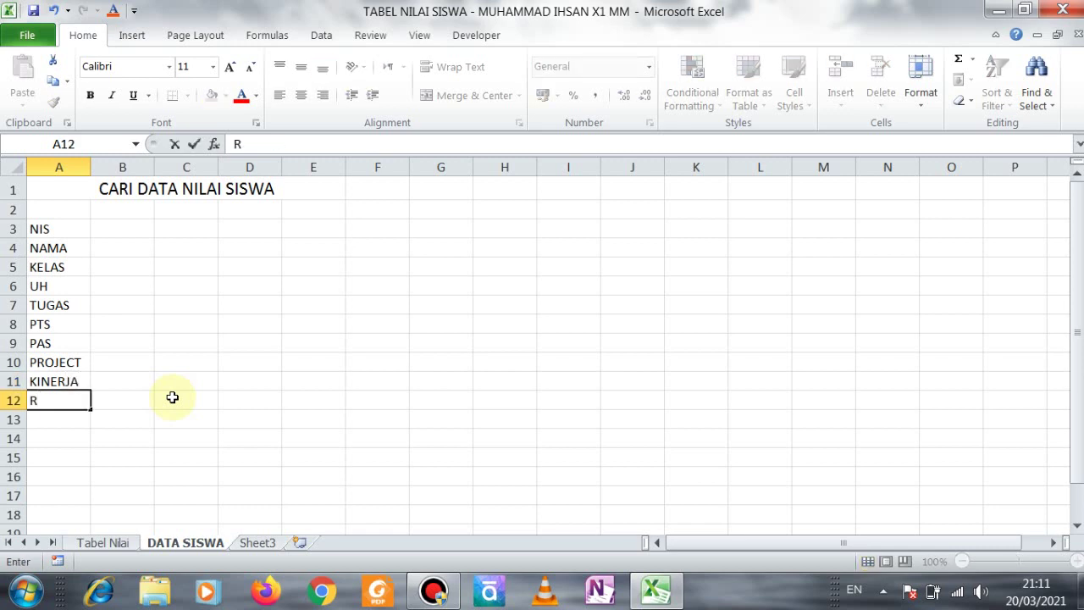
pyautogui.write('K')
pyautogui.press('Return')
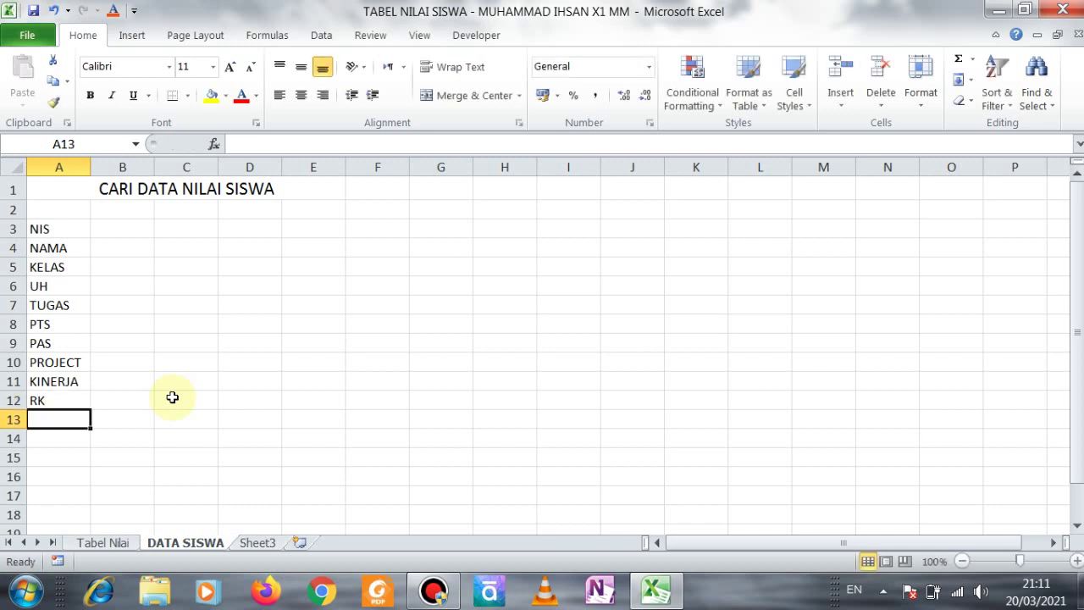
pyautogui.press('Up')
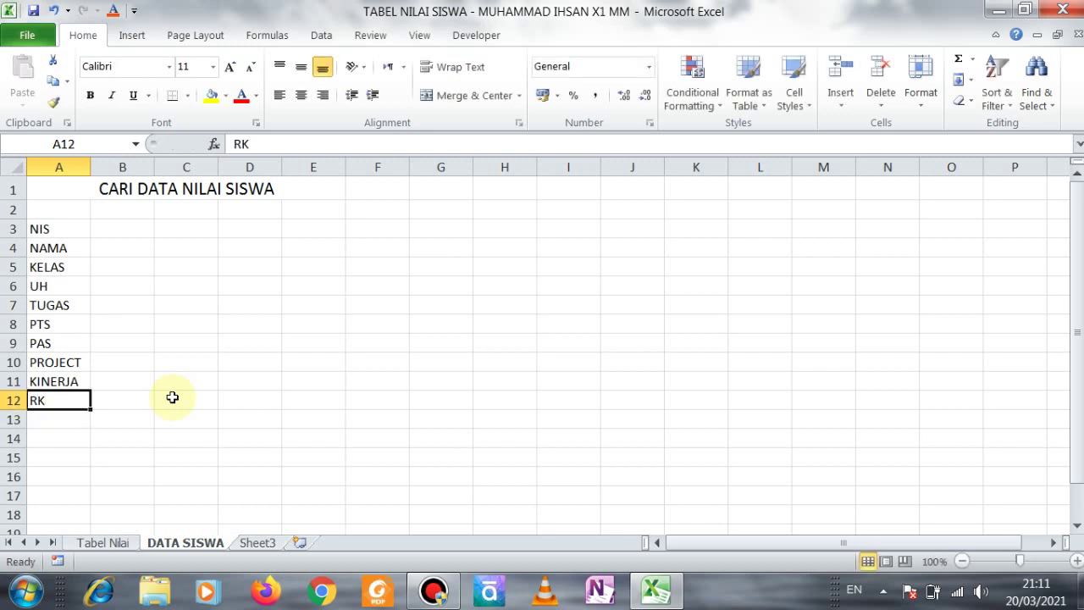
# - Enter the labels RP, RK, RN and GRADE in cells A12 to A15, and open the Tabel Nilai sheet
pyautogui.write('RP')
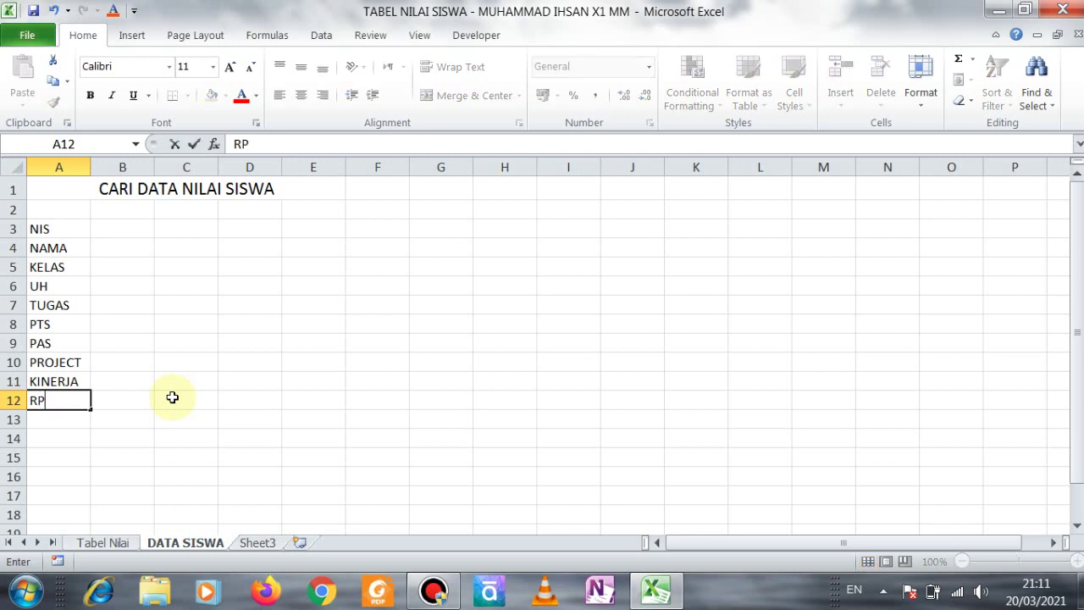
pyautogui.press('Return')
pyautogui.write('RK')
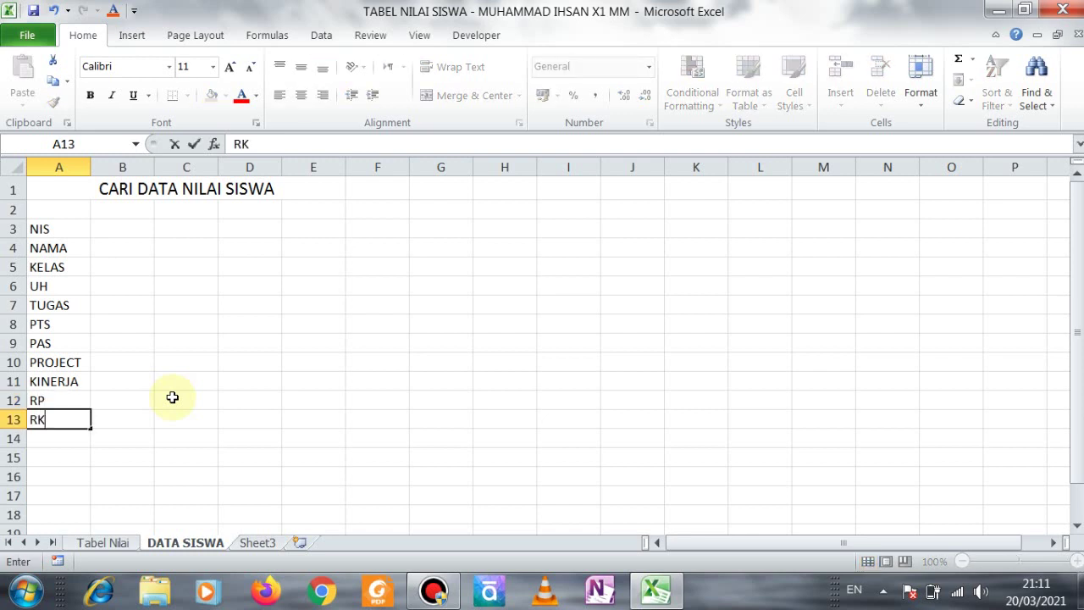
pyautogui.press('Return')
pyautogui.write('RN')
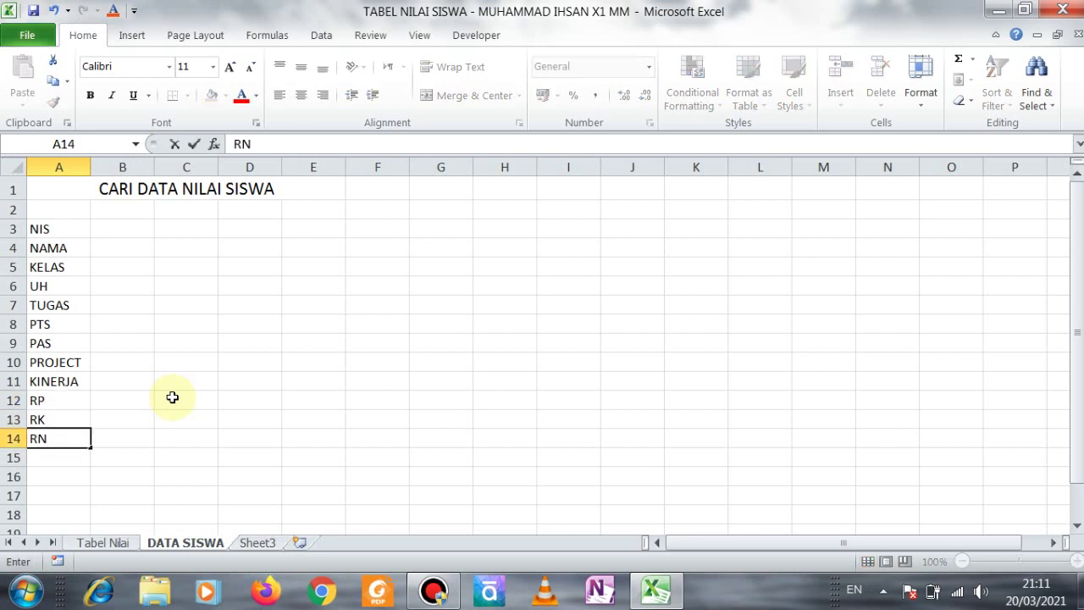
pyautogui.press('Return')
pyautogui.write('GRADE')
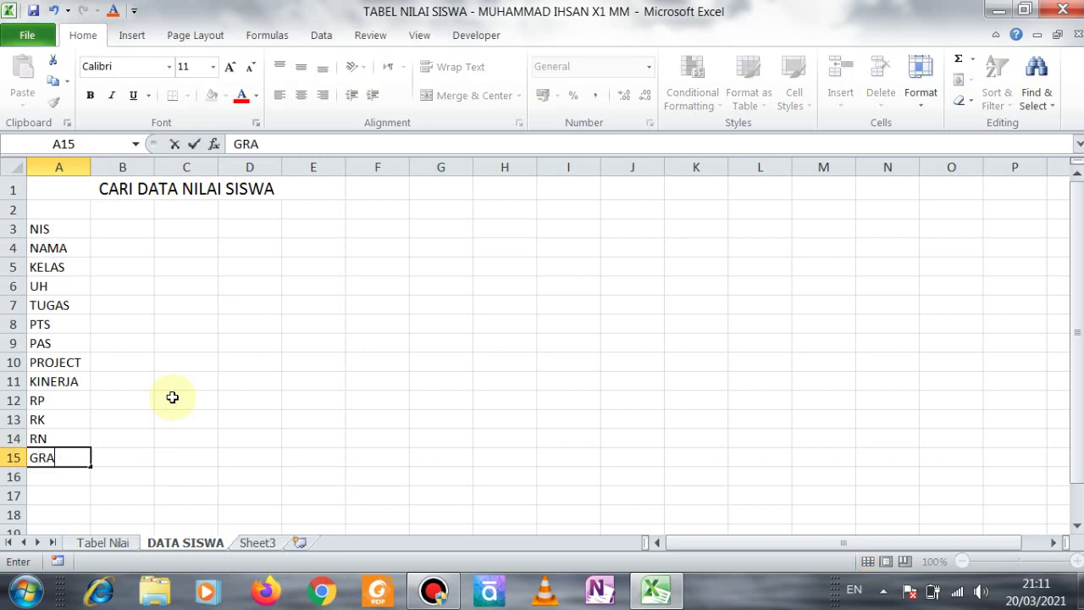
pyautogui.click(103, 545)
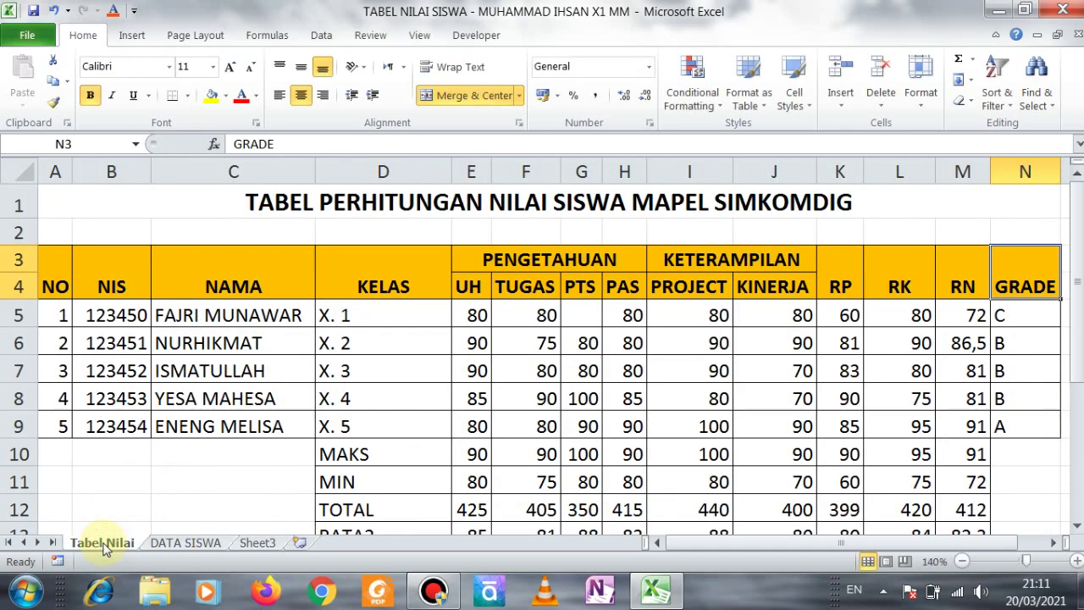
# - Apply all borders to cells B3:B15 on the DATA SISWA sheet
pyautogui.click(187, 543)
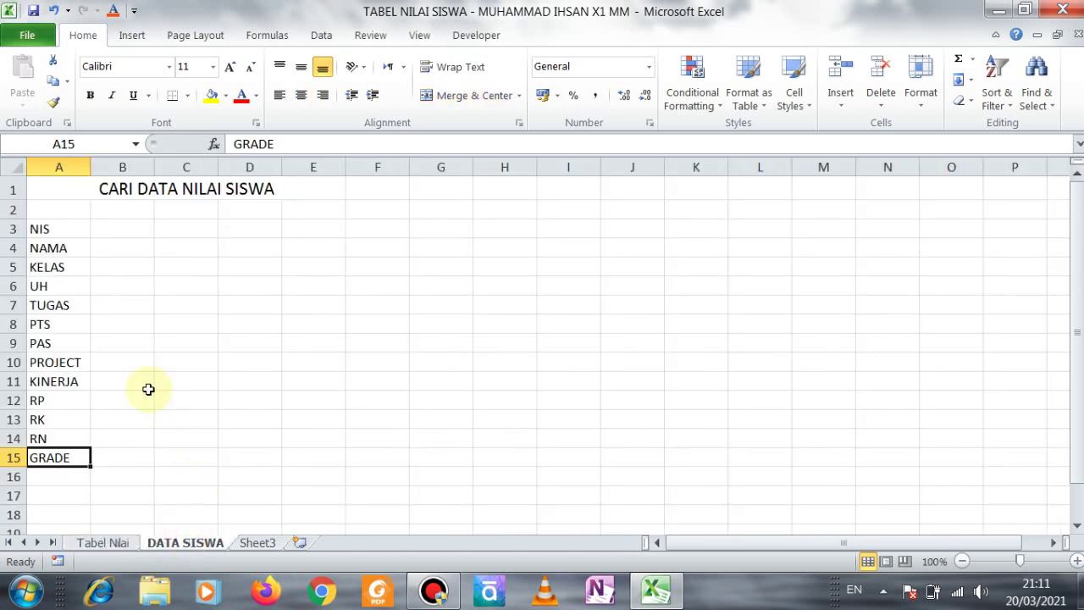
pyautogui.click(115, 225)
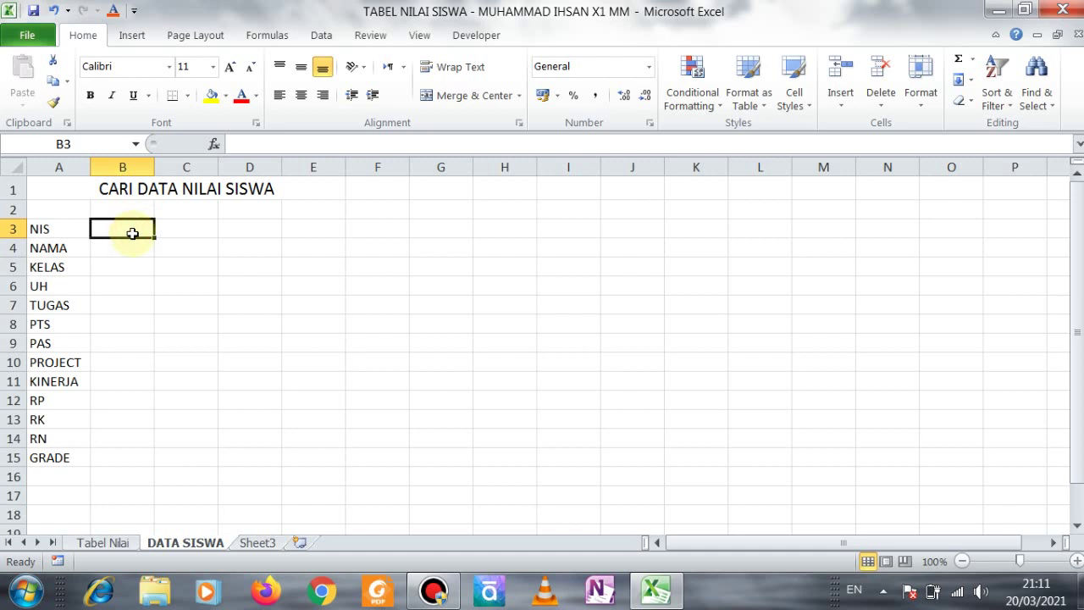
pyautogui.moveTo(128, 234); pyautogui.dragTo(129, 453)
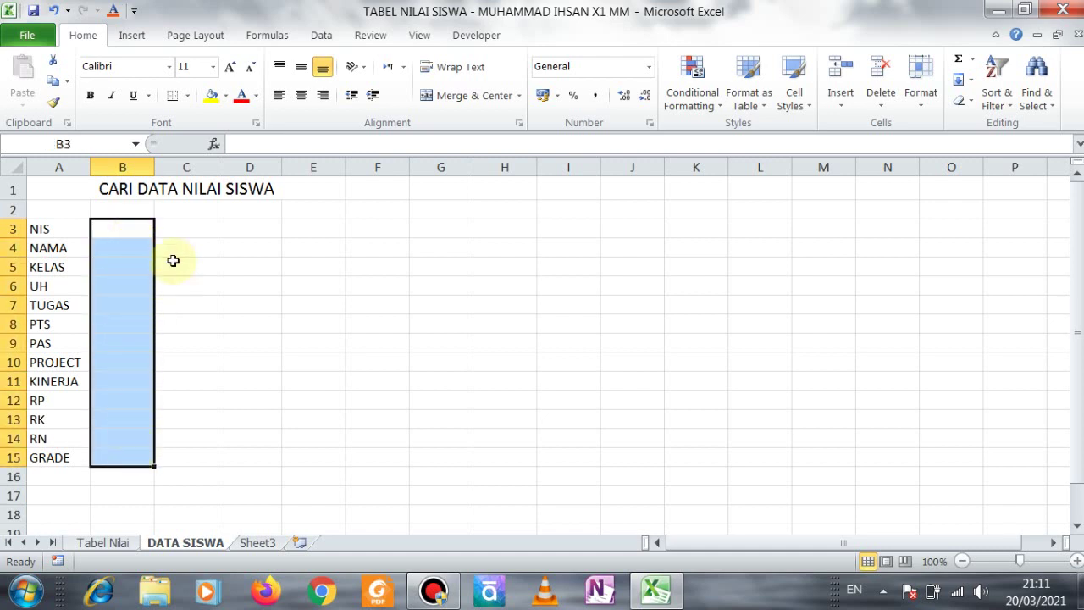
pyautogui.click(187, 95)
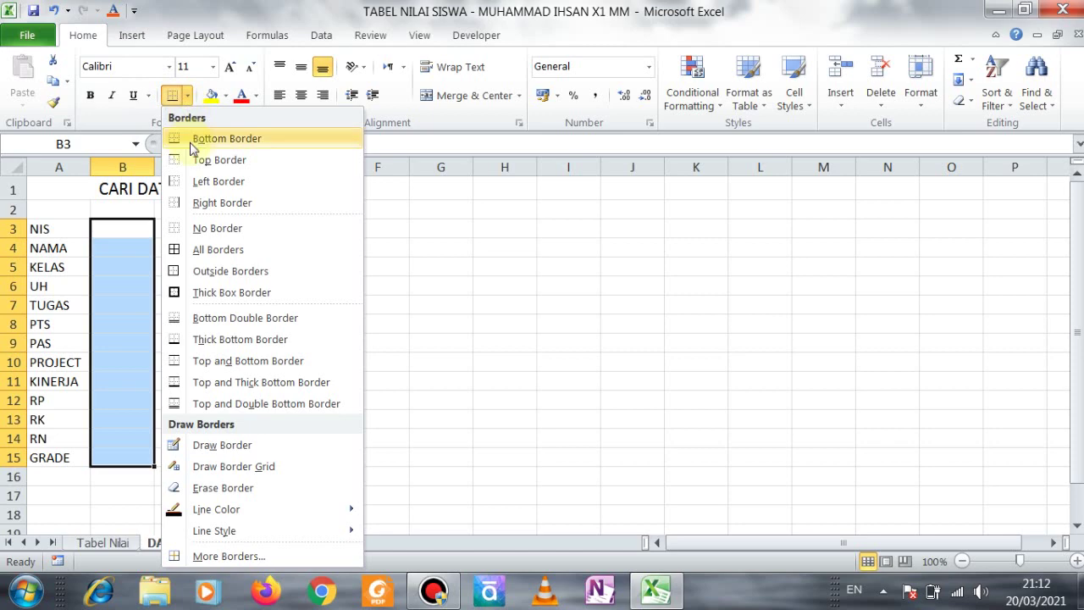
pyautogui.click(202, 249)
pyautogui.moveTo(126, 271); pyautogui.dragTo(121, 254)
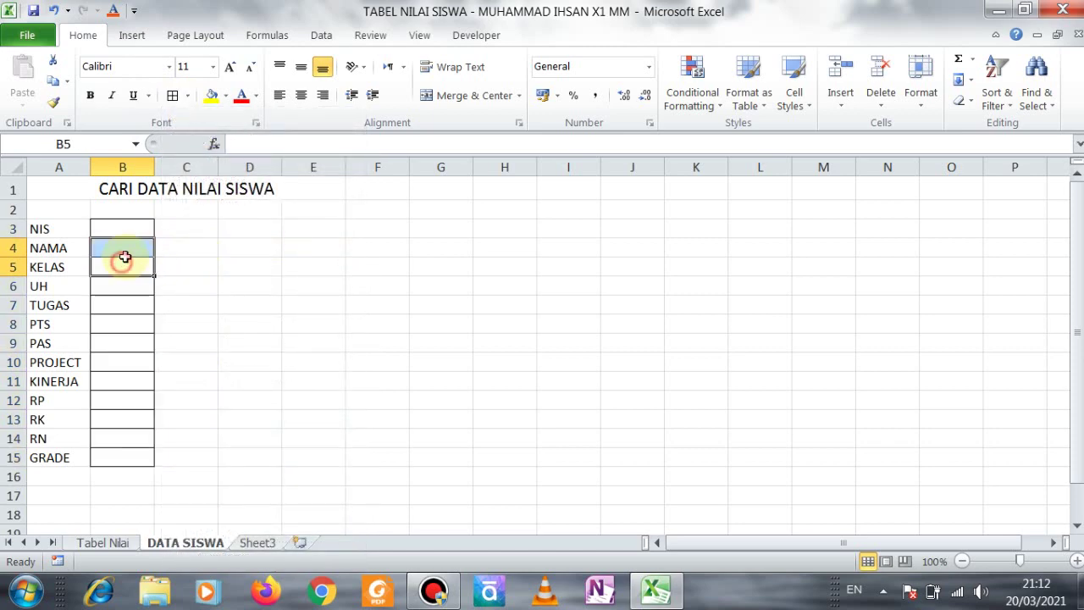
pyautogui.click(113, 298)
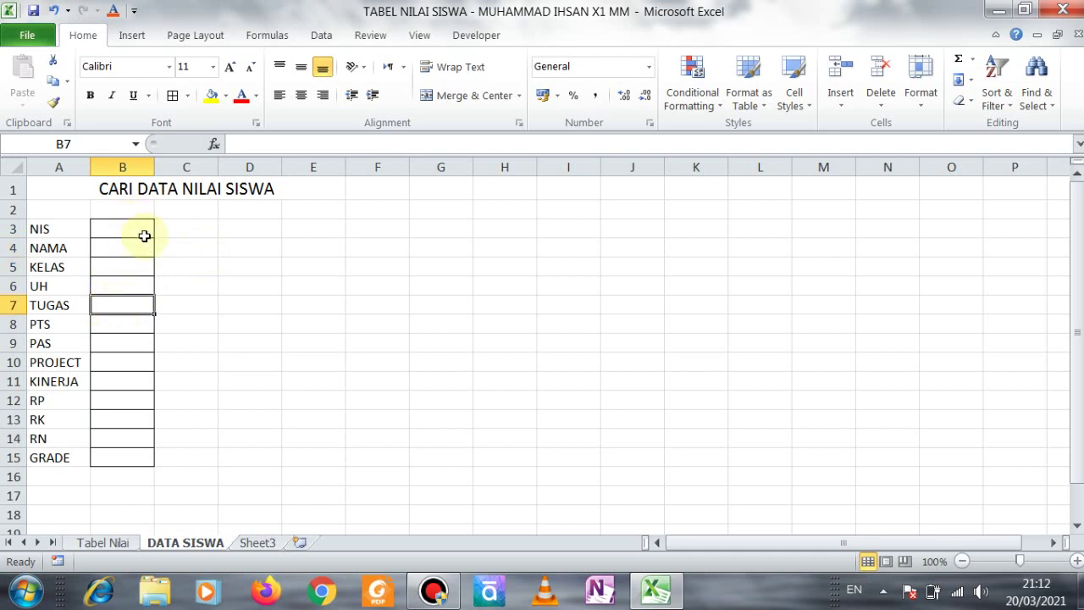
# - Widen column B to give the bordered answer cells more room
pyautogui.moveTo(158, 160)
pyautogui.mouseDown()
pyautogui.moveTo(146, 161)
pyautogui.moveTo(179, 161)
pyautogui.mouseUp()
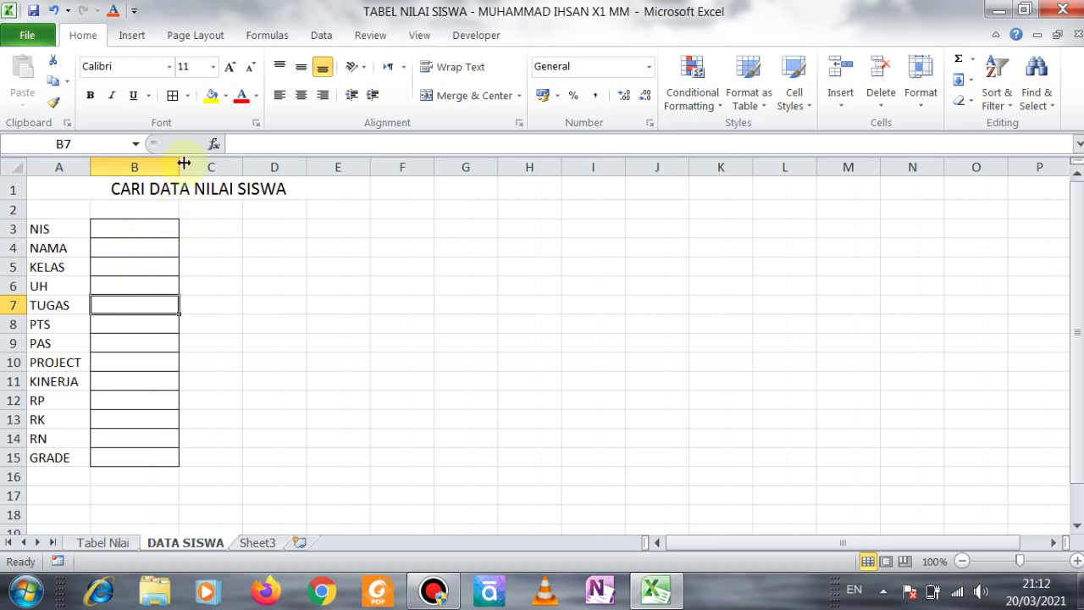
pyautogui.moveTo(181, 161); pyautogui.dragTo(188, 161)
pyautogui.click(136, 251)
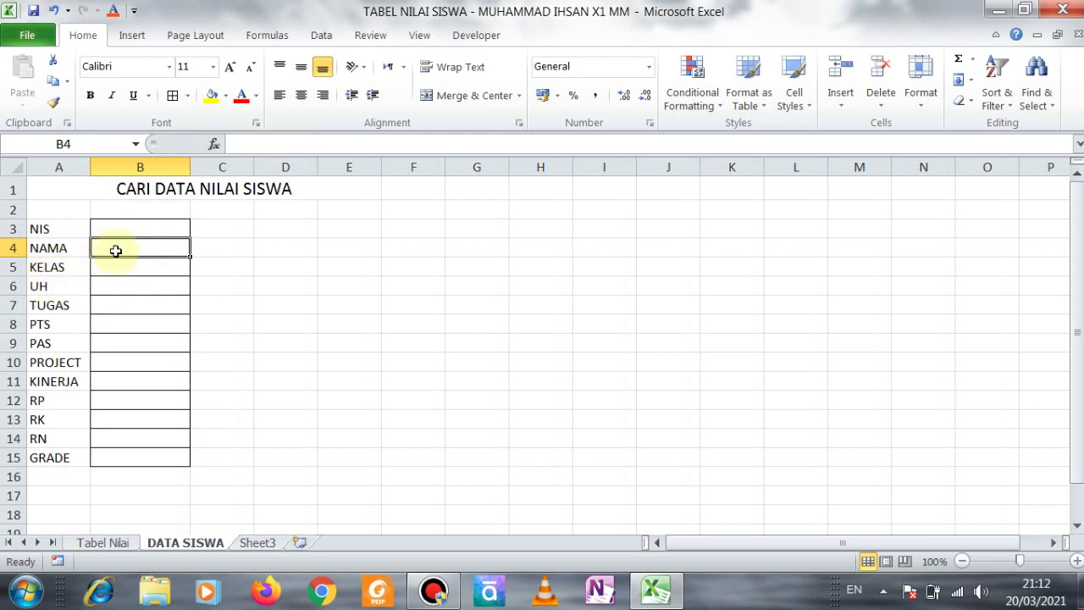
# - Fill cells B4:B15 with a light red theme colour, leaving the NIS cell B3 unfilled
pyautogui.click(121, 223)
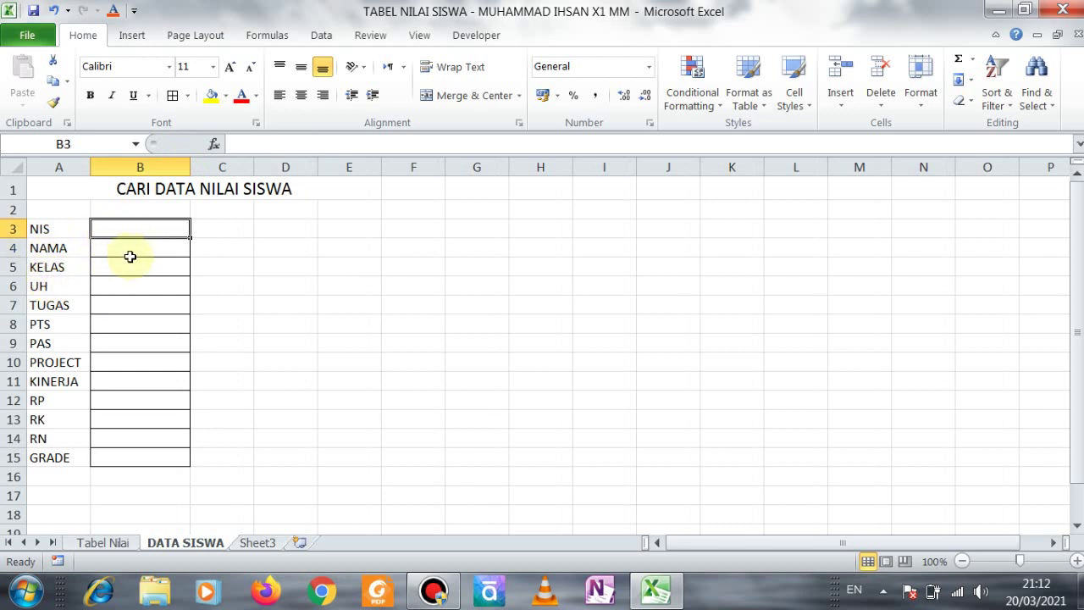
pyautogui.click(129, 245)
pyautogui.moveTo(136, 244); pyautogui.dragTo(128, 455)
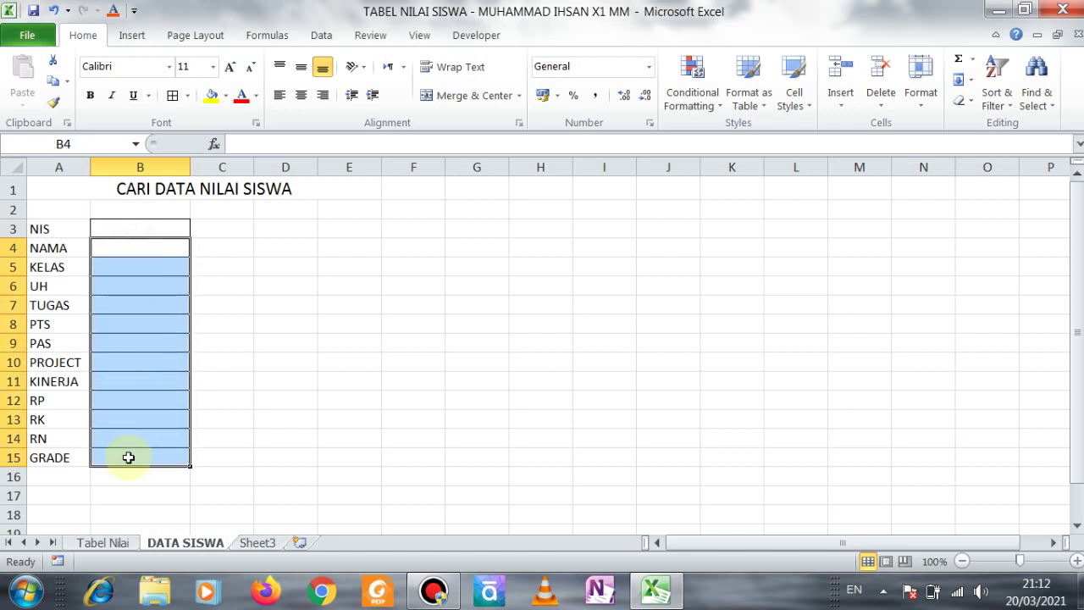
pyautogui.click(256, 100)
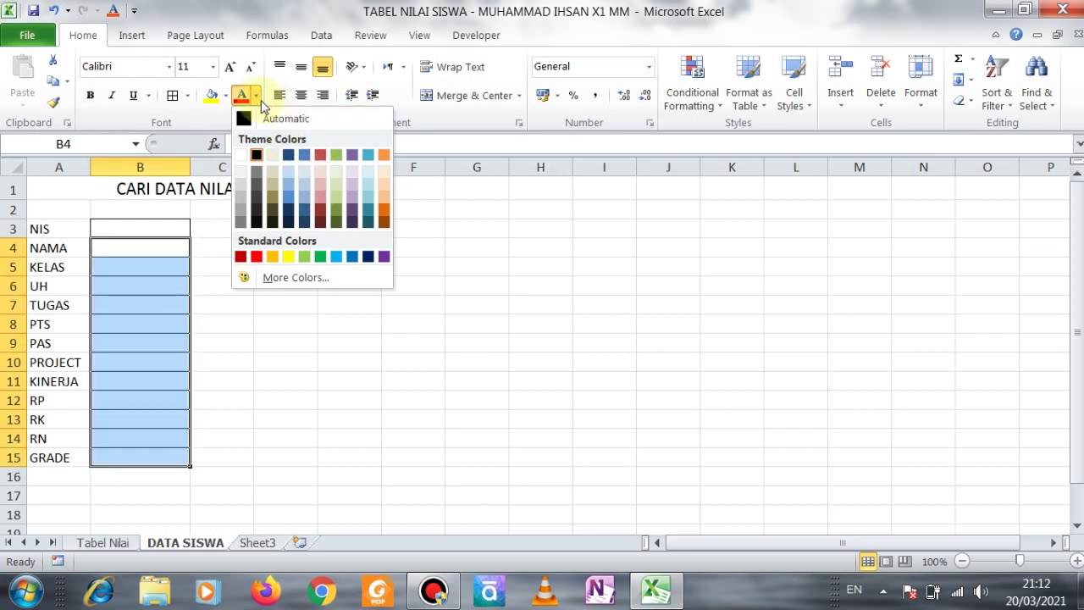
pyautogui.click(212, 96)
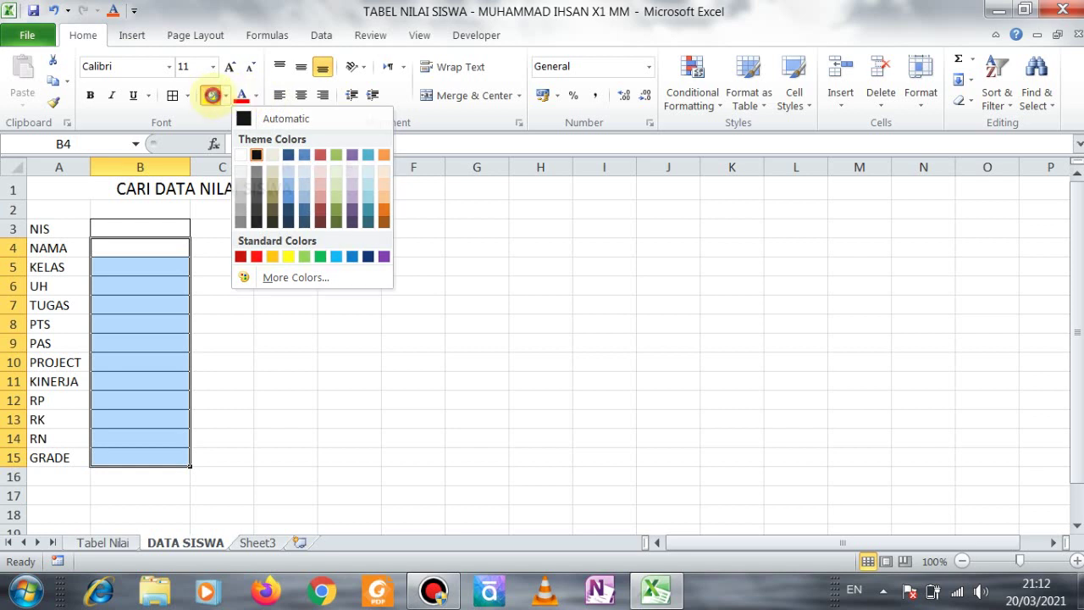
pyautogui.click(226, 96)
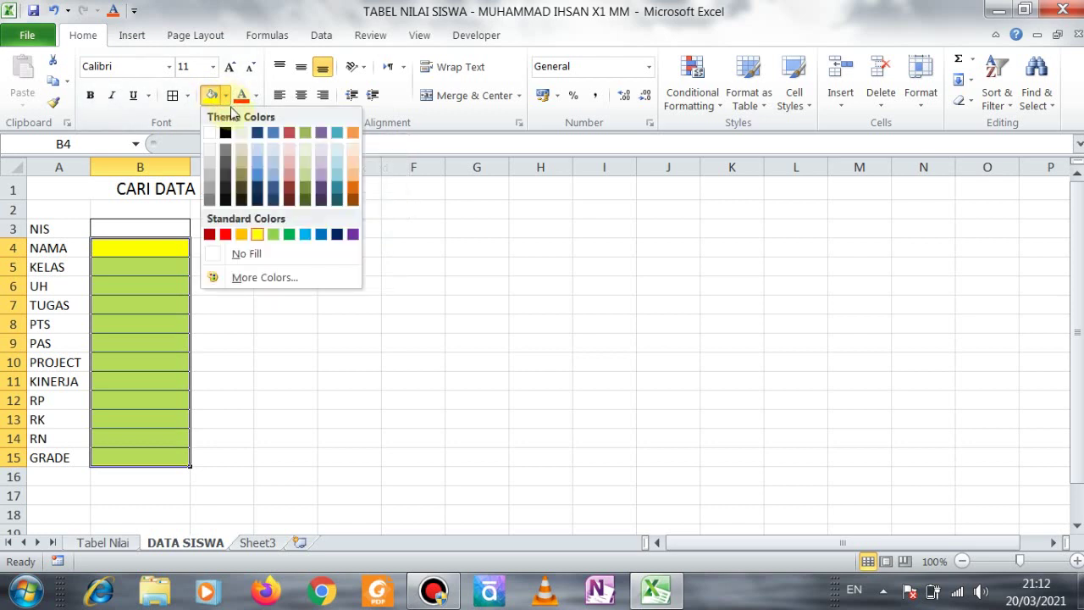
pyautogui.click(289, 170)
pyautogui.click(236, 230)
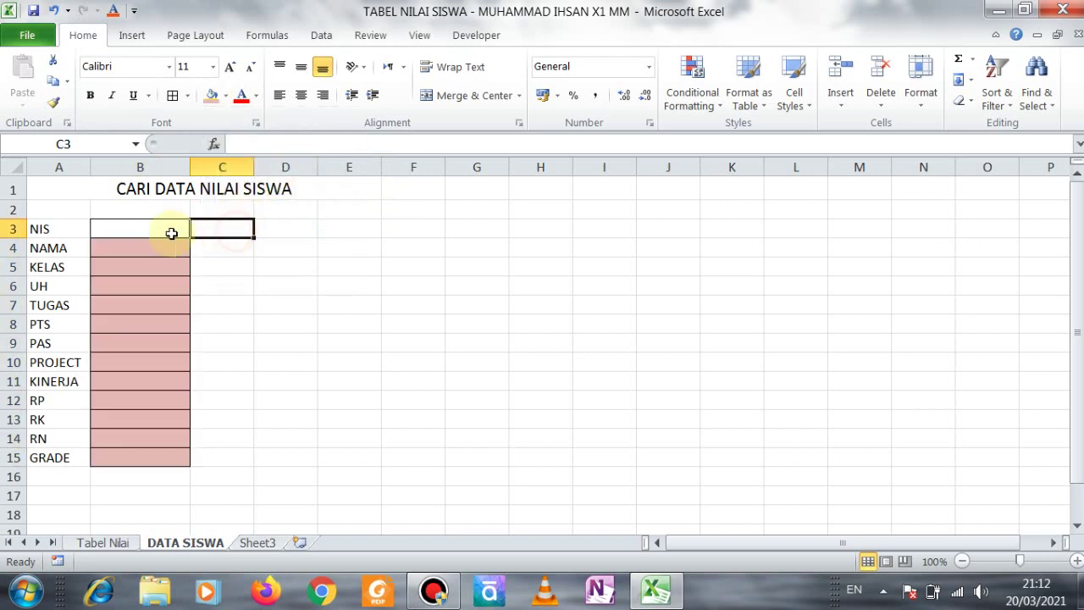
pyautogui.click(158, 246)
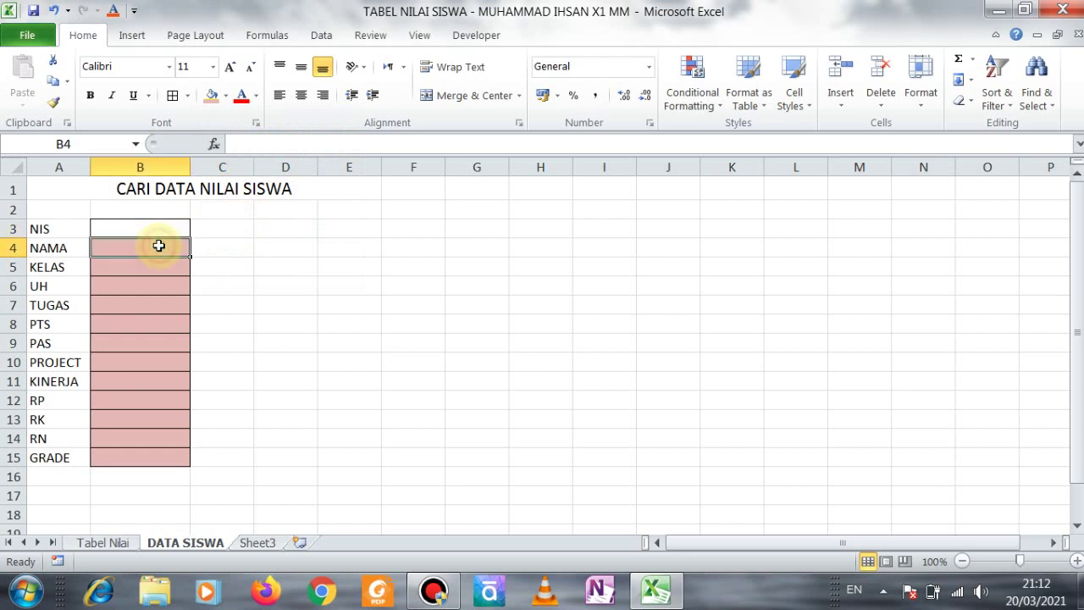
pyautogui.press('Return')
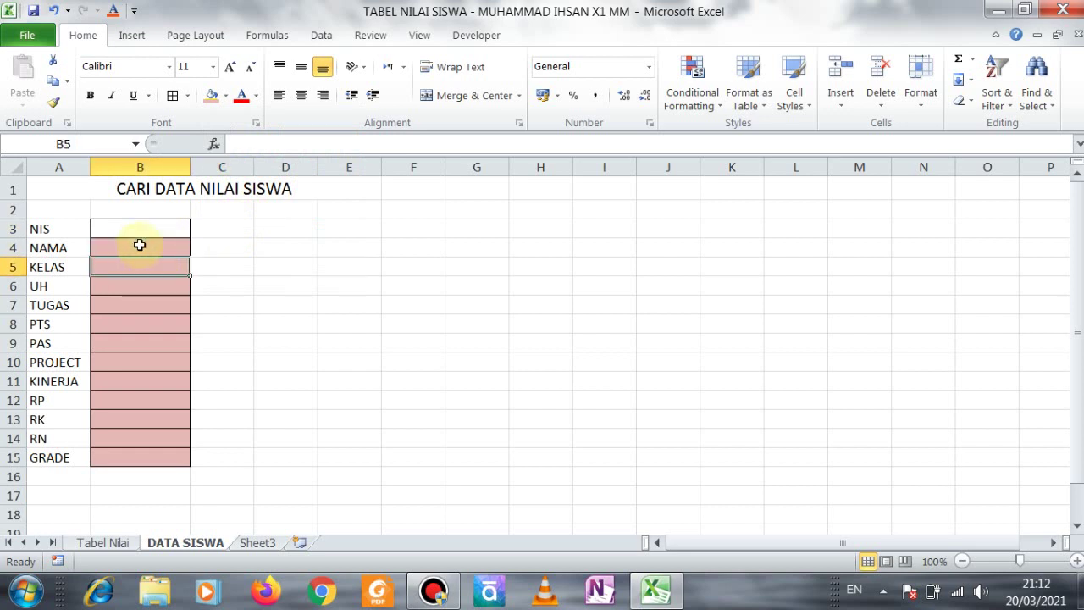
pyautogui.click(140, 245)
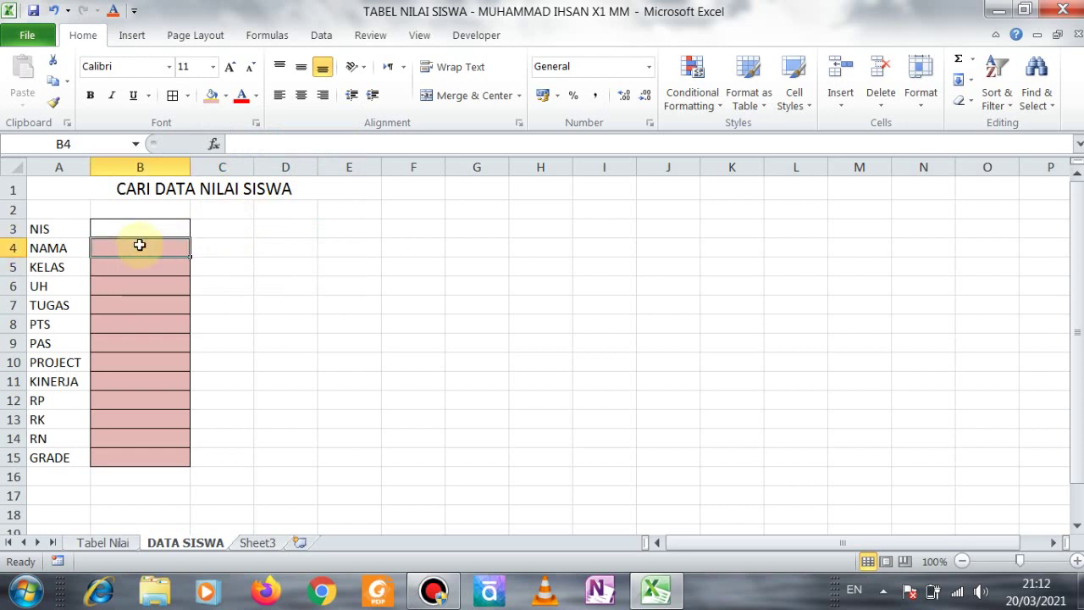
pyautogui.press('Return')
pyautogui.press('Return')
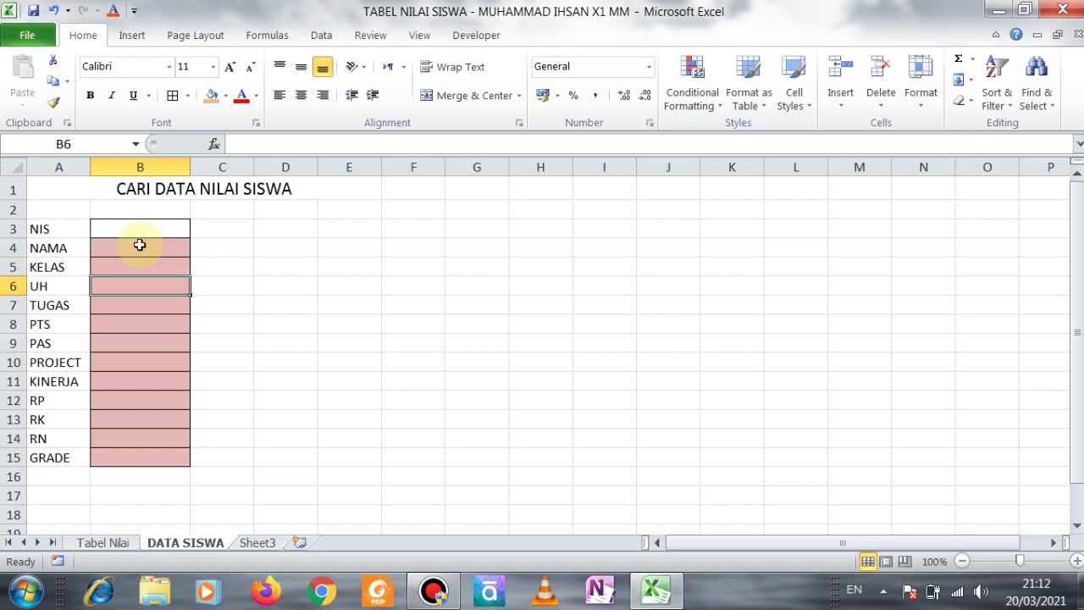
pyautogui.press('Up')
pyautogui.press('Up')
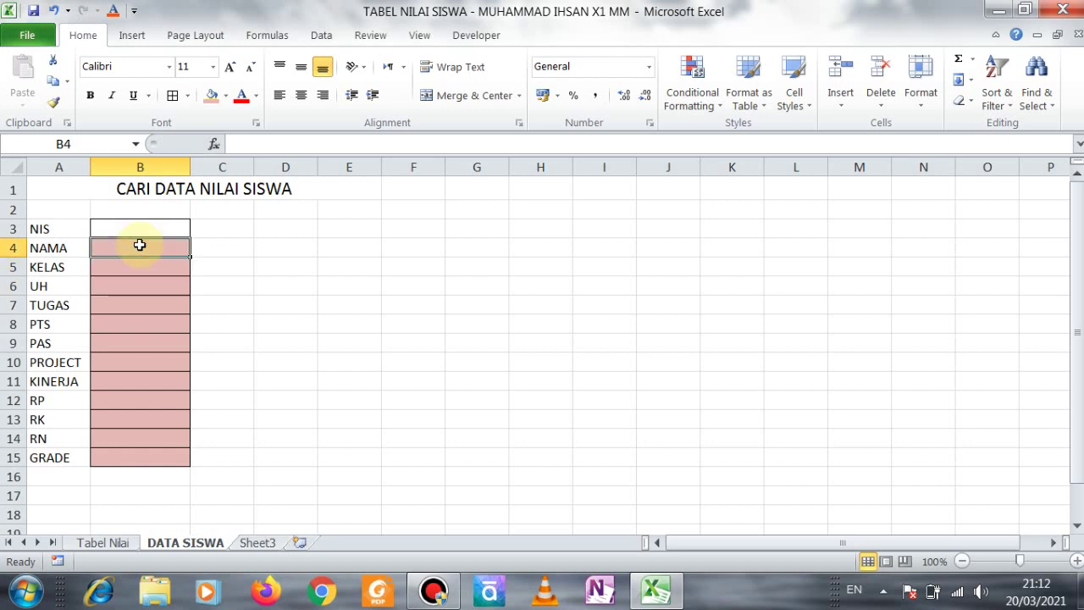
pyautogui.press('Up')
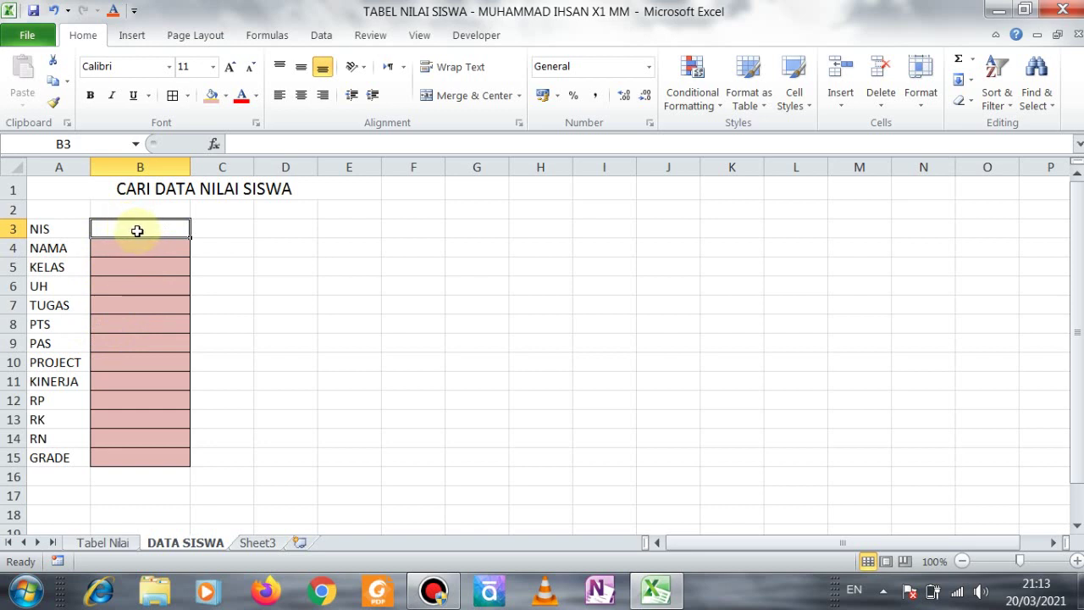
# - Copy the form block A3:B15 and paste it starting at cell D3
pyautogui.click(78, 232)
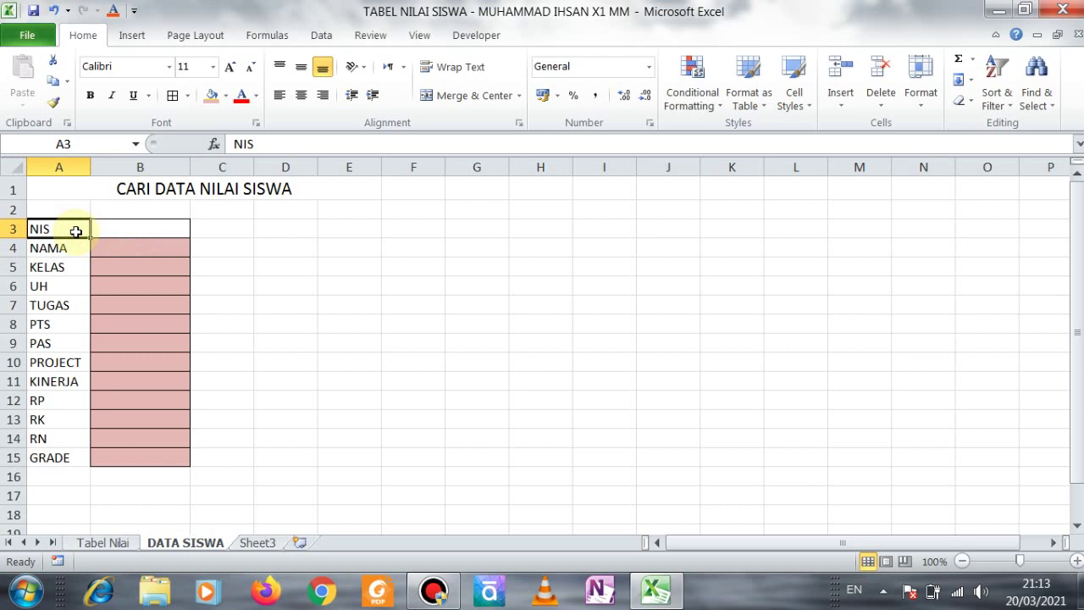
pyautogui.hotkey('shift', 'Right')
pyautogui.hotkey('shift', 'Down')
pyautogui.hotkey('shift', 'Down')
pyautogui.hotkey('shift', 'Down')
pyautogui.hotkey('shift', 'Down')
pyautogui.hotkey('shift', 'Down')
pyautogui.hotkey('shift', 'Down')
pyautogui.hotkey('shift', 'Down')
pyautogui.hotkey('shift', 'Down')
pyautogui.hotkey('shift', 'Down')
pyautogui.hotkey('shift', 'Down')
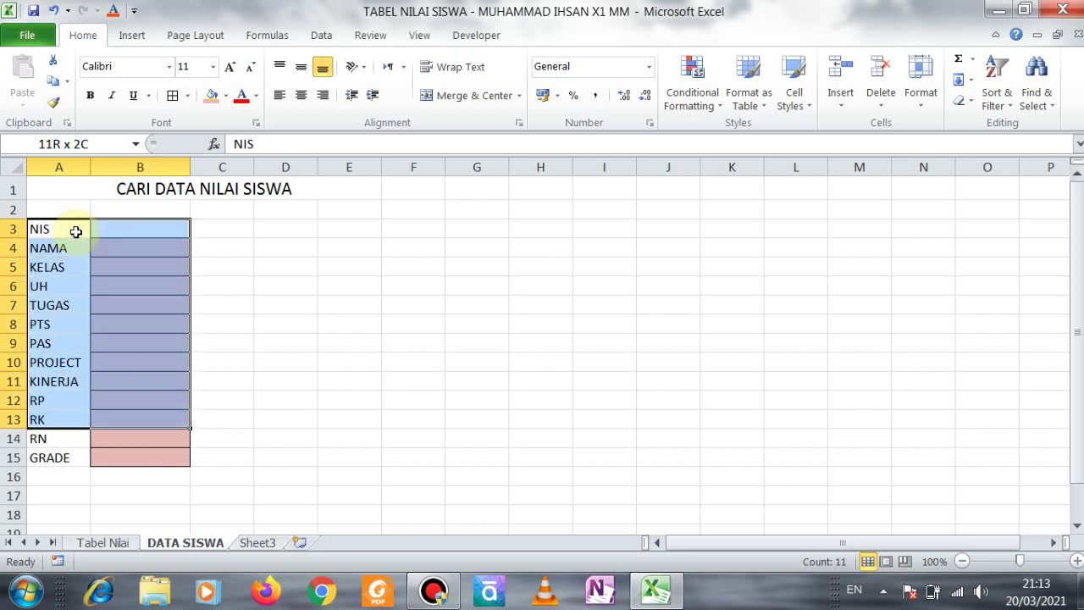
pyautogui.hotkey('shift', 'Down')
pyautogui.hotkey('shift', 'Down')
pyautogui.hotkey('ctrl', 'c')
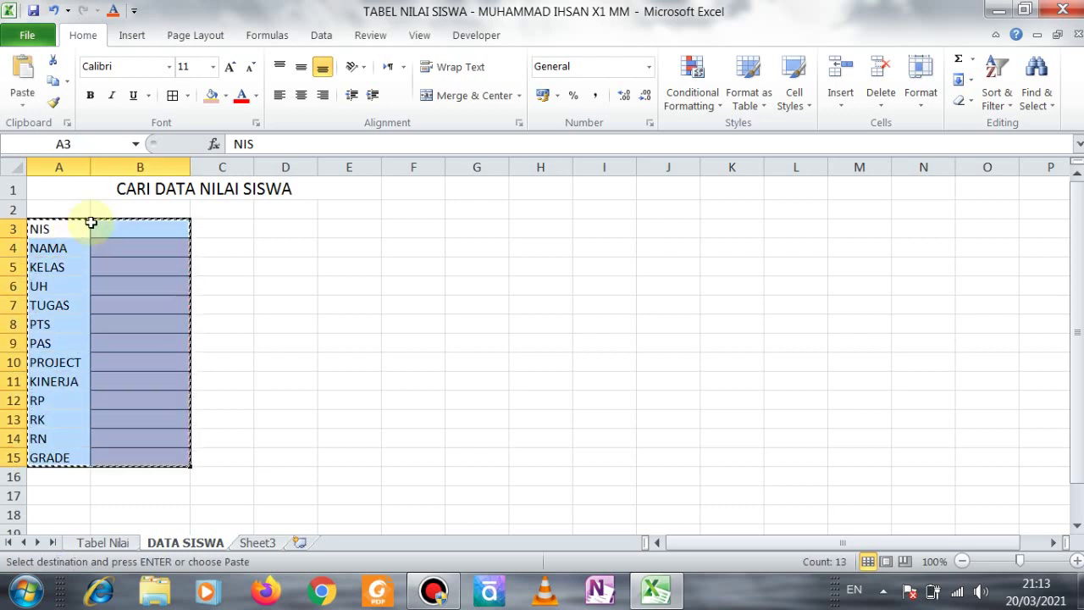
pyautogui.click(266, 228)
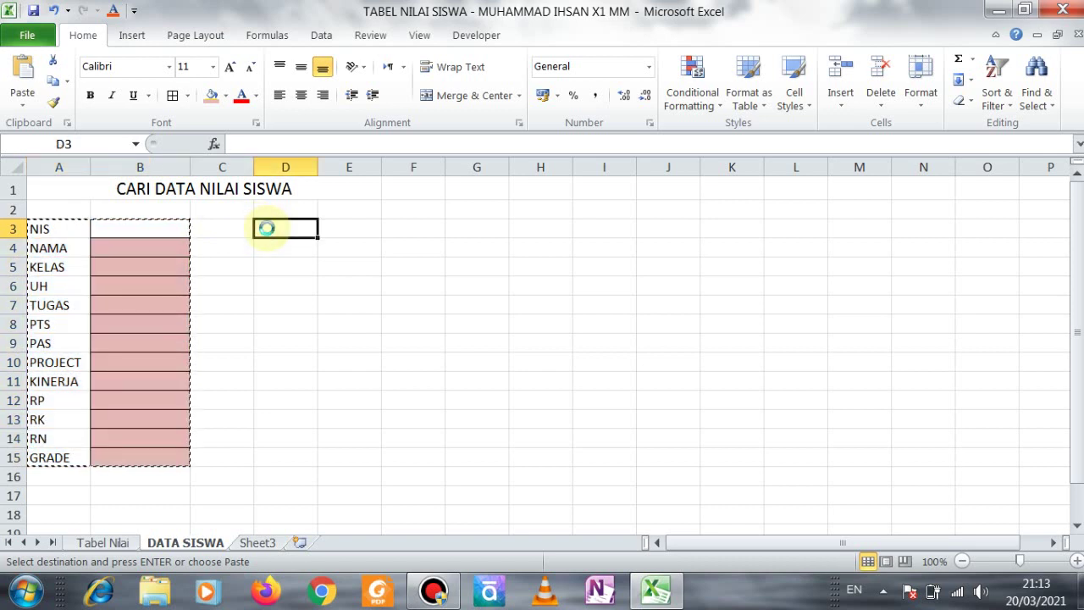
pyautogui.hotkey('ctrl', 'v')
pyautogui.click(243, 292)
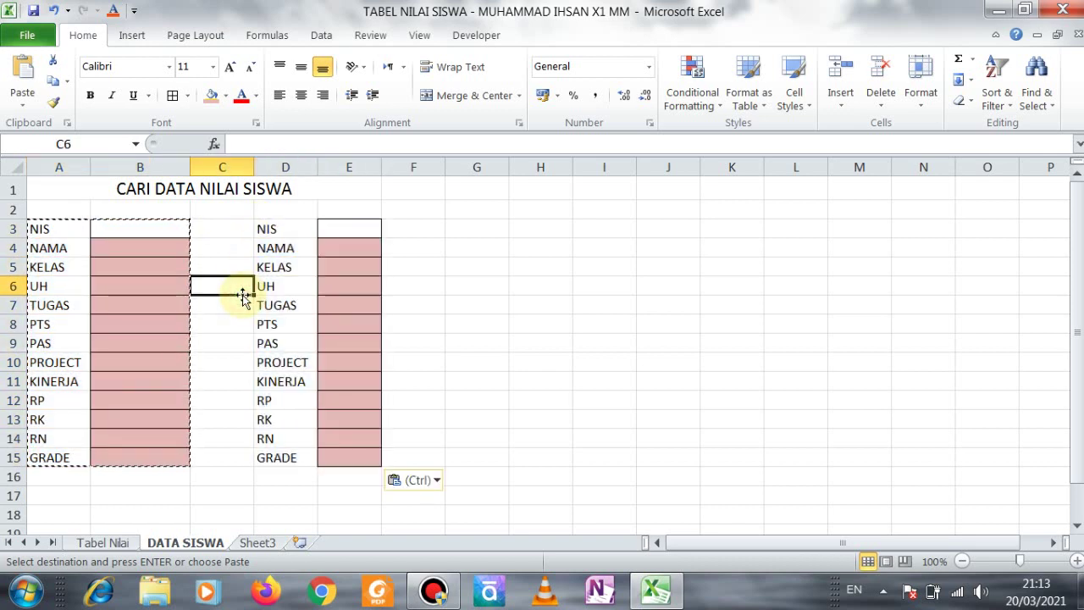
pyautogui.click(241, 323)
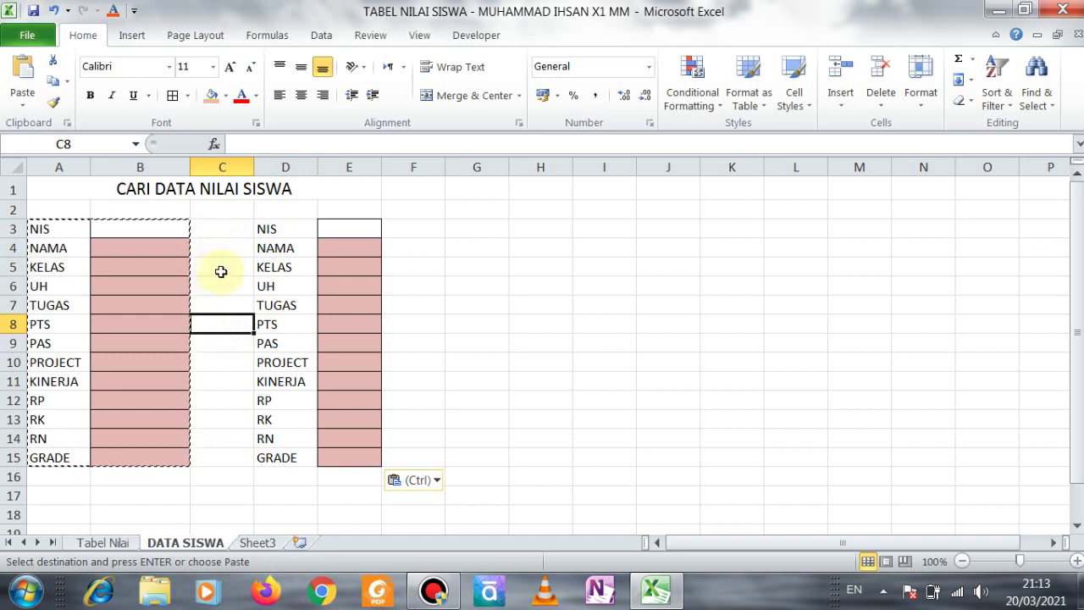
pyautogui.click(224, 266)
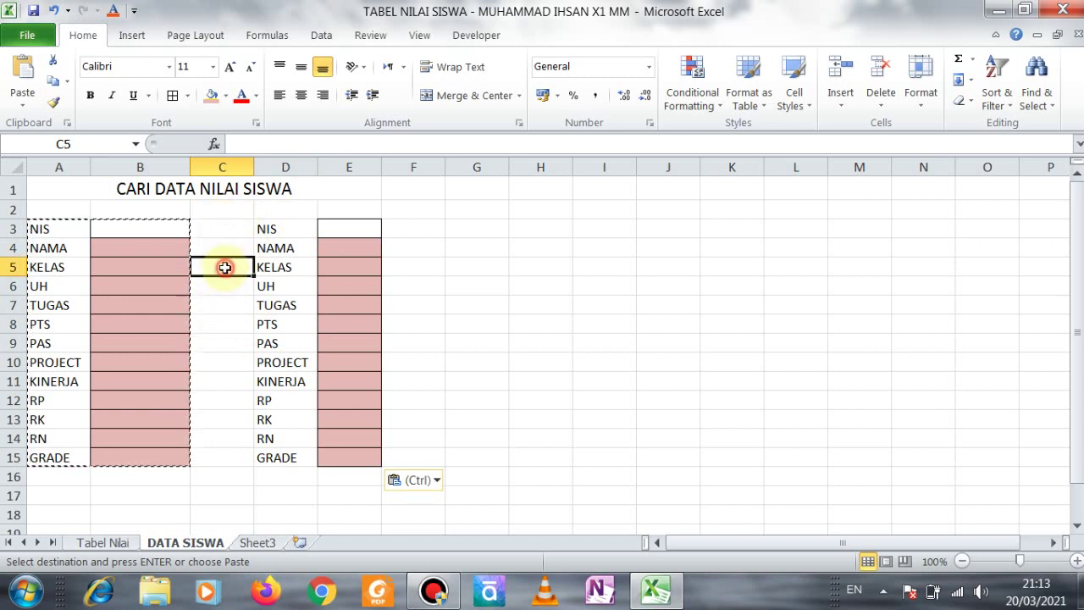
pyautogui.click(222, 225)
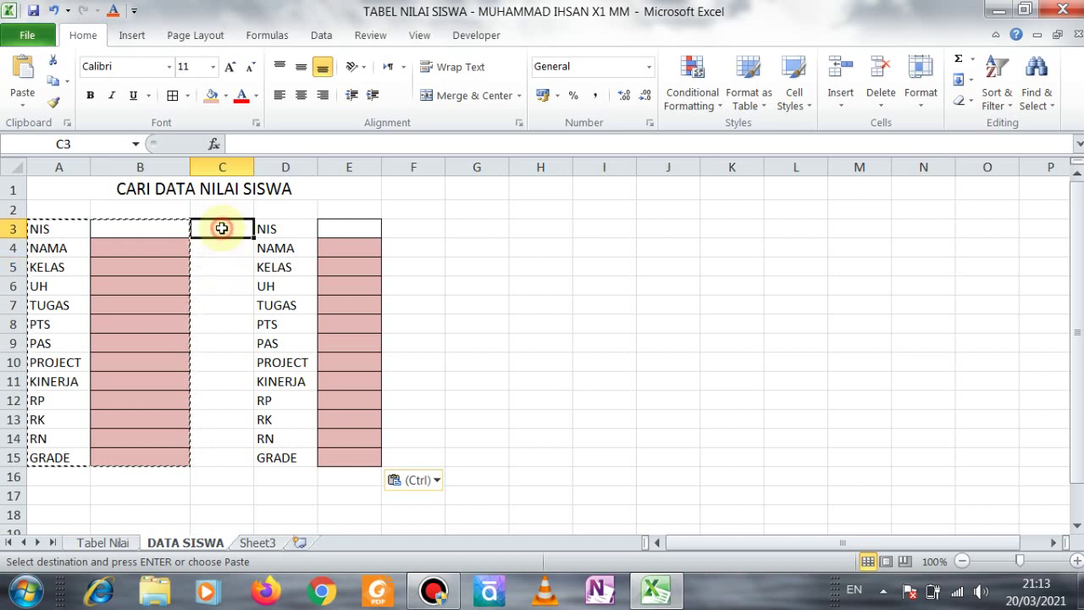
pyautogui.click(139, 230)
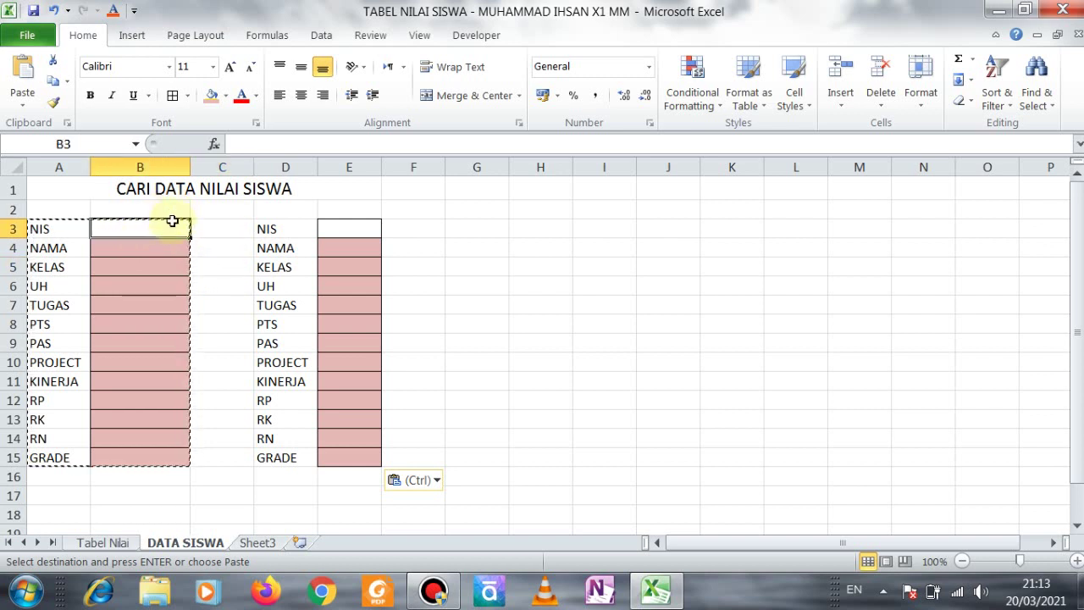
pyautogui.click(148, 245)
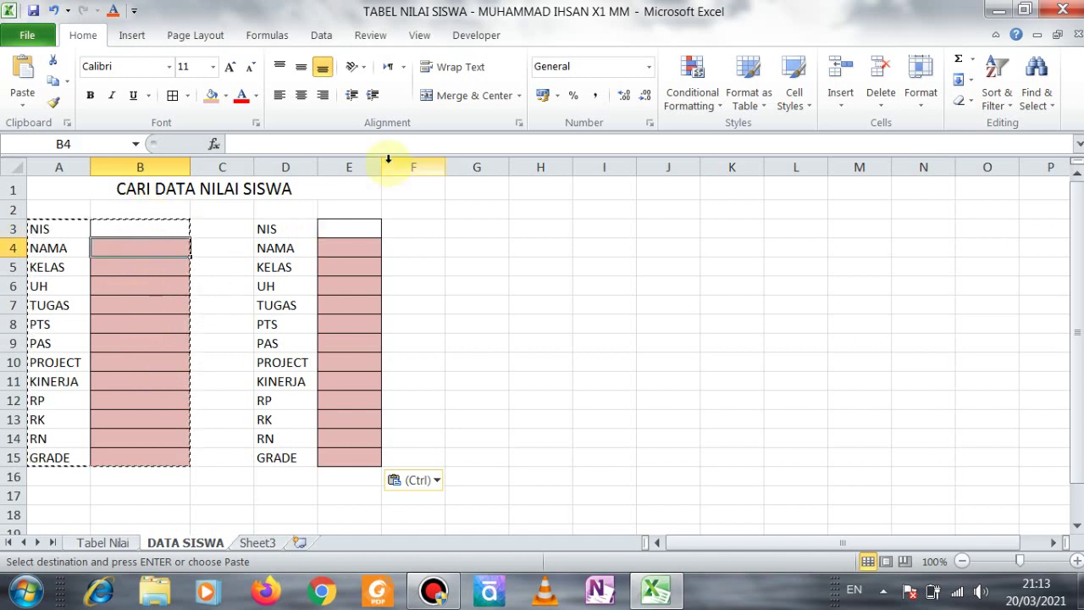
# - Widen column E of the copied form to about the width of column B
pyautogui.moveTo(381, 164); pyautogui.dragTo(422, 158)
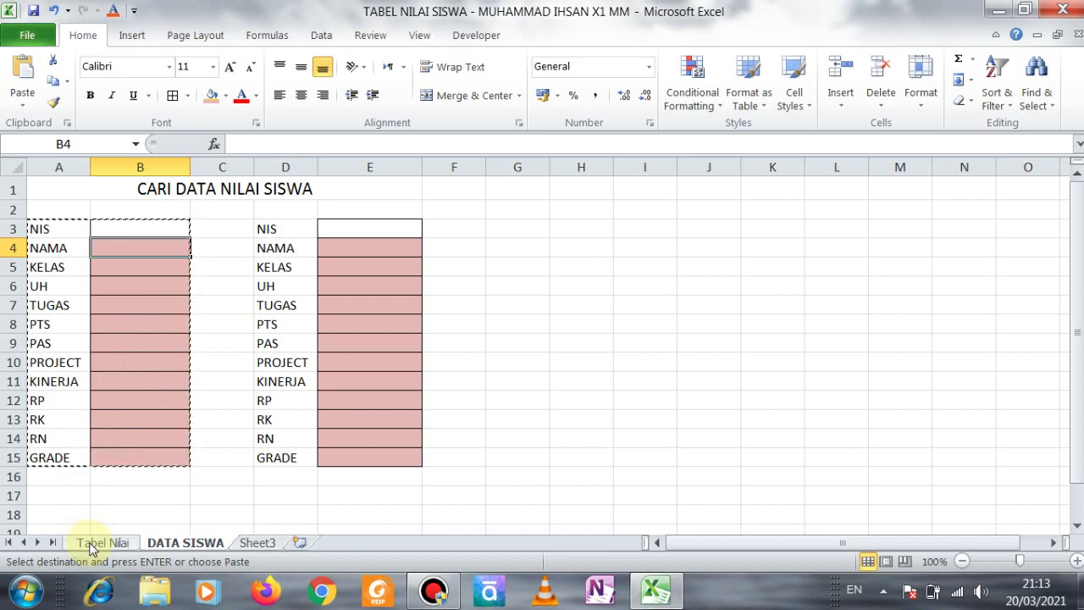
pyautogui.click(176, 231)
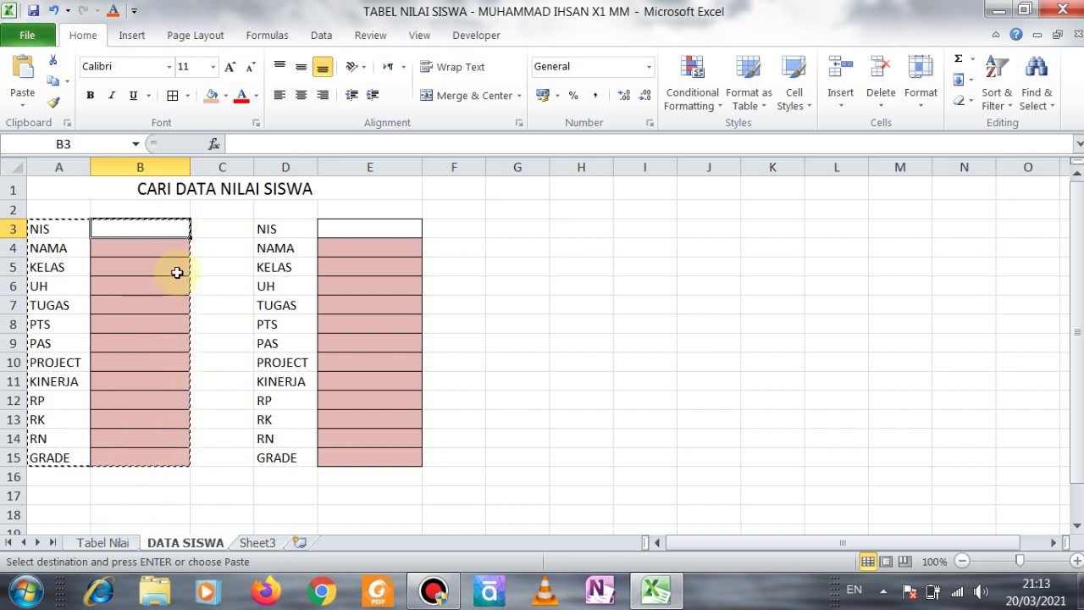
# - Begin a LOOKUP formula in the NAMA answer cell B4
pyautogui.click(120, 248)
pyautogui.doubleClick(120, 247)
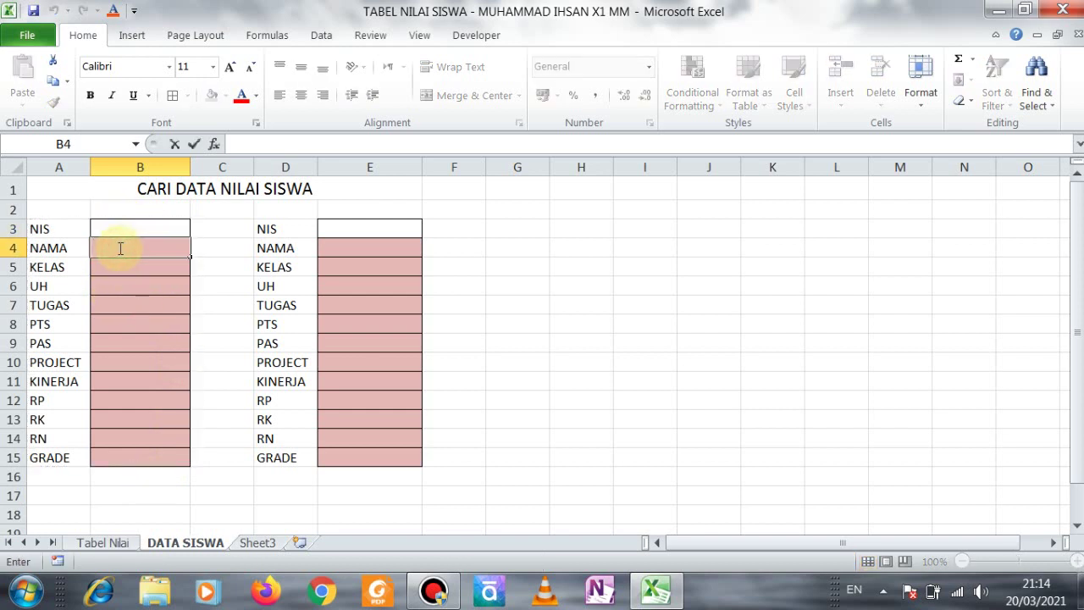
pyautogui.write('=L')
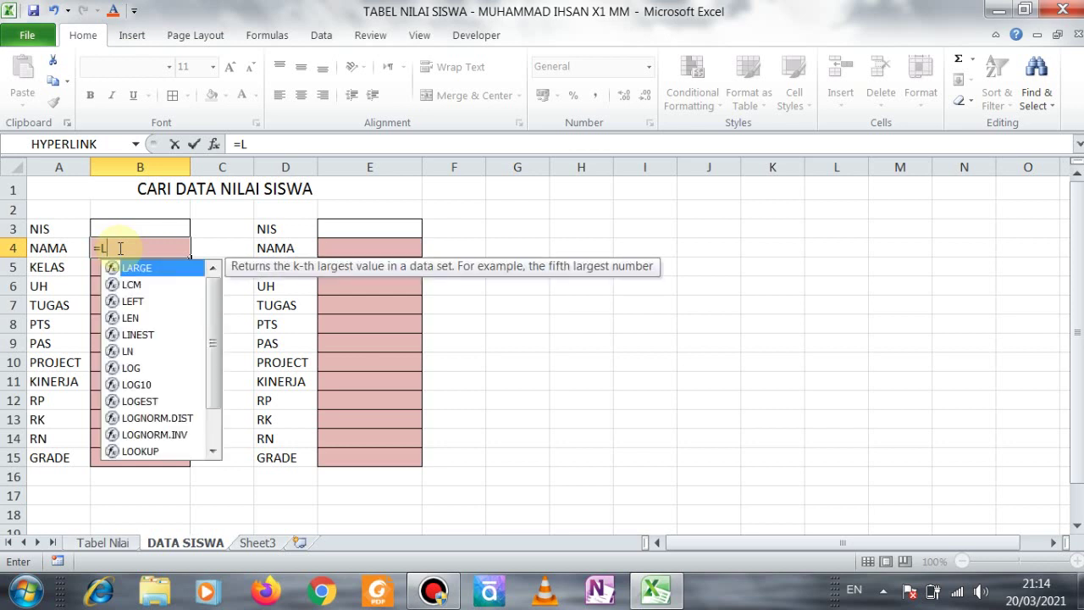
pyautogui.write('OOK')
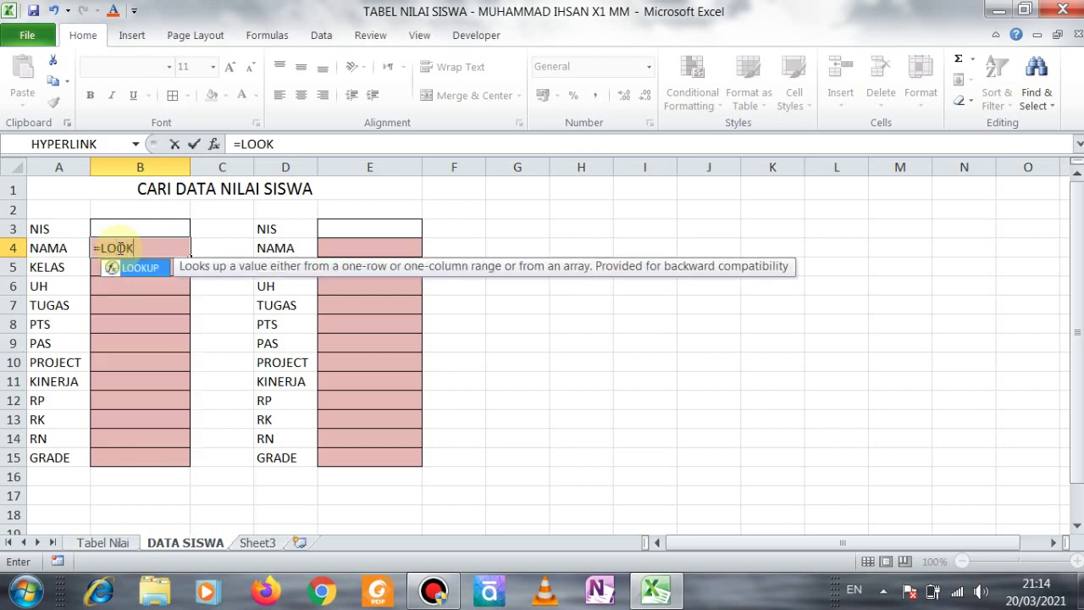
pyautogui.write('UP(')
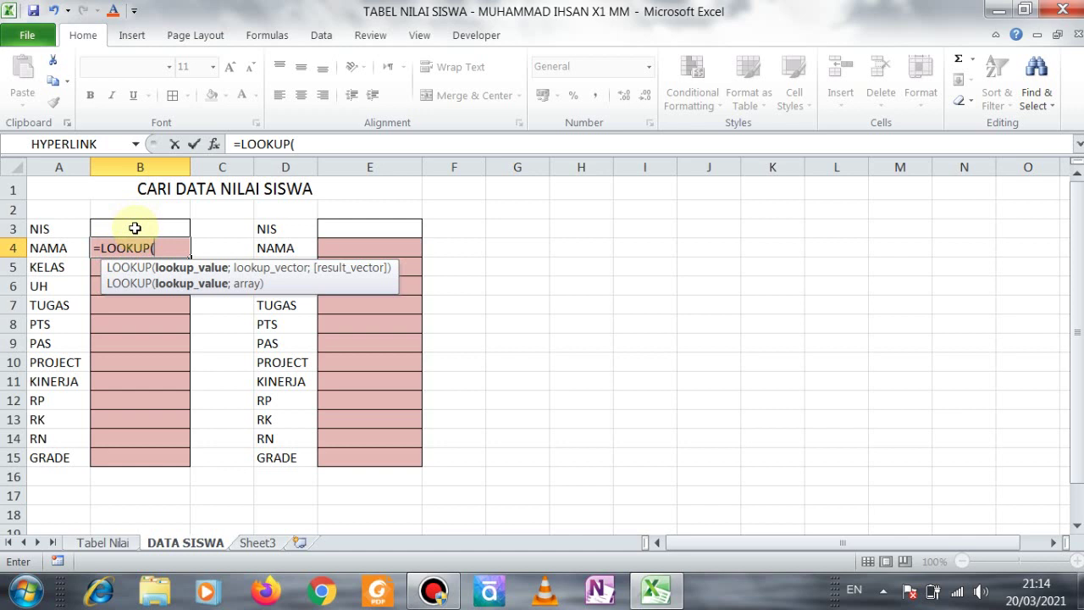
pyautogui.click(134, 228)
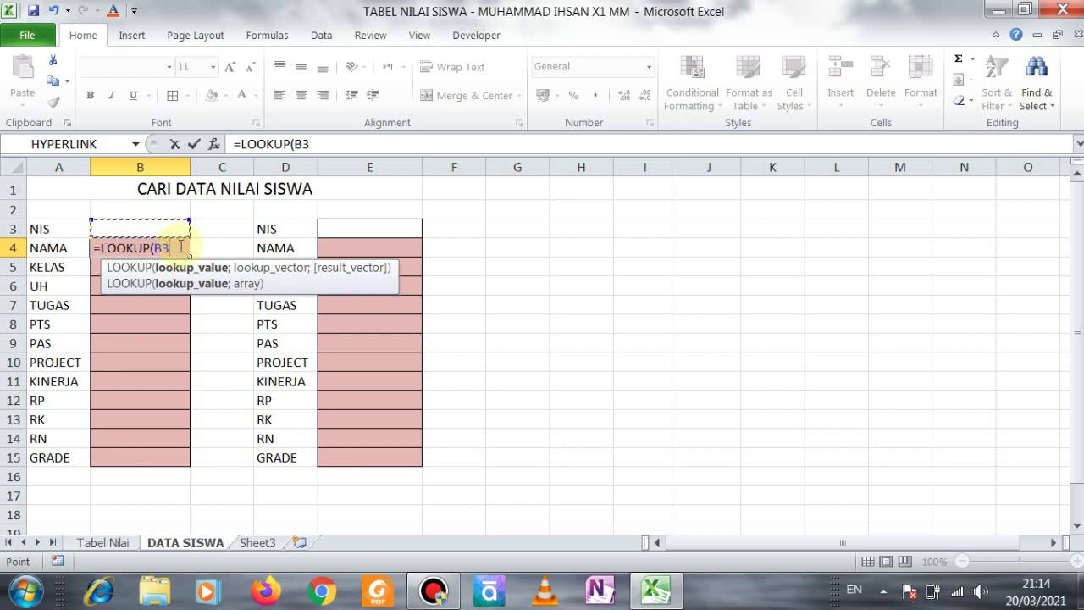
pyautogui.write(',')
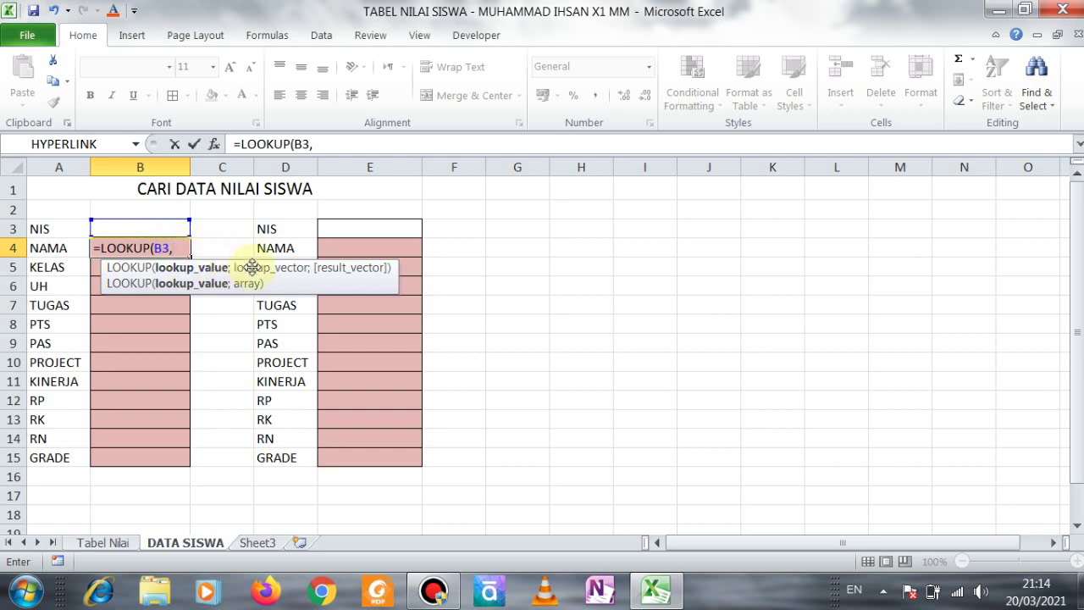
pyautogui.click(110, 541)
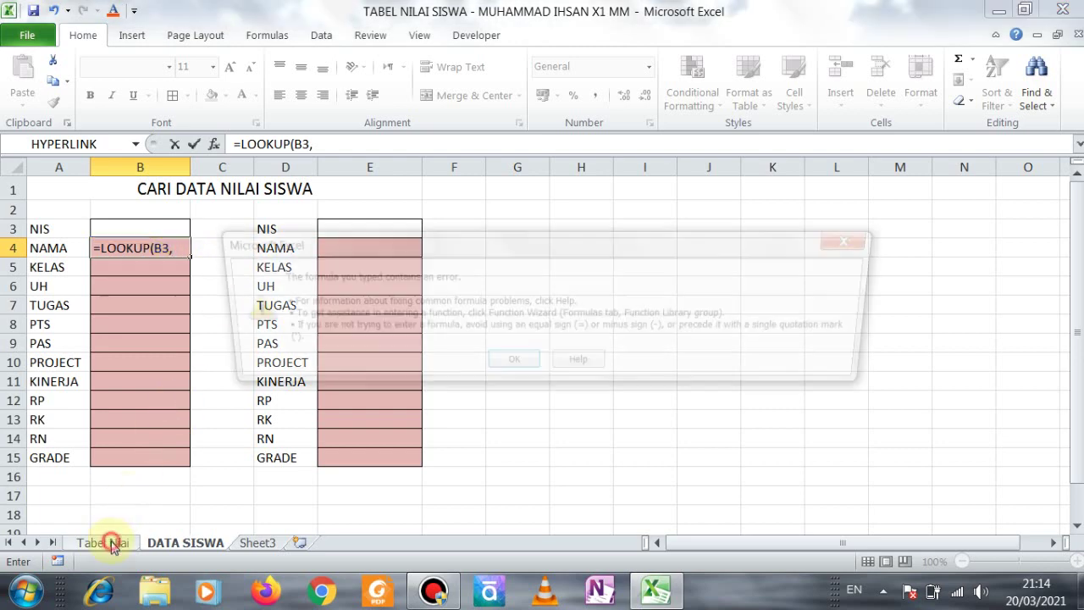
pyautogui.click(512, 365)
pyautogui.press('BackSpace')
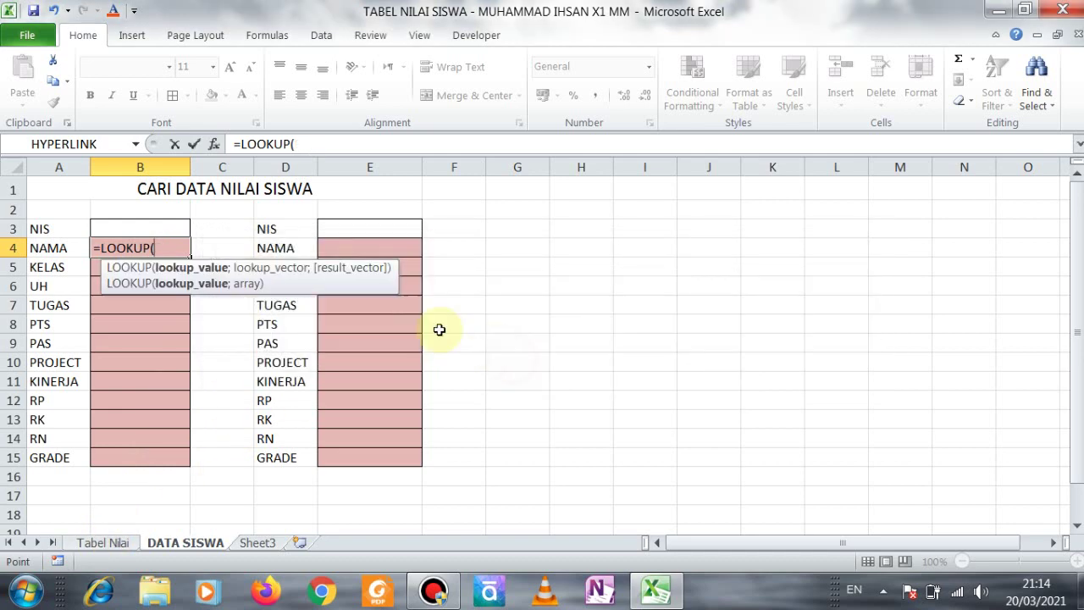
# - Give the B4 formula B3 as its lookup value and 'DATA SISWA'!B5:B9 as its lookup vector, using semicolon separators
pyautogui.click(162, 227)
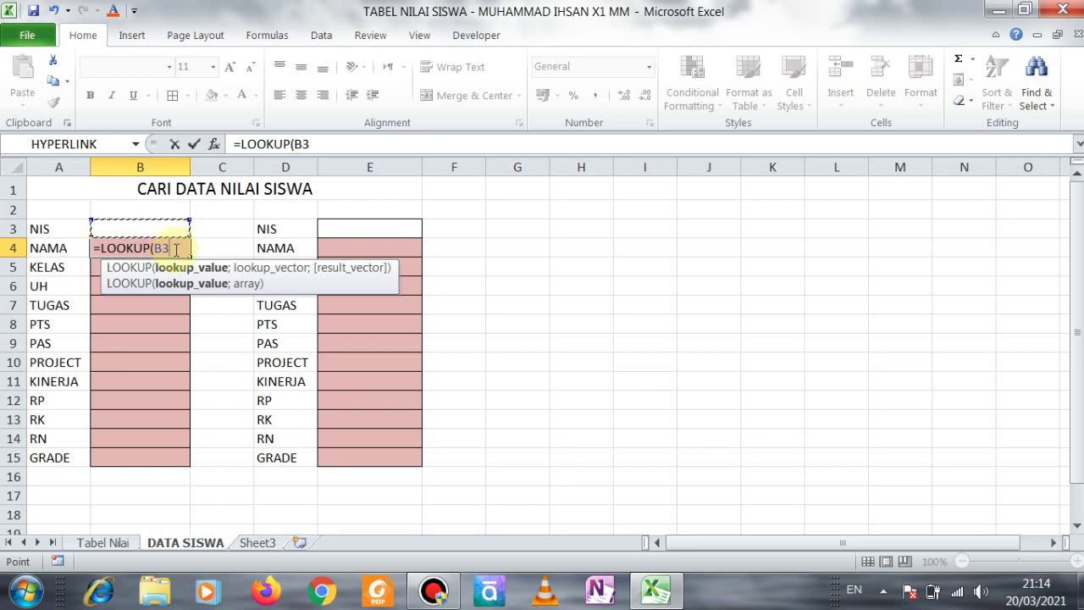
pyautogui.write(';')
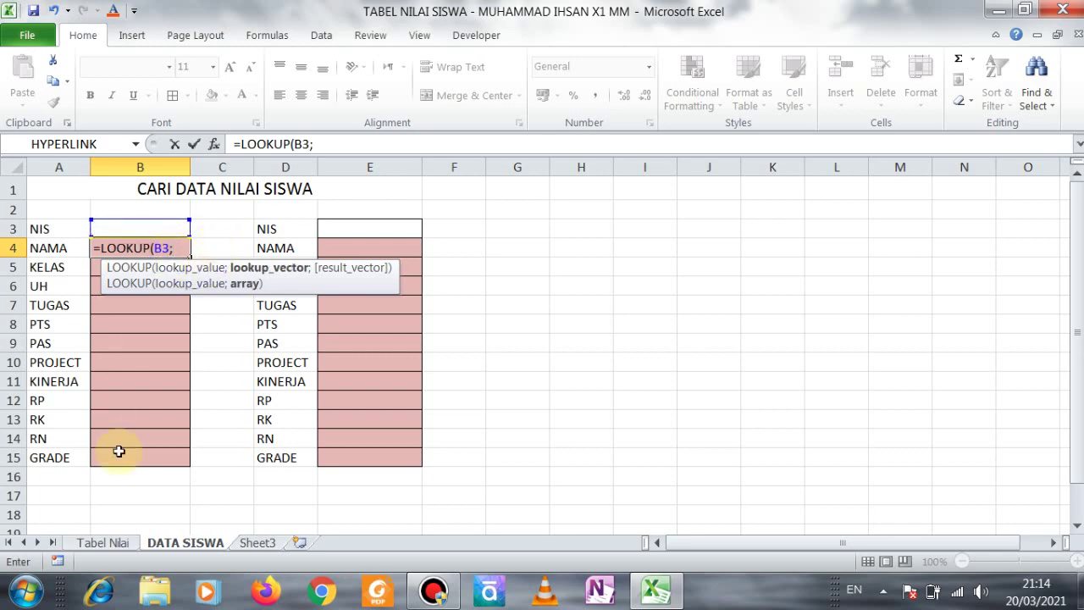
pyautogui.click(104, 542)
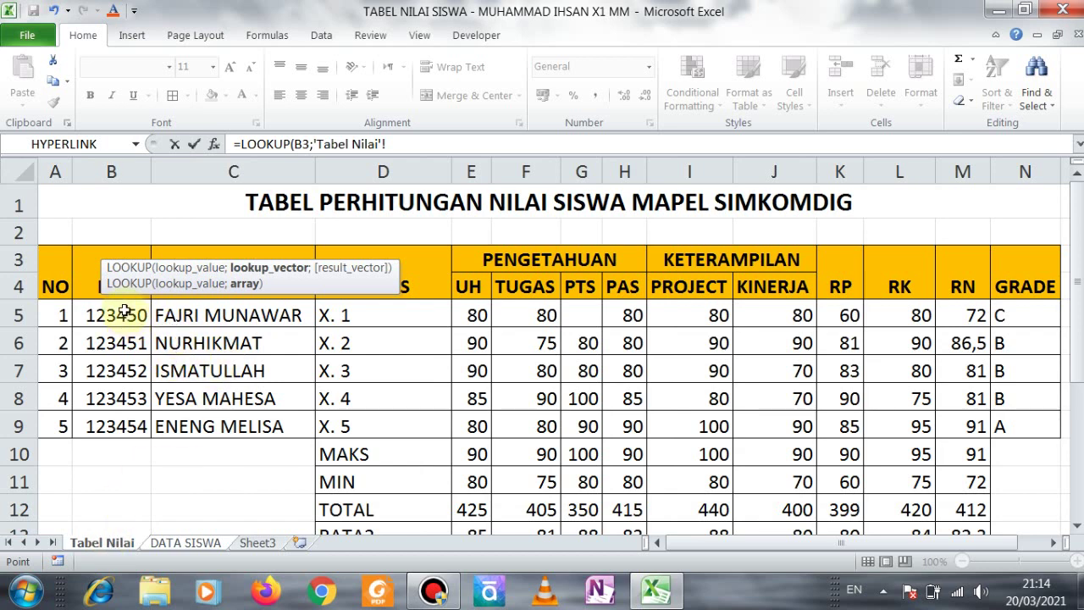
pyautogui.moveTo(123, 311); pyautogui.dragTo(116, 415)
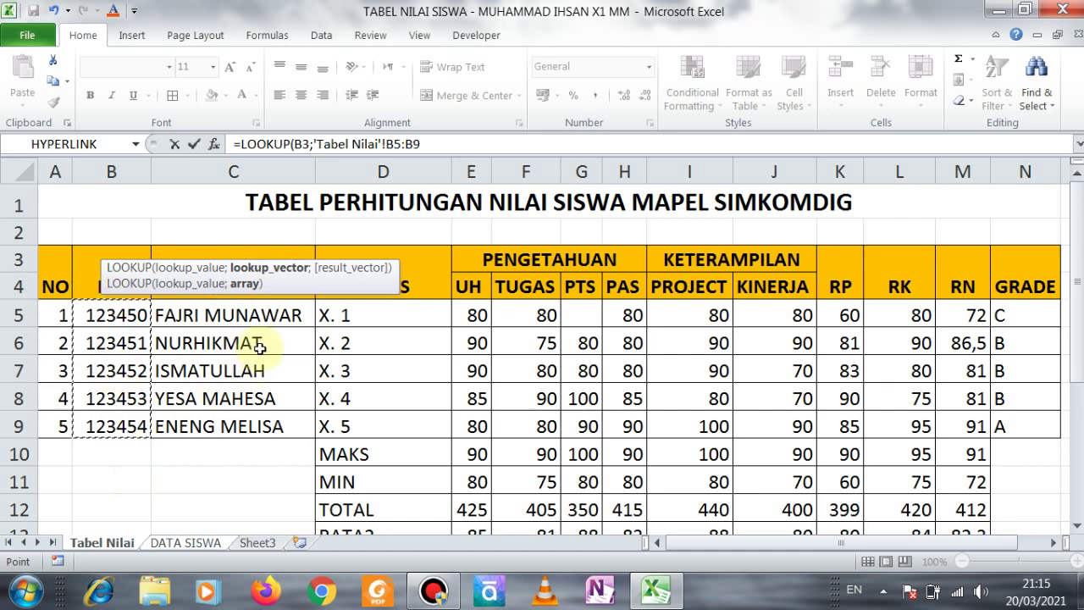
pyautogui.click(193, 548)
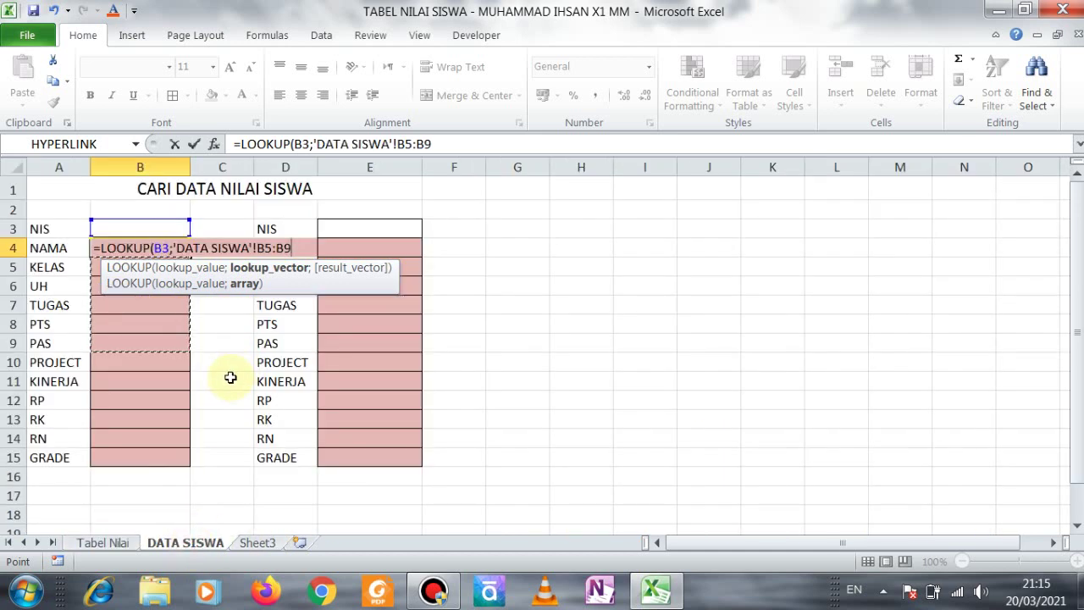
pyautogui.write(';')
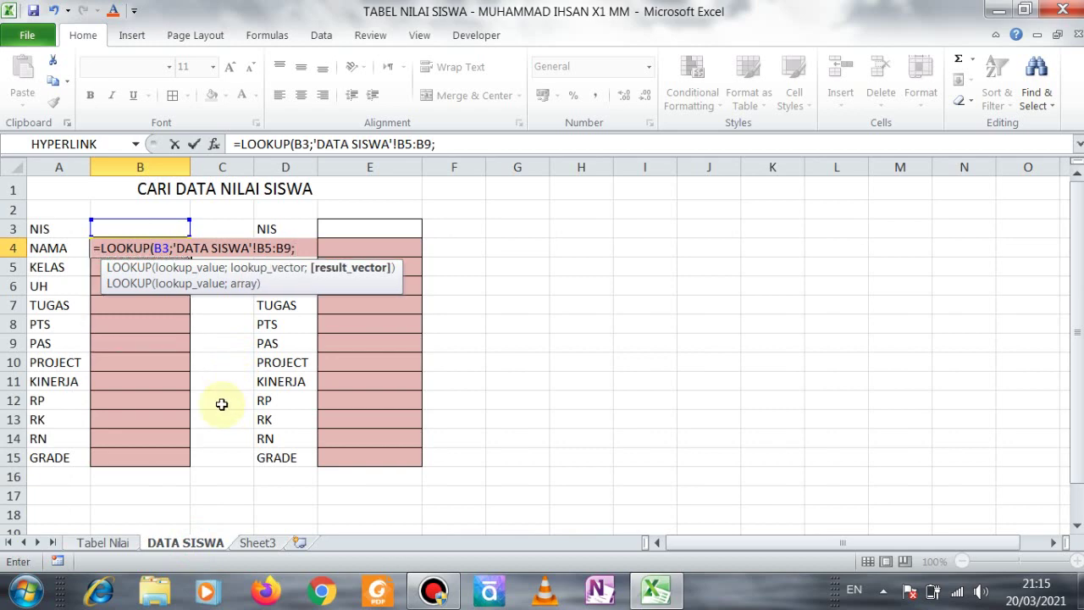
# - Complete the B4 LOOKUP formula with 'DATA SISWA'!C5:C9 as its result vector and enter it
pyautogui.click(99, 543)
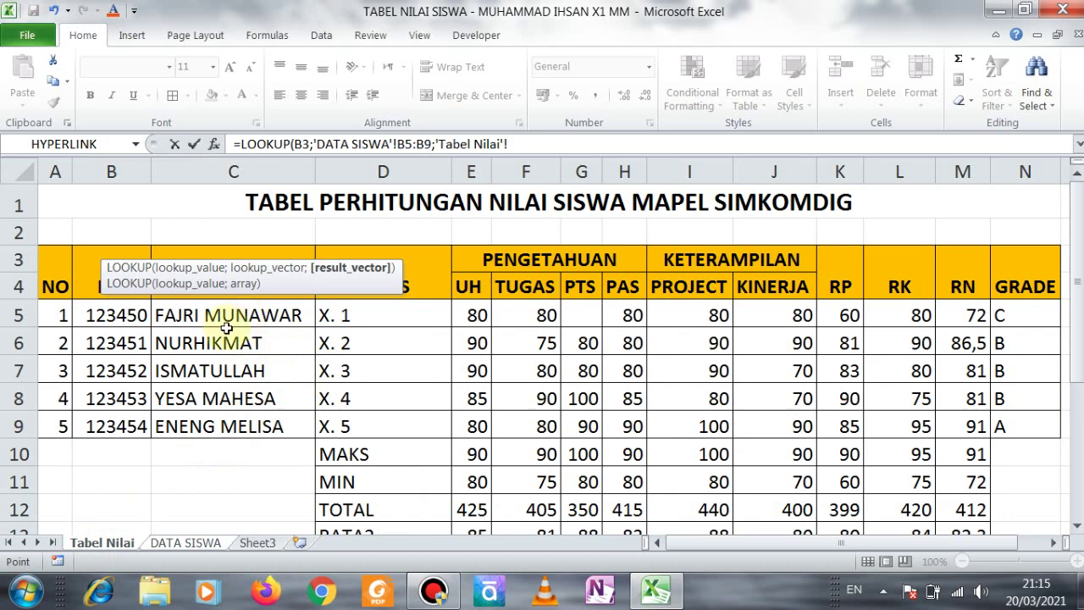
pyautogui.moveTo(224, 315); pyautogui.dragTo(214, 425)
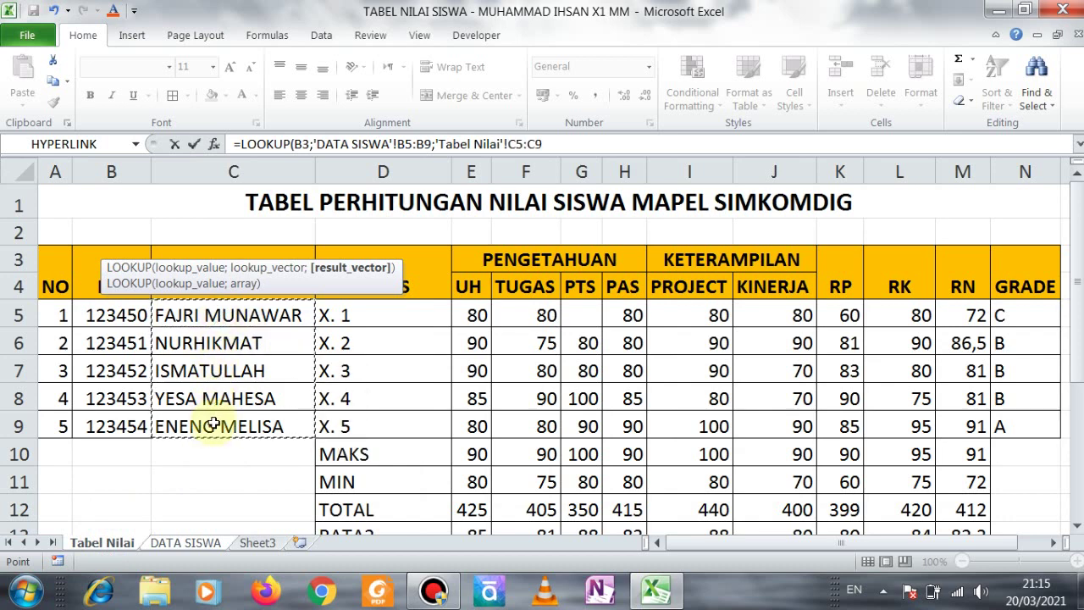
pyautogui.click(185, 543)
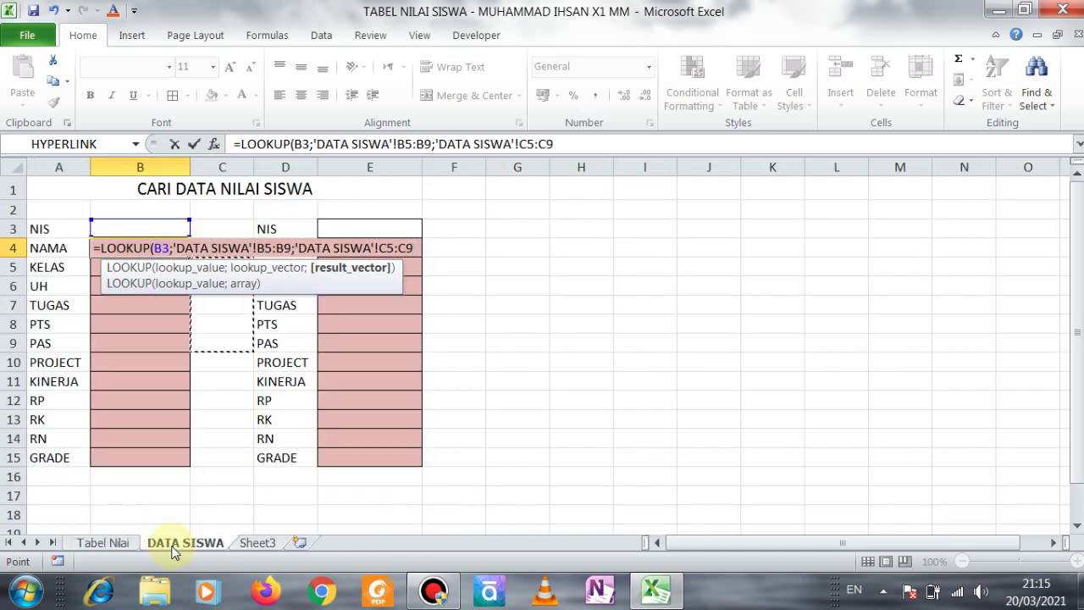
pyautogui.write(')')
pyautogui.press('Return')
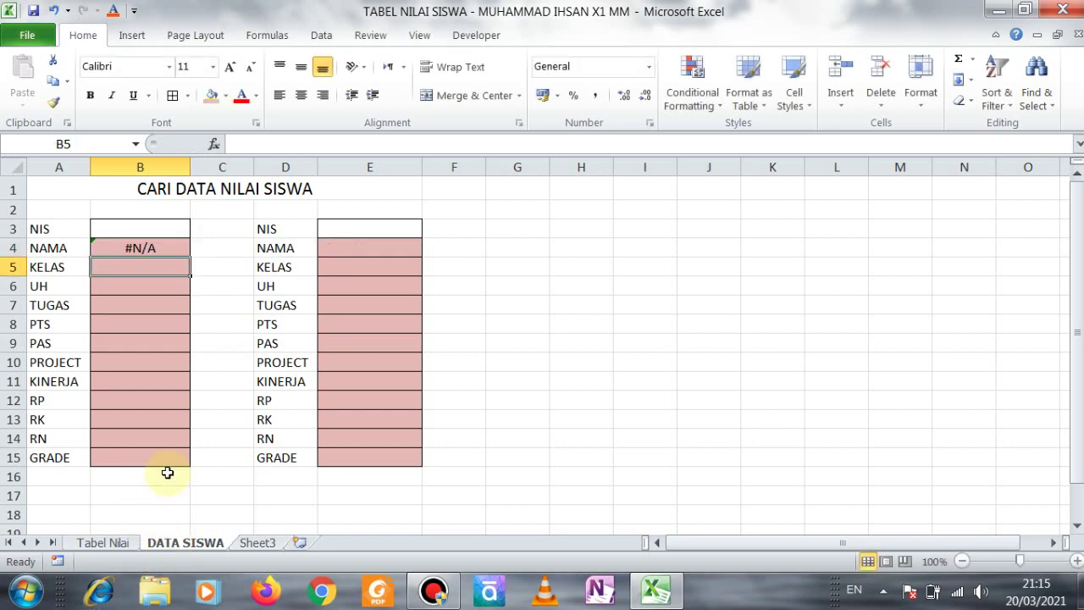
# - Enter =LOOKUP(B3;'Tabel Nilai'!B5:B9;'Tabel Nilai'!D5:D9) in the KELAS answer cell B5
pyautogui.doubleClick(141, 267)
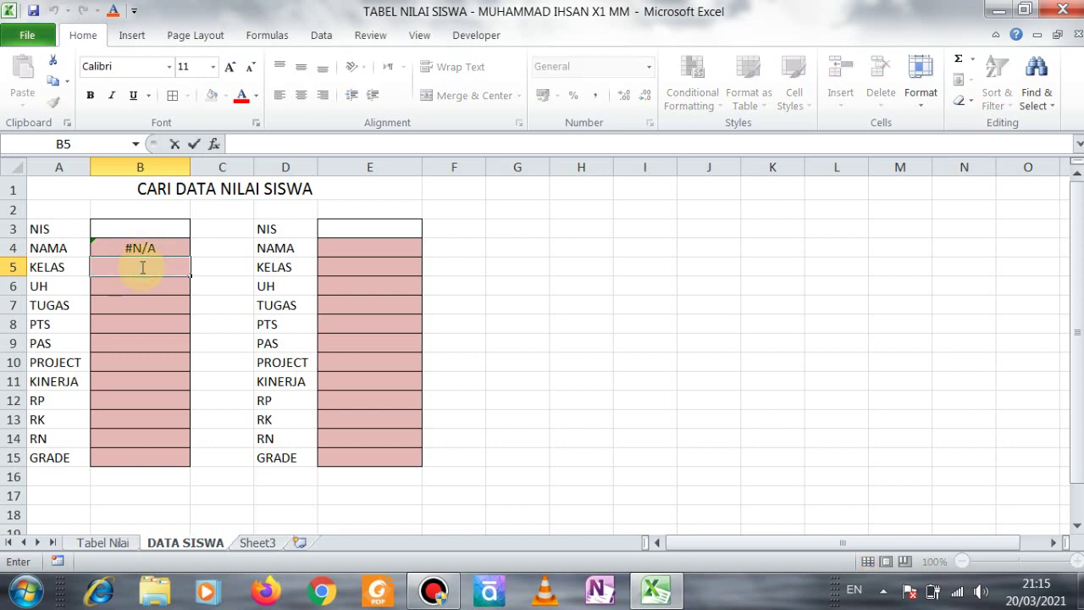
pyautogui.write('=LOOKUP')
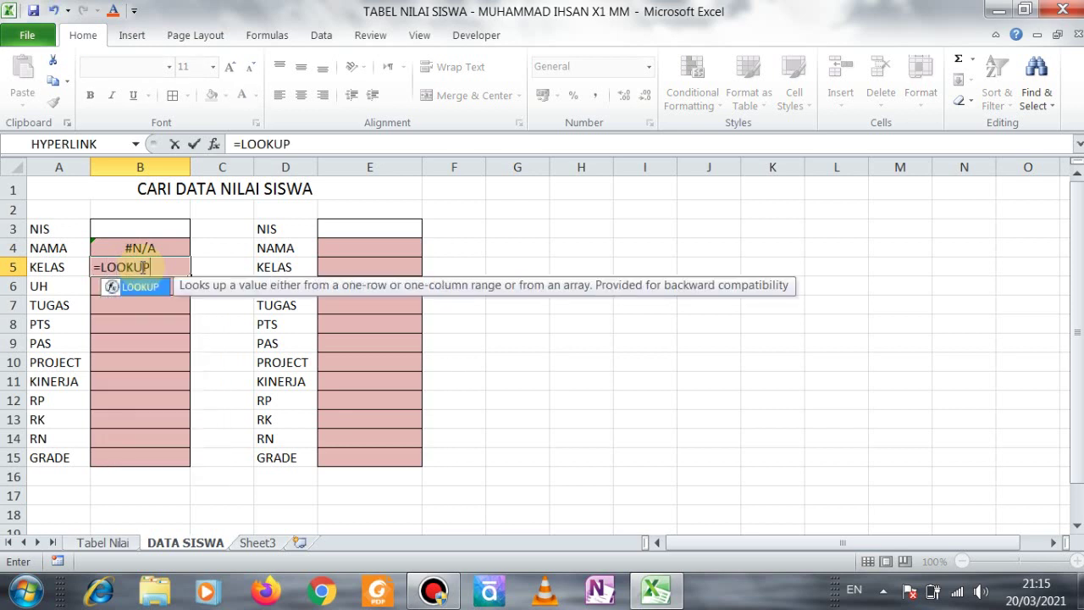
pyautogui.write('(')
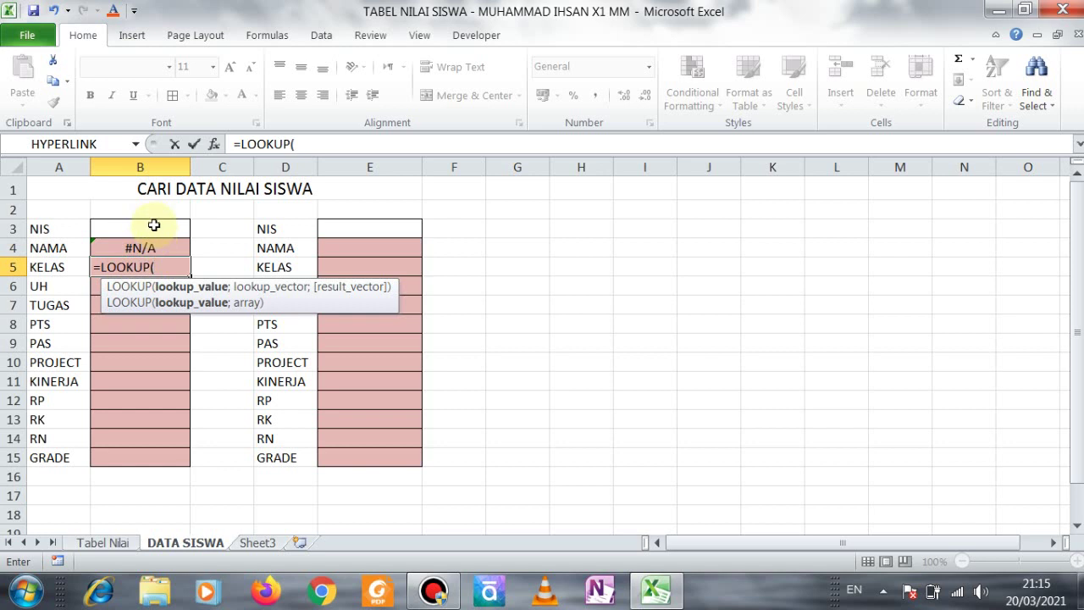
pyautogui.click(157, 230)
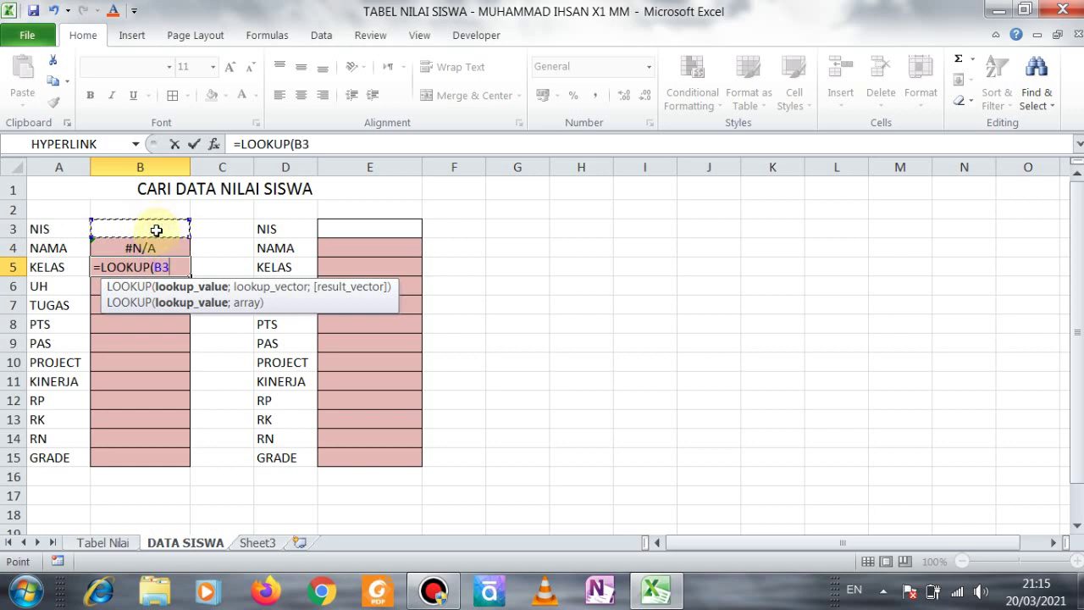
pyautogui.write(';')
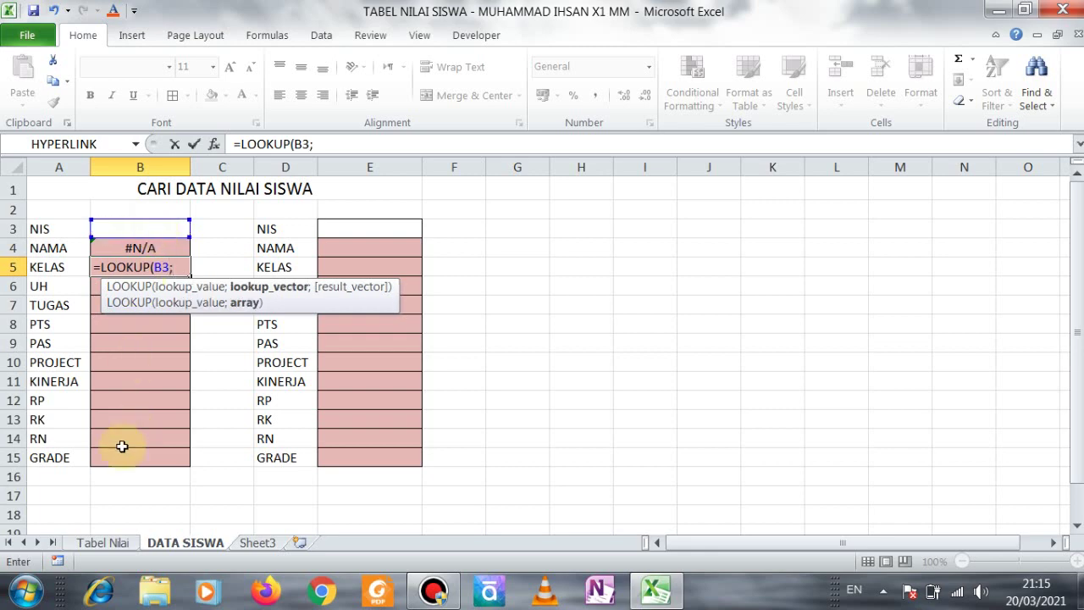
pyautogui.click(103, 543)
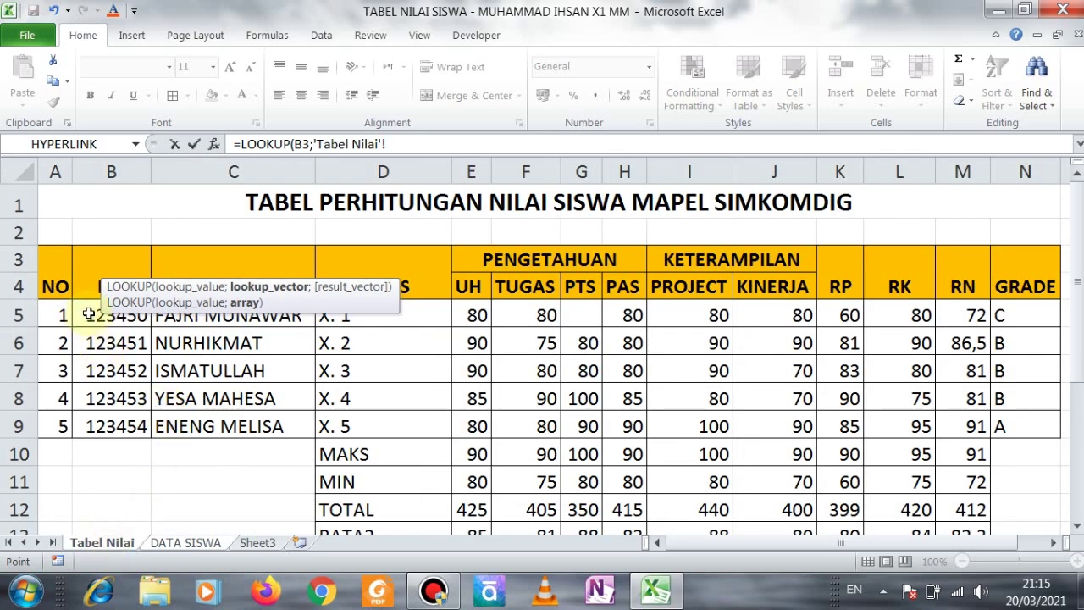
pyautogui.moveTo(88, 313); pyautogui.dragTo(93, 422)
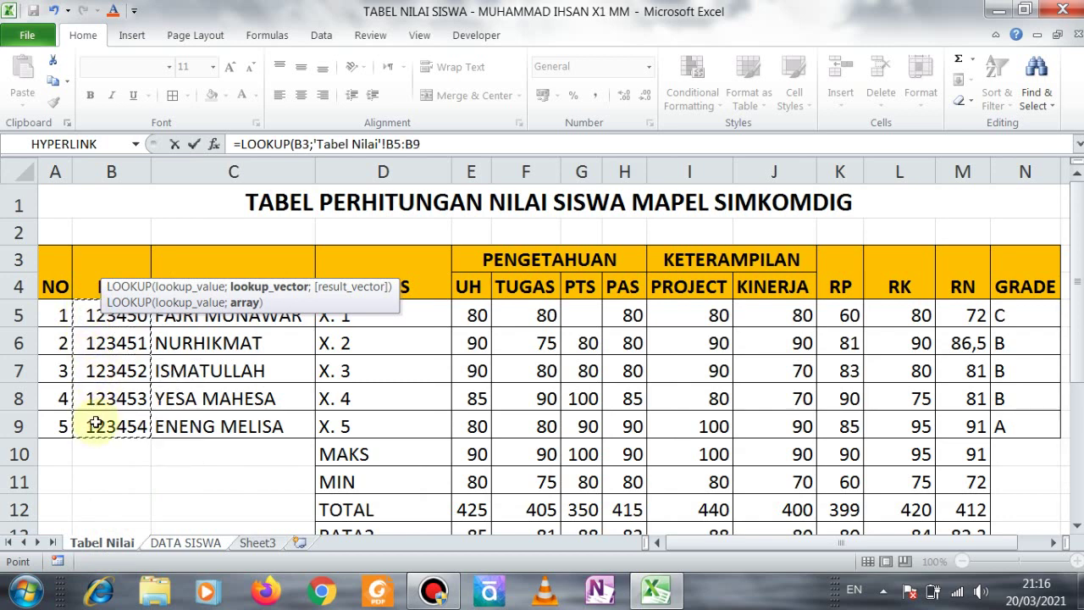
pyautogui.write(';')
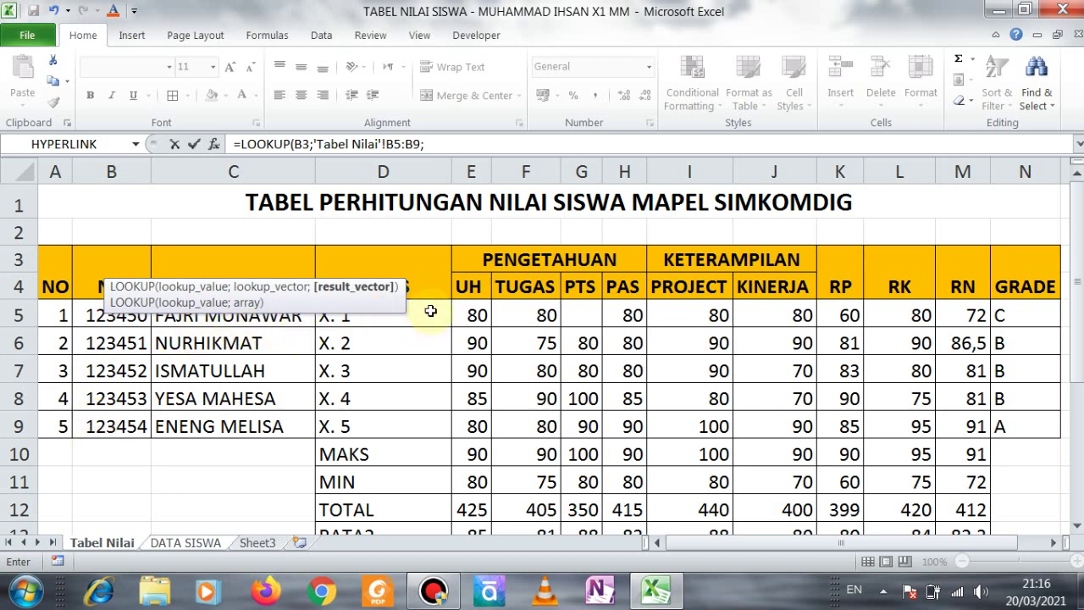
pyautogui.moveTo(431, 312); pyautogui.dragTo(423, 423)
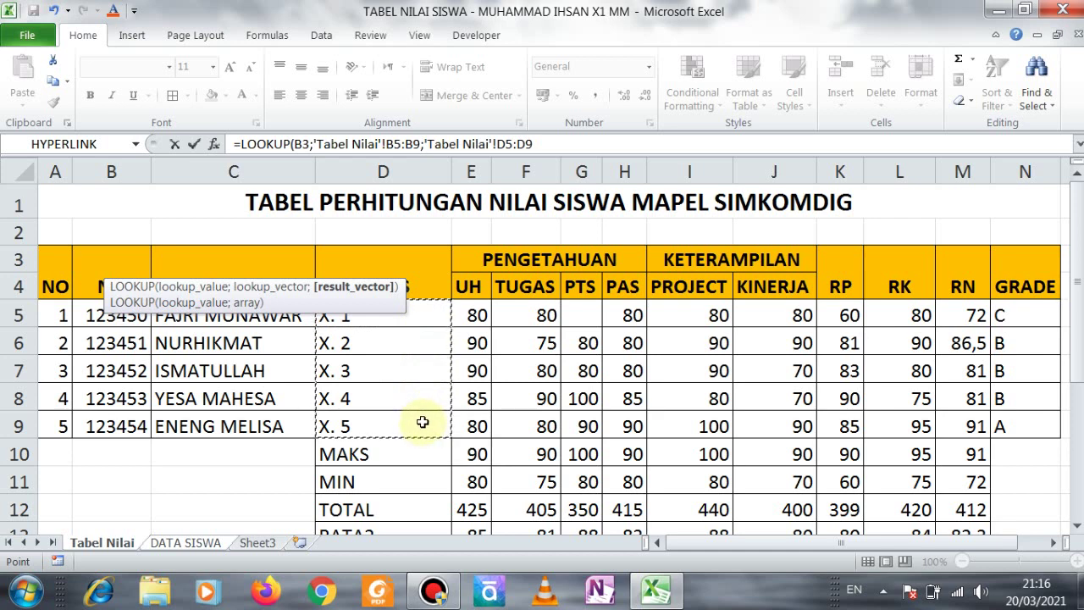
pyautogui.write(')')
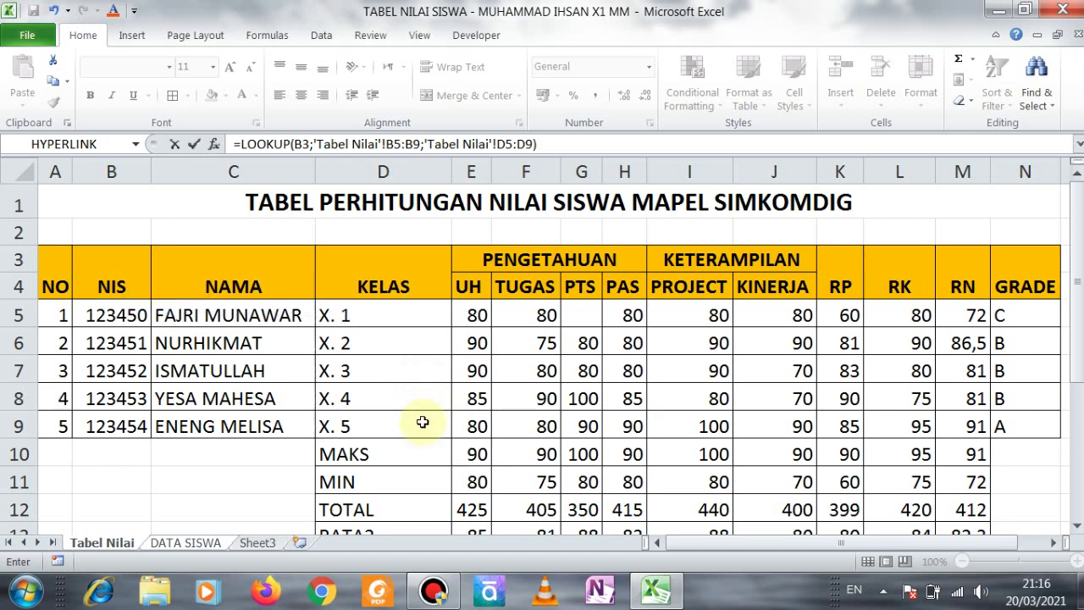
pyautogui.press('Return')
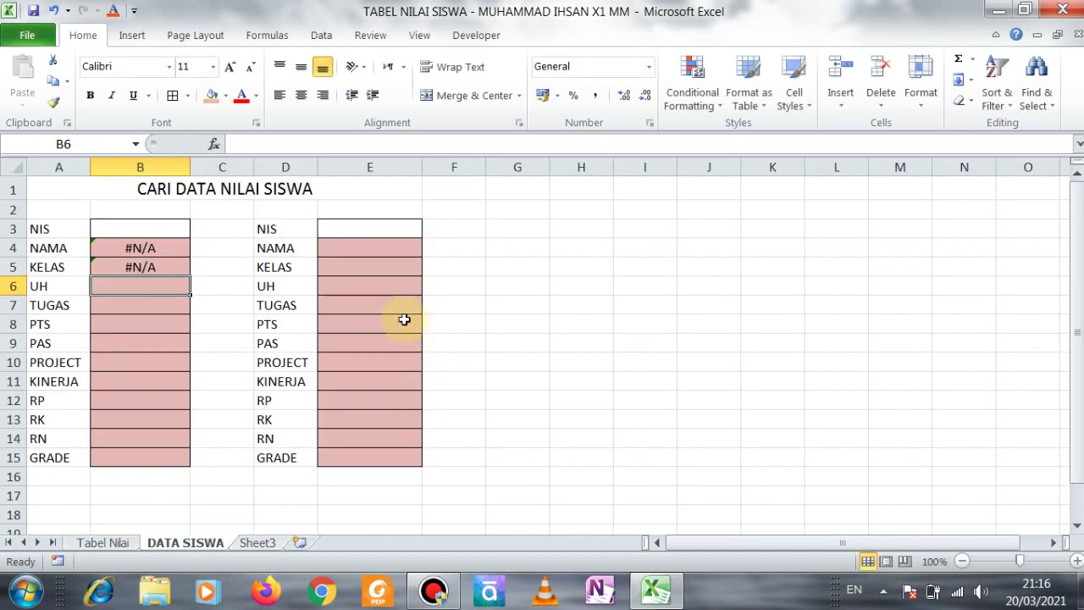
# - Enter =LOOKUP(B3;'Tabel Nilai'!B5:B9;'Tabel Nilai'!E5:E9) in the UH answer cell B6
pyautogui.doubleClick(148, 285)
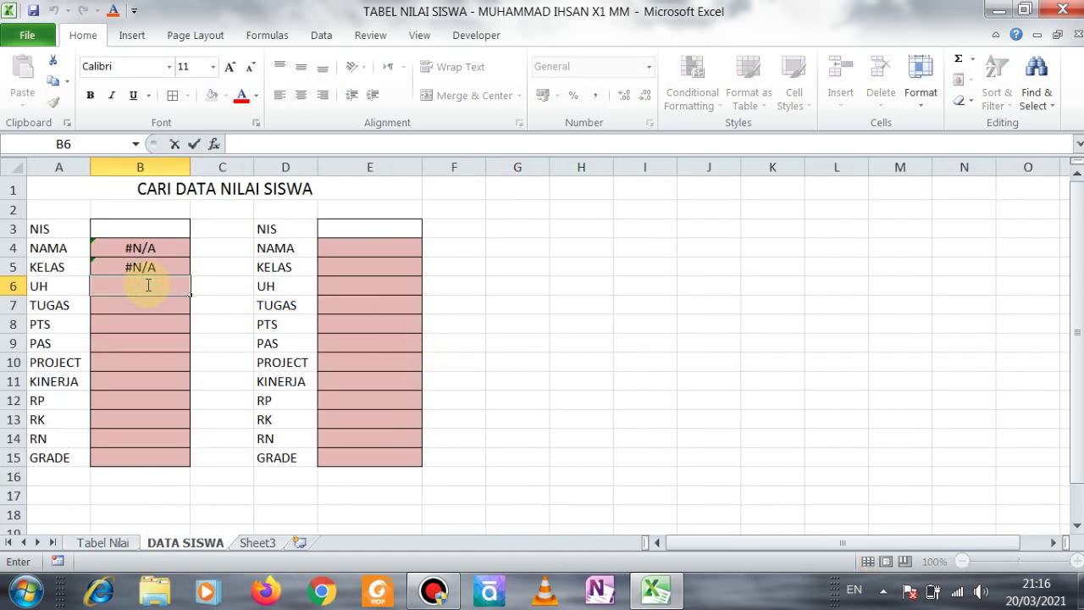
pyautogui.write('=')
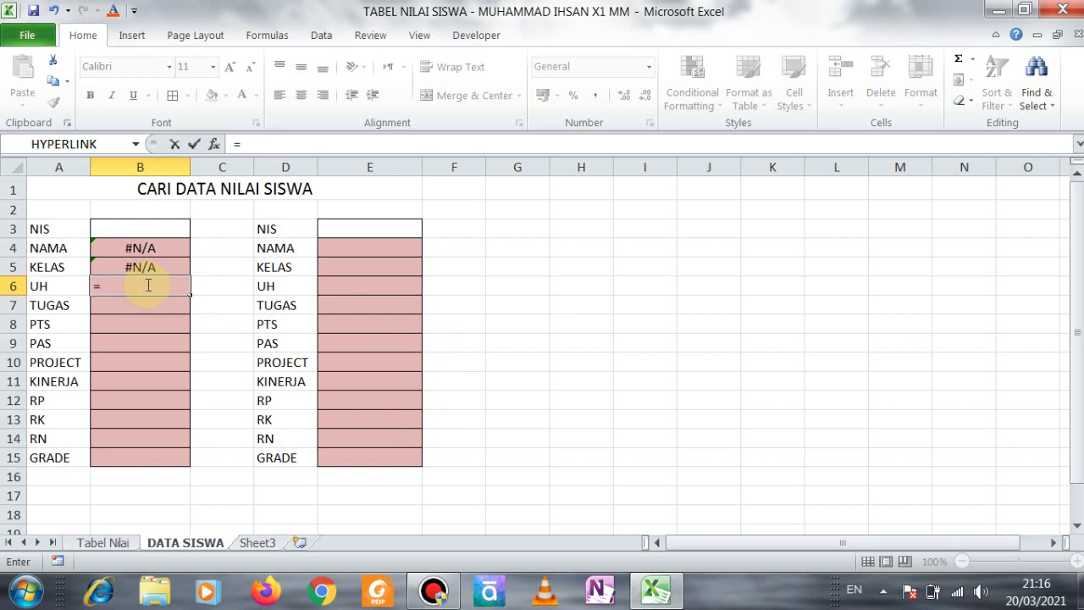
pyautogui.write('LOOKU')
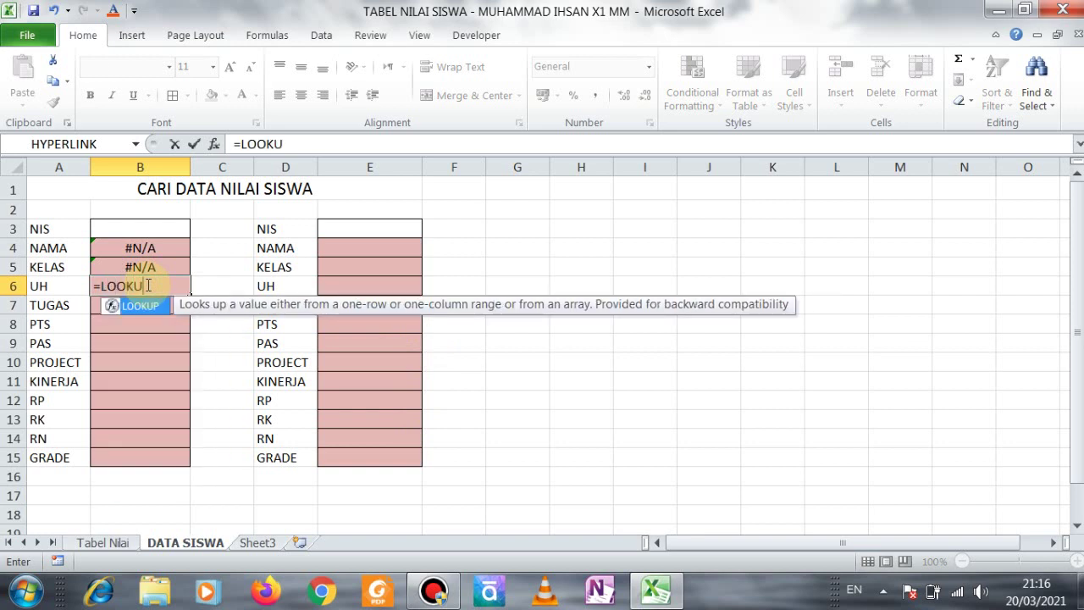
pyautogui.write('P(')
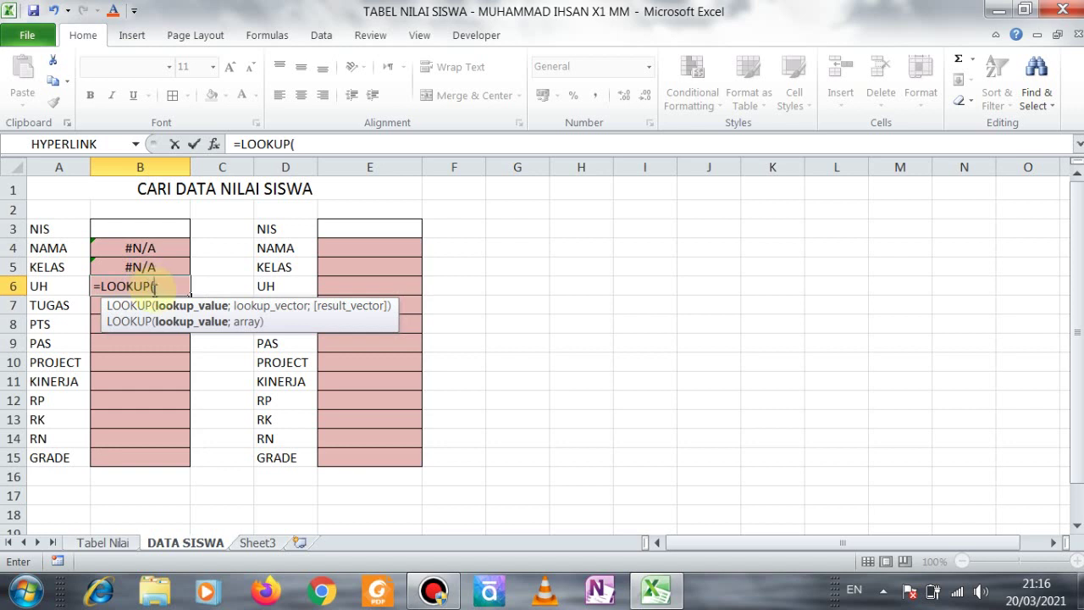
pyautogui.click(157, 229)
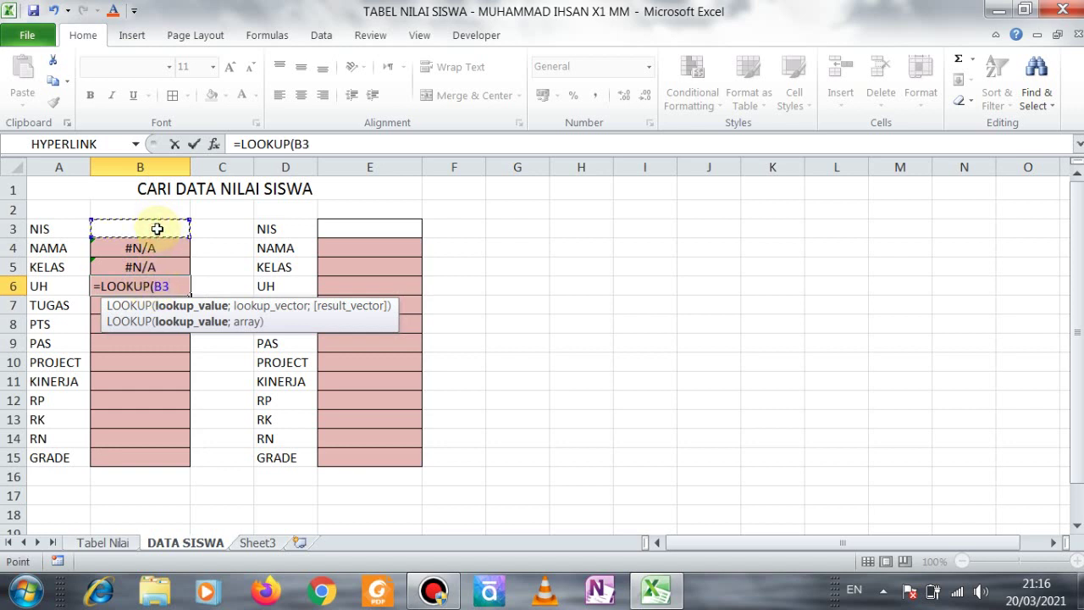
pyautogui.write(';')
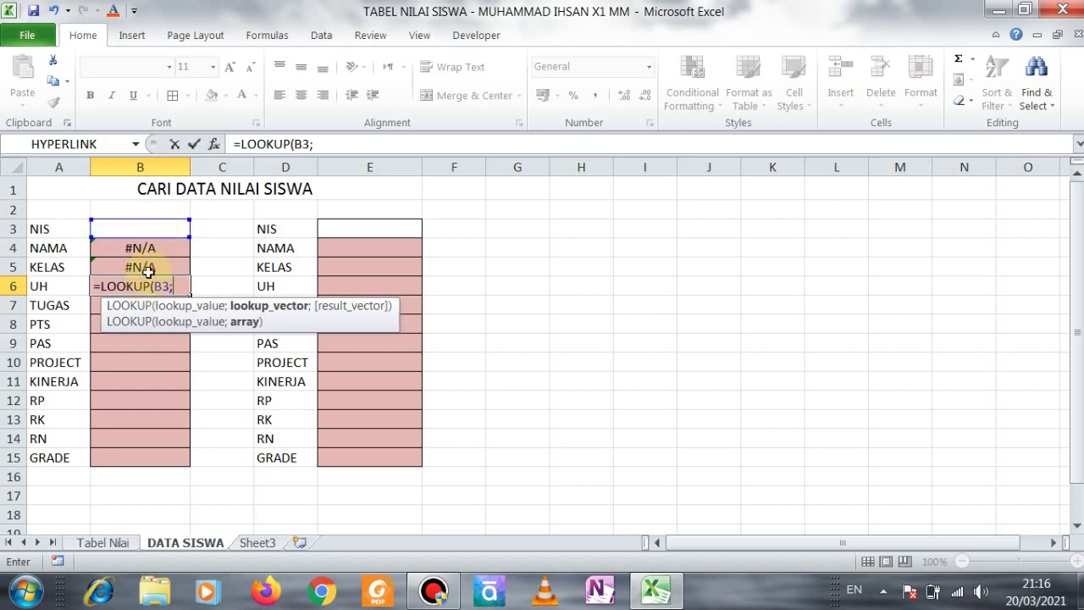
pyautogui.click(105, 543)
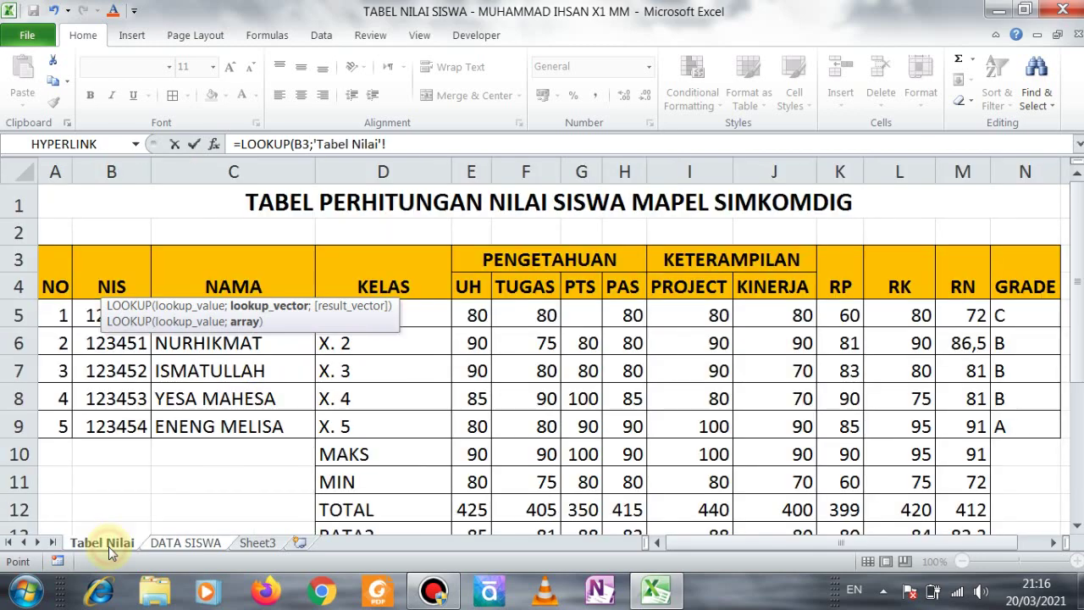
pyautogui.click(90, 326)
pyautogui.moveTo(90, 326); pyautogui.dragTo(93, 423)
pyautogui.write(';')
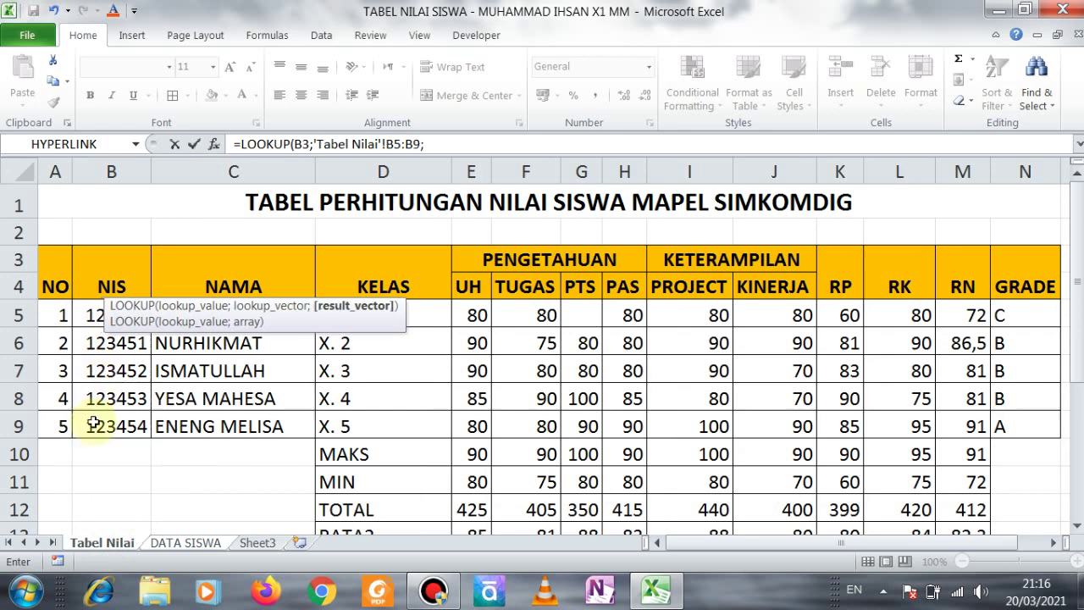
pyautogui.click(477, 306)
pyautogui.moveTo(477, 307); pyautogui.dragTo(474, 423)
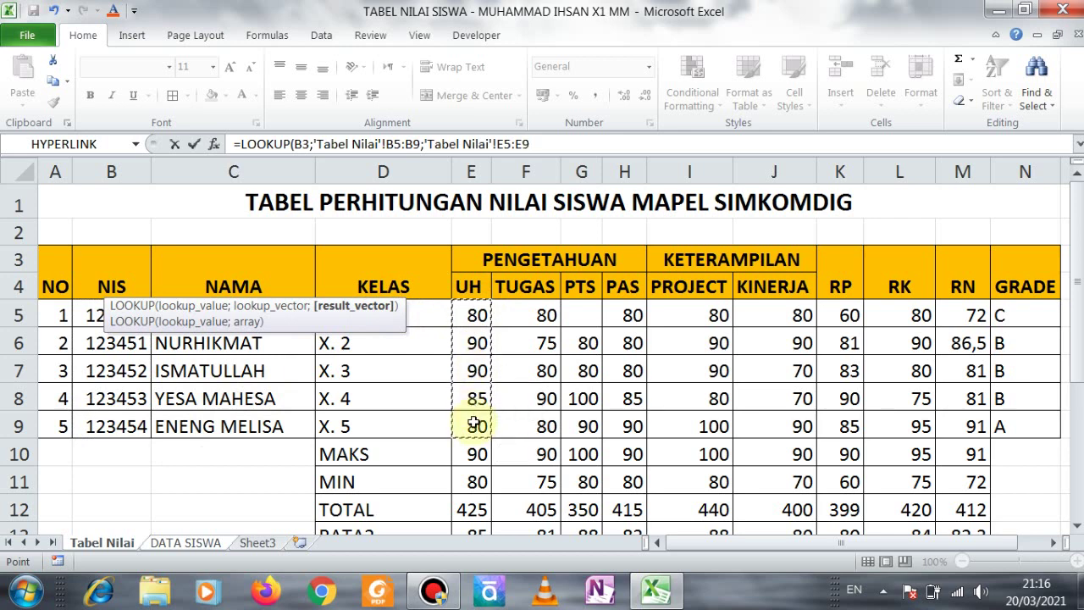
pyautogui.write(')')
pyautogui.press('Return')
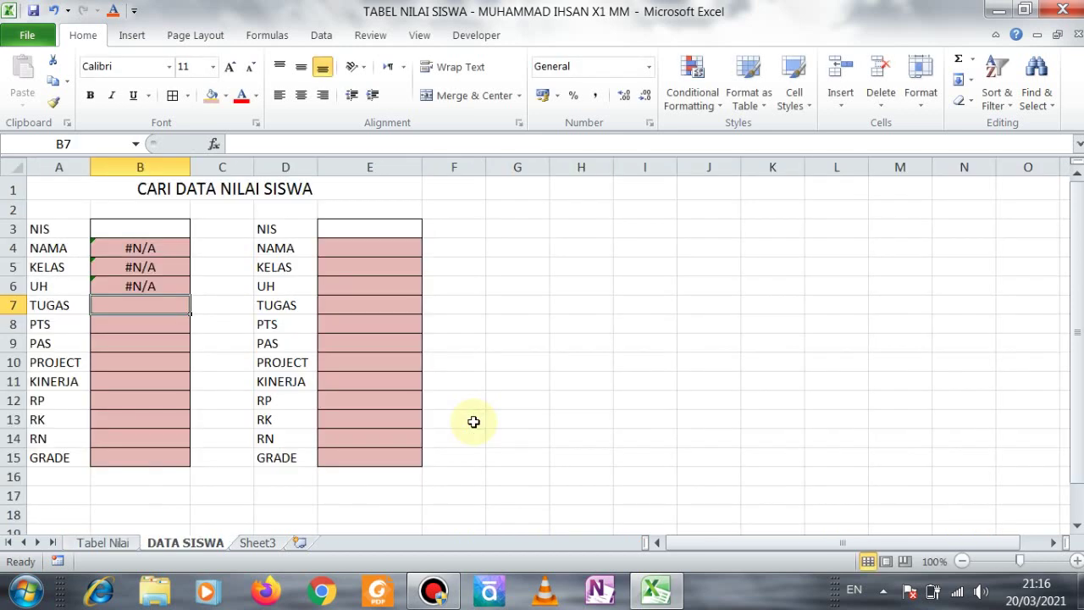
# - Enter =LOOKUP(B3;'Tabel Nilai'!B5:B9;'Tabel Nilai'!F5:F9) in the TUGAS answer cell B7
pyautogui.doubleClick(161, 305)
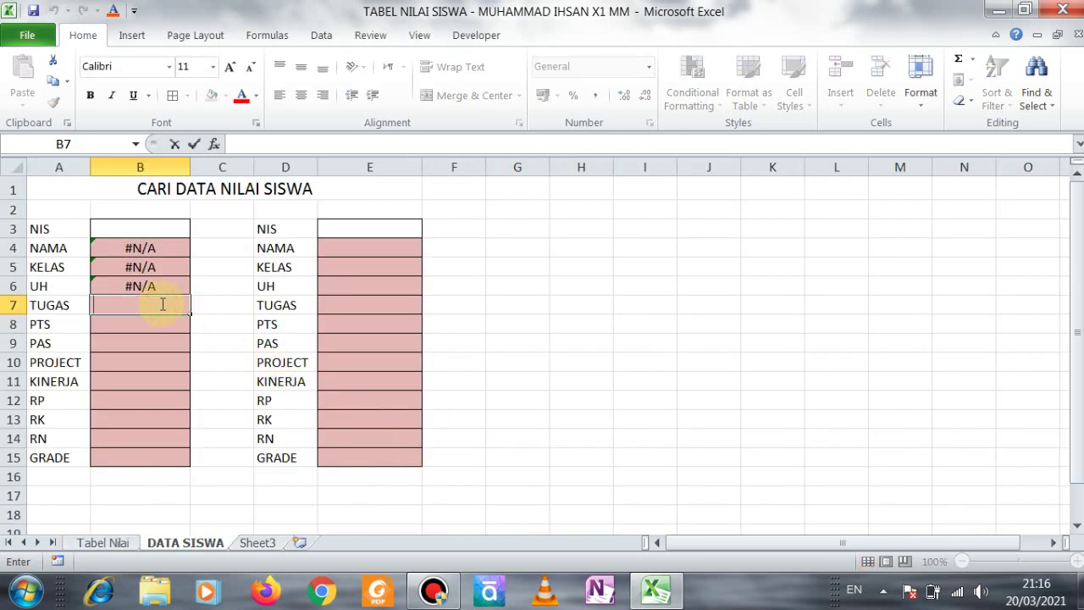
pyautogui.write('=LOOKUP(')
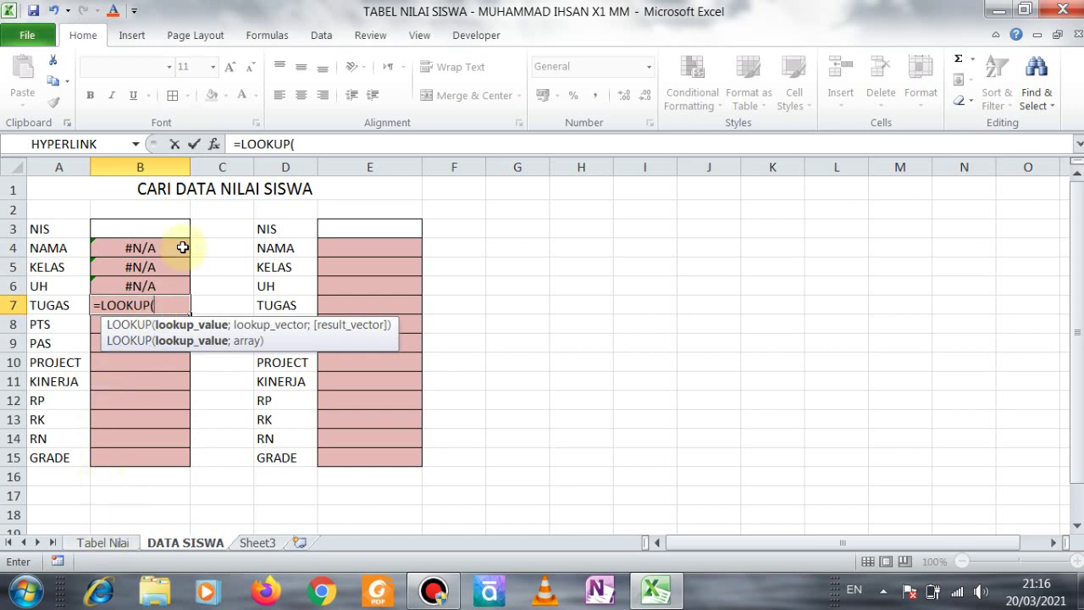
pyautogui.write('B3;')
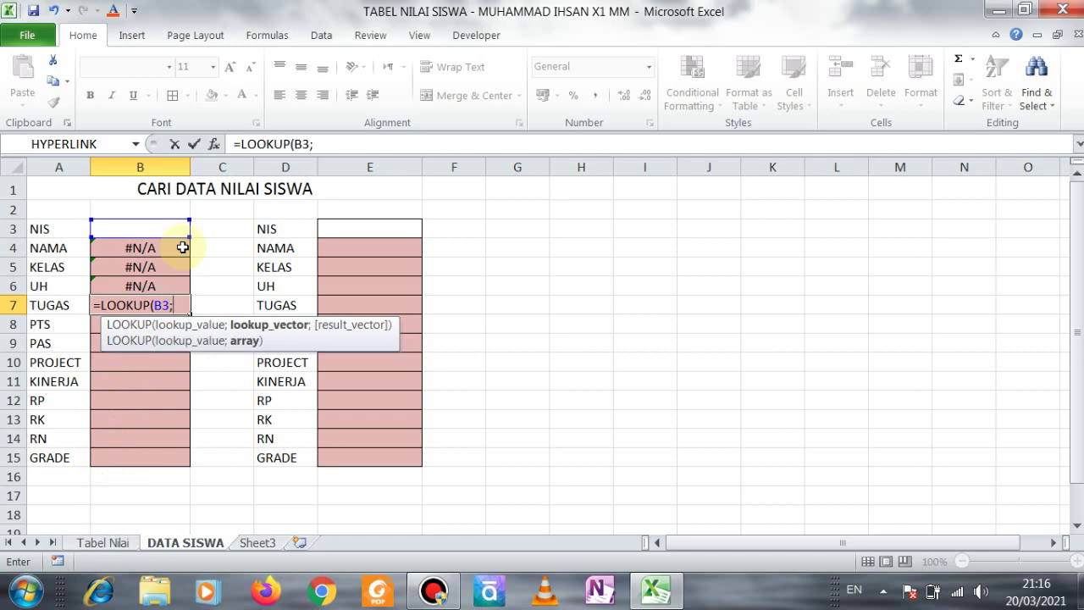
pyautogui.click(101, 539)
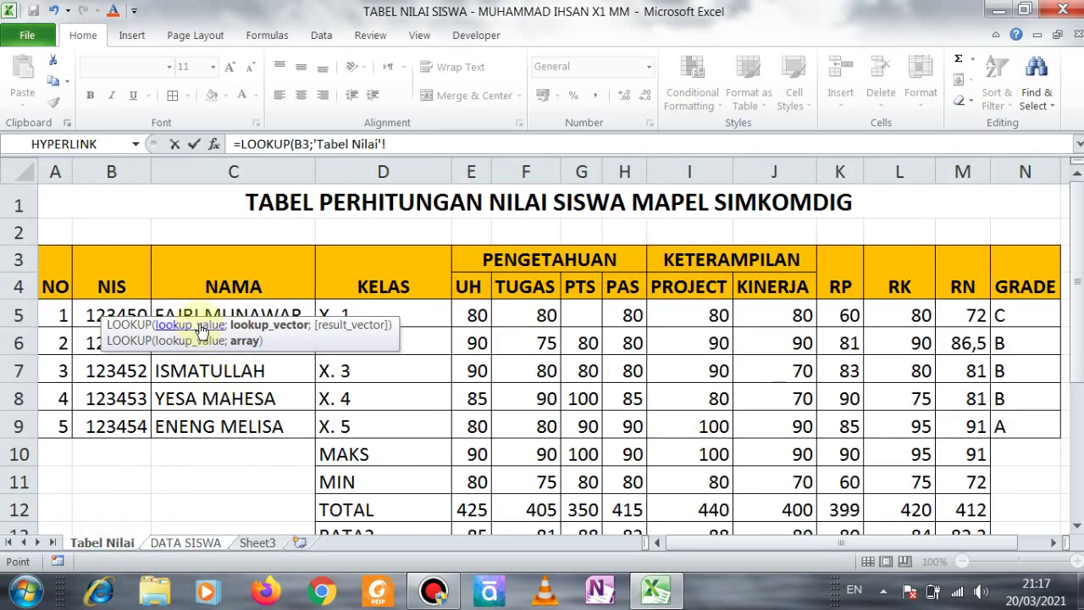
pyautogui.moveTo(90, 312); pyautogui.dragTo(91, 426)
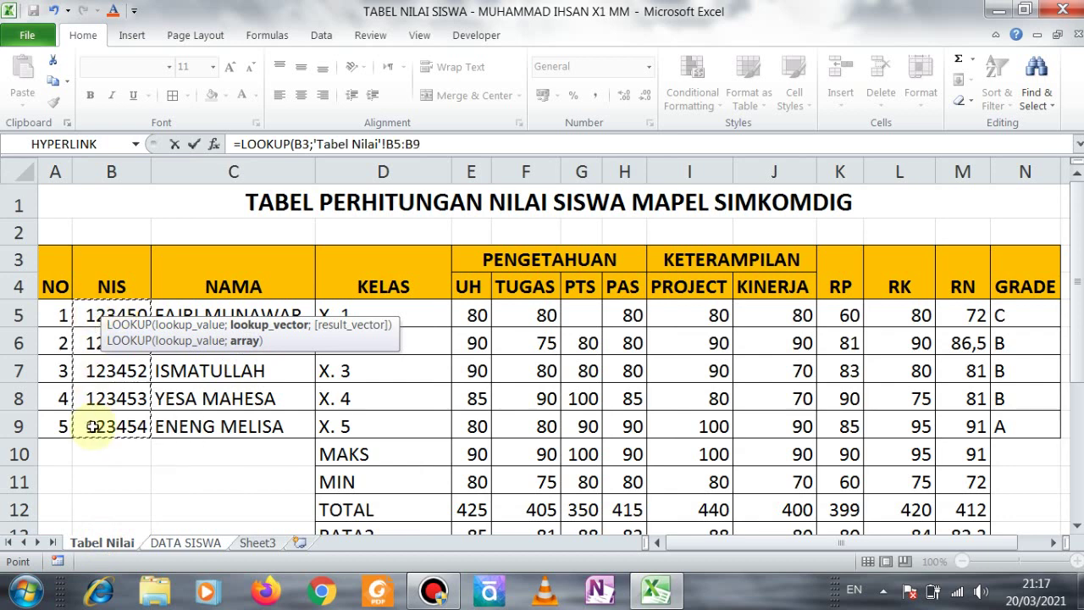
pyautogui.write(';')
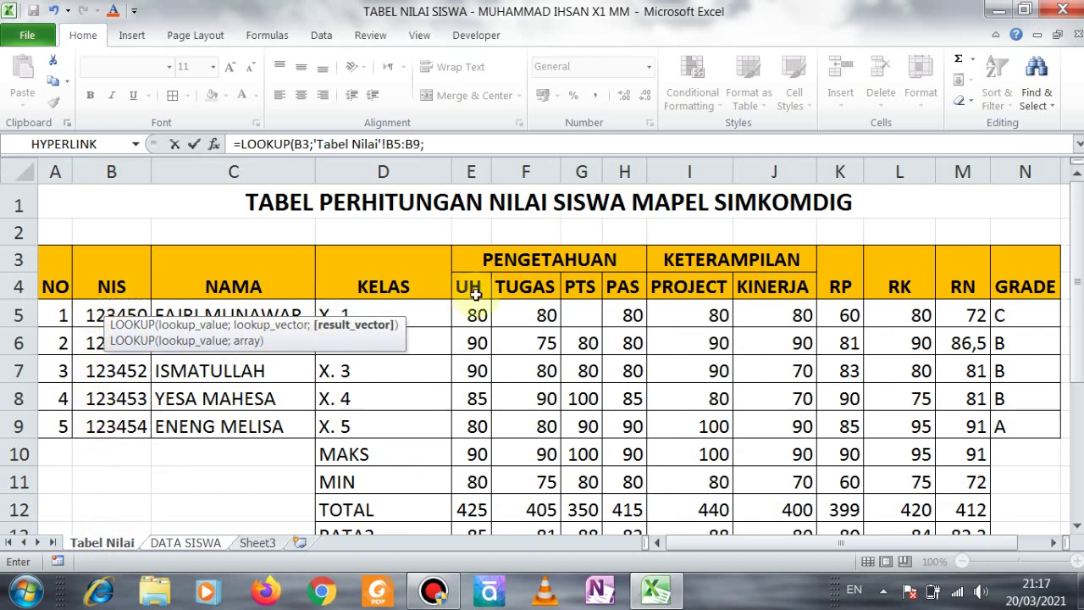
pyautogui.moveTo(521, 315); pyautogui.dragTo(525, 412)
pyautogui.write(')')
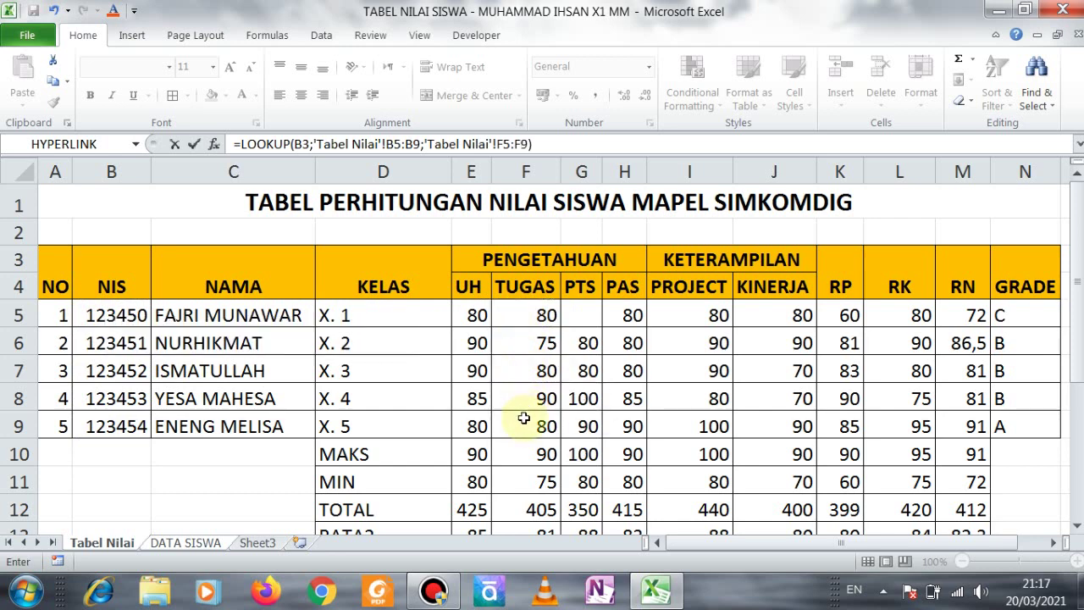
pyautogui.press('Return')
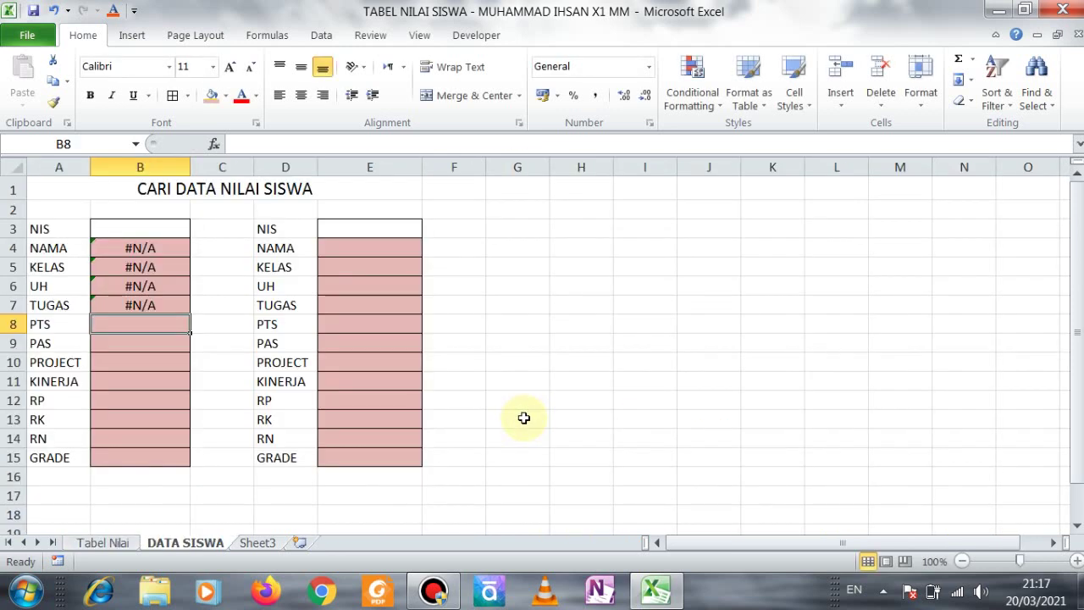
# - Enter =LOOKUP(B3;'Tabel Nilai'!B5:B9;'Tabel Nilai'!F5:F9) in the PTS answer cell B8
pyautogui.doubleClick(165, 324)
pyautogui.write('=')
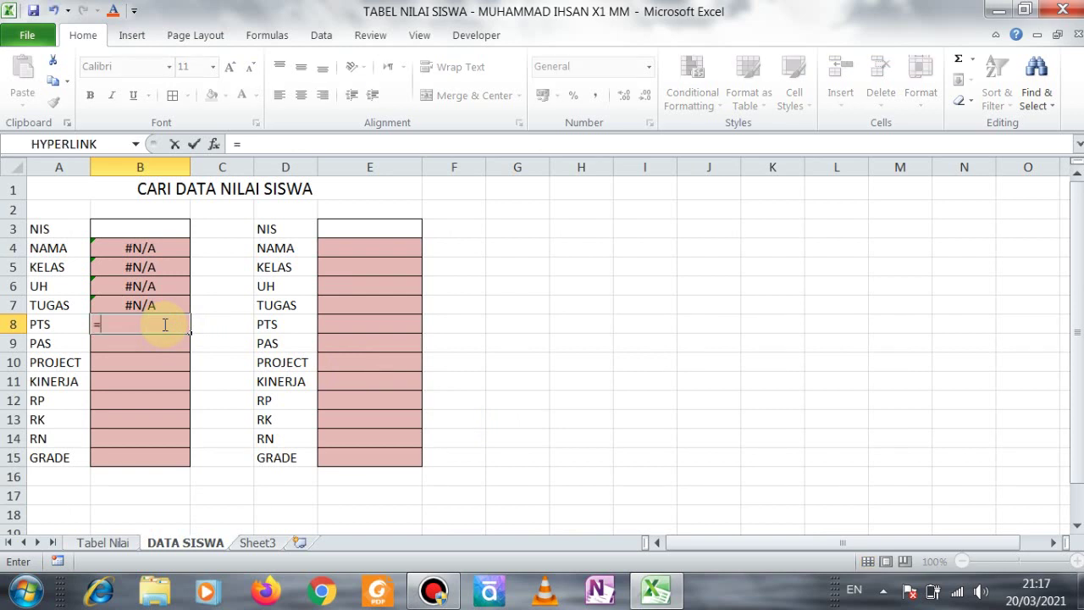
pyautogui.write('LOOKUP')
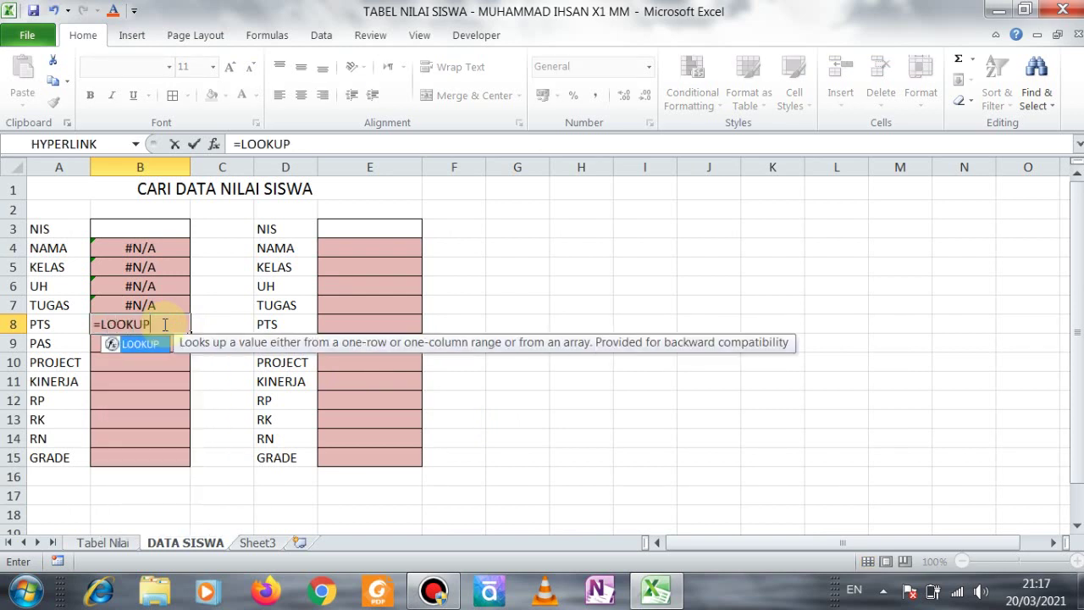
pyautogui.write('(')
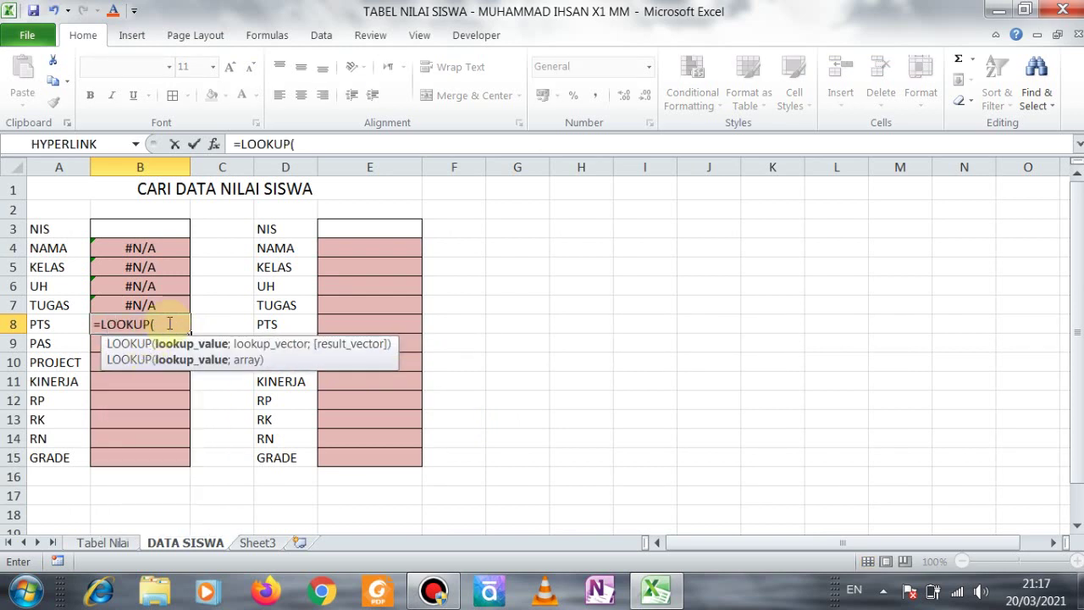
pyautogui.write('B')
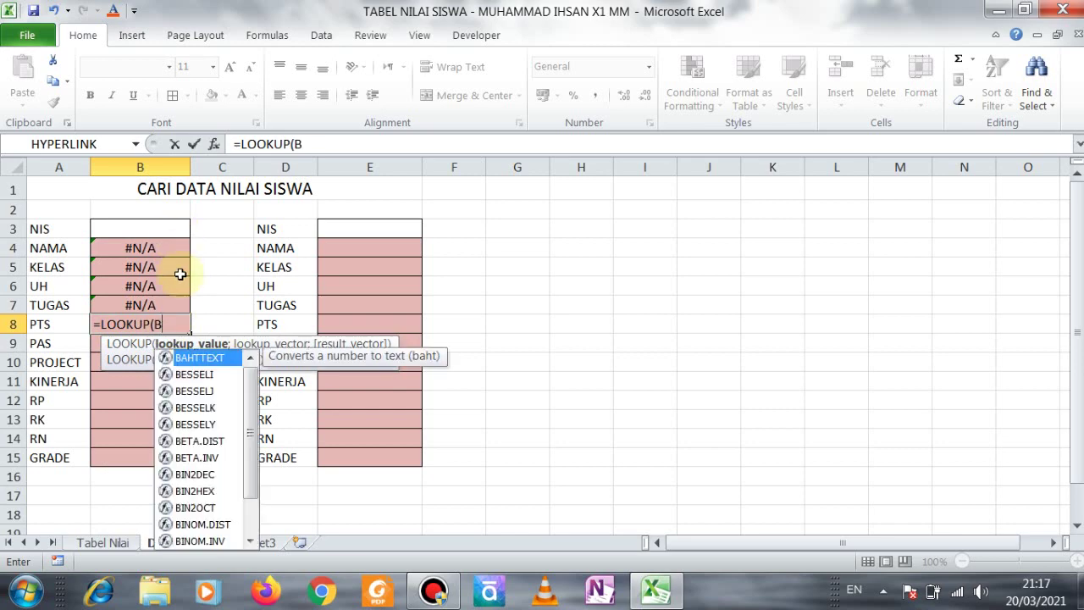
pyautogui.write('3;')
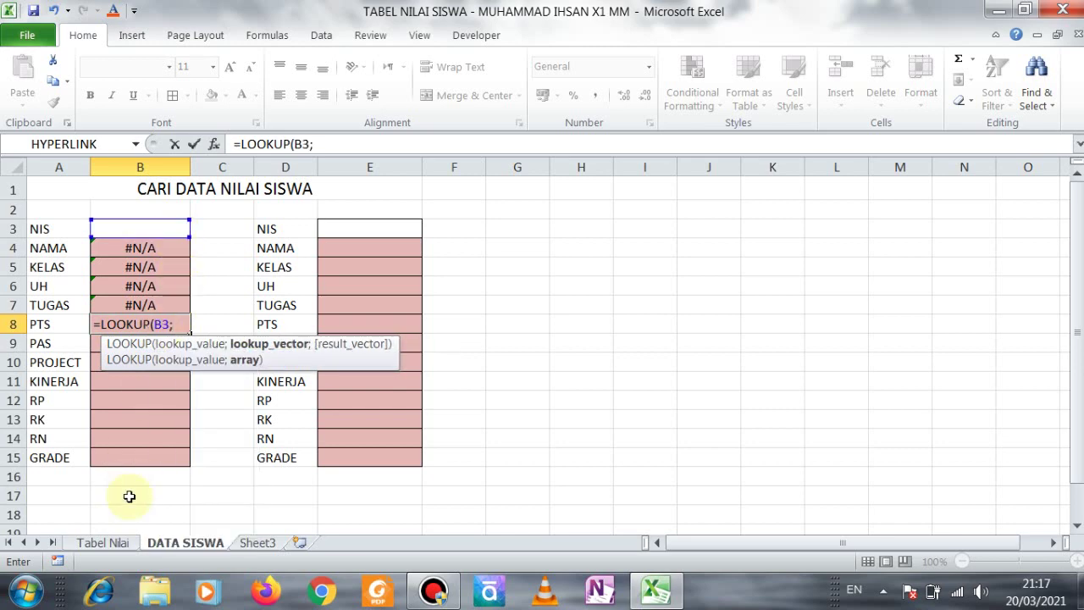
pyautogui.click(101, 542)
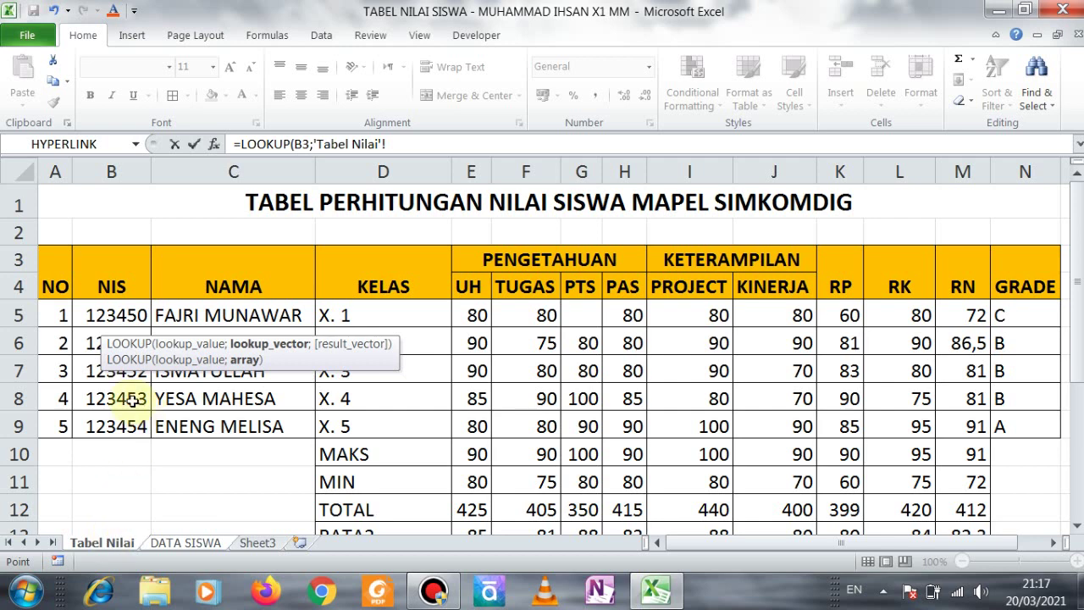
pyautogui.moveTo(96, 312); pyautogui.dragTo(96, 424)
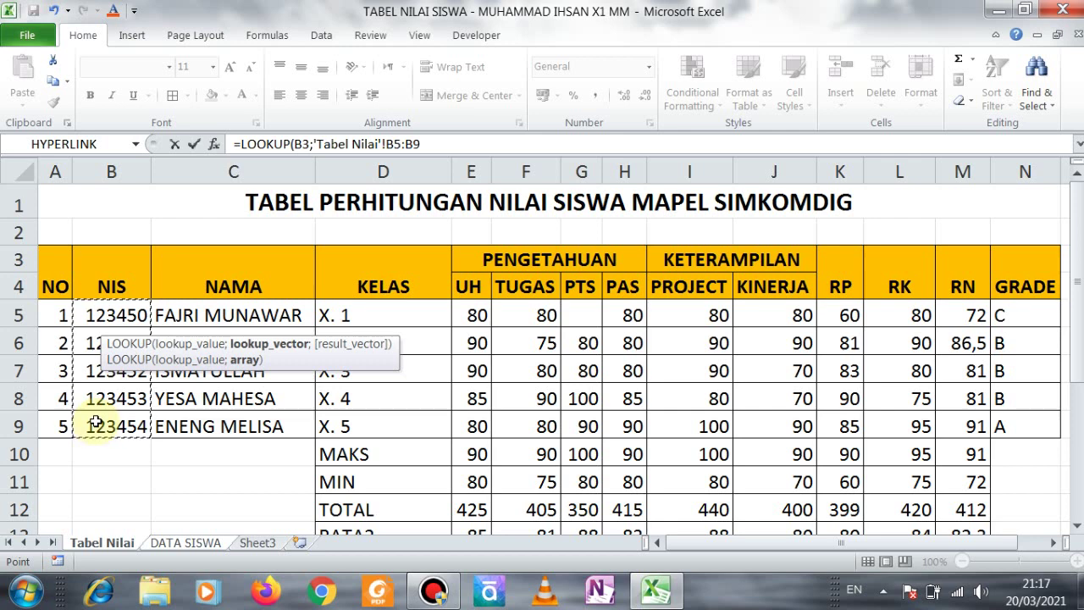
pyautogui.write(';')
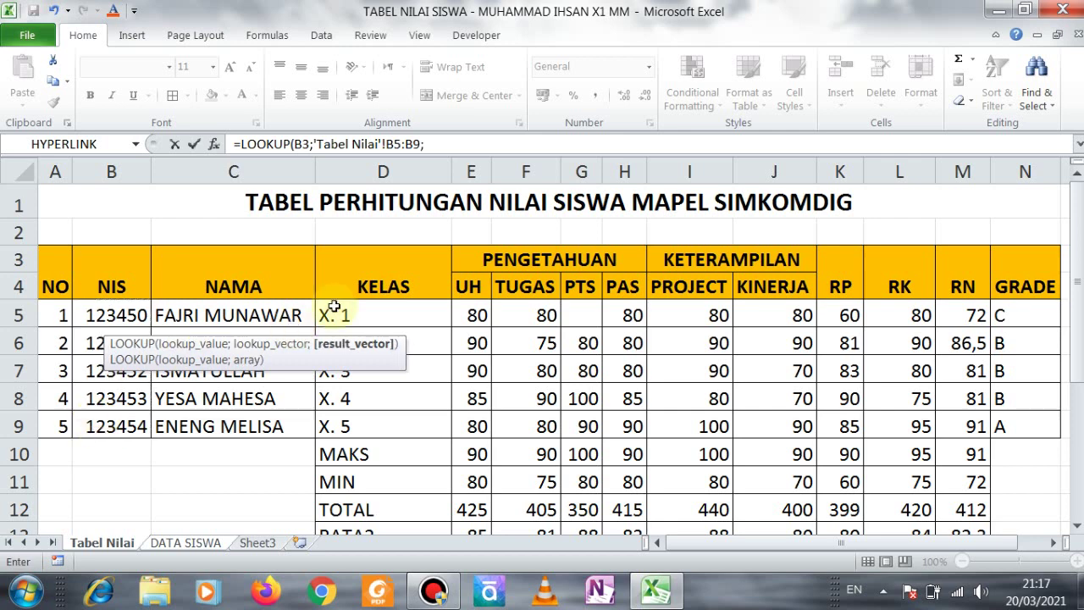
pyautogui.moveTo(533, 307); pyautogui.dragTo(525, 419)
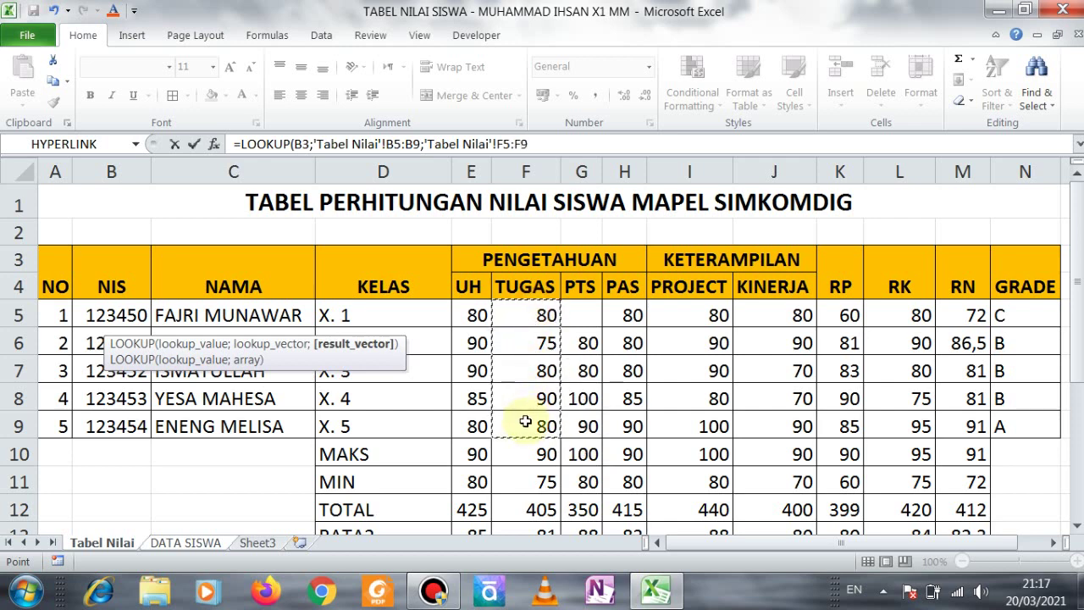
pyautogui.write(')')
pyautogui.press('Return')
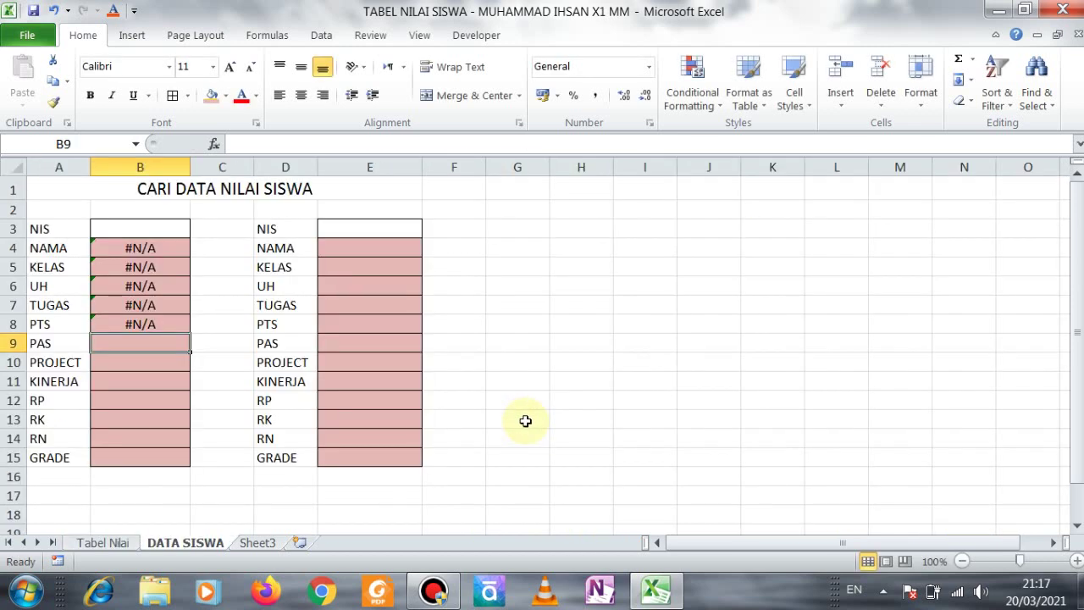
# - Correct the result vector of the PTS formula in B8 to 'Tabel Nilai'!G5:G9 and check the stored formula
pyautogui.doubleClick(153, 324)
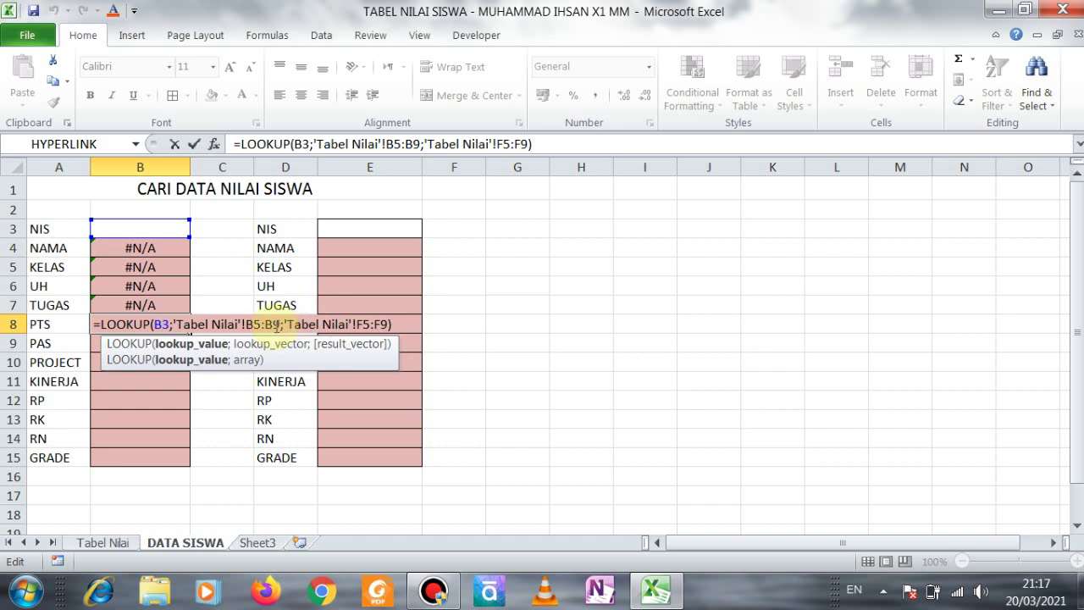
pyautogui.click(361, 324)
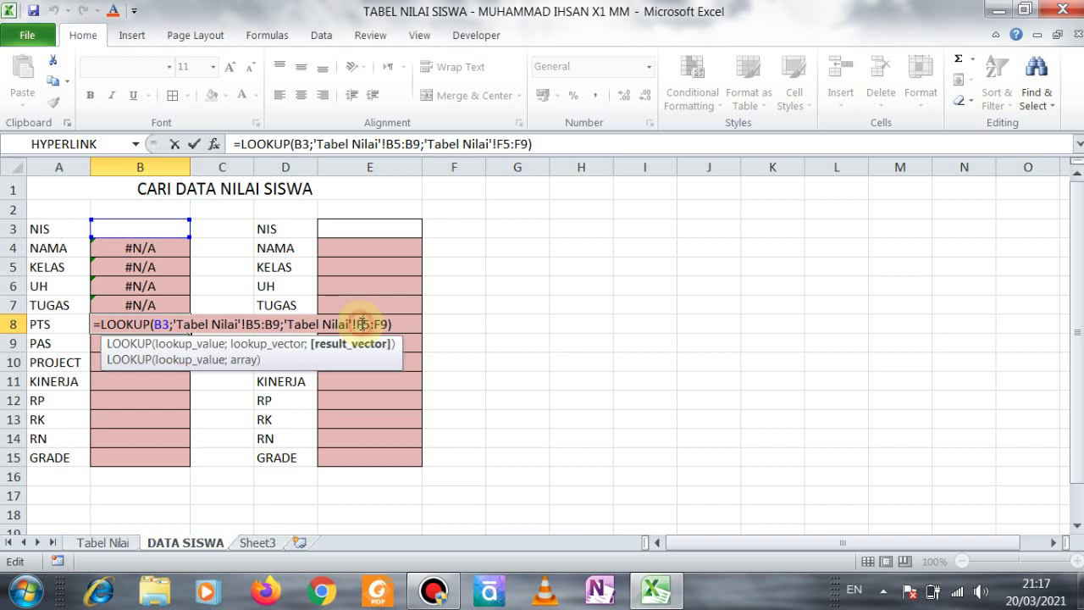
pyautogui.press('BackSpace')
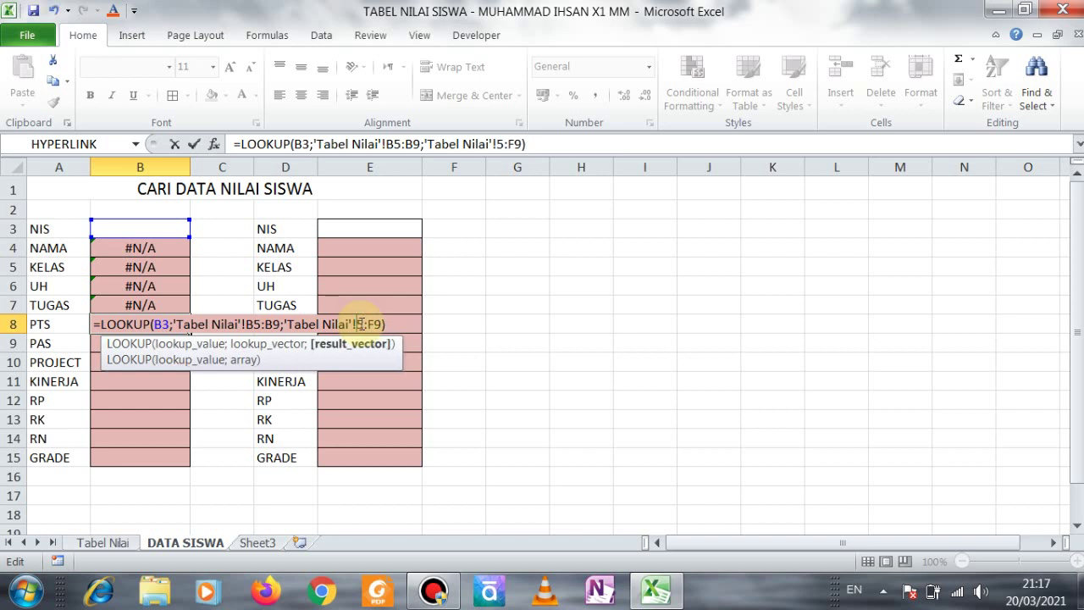
pyautogui.write('G')
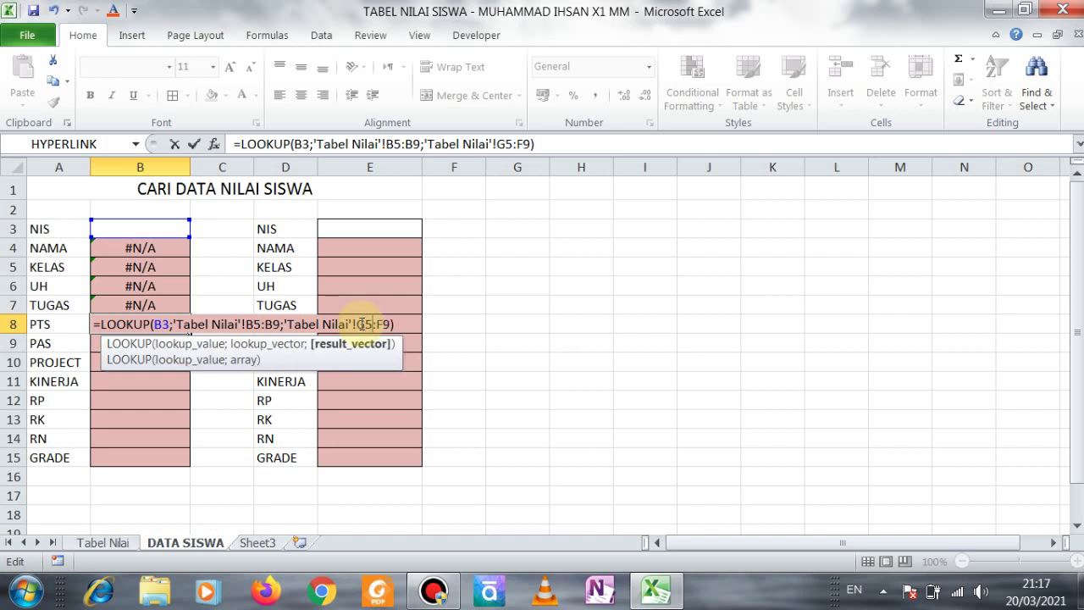
pyautogui.press('BackSpace')
pyautogui.write('G')
pyautogui.press('Return')
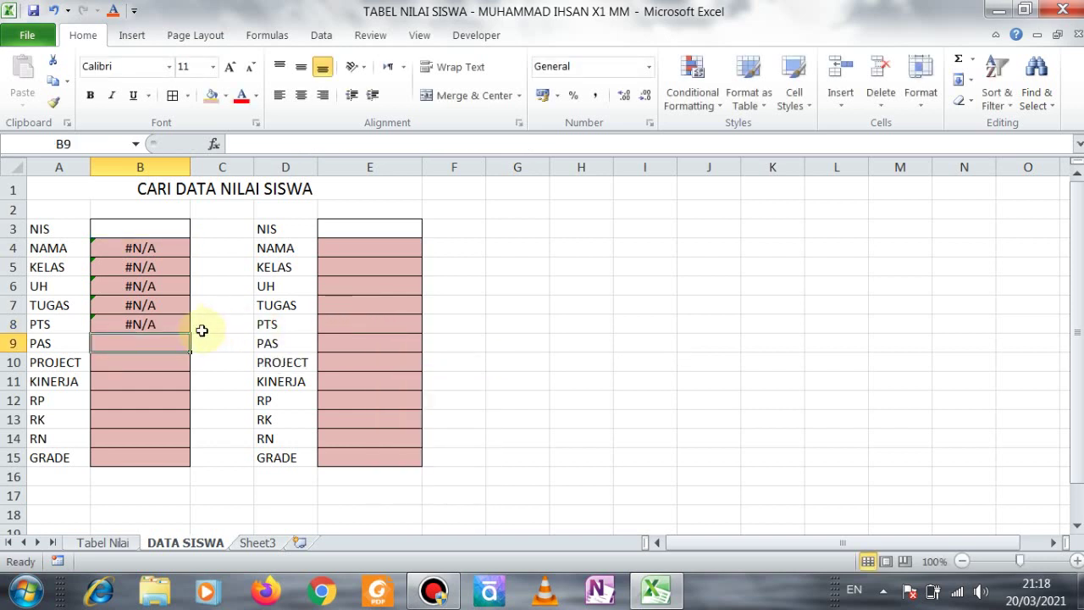
pyautogui.click(169, 305)
pyautogui.press('Down')
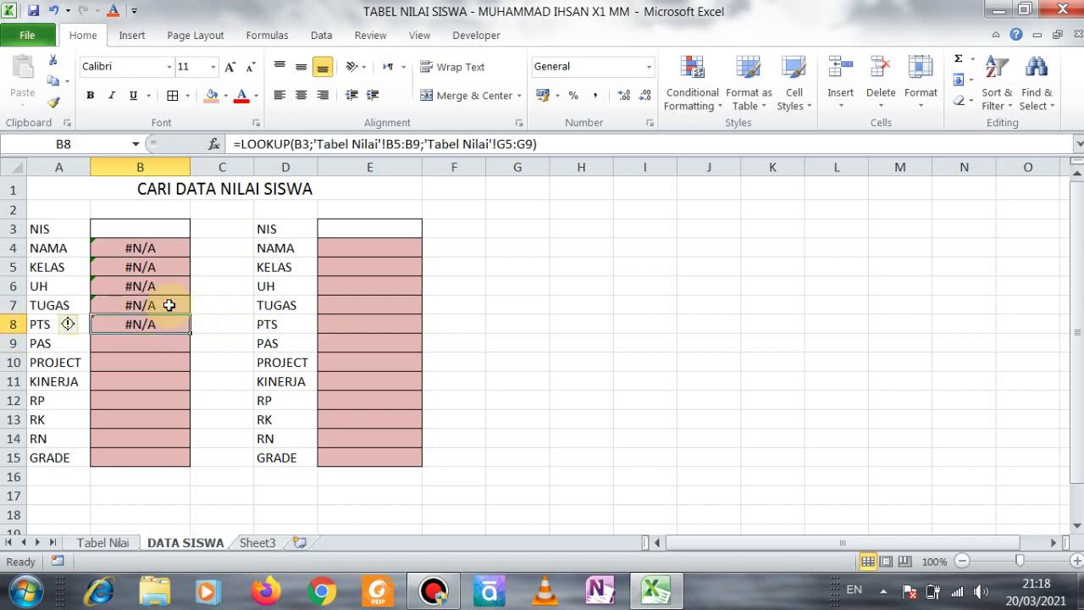
# - Enter =LOOKUP('Tabel Nilai'!B5:B9;'Tabel Nilai'!H5:H9) in the PAS answer cell B9
pyautogui.click(136, 343)
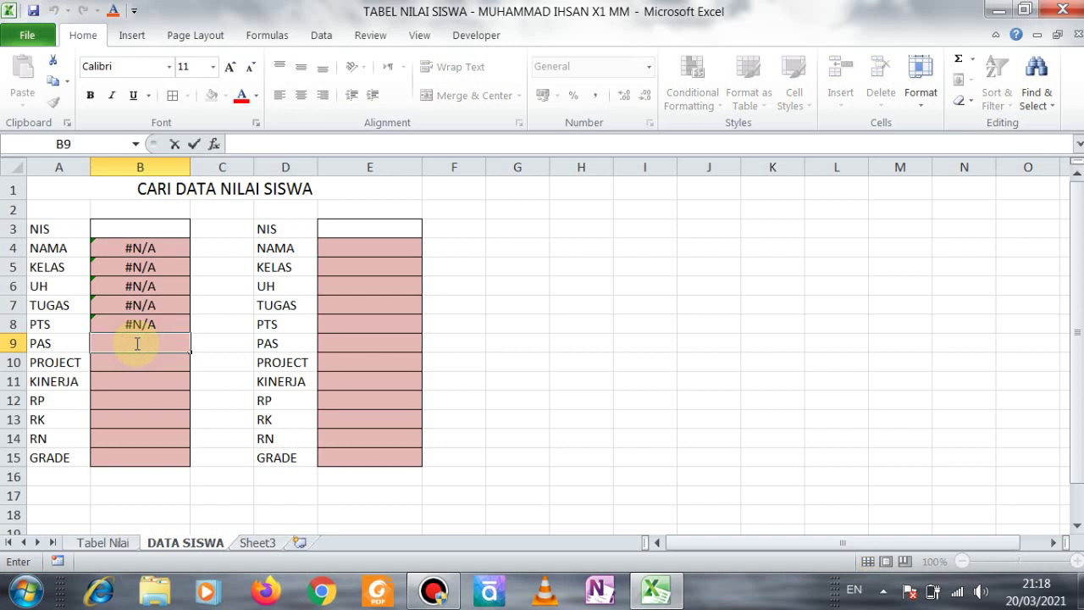
pyautogui.write('=LOOK')
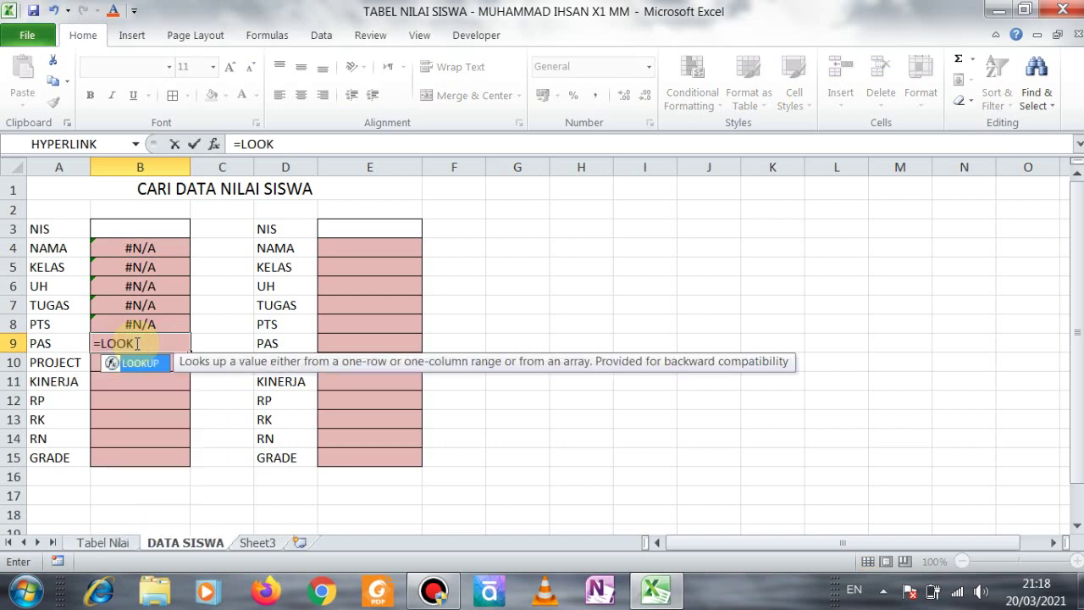
pyautogui.write('UP(')
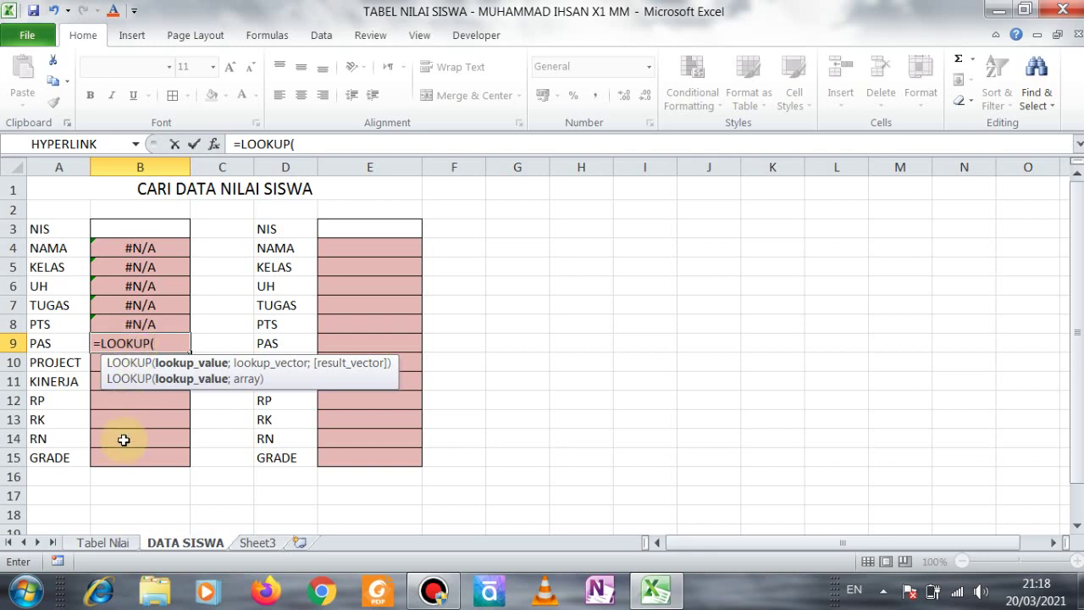
pyautogui.click(103, 549)
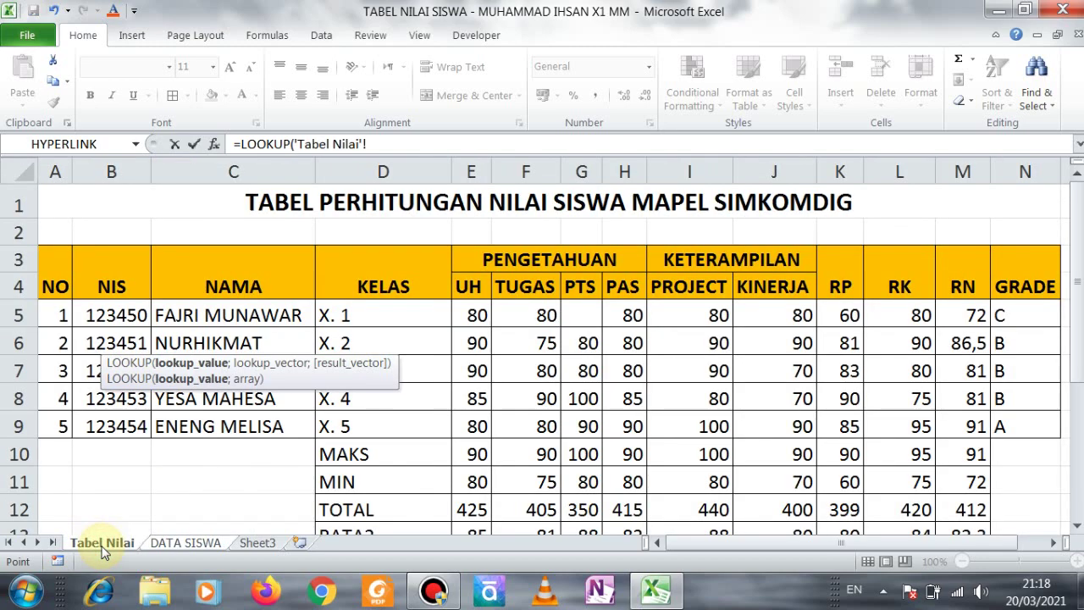
pyautogui.click(95, 313)
pyautogui.moveTo(95, 314); pyautogui.dragTo(91, 420)
pyautogui.write(';')
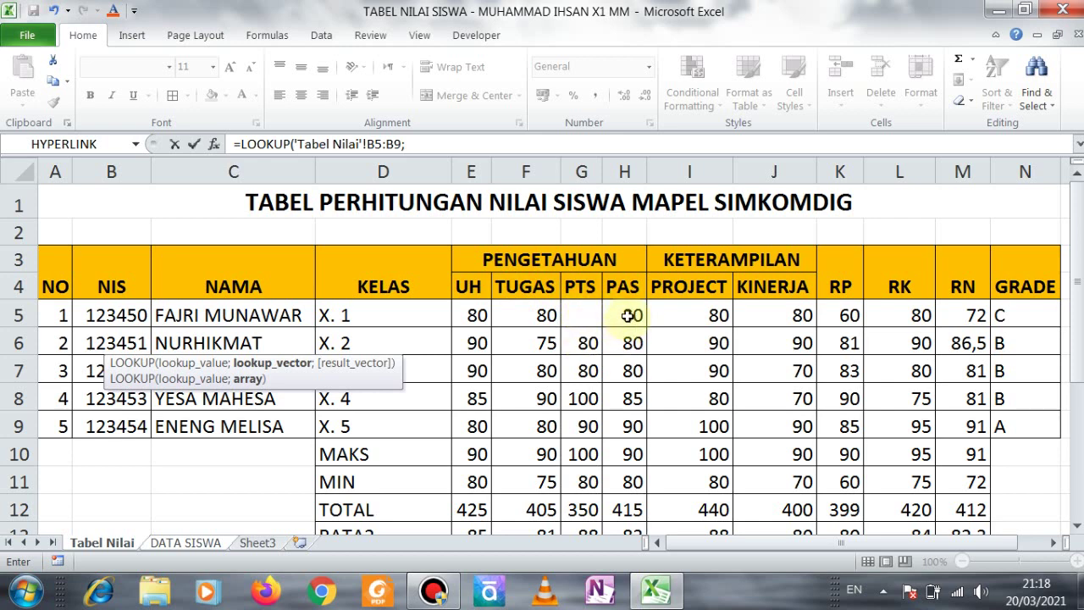
pyautogui.moveTo(627, 315); pyautogui.dragTo(625, 425)
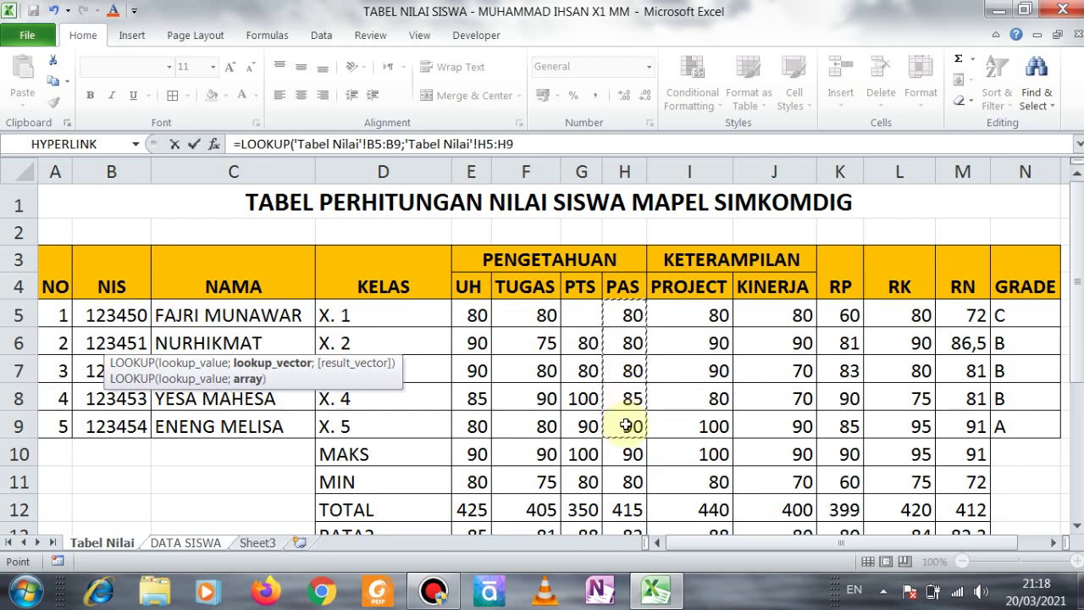
pyautogui.press('Return')
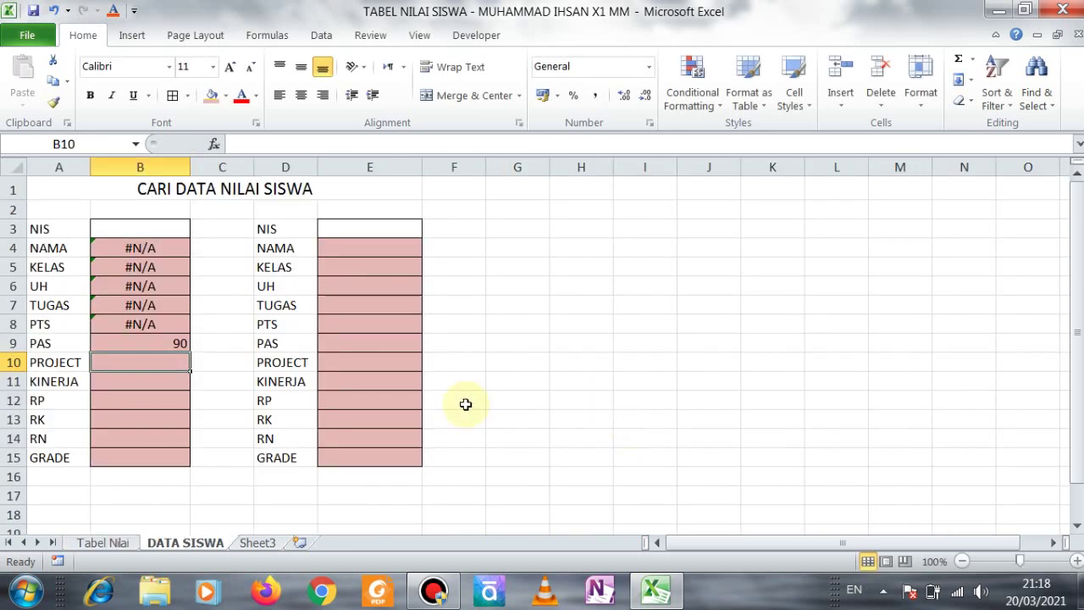
# - Check the PAS formula in B9 and insert the missing lookup value B3; before 'Tabel Nilai'!B5:B9
pyautogui.doubleClick(162, 343)
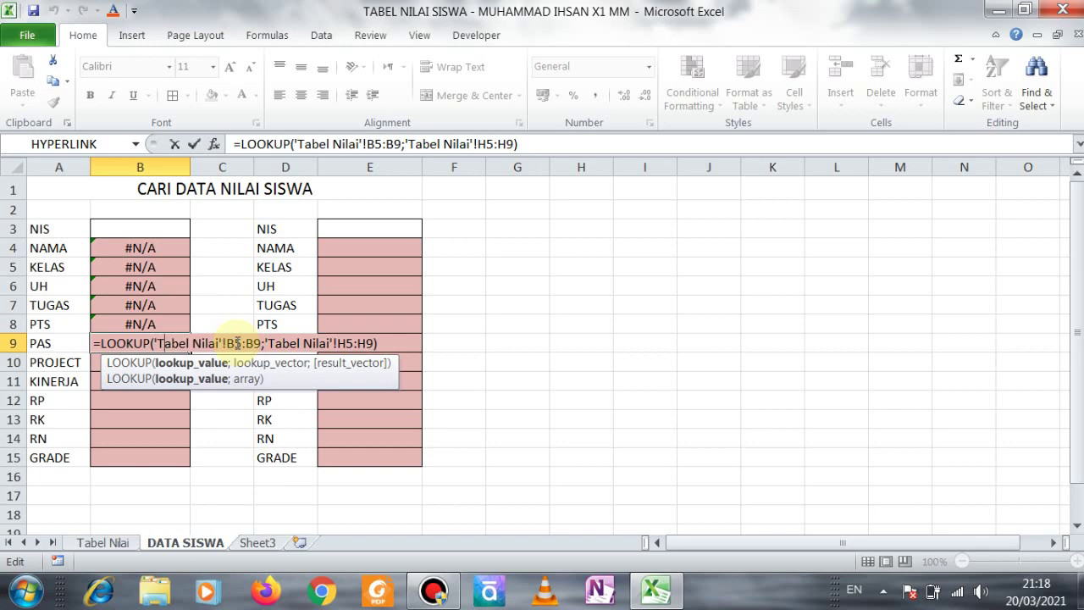
pyautogui.press('Return')
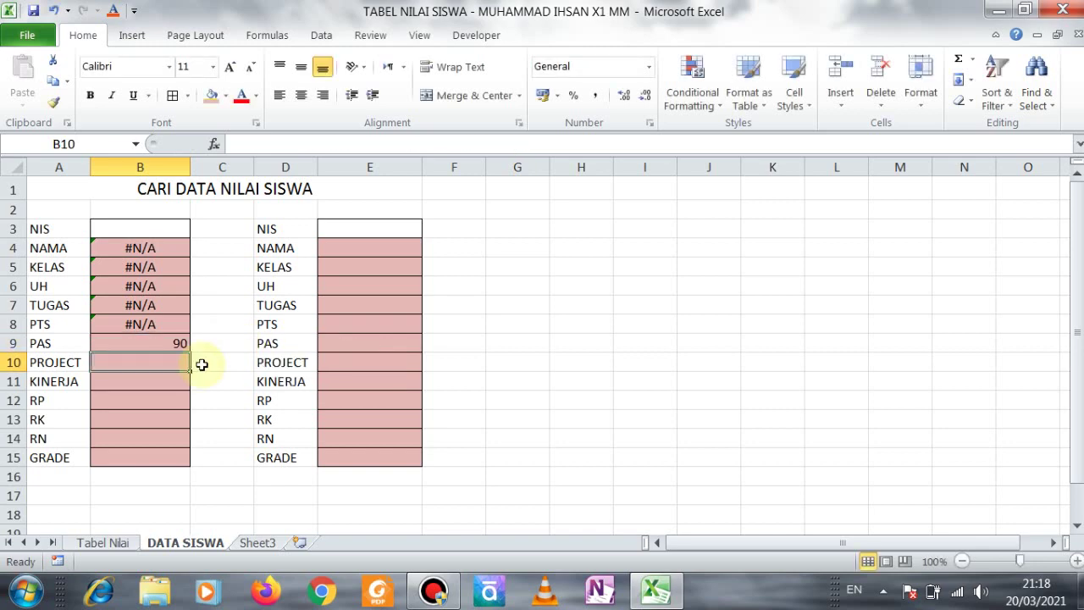
pyautogui.click(99, 542)
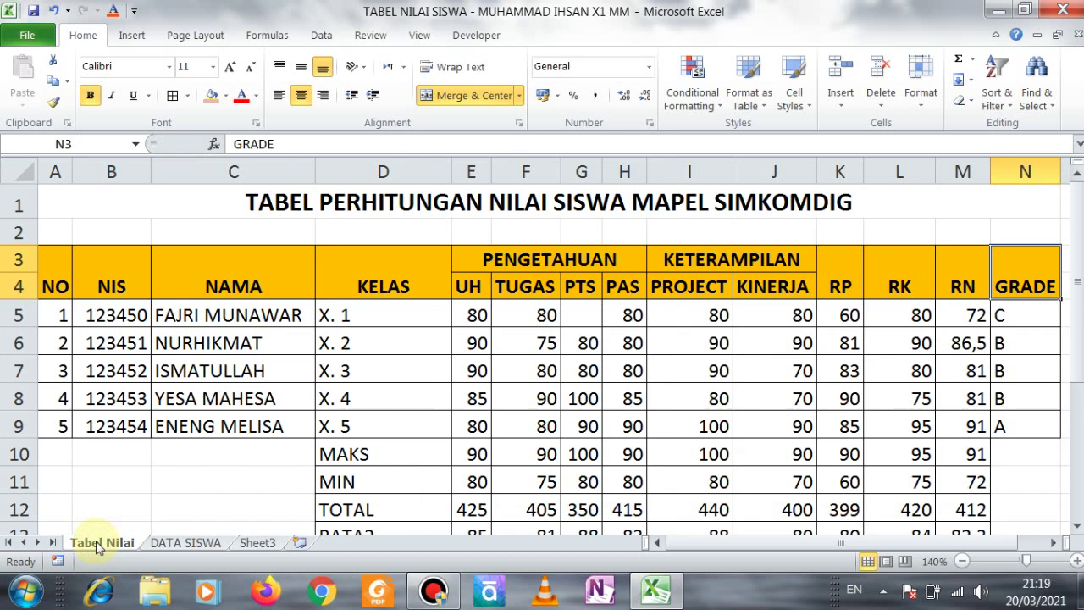
pyautogui.click(172, 544)
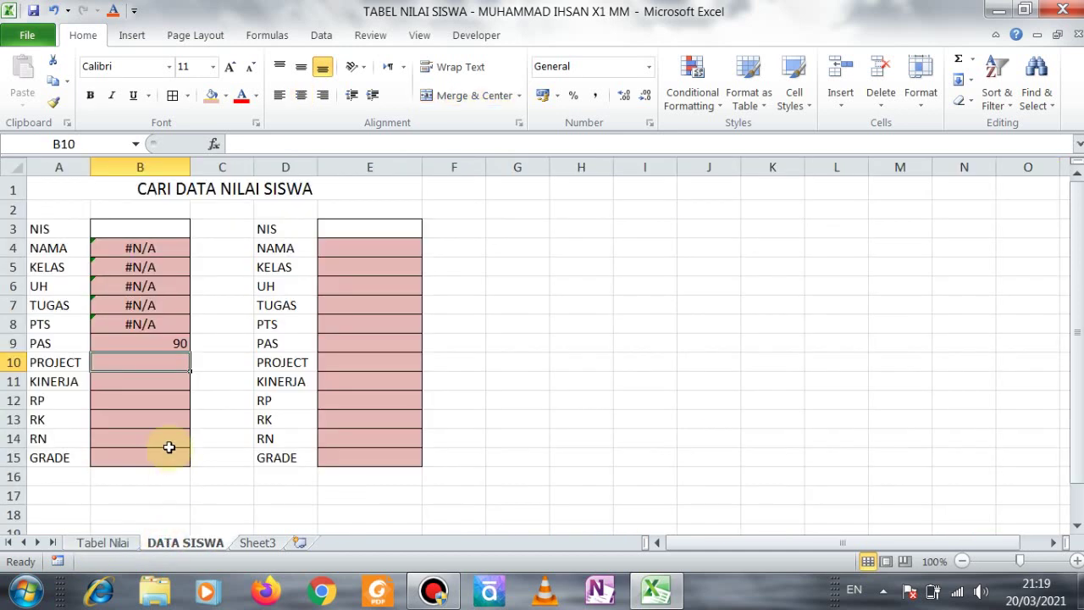
pyautogui.doubleClick(158, 342)
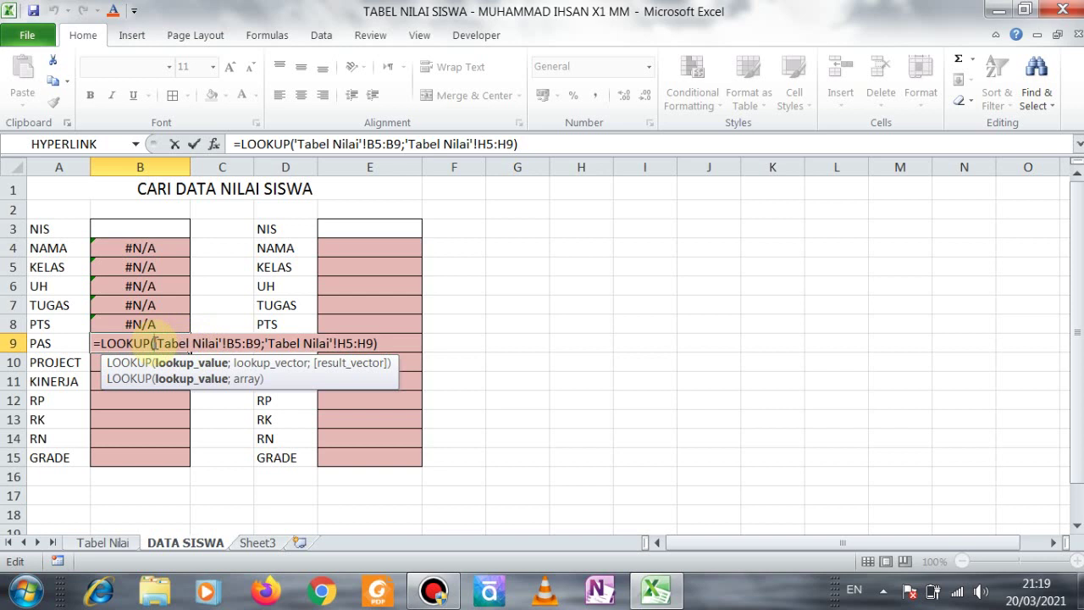
pyautogui.write('B3')
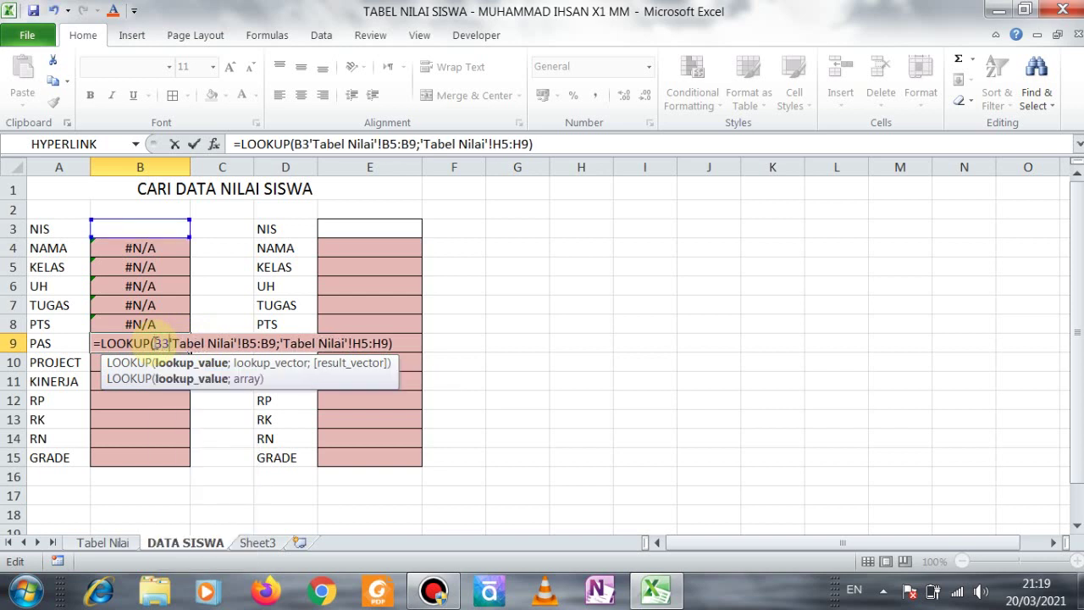
pyautogui.write(';')
pyautogui.press('Return')
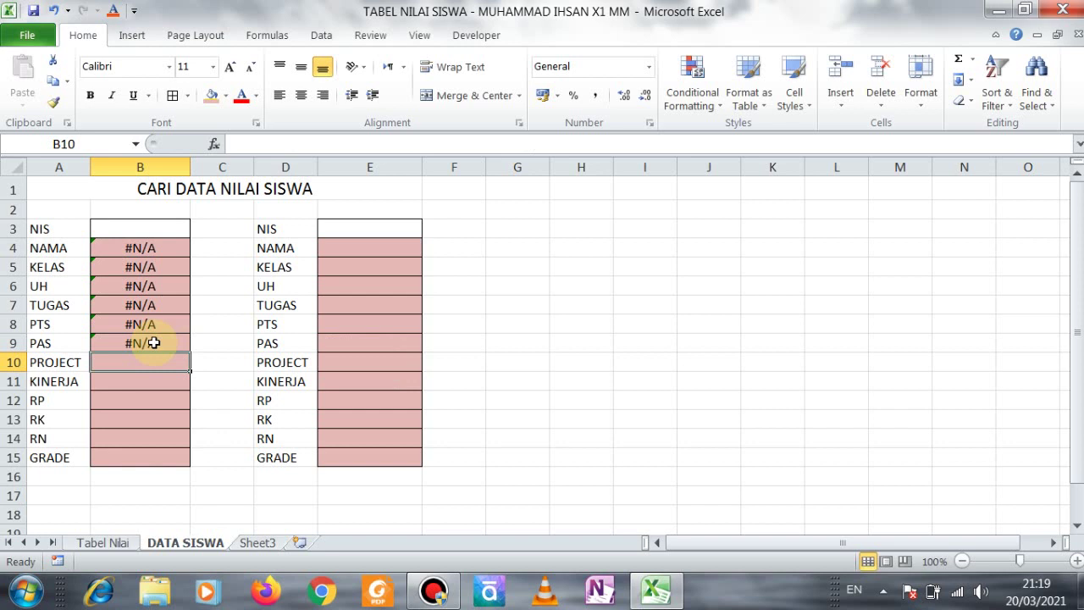
# - Enter =LOOKUP(B3;'Tabel Nilai'!B5:B9;'Tabel Nilai'!I5:I9) in the PROJECT answer cell B10
pyautogui.write('=LOOK')
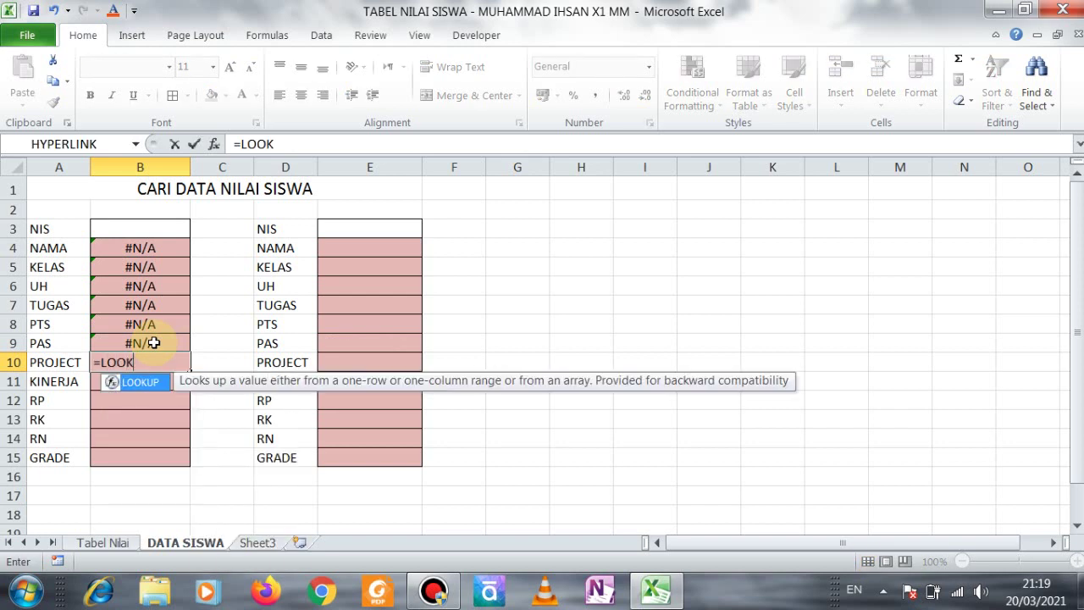
pyautogui.write('UP(')
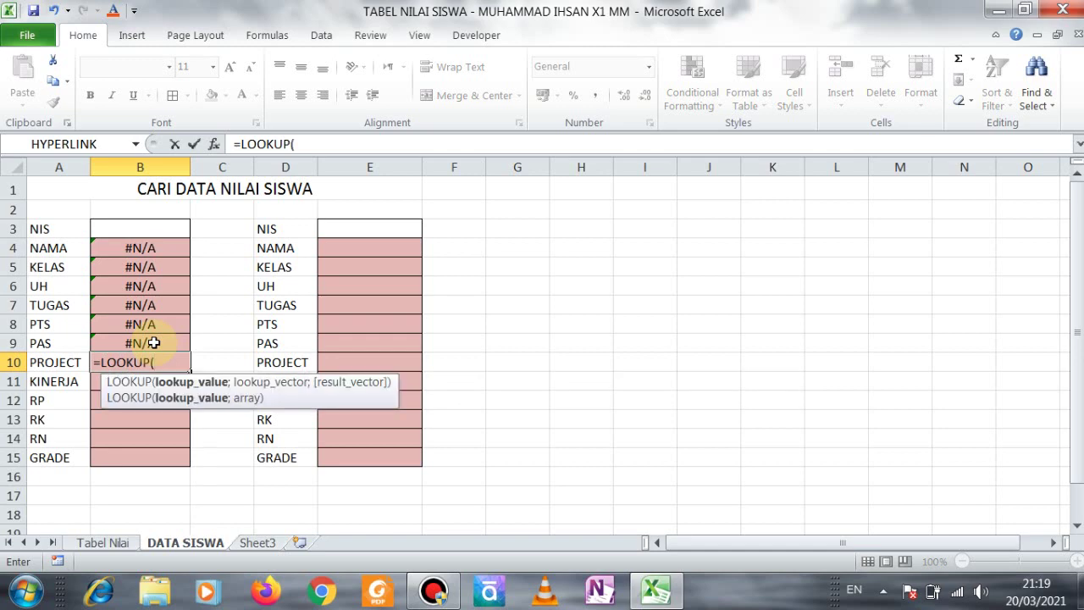
pyautogui.write('B3;')
pyautogui.click(102, 542)
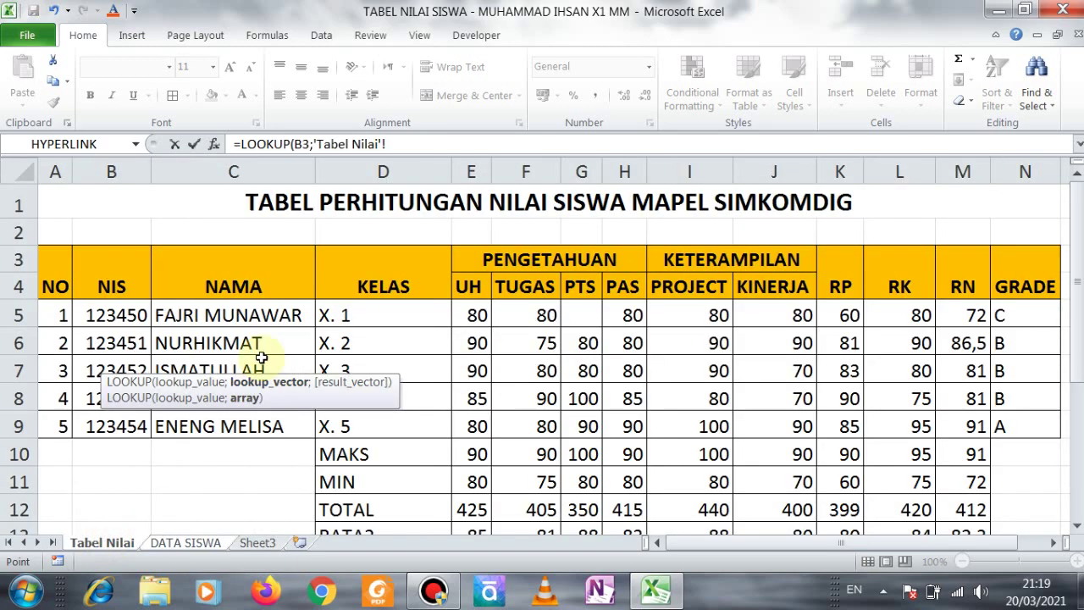
pyautogui.moveTo(113, 314); pyautogui.dragTo(108, 423)
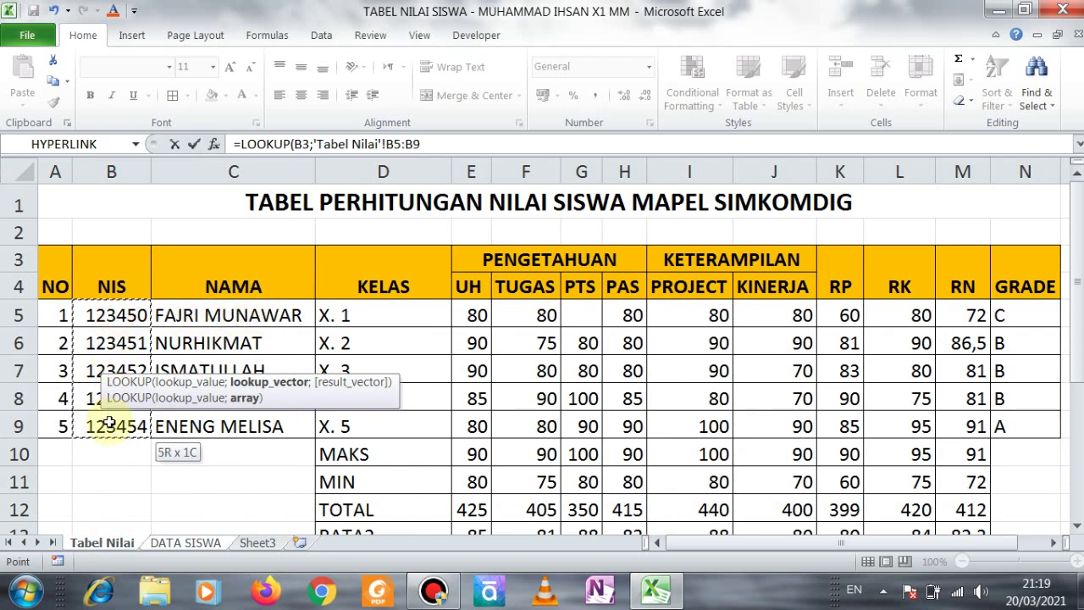
pyautogui.write(';')
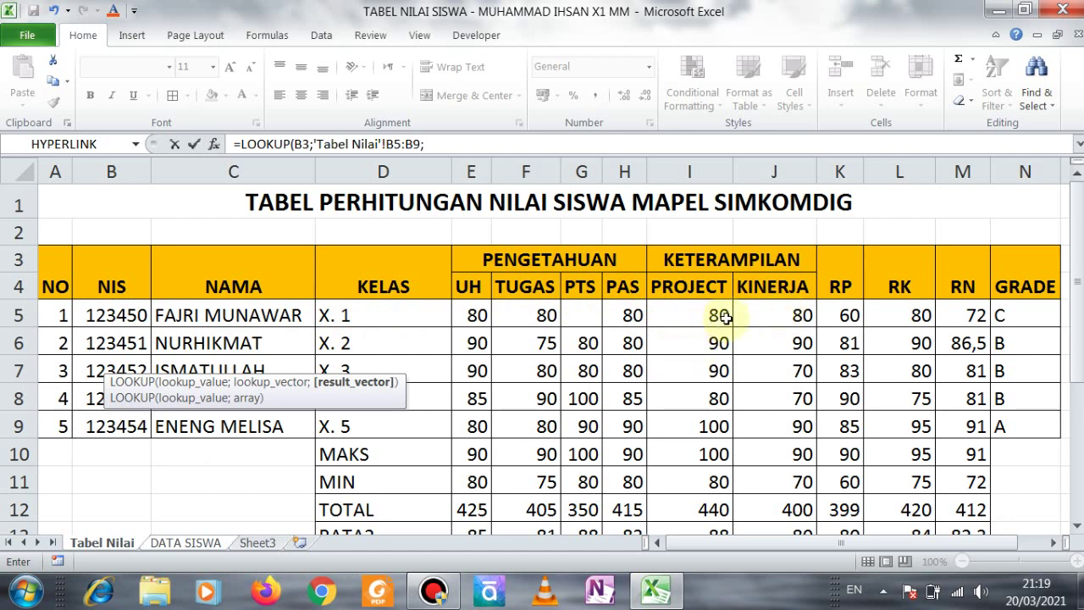
pyautogui.moveTo(724, 315); pyautogui.dragTo(708, 415)
pyautogui.press('Return')
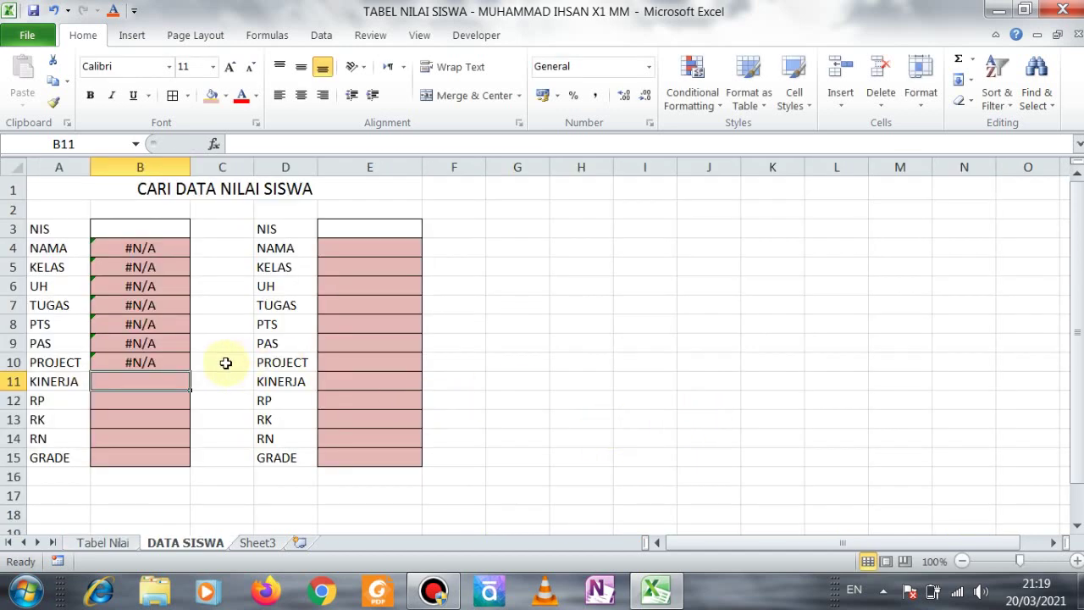
# - Enter =LOOKUP(B3;'Tabel Nilai'!B5:B9;'Tabel Nilai'!J5:J9) in the KINERJA answer cell B11
pyautogui.doubleClick(174, 384)
pyautogui.write('=L')
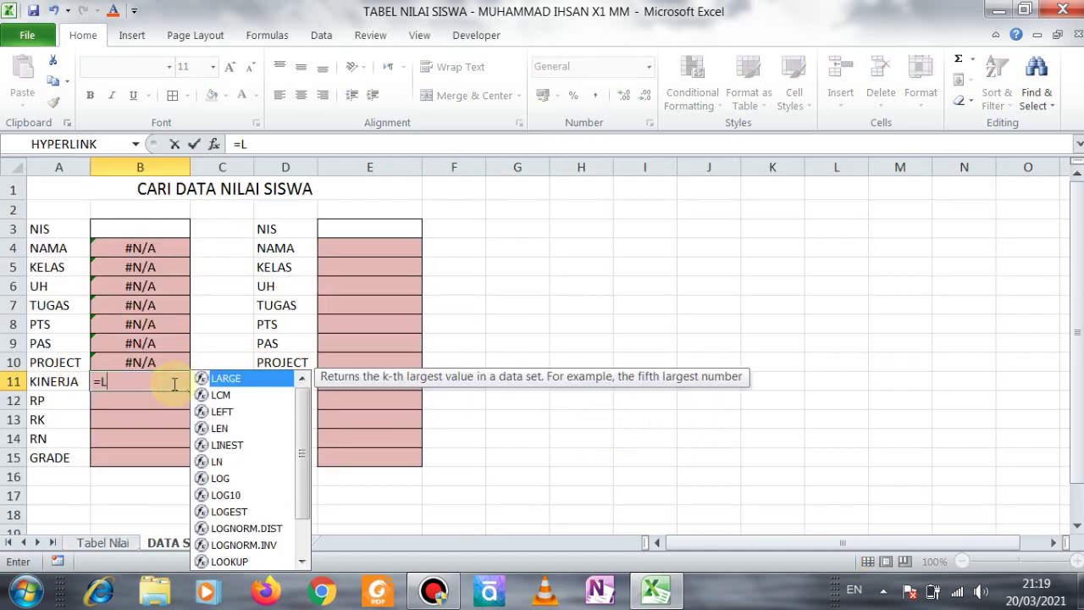
pyautogui.write('OOKU')
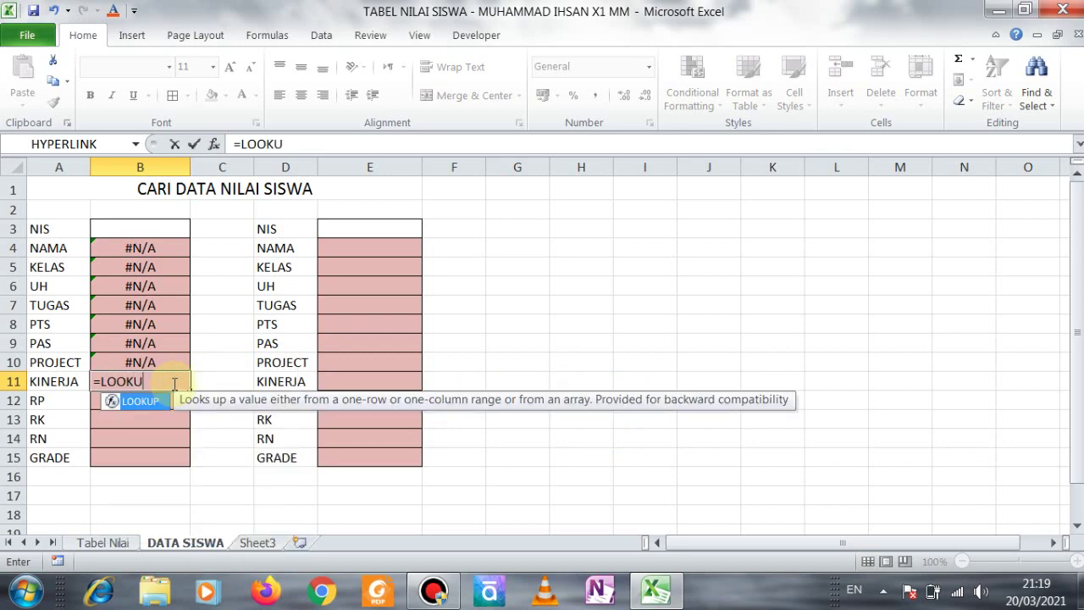
pyautogui.write('P(')
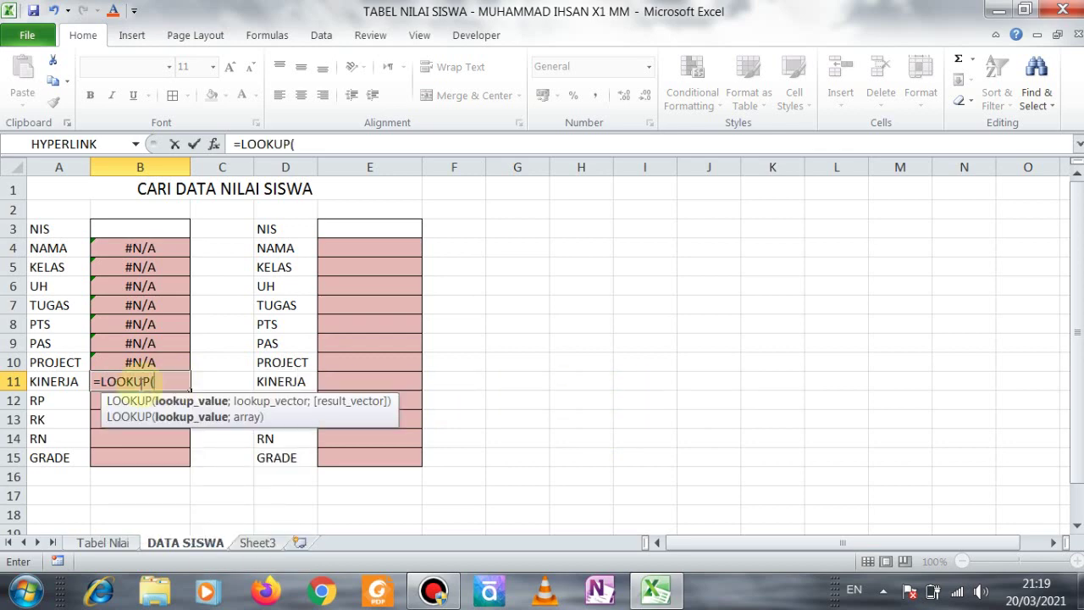
pyautogui.click(103, 544)
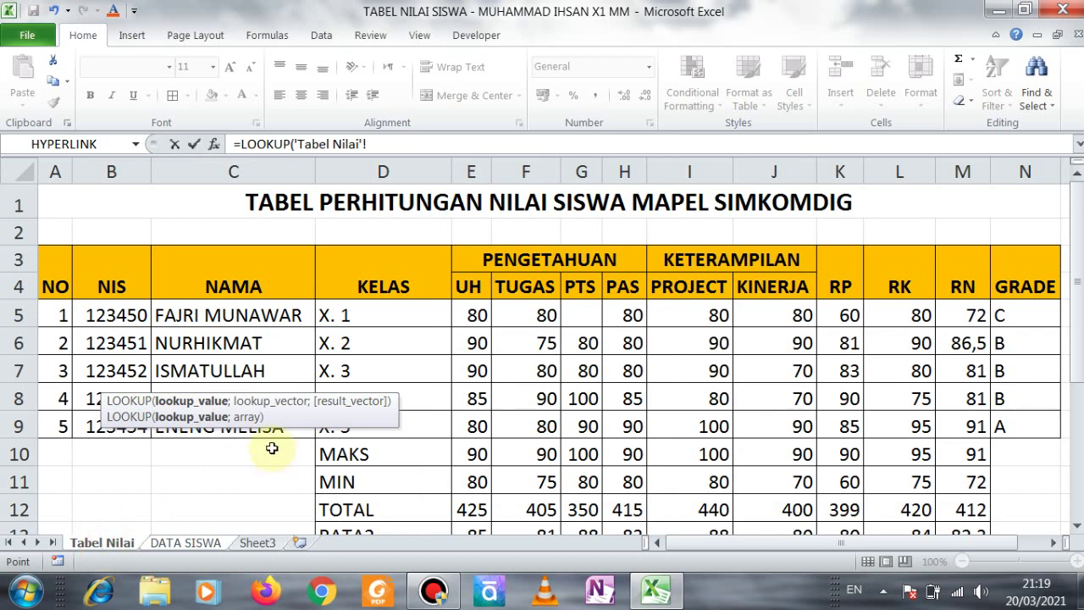
pyautogui.moveTo(107, 315); pyautogui.dragTo(101, 427)
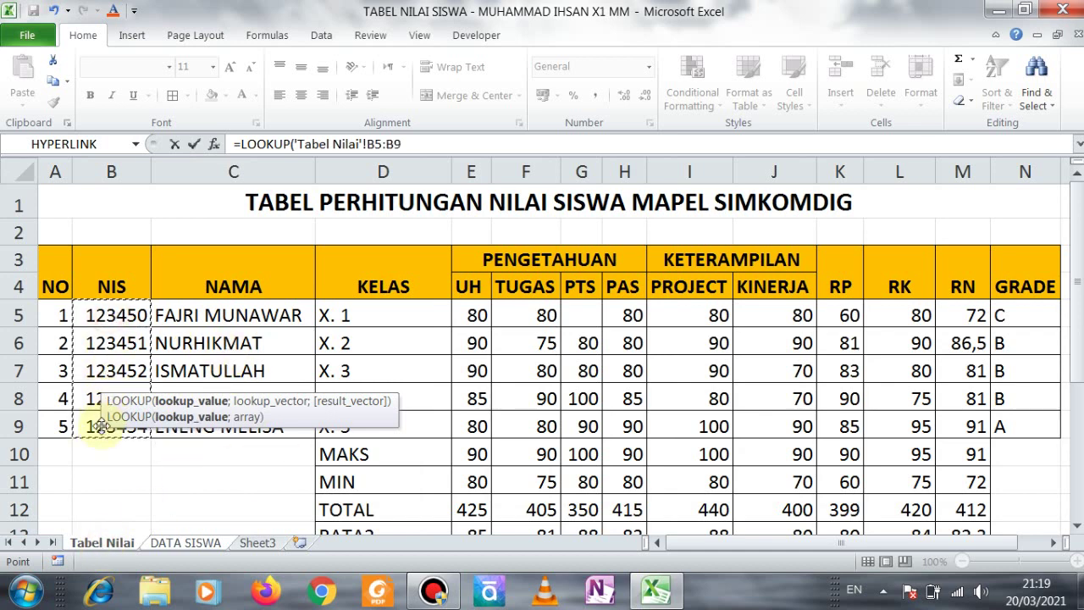
pyautogui.write(';')
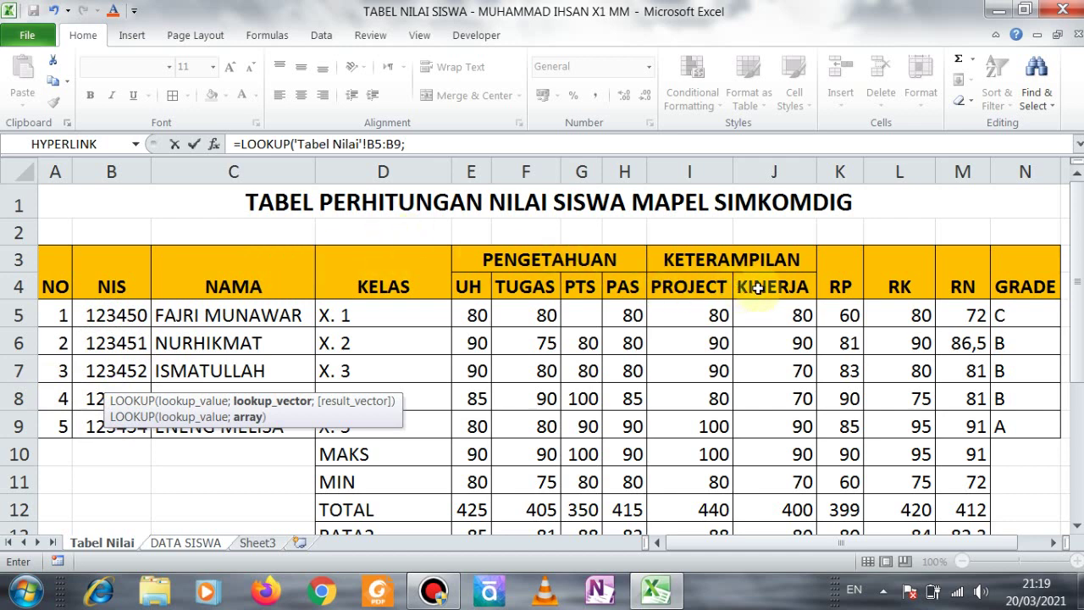
pyautogui.moveTo(793, 312); pyautogui.dragTo(777, 422)
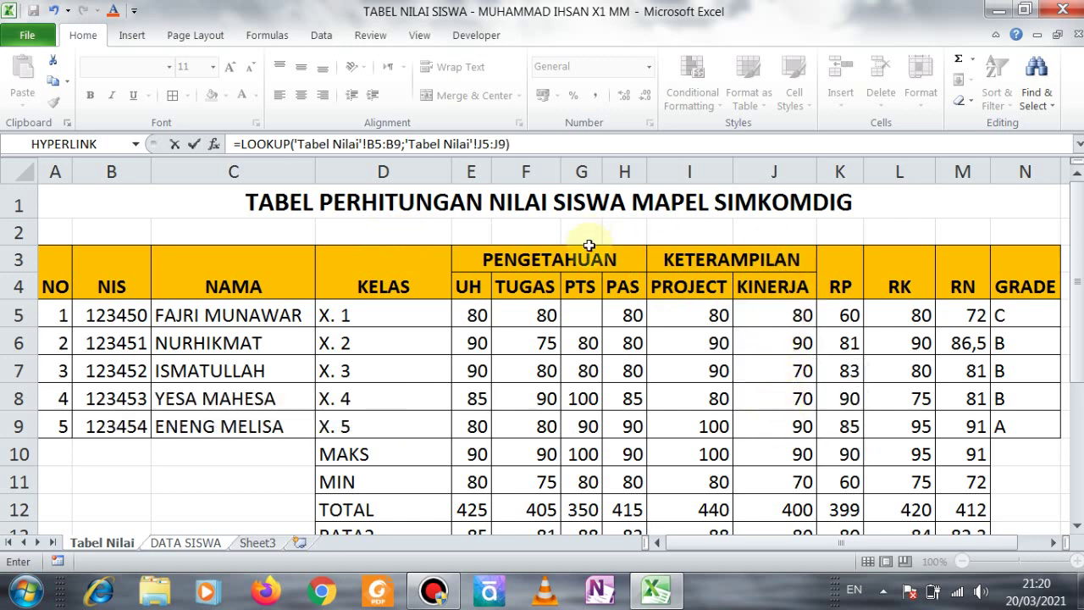
pyautogui.click(294, 144)
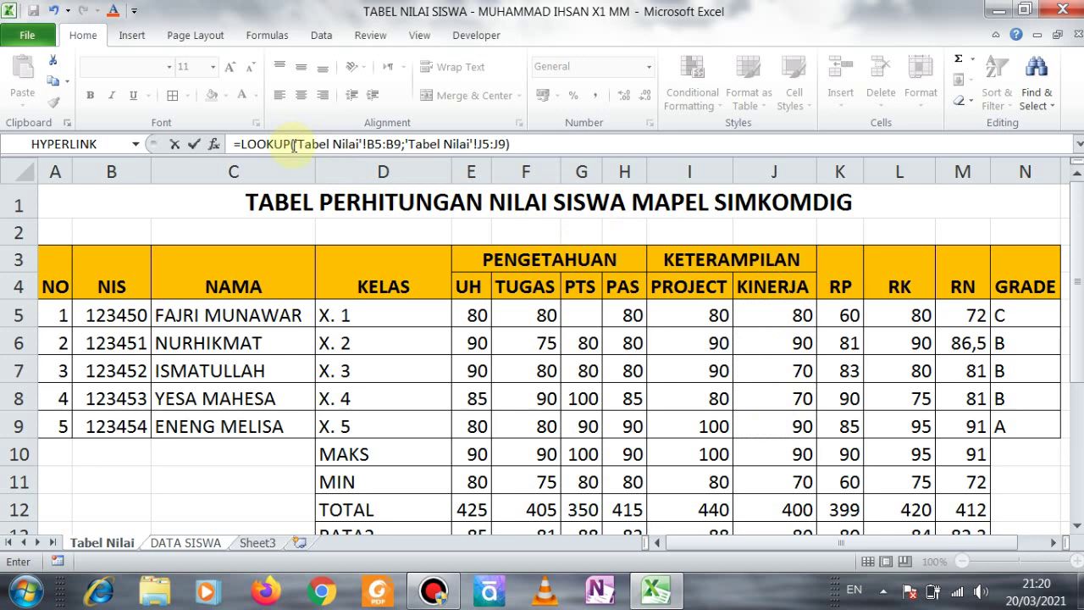
pyautogui.write('B3')
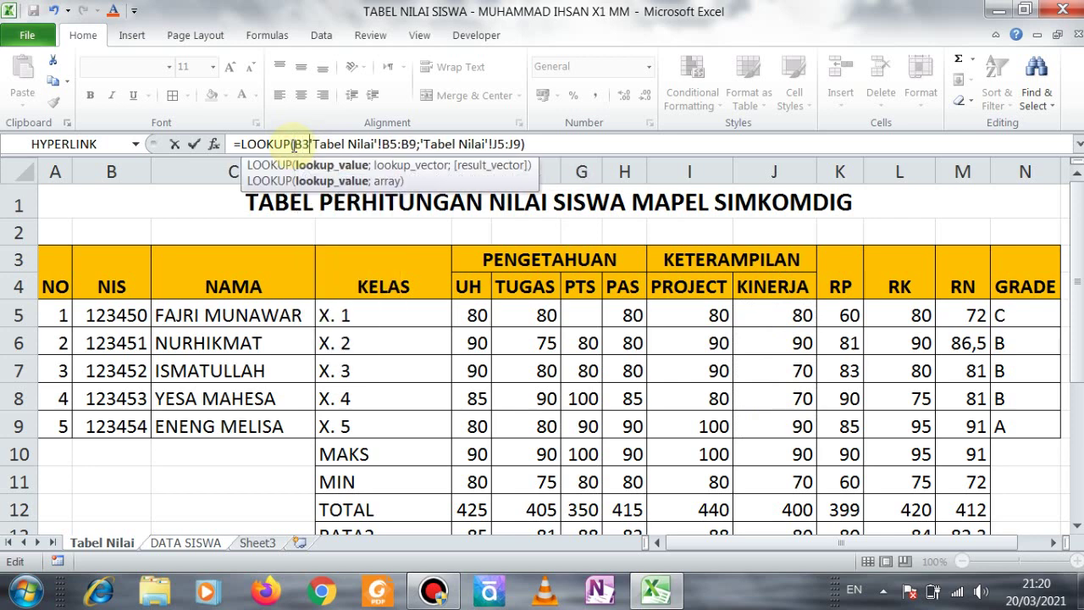
pyautogui.write(';')
pyautogui.press('Return')
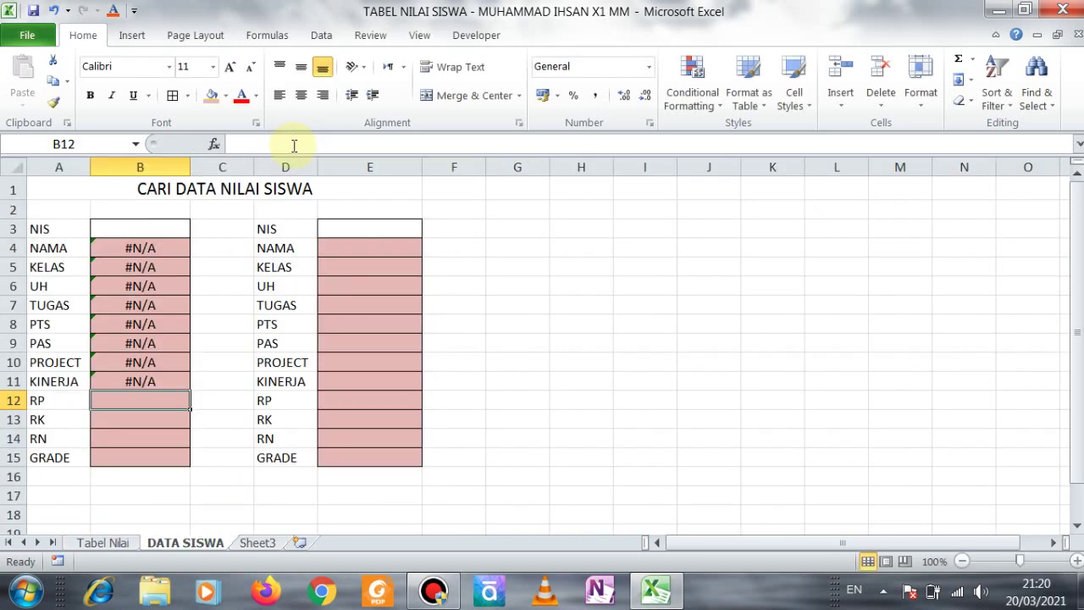
# - Enter =LOOKUP(B3;'Tabel Nilai'!B5:B9;'Tabel Nilai'!K5:K9) in the RP answer cell B12
pyautogui.doubleClick(138, 399)
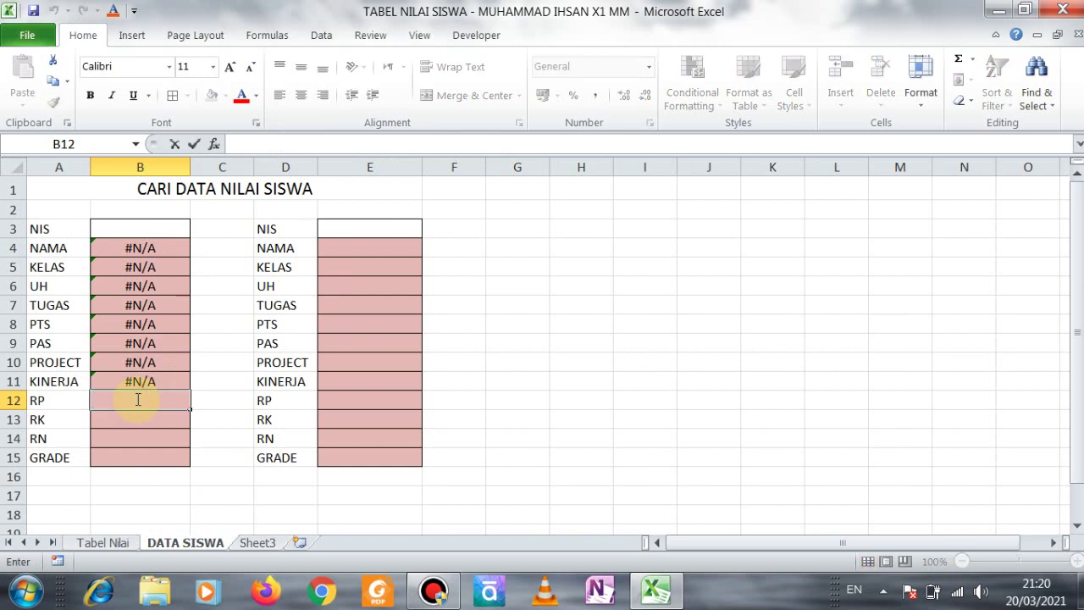
pyautogui.write('=LOOK')
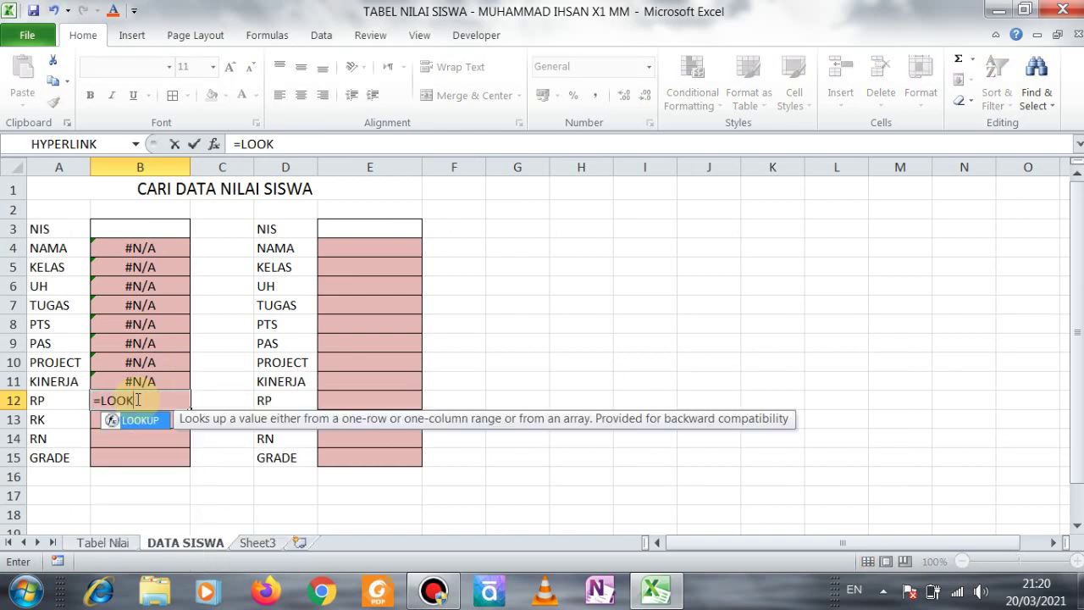
pyautogui.write('UP(')
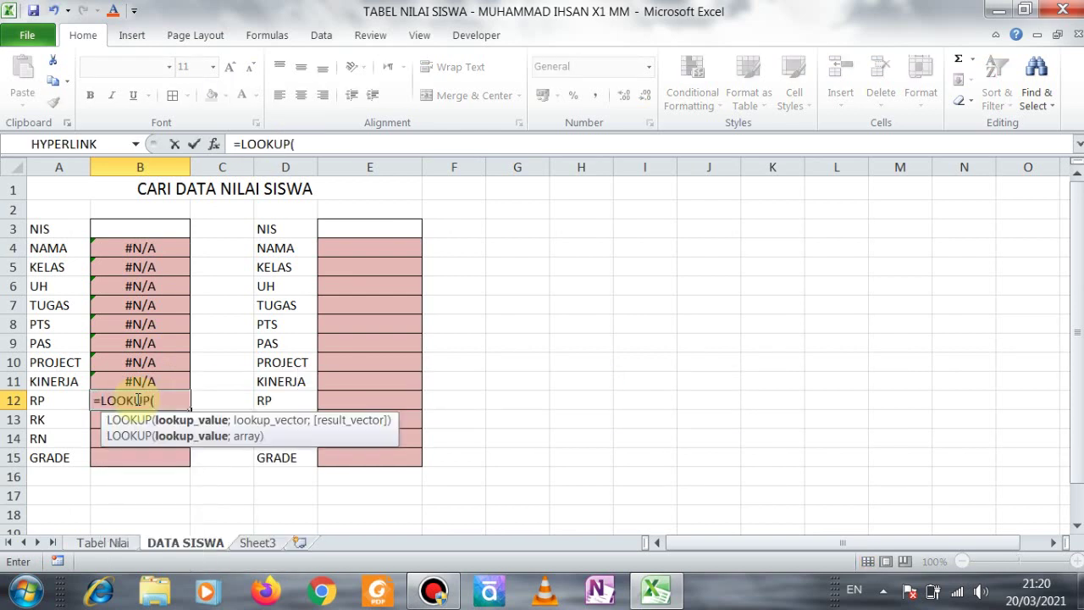
pyautogui.write('B3;')
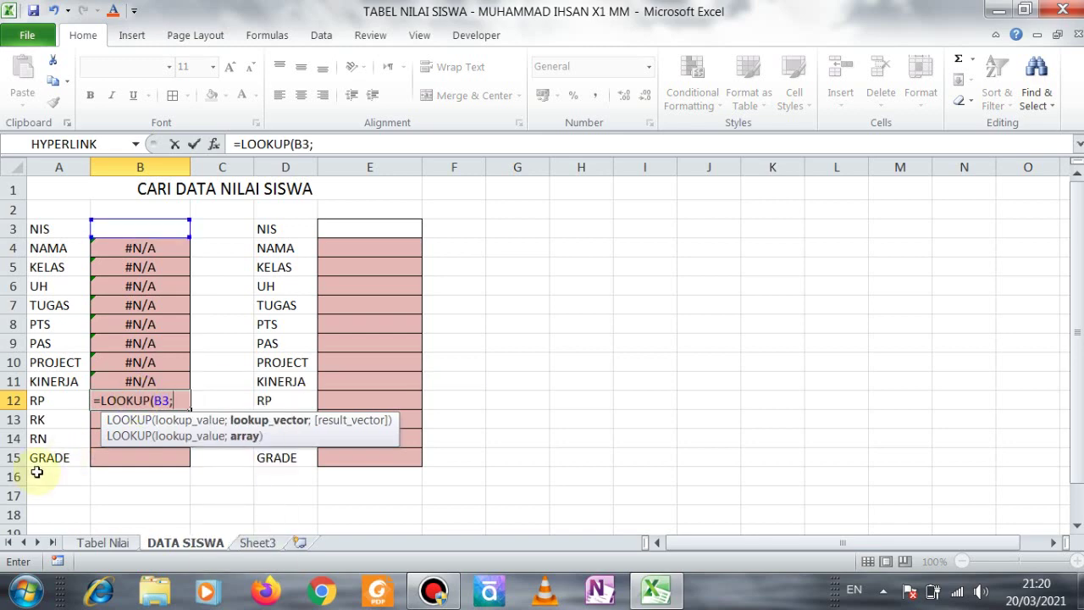
pyautogui.click(102, 542)
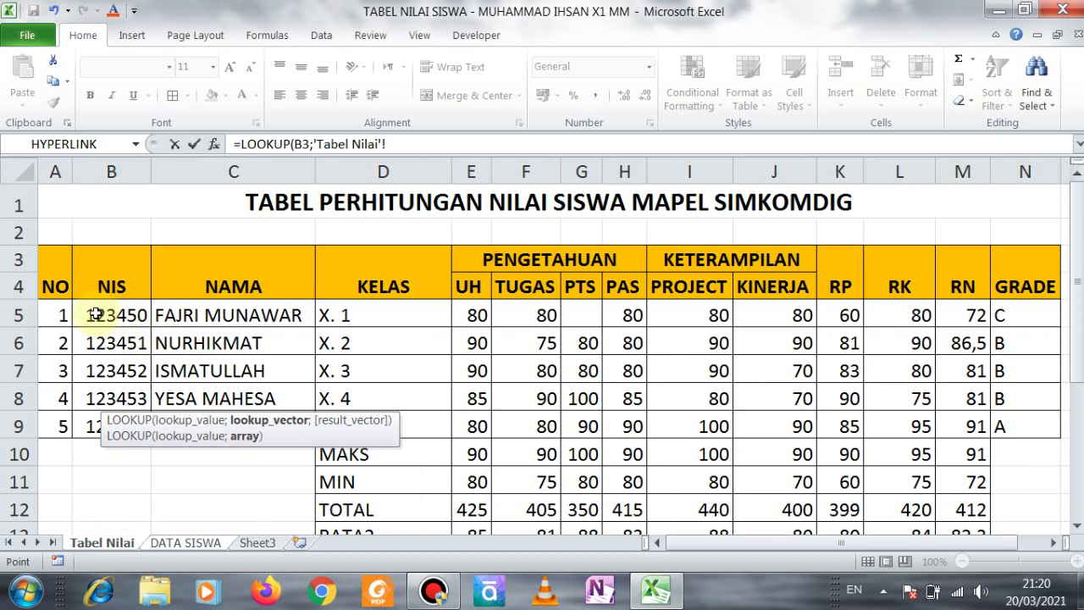
pyautogui.moveTo(92, 314); pyautogui.dragTo(93, 423)
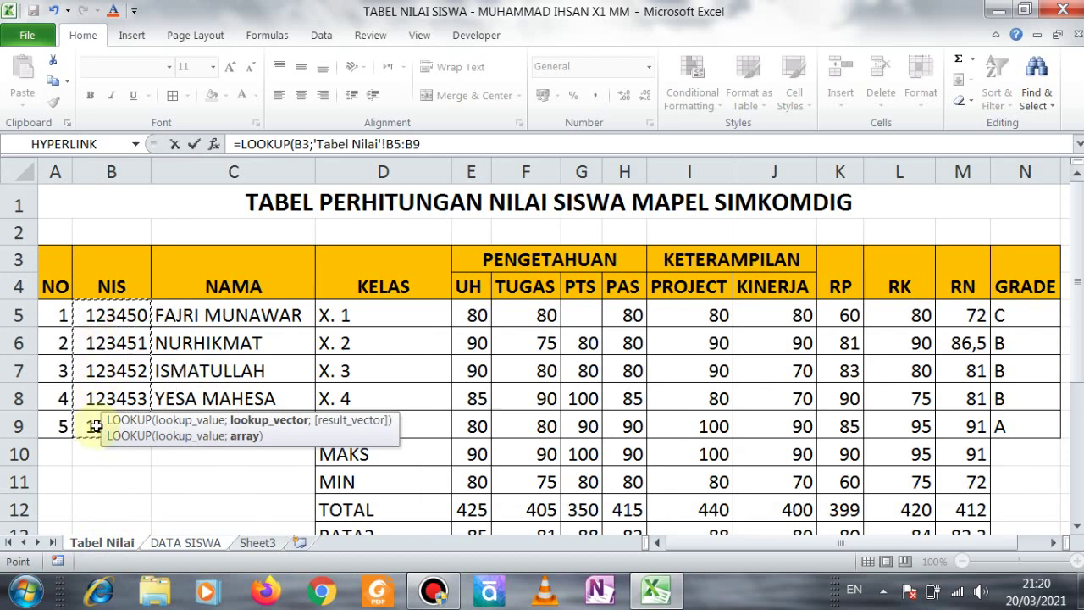
pyautogui.write(';')
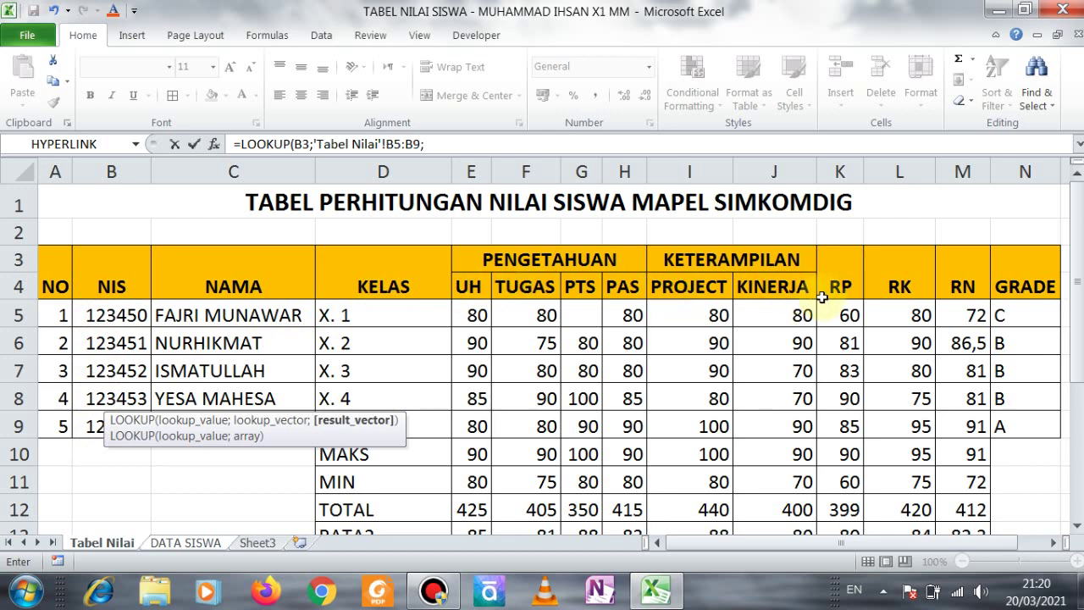
pyautogui.moveTo(838, 315); pyautogui.dragTo(827, 414)
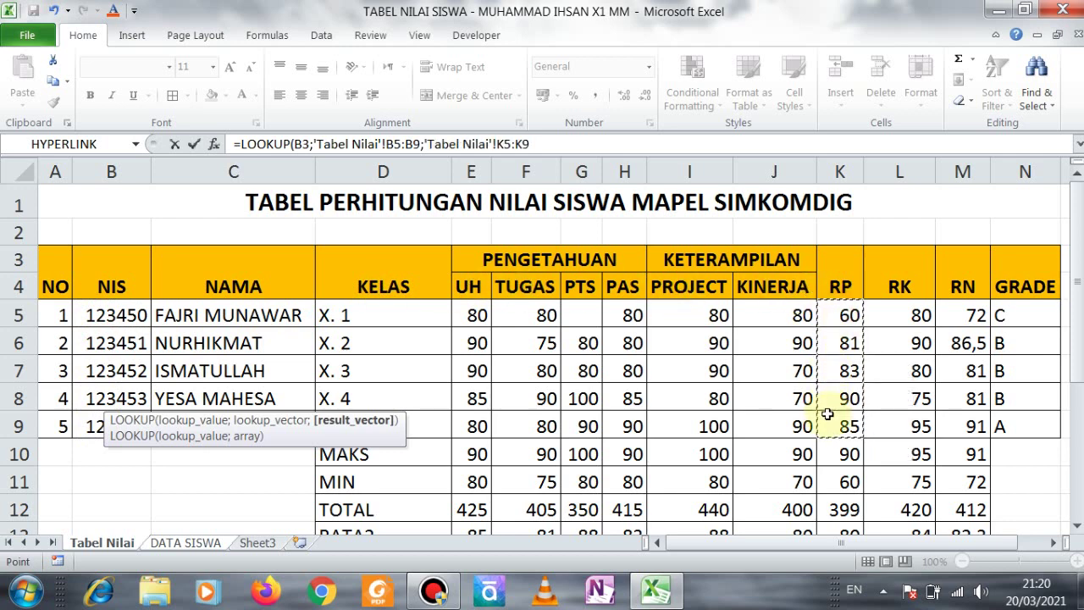
pyautogui.press('Return')
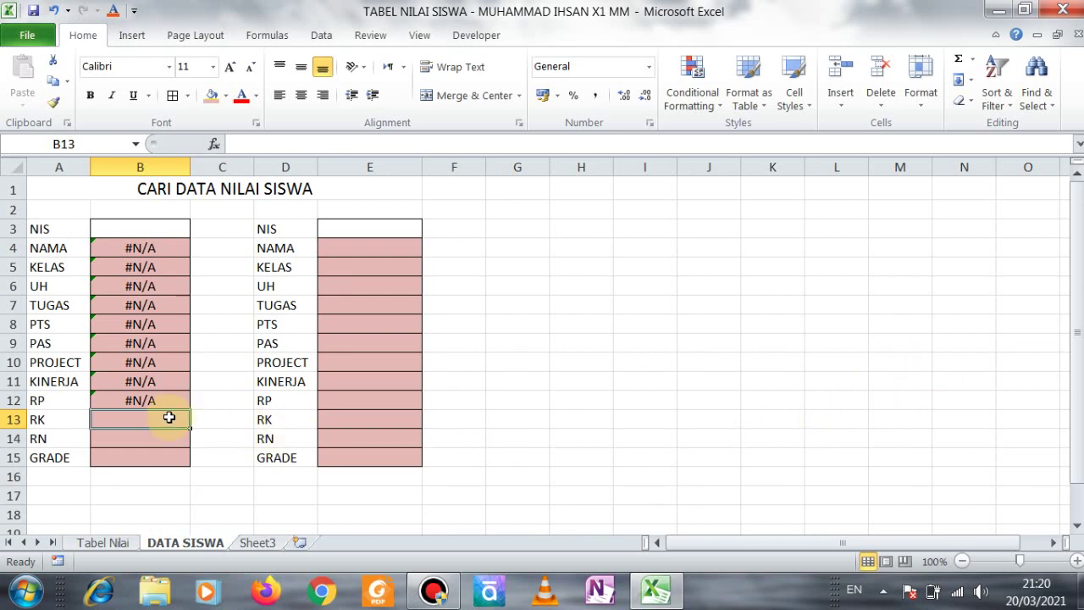
# - Enter =LOOKUP(B3;'Tabel Nilai'!B5:B9;'Tabel Nilai'!L5:L9) in the RK answer cell B13
pyautogui.doubleClick(168, 417)
pyautogui.write('=LOO')
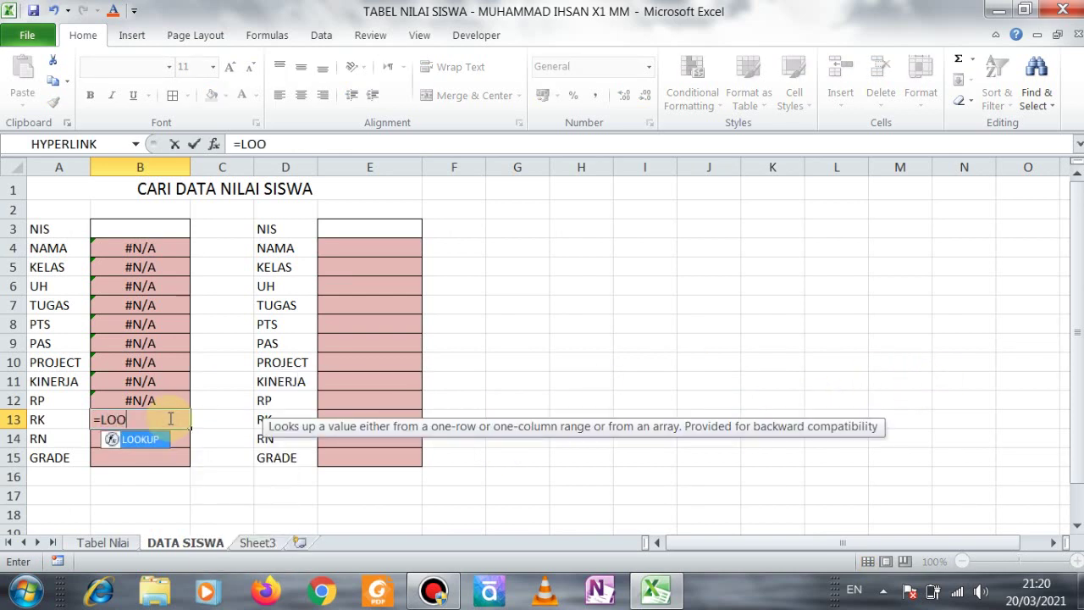
pyautogui.write('KUP(')
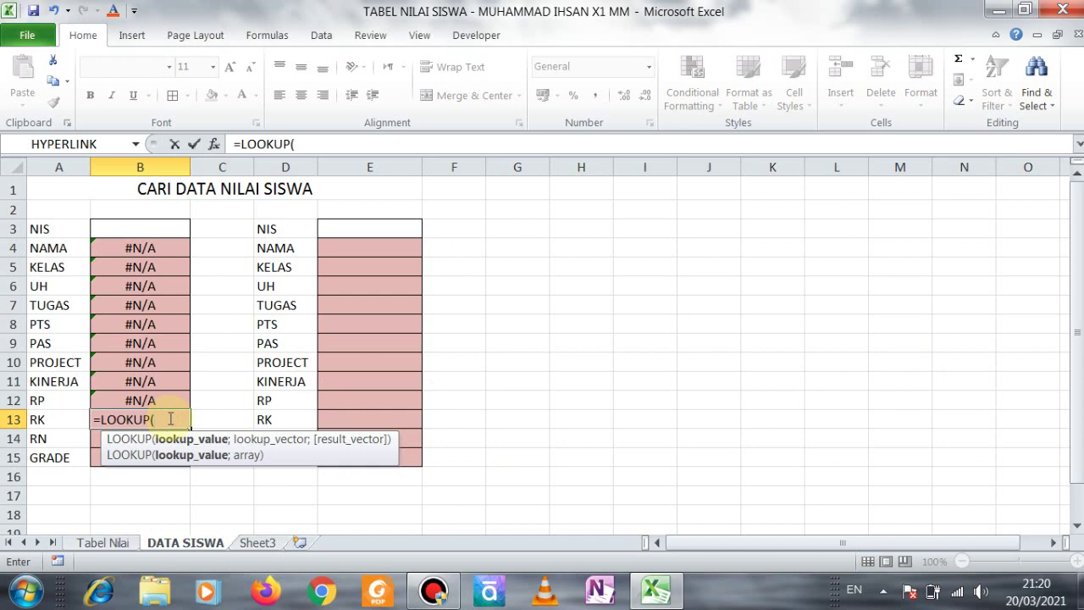
pyautogui.write('B3;')
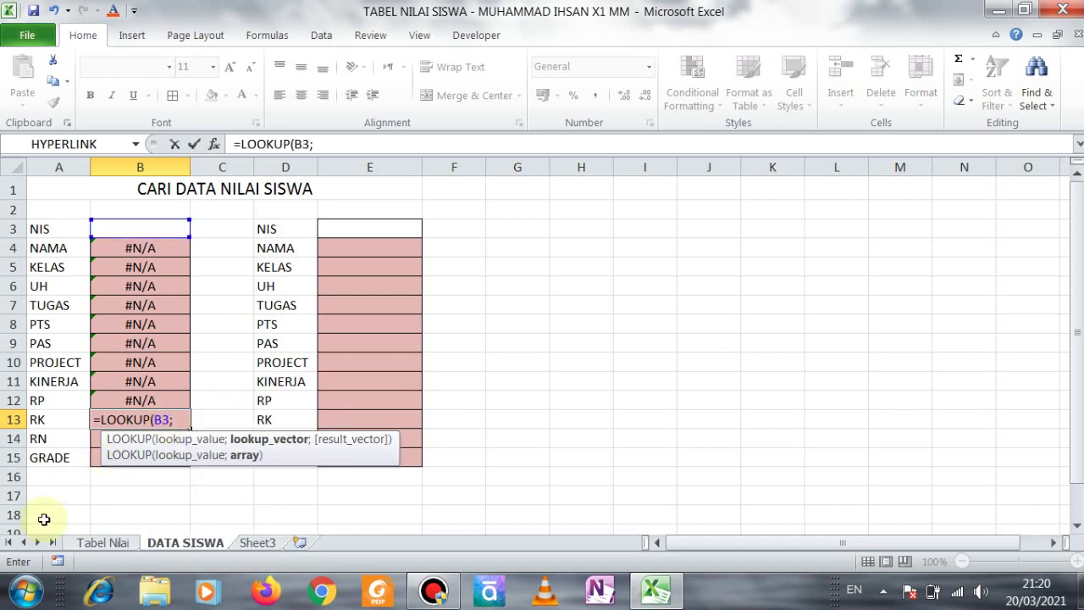
pyautogui.click(115, 544)
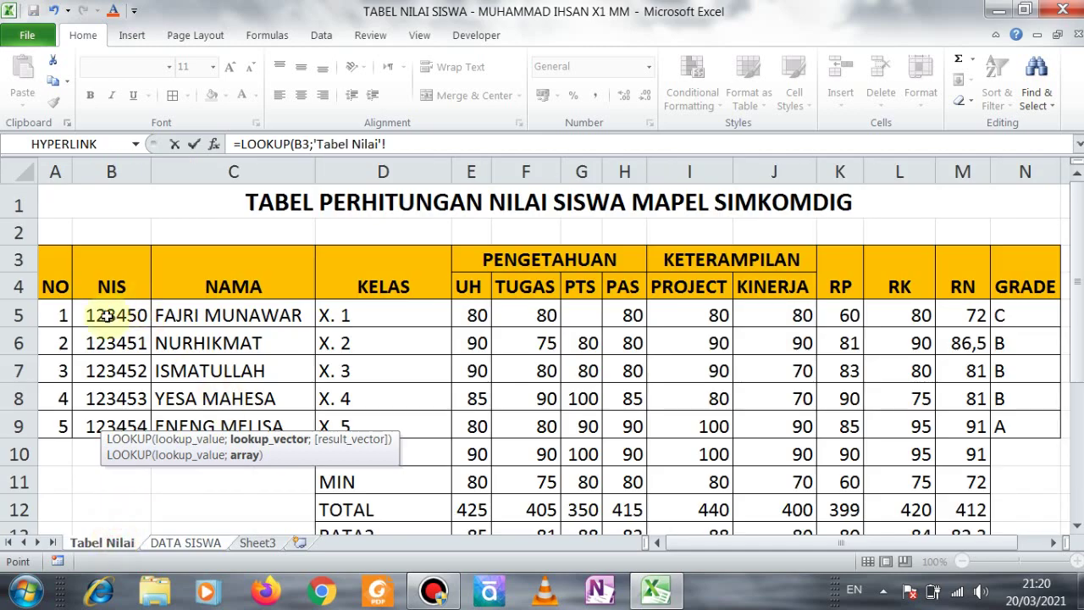
pyautogui.moveTo(103, 315); pyautogui.dragTo(96, 430)
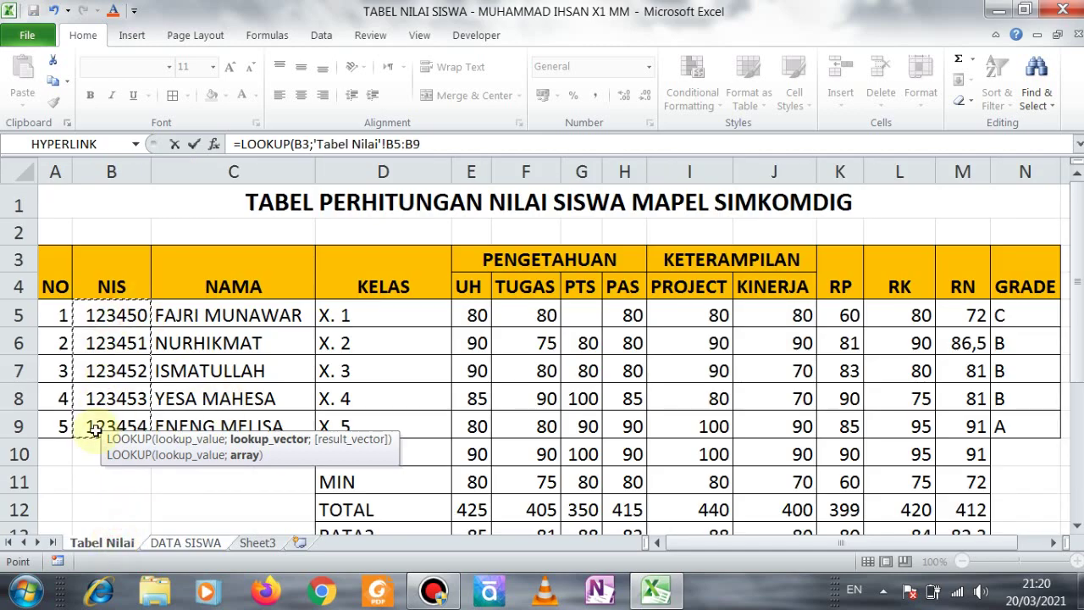
pyautogui.write(';')
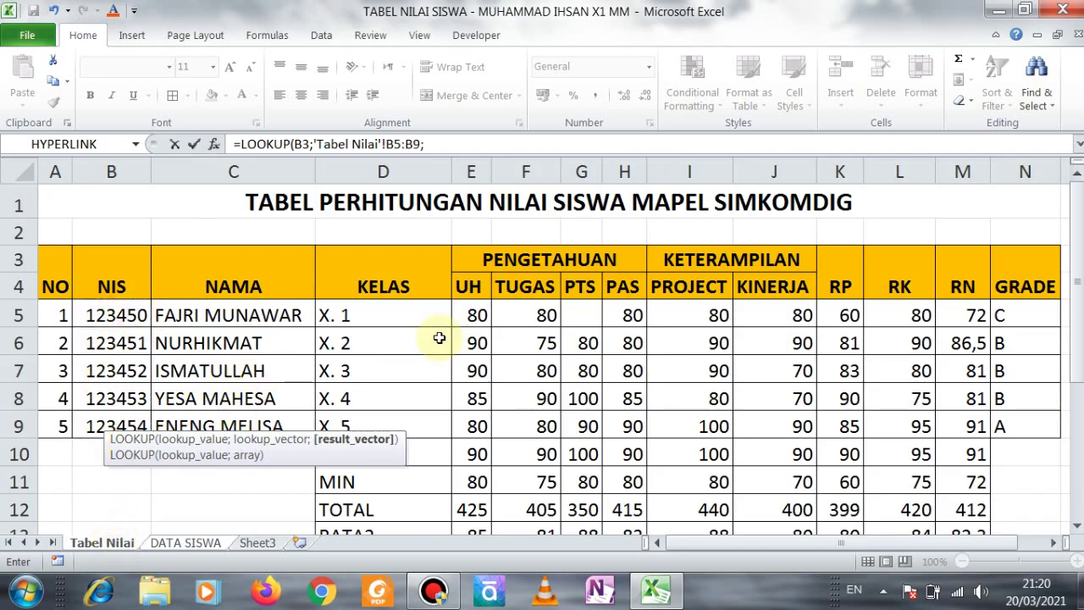
pyautogui.moveTo(908, 315); pyautogui.dragTo(904, 424)
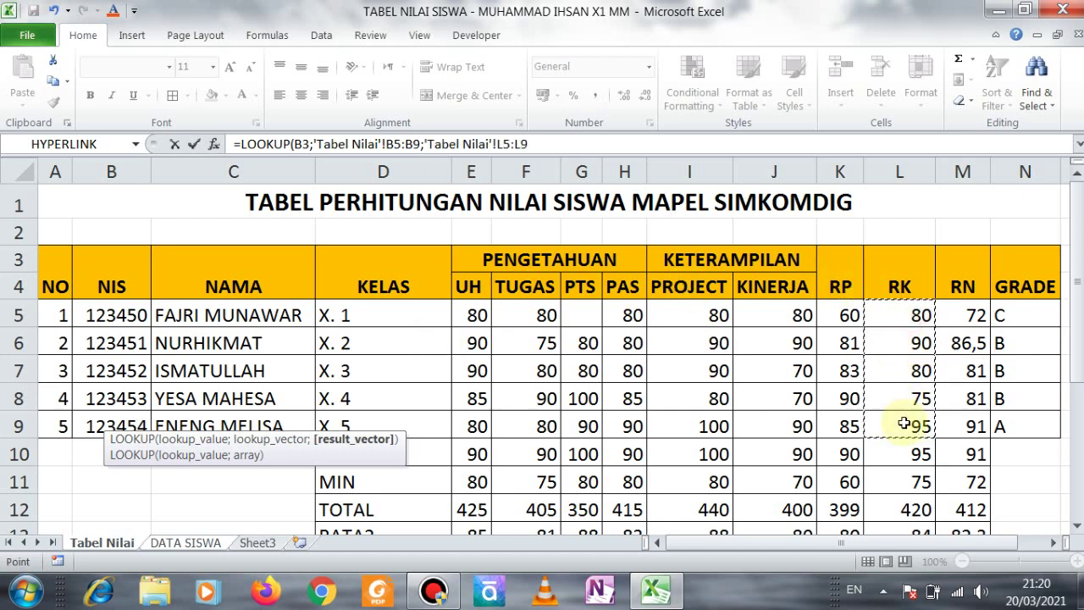
pyautogui.press('Escape')
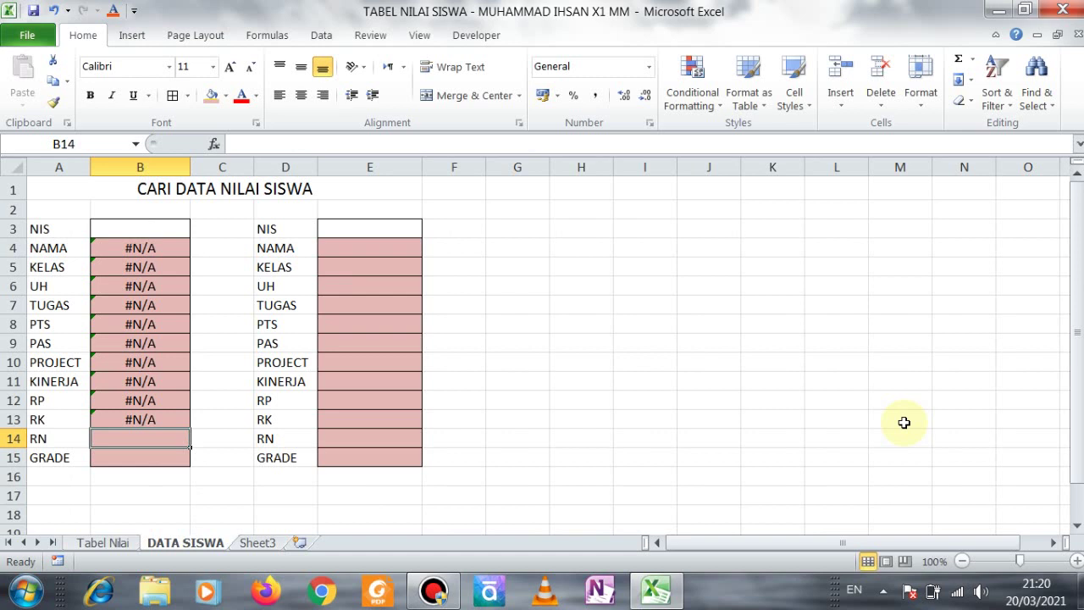
# - Enter =LOOKUP(B3;'Tabel Nilai'!B5:B9;'Tabel Nilai'!N5:N9) in the RN answer cell B14
pyautogui.click(171, 443)
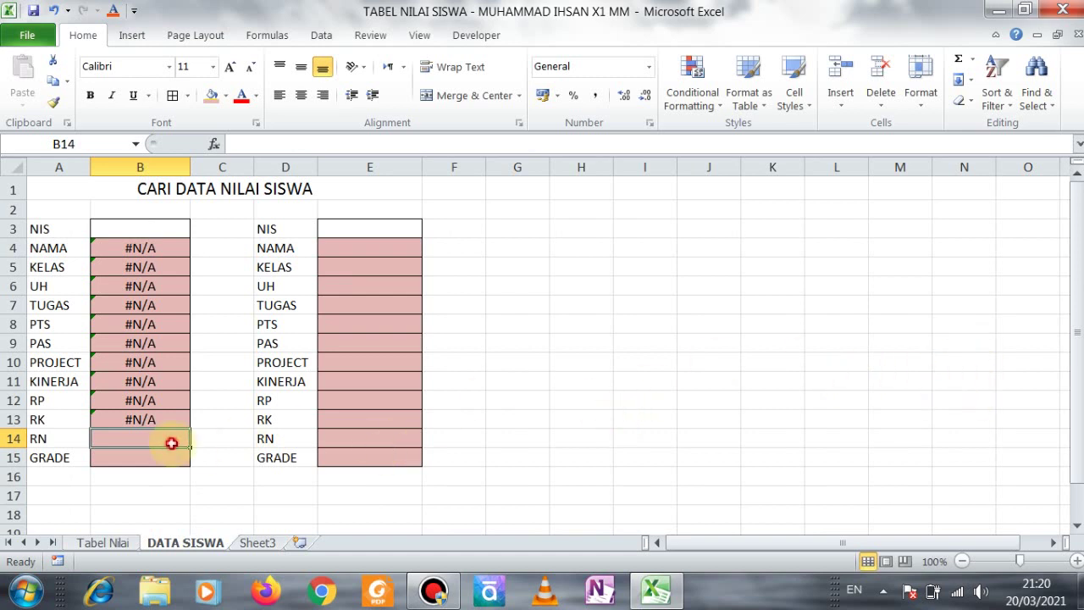
pyautogui.doubleClick(171, 443)
pyautogui.write('=LOO')
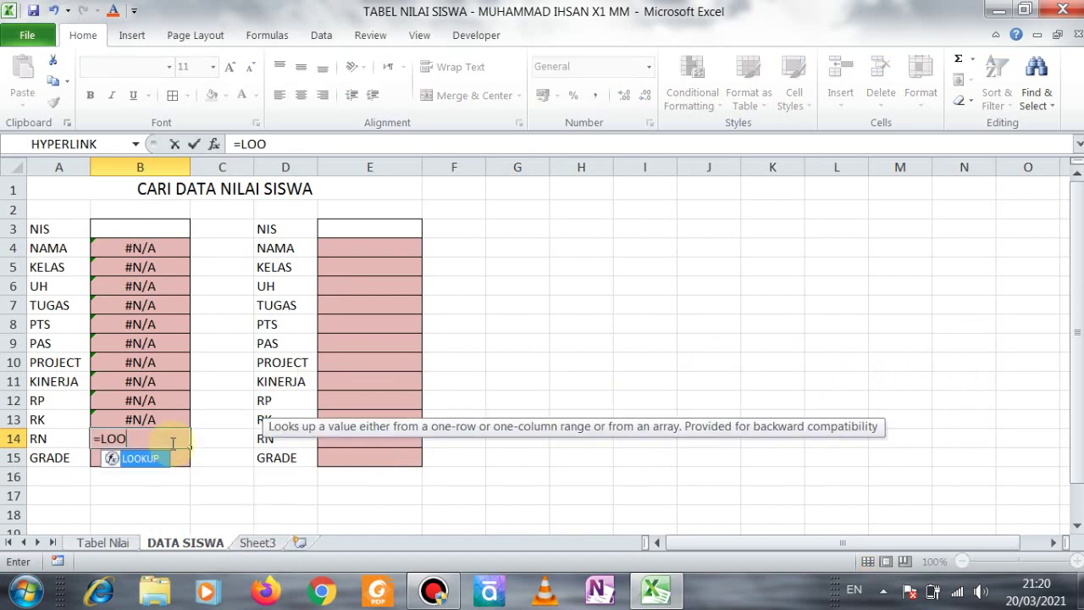
pyautogui.write('KUP(')
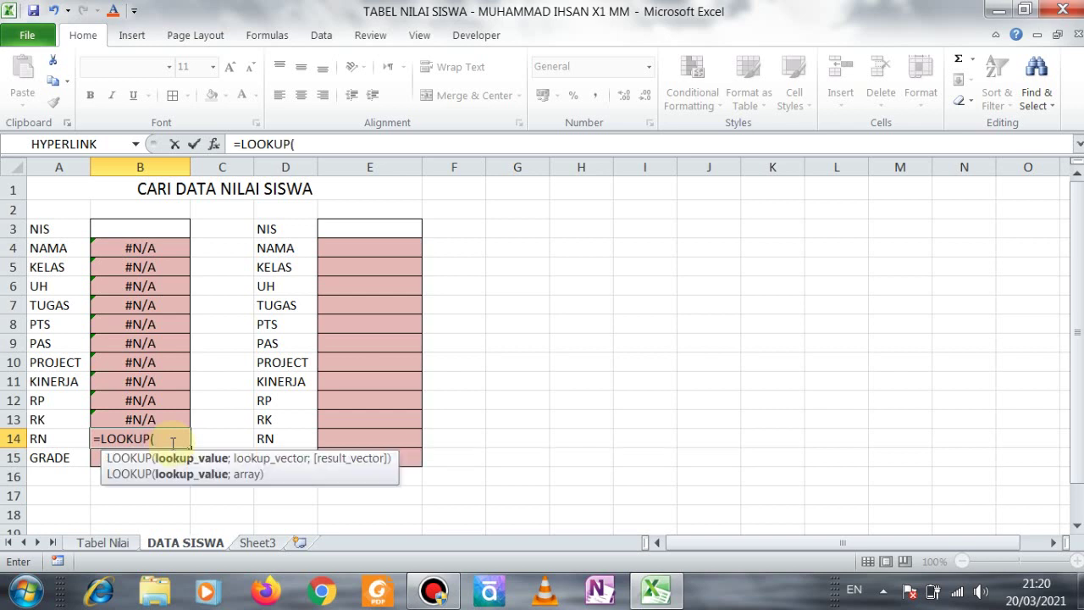
pyautogui.write('B3')
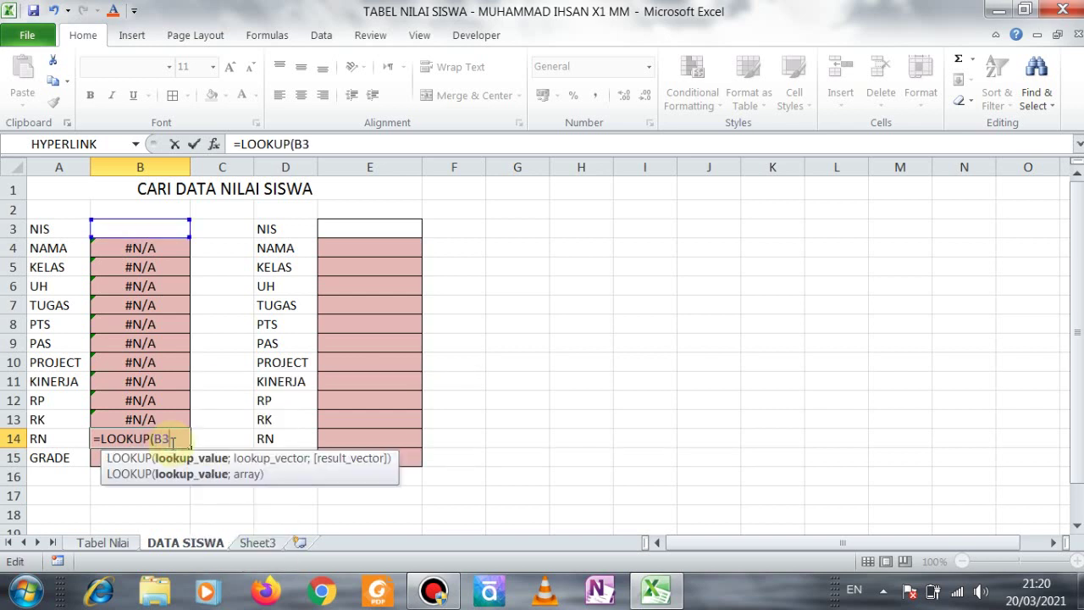
pyautogui.write(';')
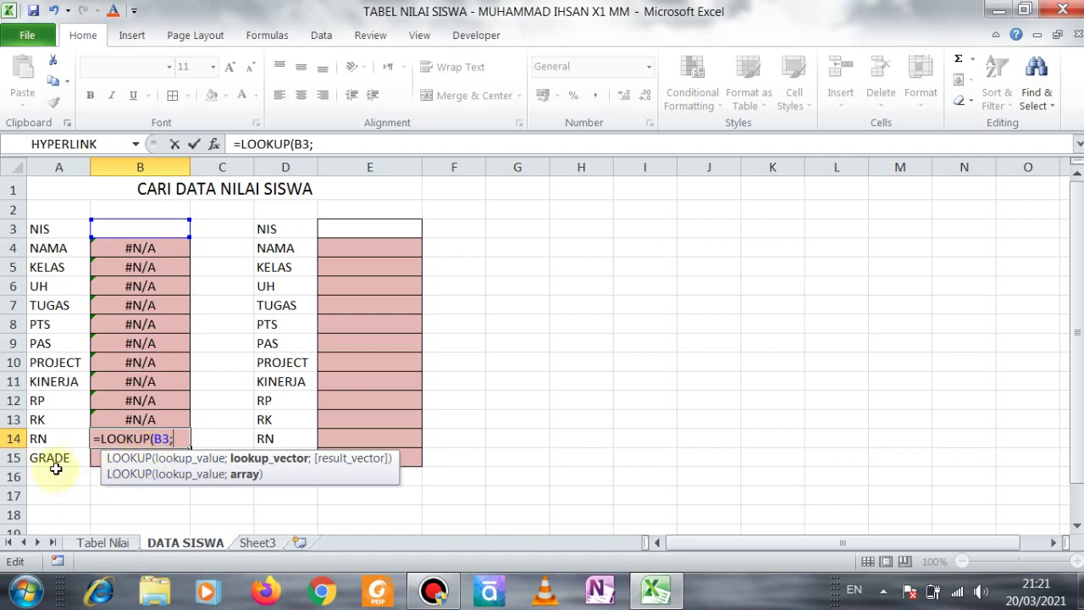
pyautogui.click(102, 543)
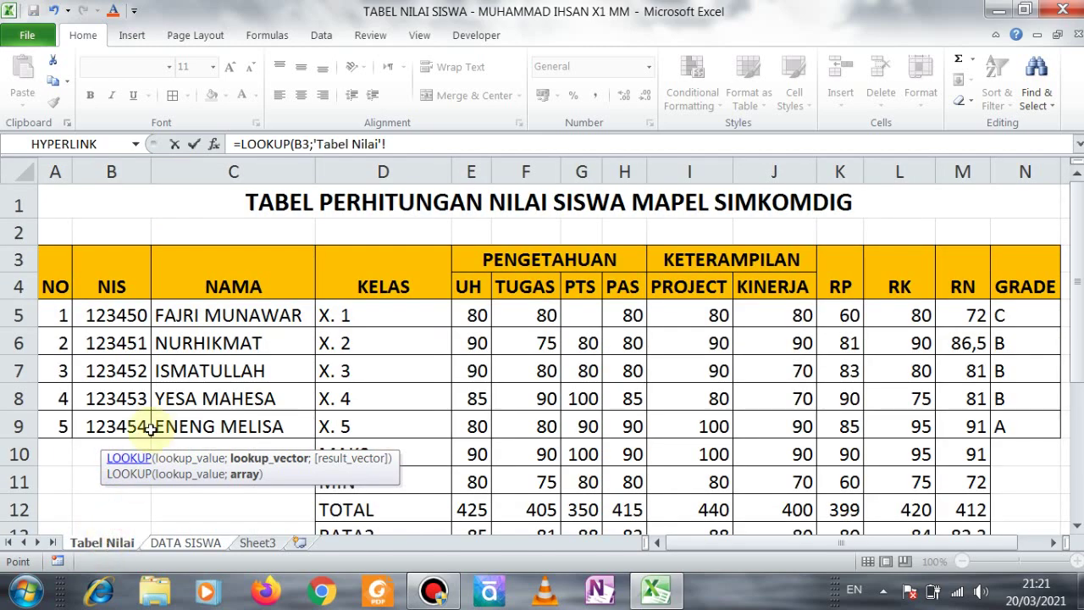
pyautogui.moveTo(112, 315); pyautogui.dragTo(105, 421)
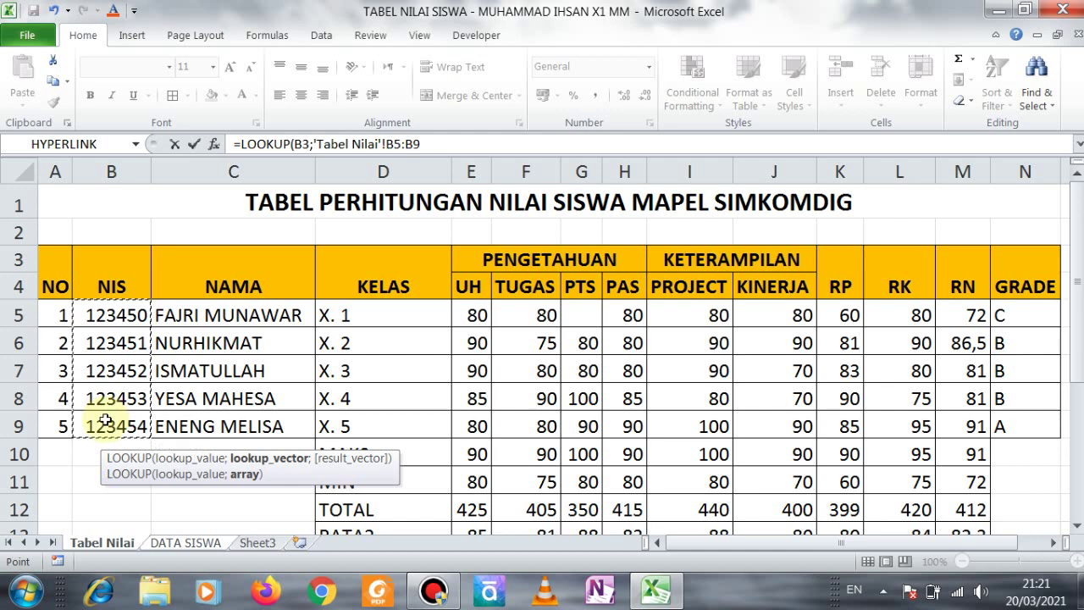
pyautogui.write(';')
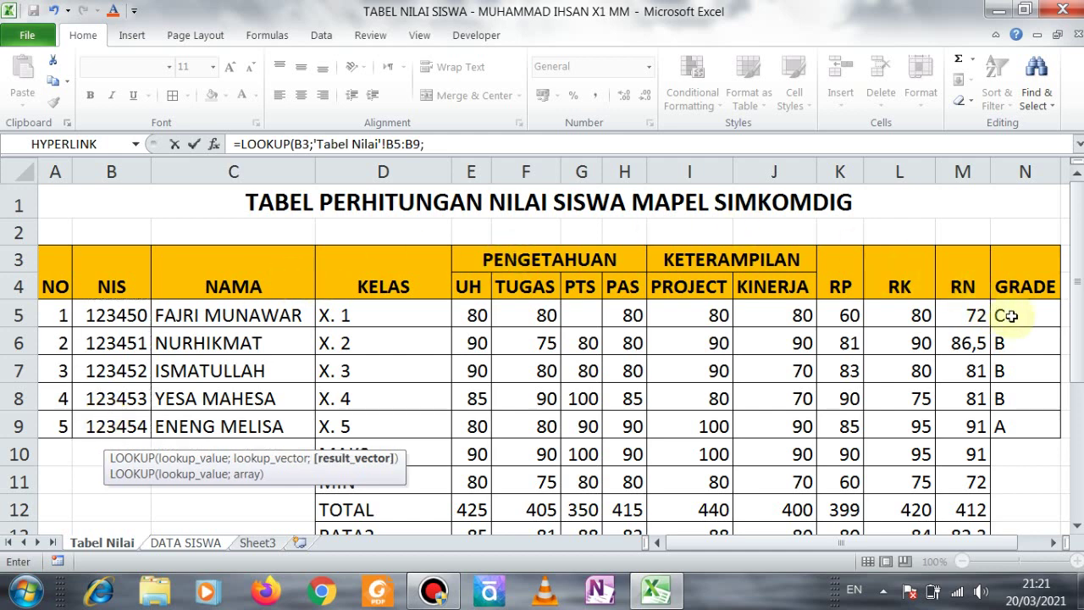
pyautogui.moveTo(1008, 315); pyautogui.dragTo(1005, 415)
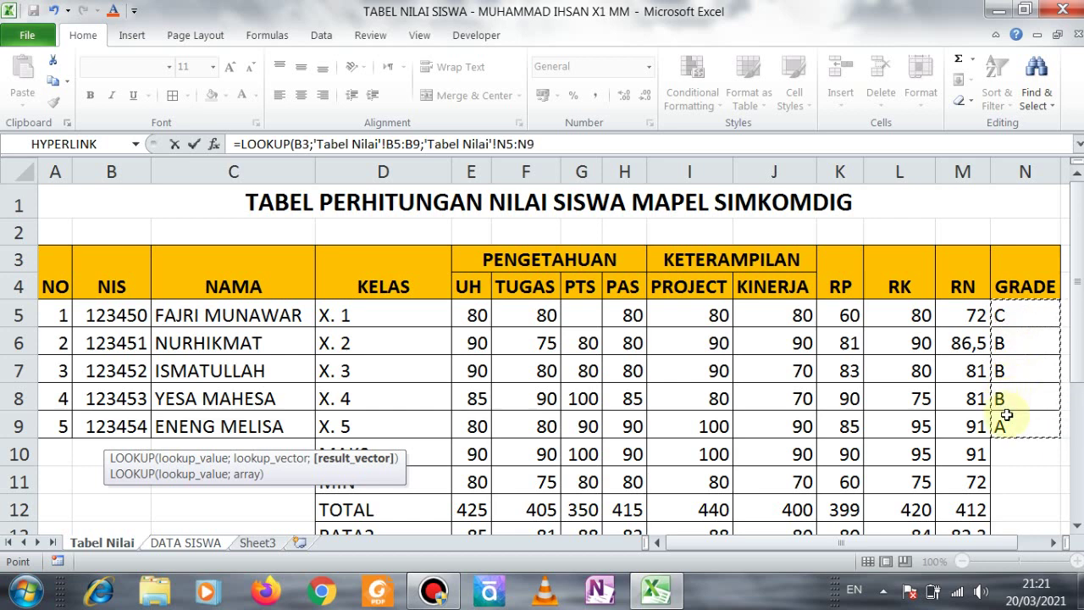
pyautogui.write(')')
pyautogui.press('Return')
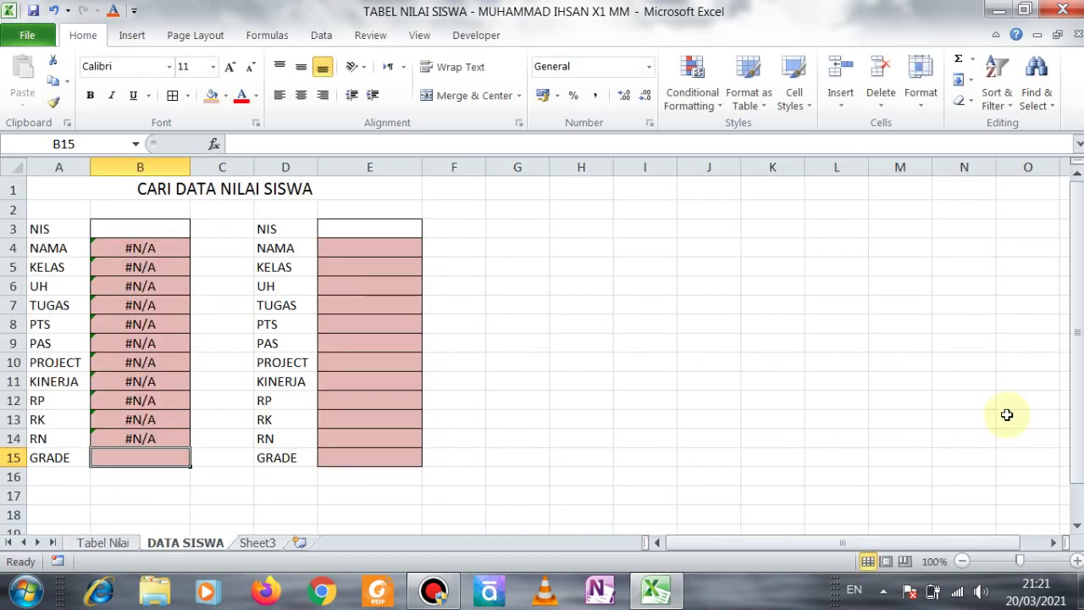
# - Check the RK and RN formulas and correct the result range in B14 to 'Tabel Nilai'!M5:M9
pyautogui.click(153, 436)
pyautogui.click(150, 427)
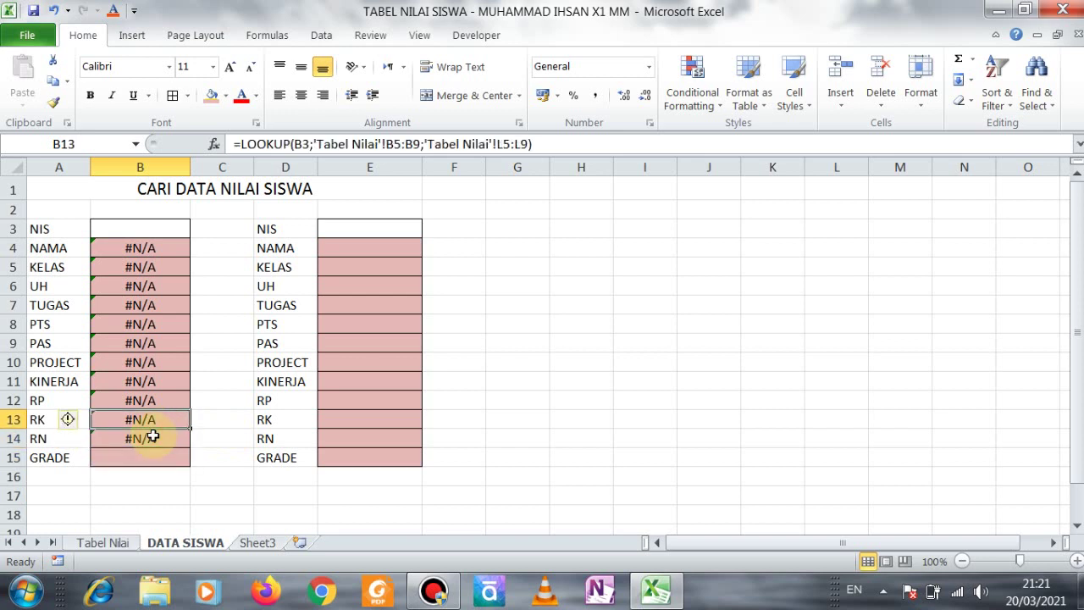
pyautogui.click(150, 436)
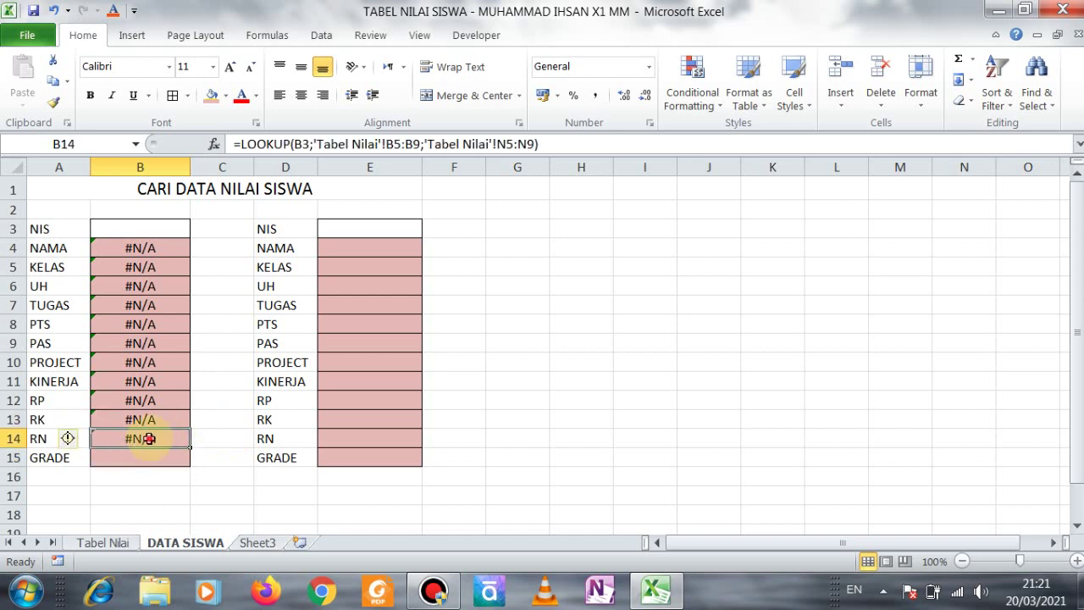
pyautogui.doubleClick(149, 438)
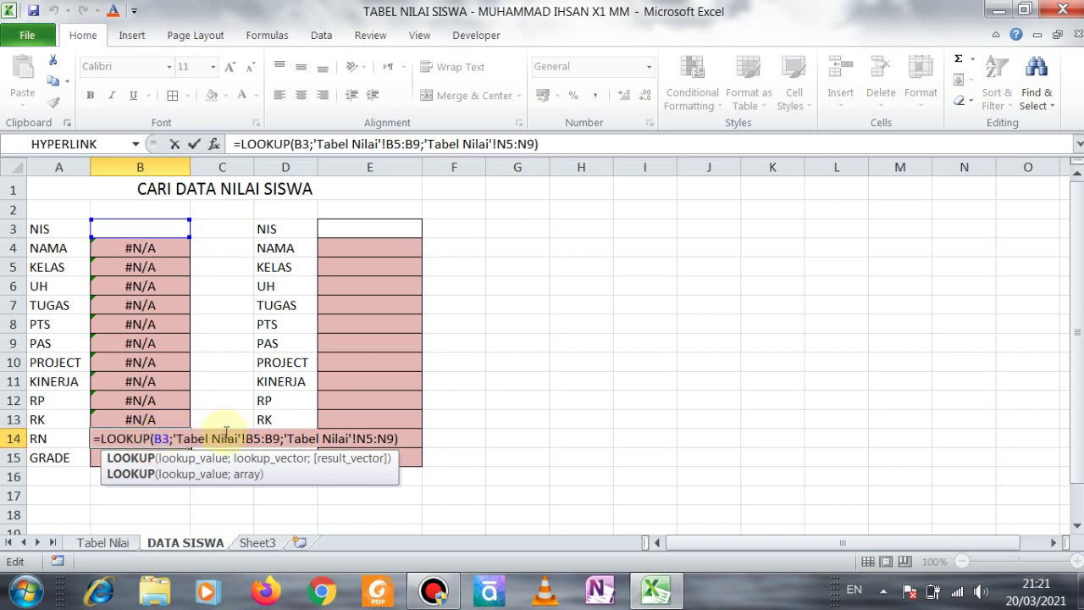
pyautogui.click(227, 437)
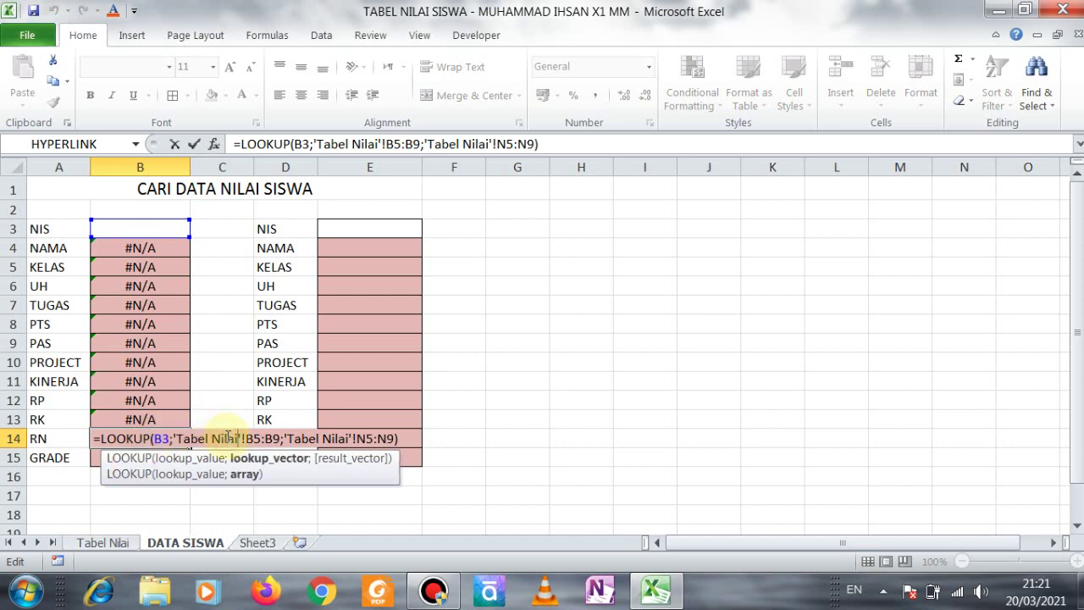
pyautogui.press('Right')
pyautogui.press('Right')
pyautogui.press('Right')
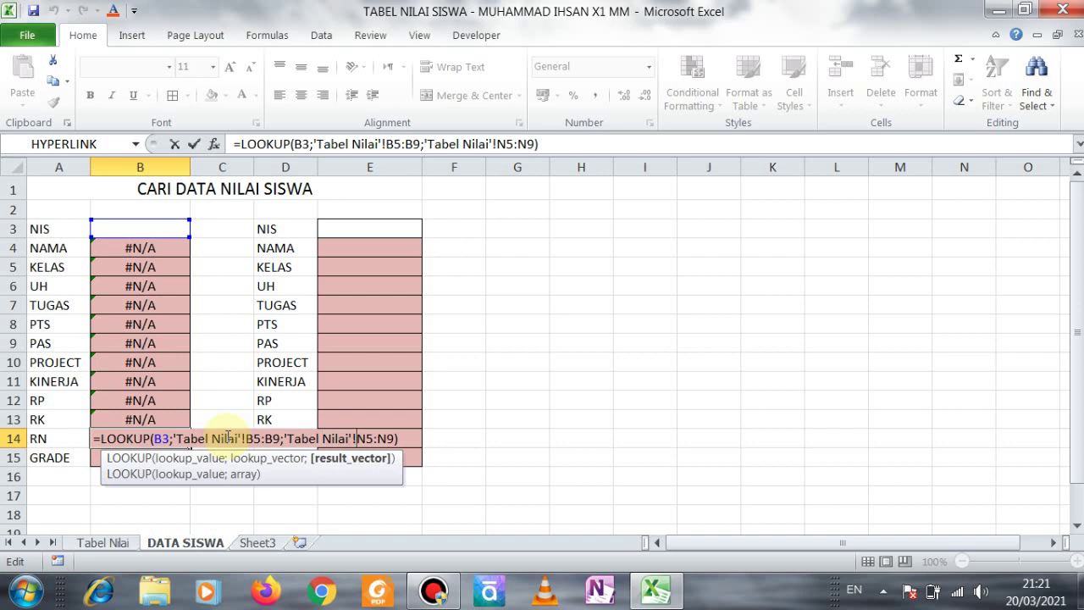
pyautogui.press('BackSpace')
pyautogui.write('M')
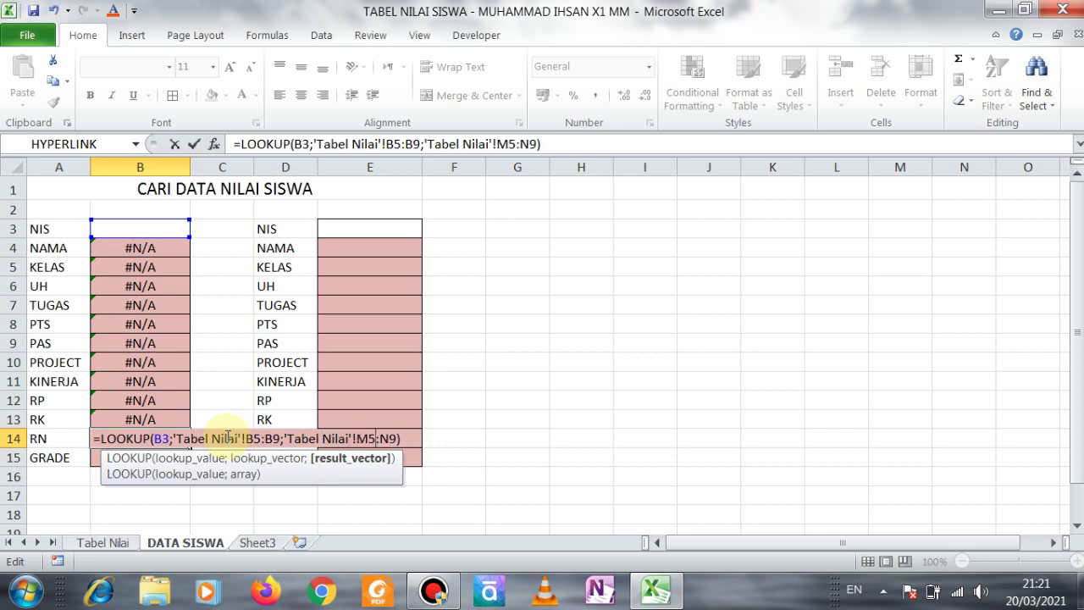
pyautogui.press('BackSpace')
pyautogui.write('M')
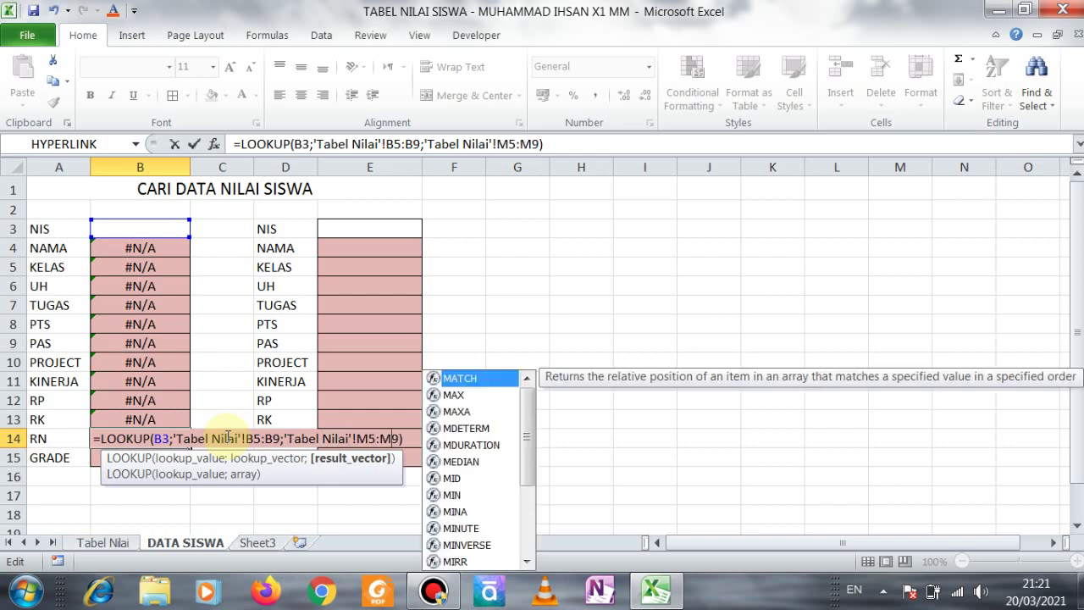
pyautogui.press('Return')
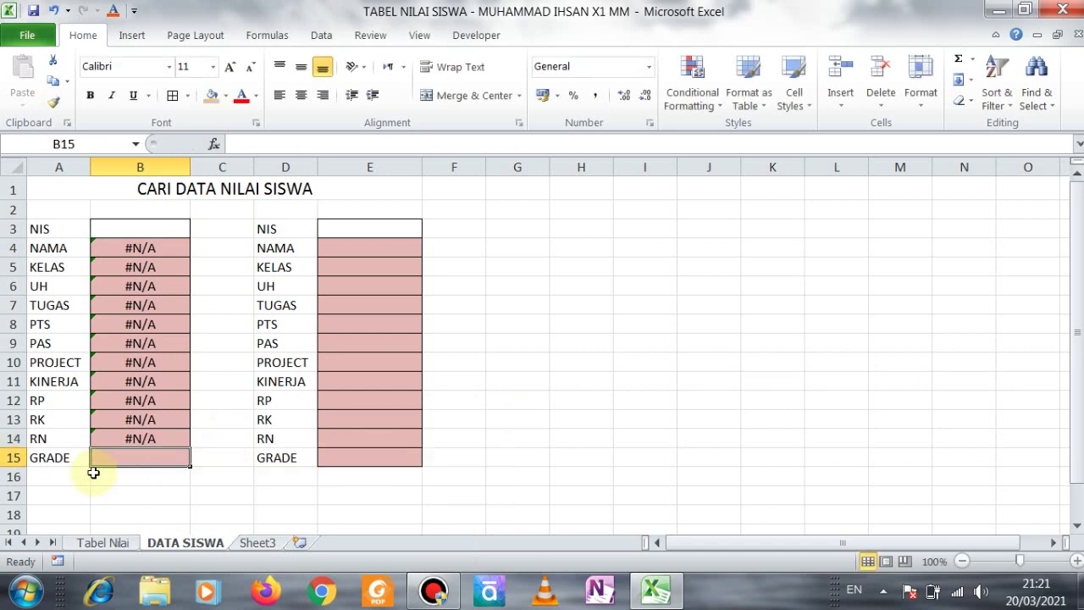
# - Enter =LOOKUP(B3;'Tabel Nilai'!B5:B9;'Tabel Nilai'!N5:N9) in the GRADE answer cell B15
pyautogui.write('=LOOK')
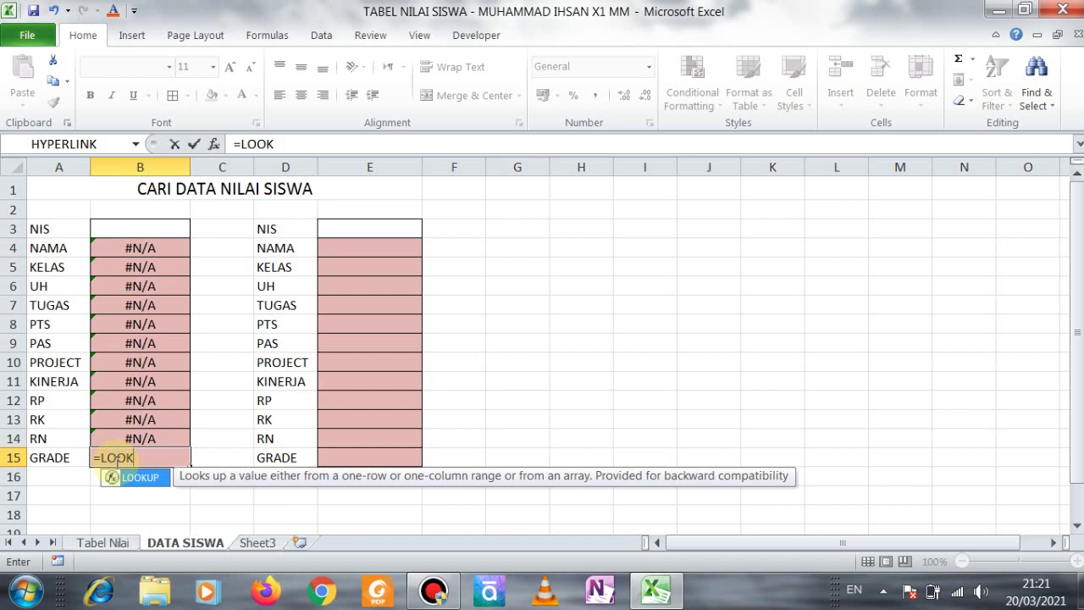
pyautogui.write('UP(')
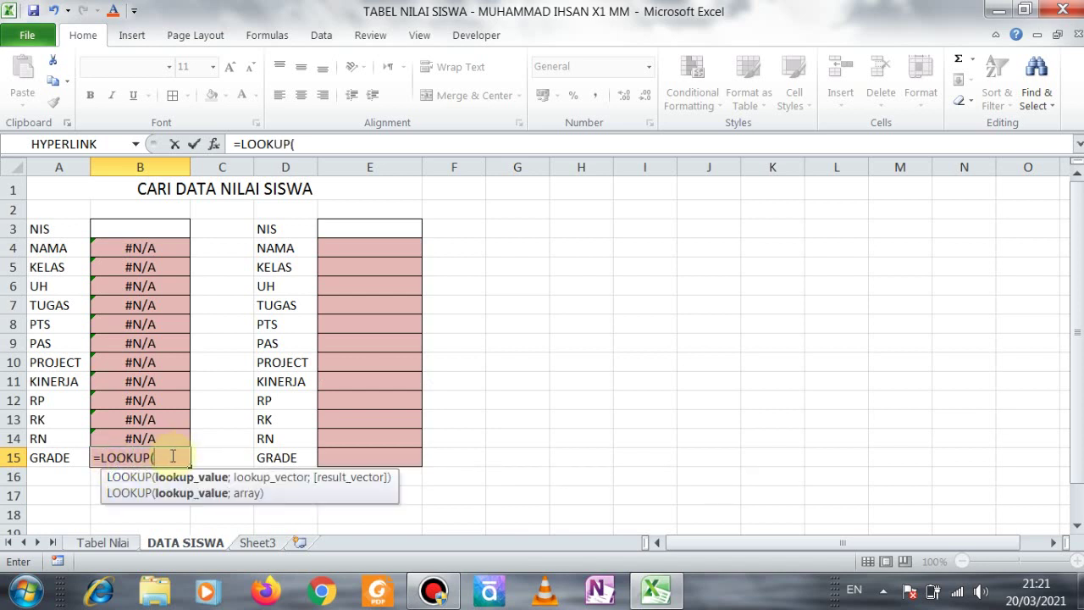
pyautogui.write('B3;')
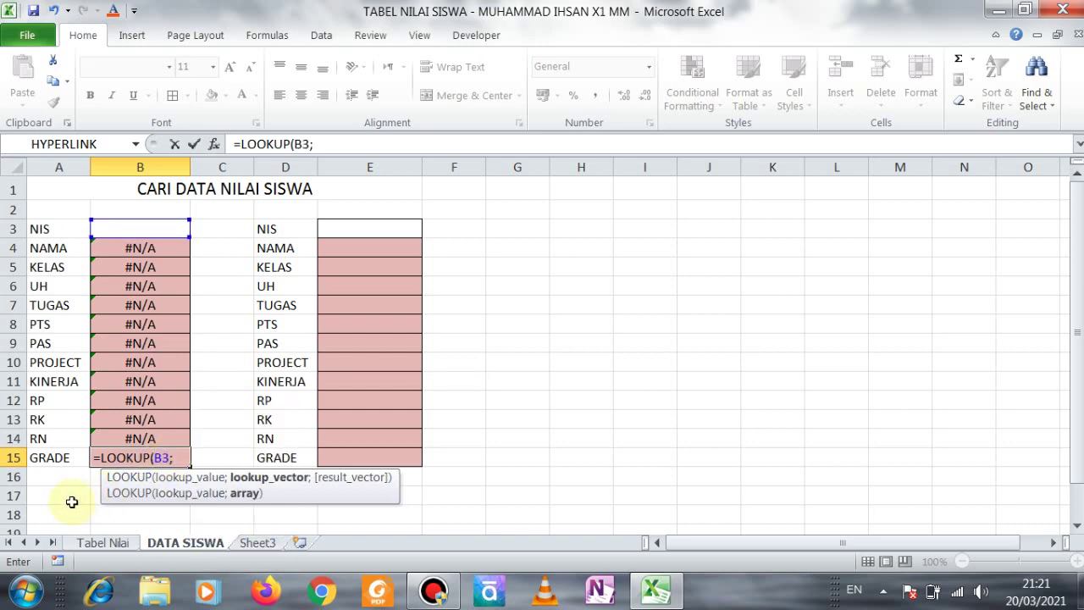
pyautogui.click(102, 542)
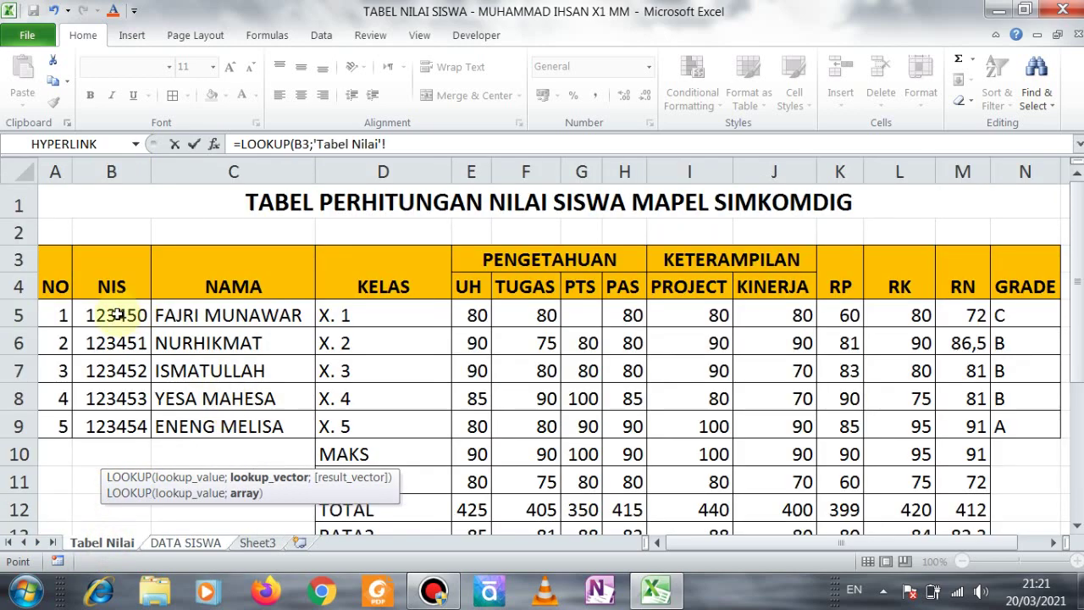
pyautogui.moveTo(110, 315); pyautogui.dragTo(115, 415)
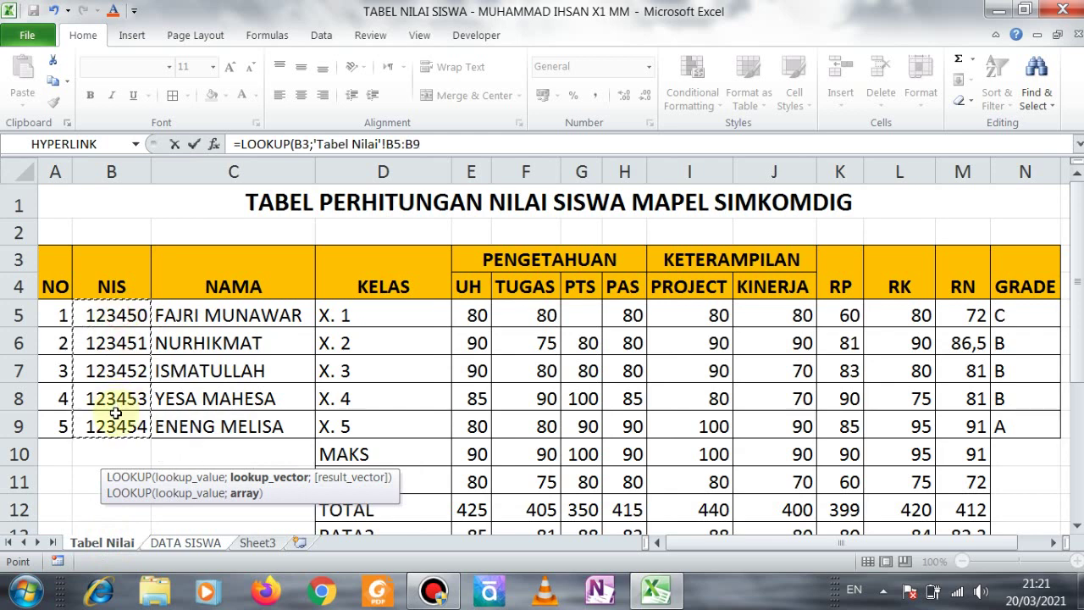
pyautogui.write(';')
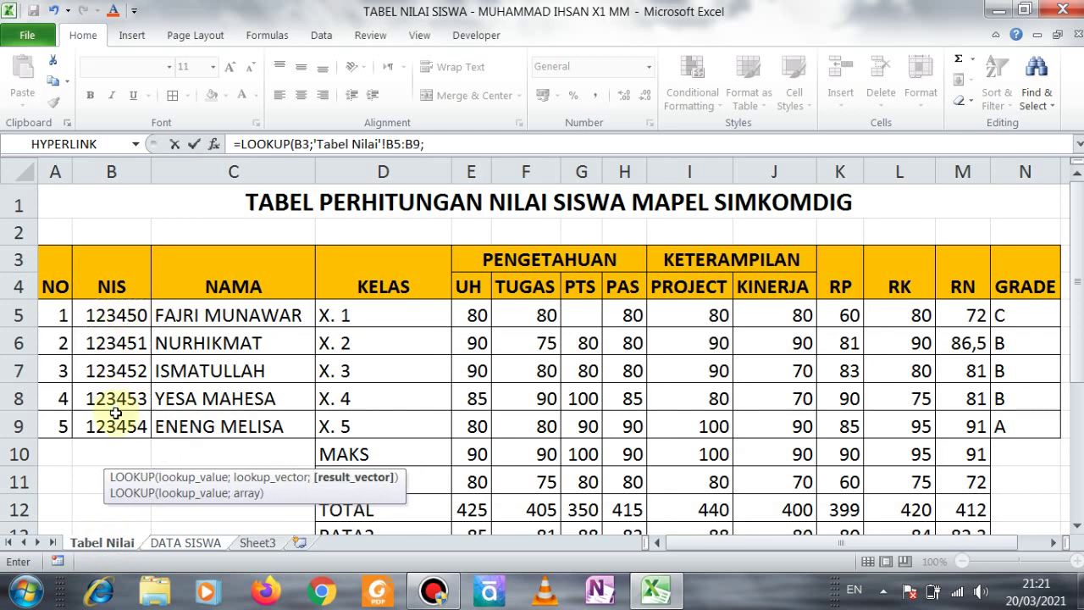
pyautogui.click(175, 544)
pyautogui.click(105, 544)
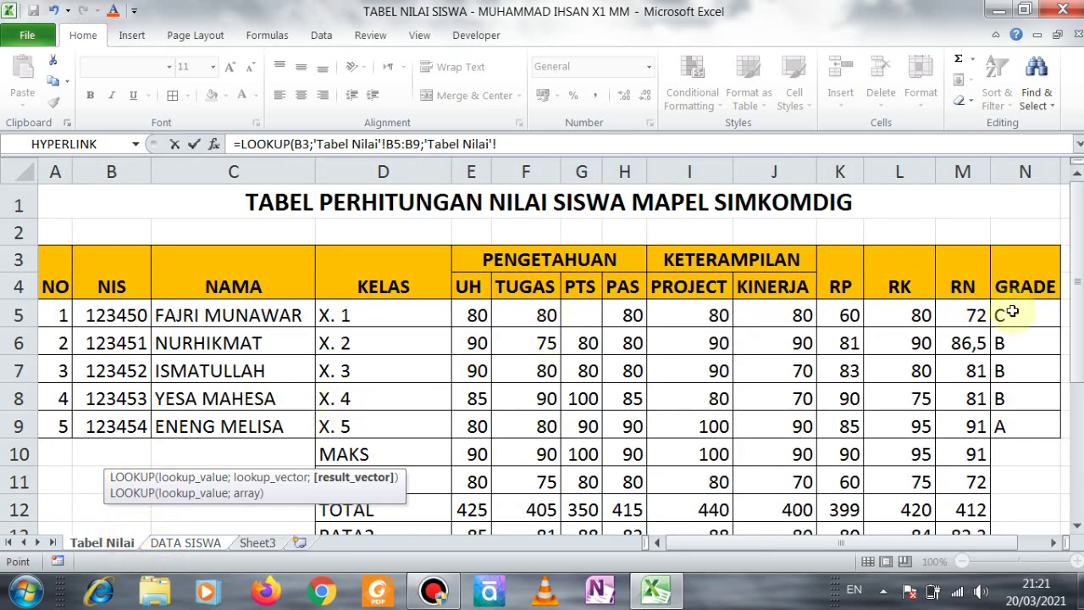
pyautogui.moveTo(1012, 315); pyautogui.dragTo(1011, 418)
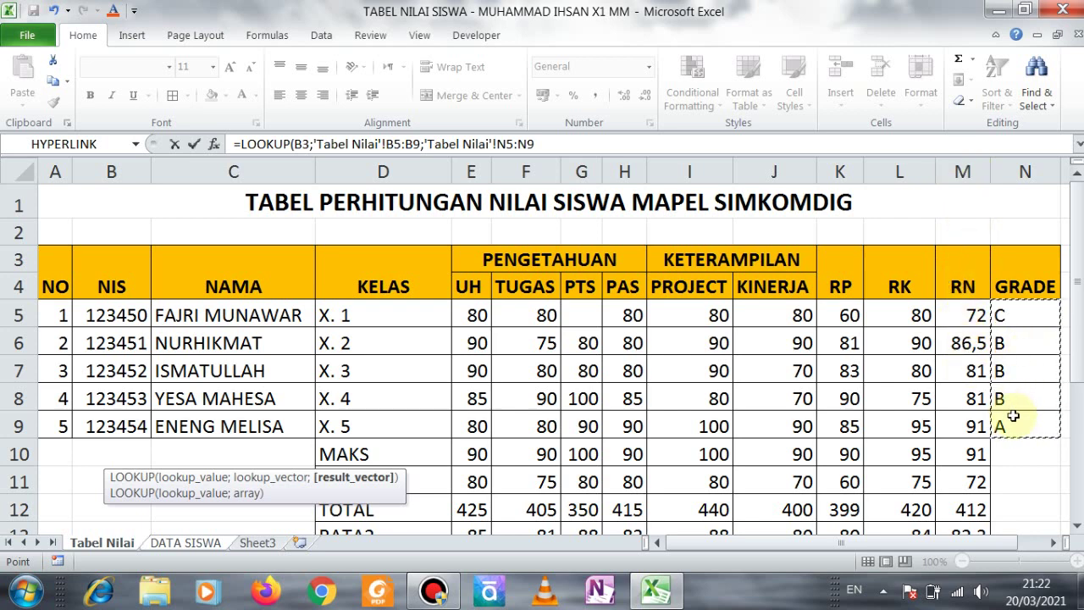
pyautogui.write(')')
pyautogui.press('Return')
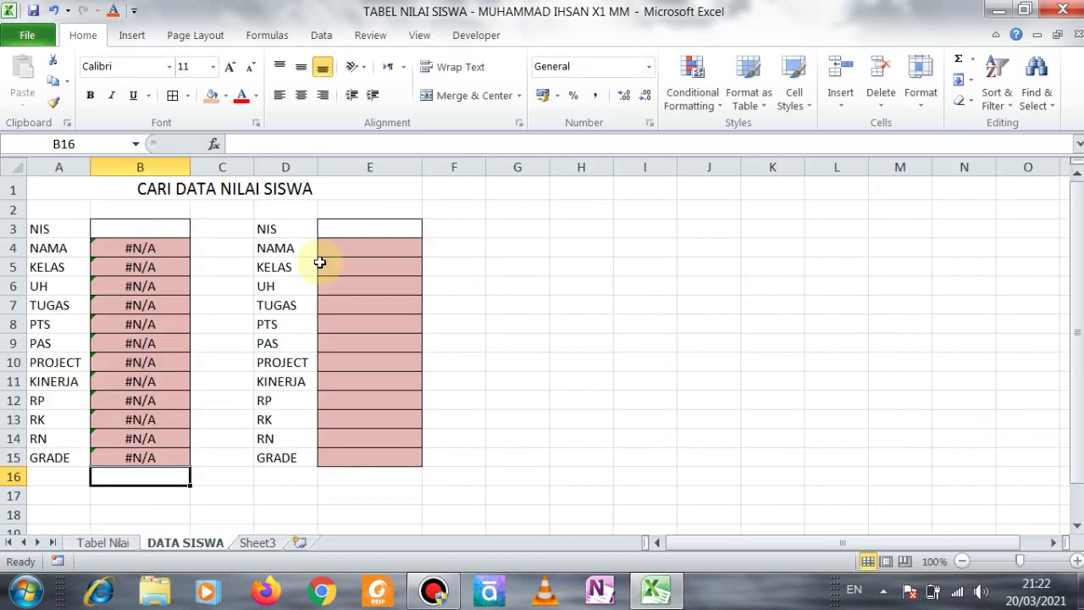
# - Enter the first student's NIS in B3 and compare the retrieved fields with that student's row on the Tabel Nilai sheet
pyautogui.doubleClick(150, 229)
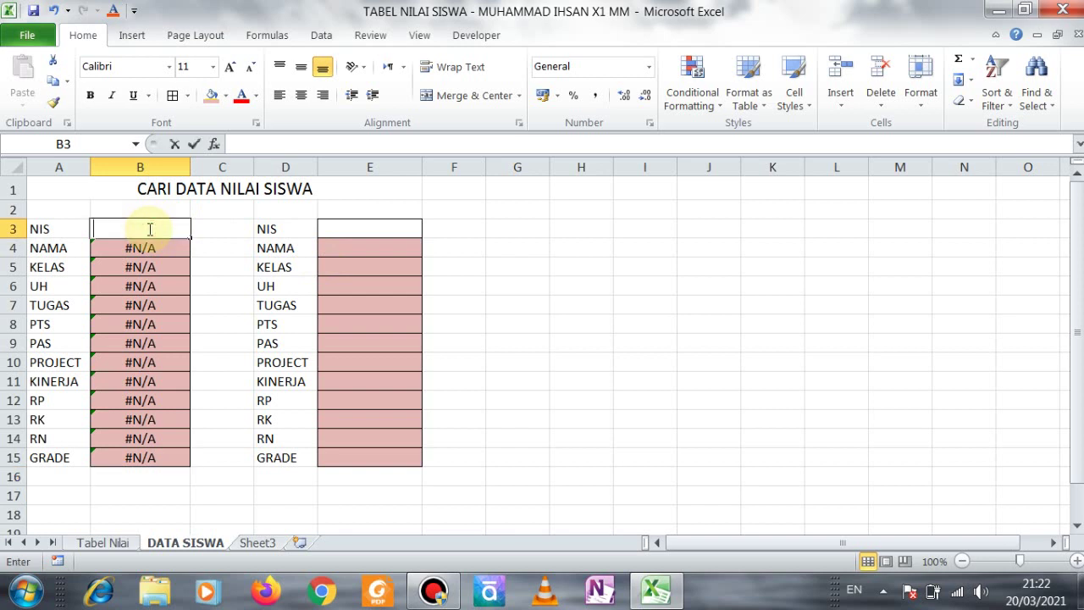
pyautogui.write('1234')
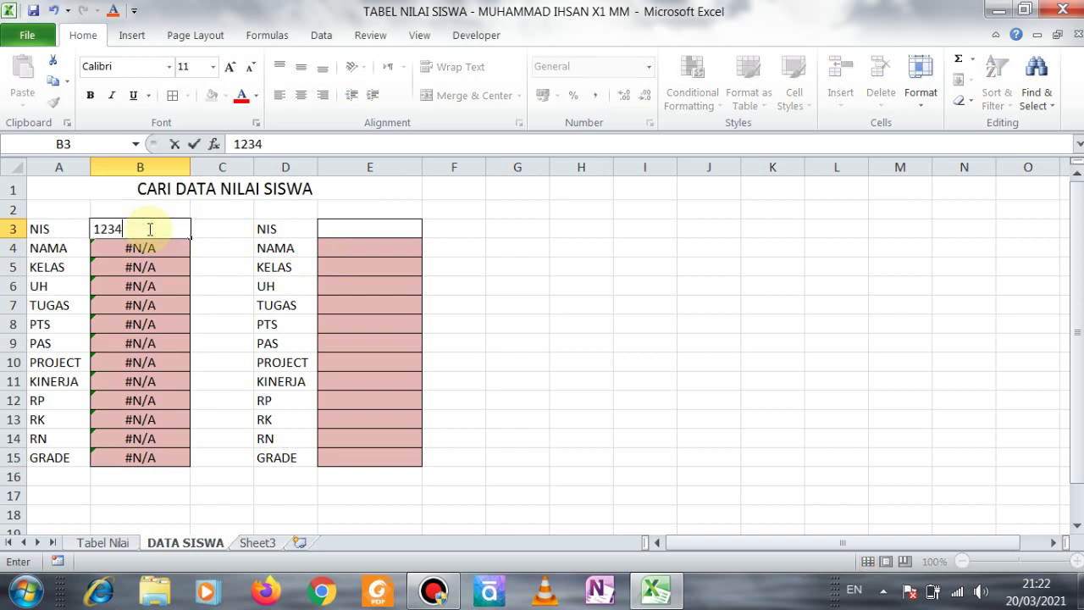
pyautogui.write('50')
pyautogui.press('Return')
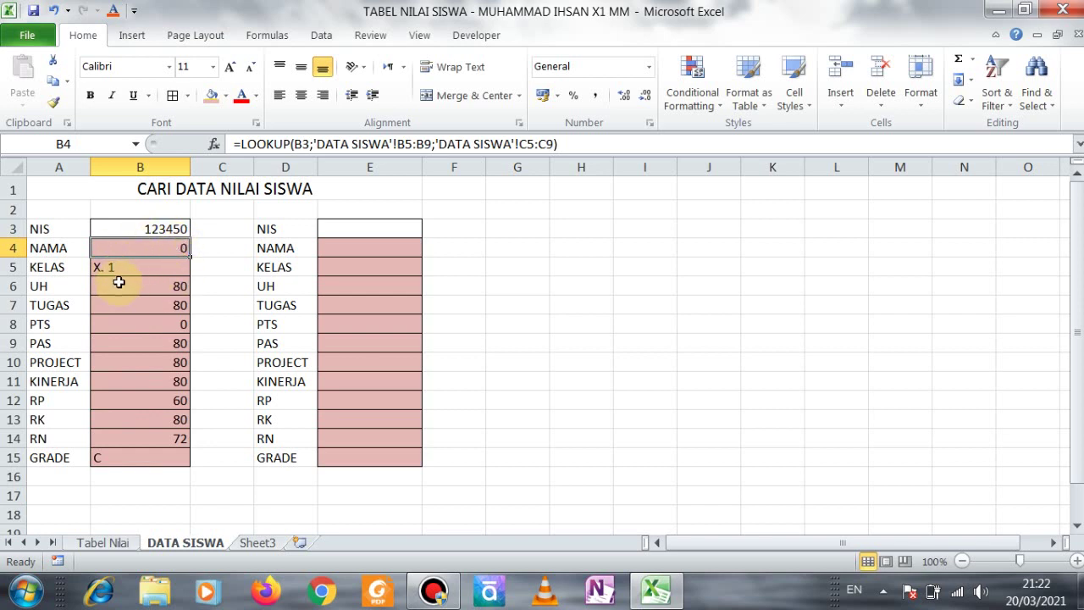
pyautogui.click(102, 542)
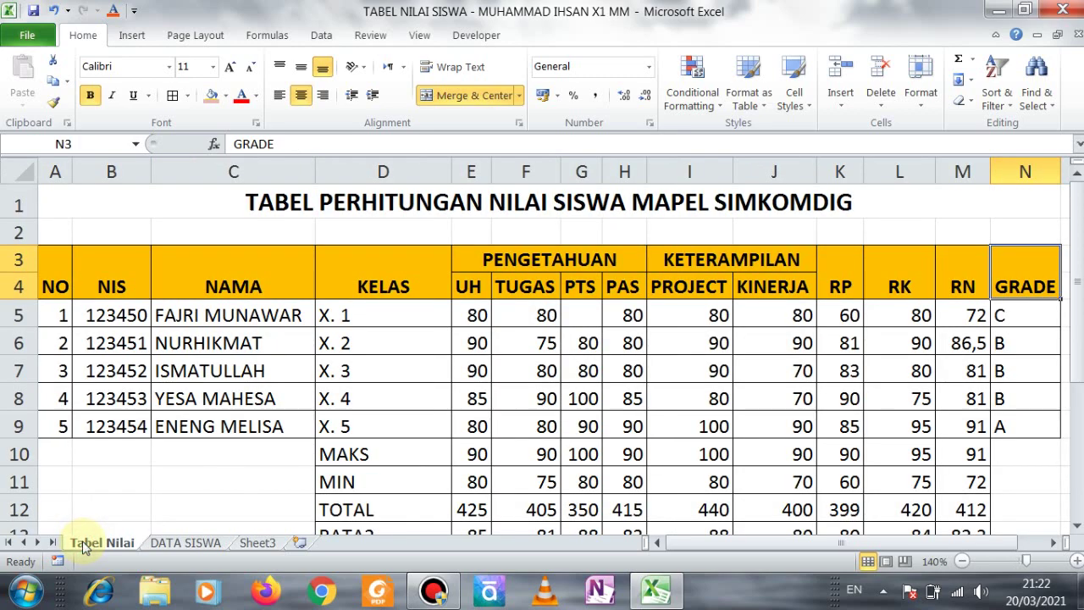
pyautogui.click(170, 546)
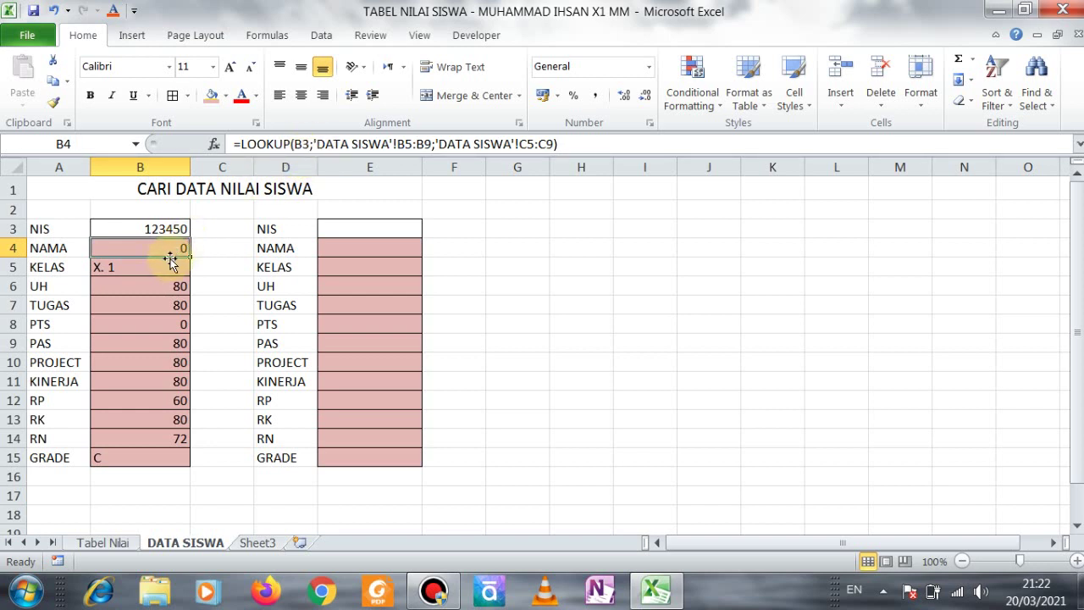
# - Correct the NAMA formula in B4 to =LOOKUP(B3;'TABEL NILAI'!B5:B9;'TABEL NILAI'!C5:C9) and widen column B to fit the full name
pyautogui.click(344, 145)
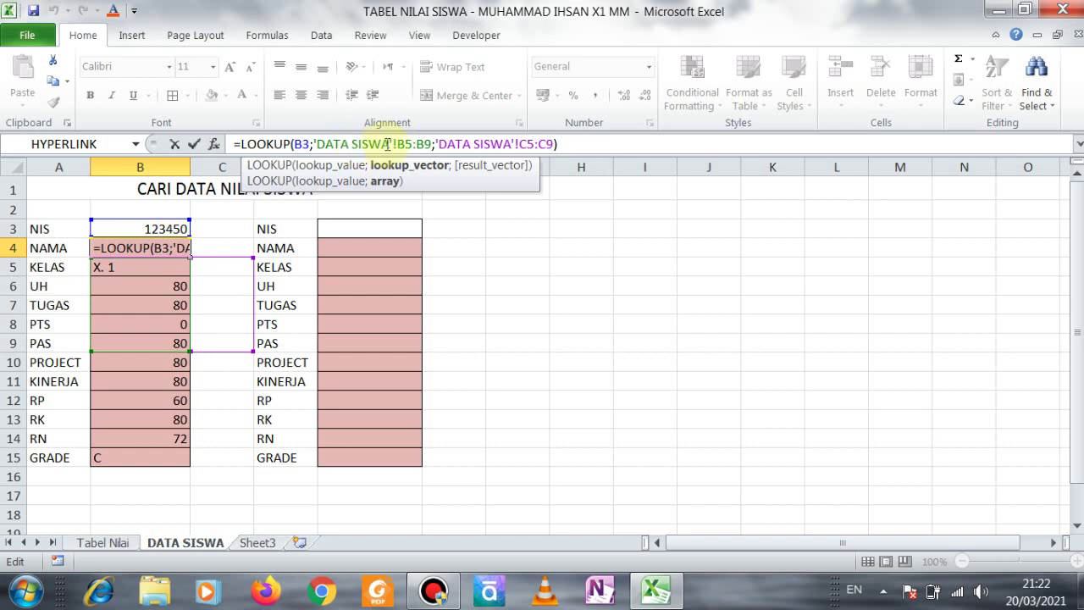
pyautogui.moveTo(390, 144); pyautogui.dragTo(320, 144)
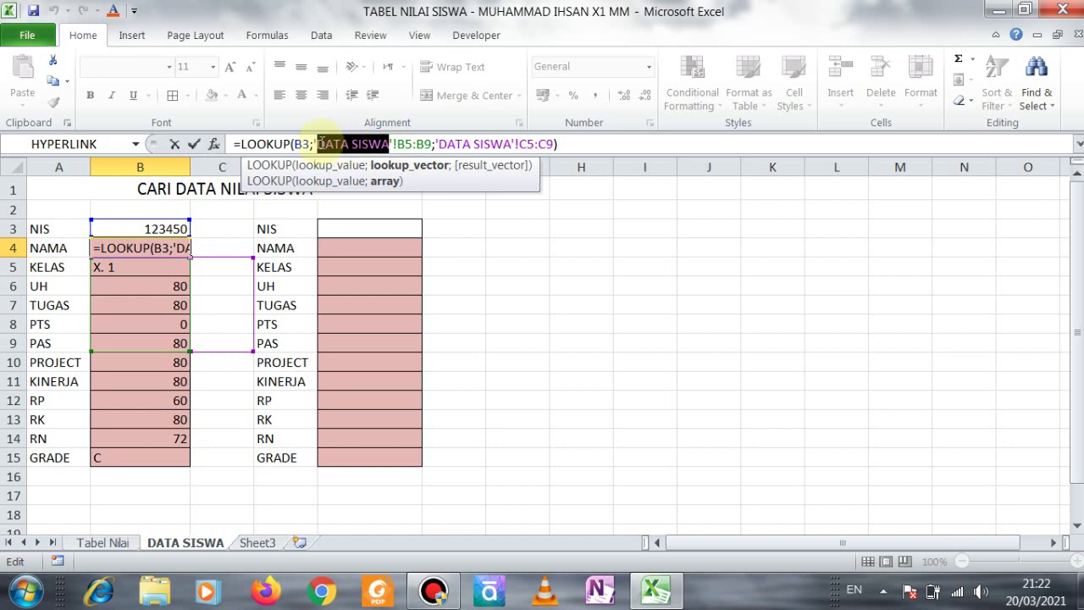
pyautogui.write('TABEL')
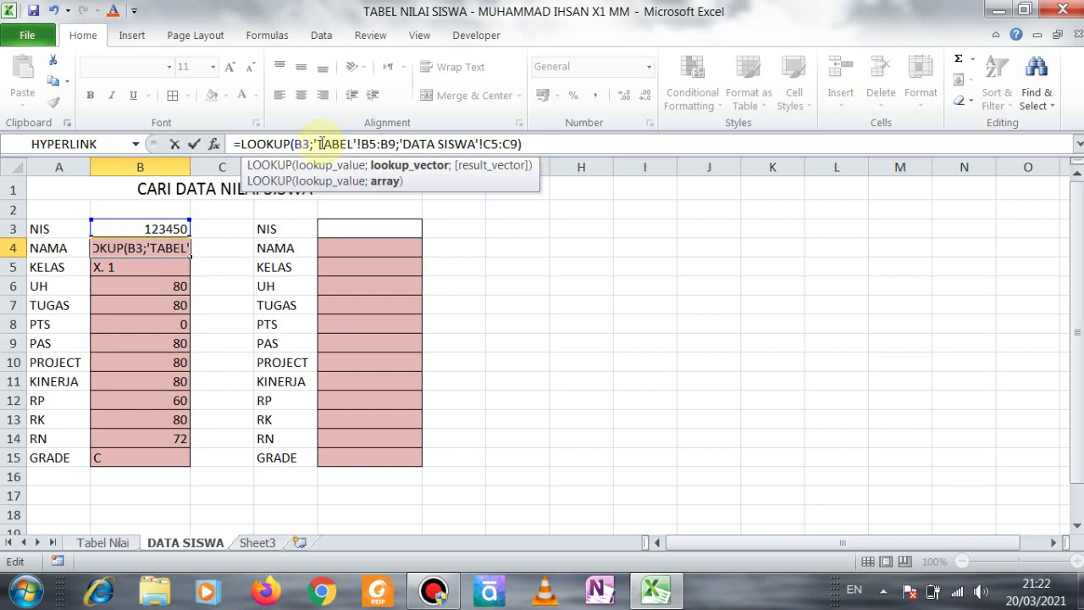
pyautogui.write(' NILAI')
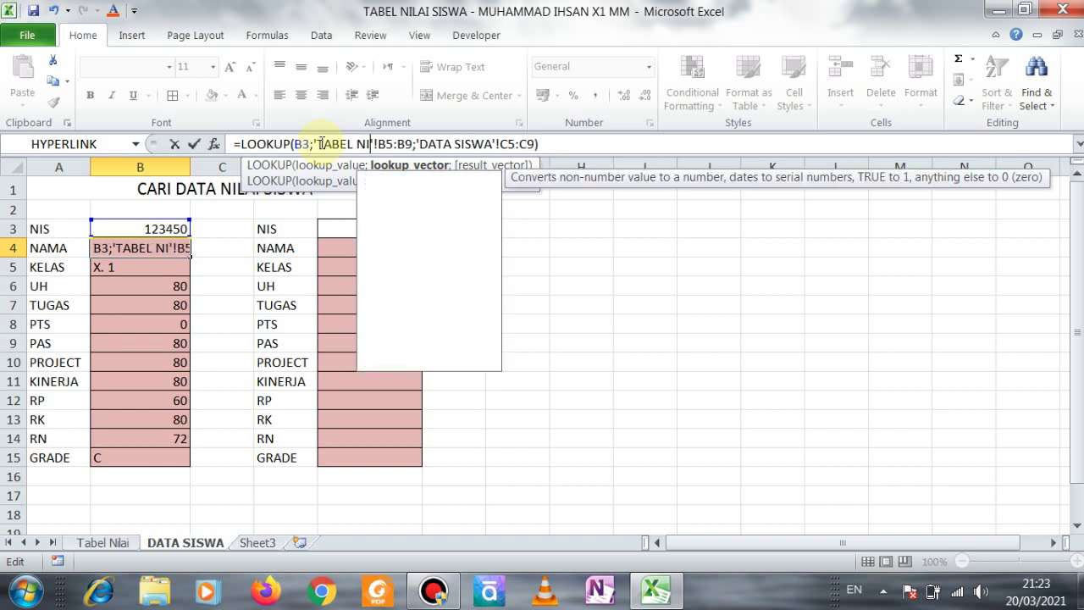
pyautogui.press('Right')
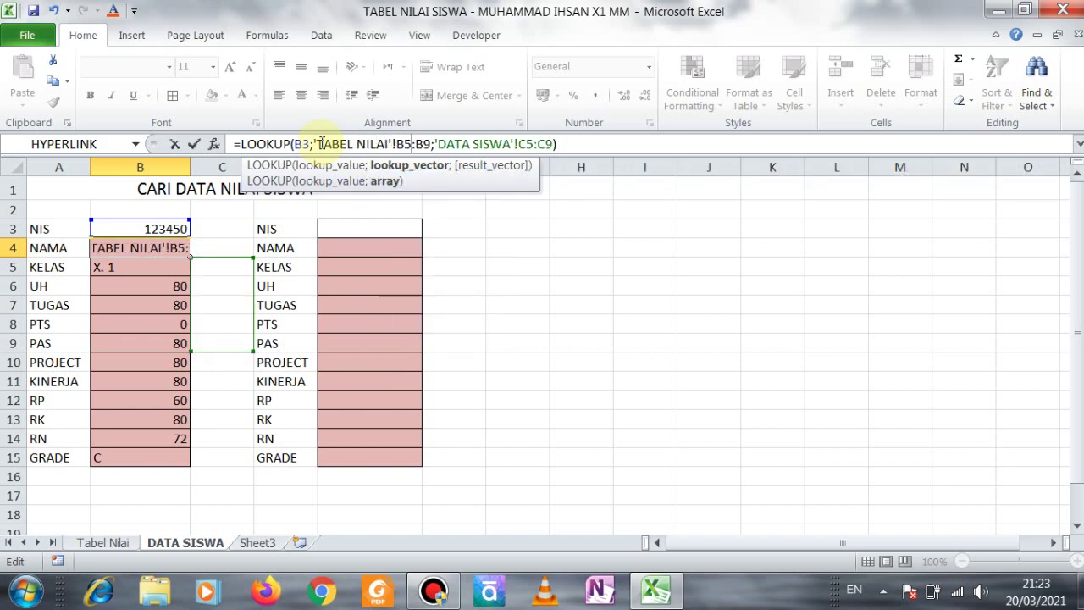
pyautogui.press('Right')
pyautogui.press('Right')
pyautogui.press('Right')
pyautogui.press('Right')
pyautogui.hotkey('shift', 'Right')
pyautogui.hotkey('shift', 'Right')
pyautogui.hotkey('shift', 'Right')
pyautogui.hotkey('shift', 'Right')
pyautogui.hotkey('shift', 'Right')
pyautogui.hotkey('shift', 'Right')
pyautogui.hotkey('shift', 'Right')
pyautogui.hotkey('shift', 'Right')
pyautogui.hotkey('shift', 'Right')
pyautogui.hotkey('shift', 'Right')
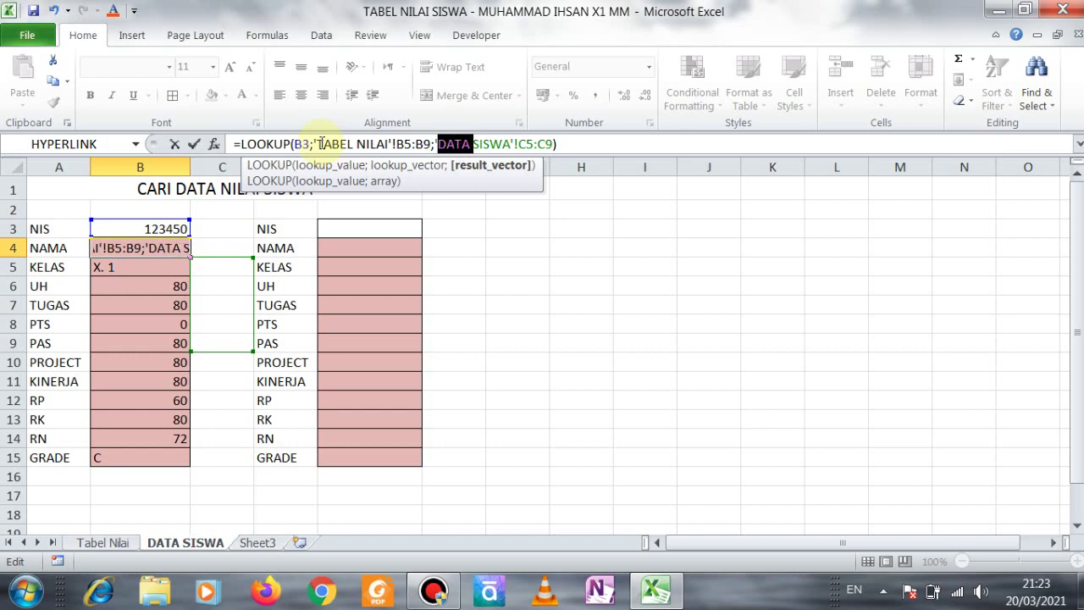
pyautogui.write('TABEL ')
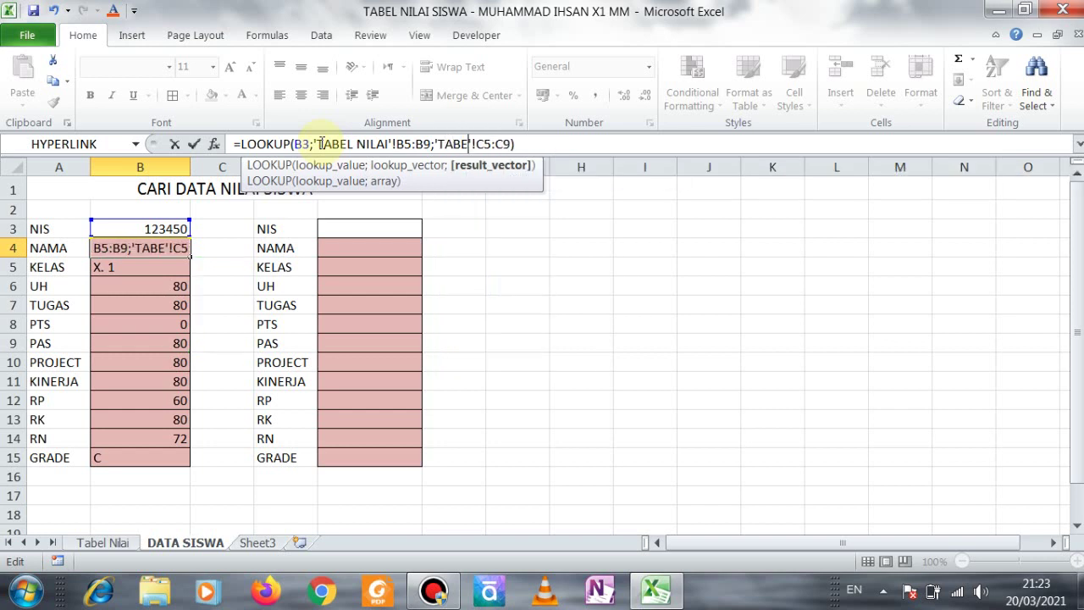
pyautogui.write('NILAI')
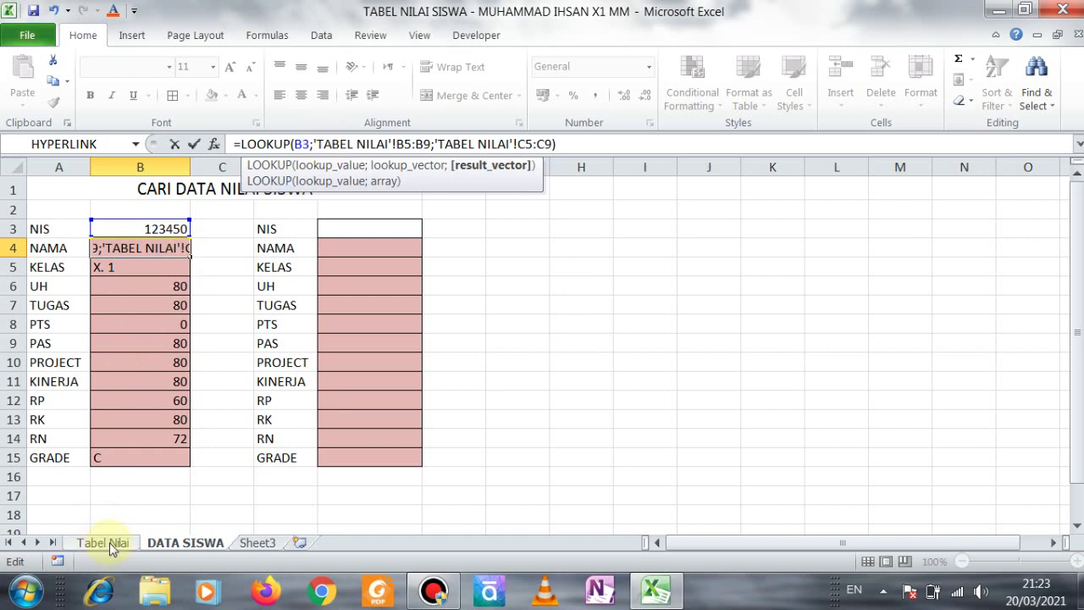
pyautogui.press('Return')
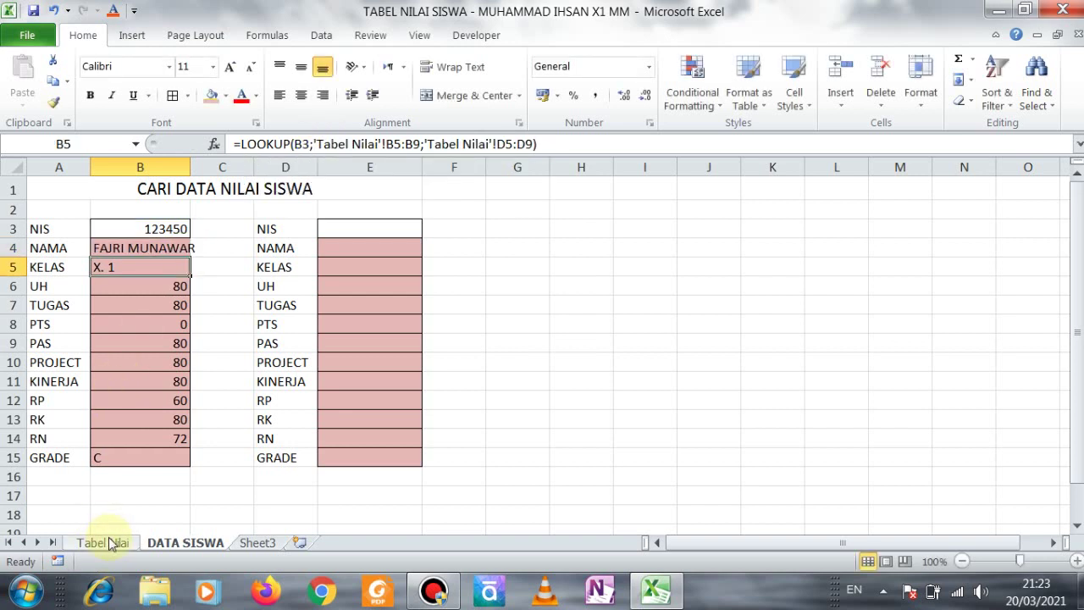
pyautogui.moveTo(190, 167); pyautogui.dragTo(219, 169)
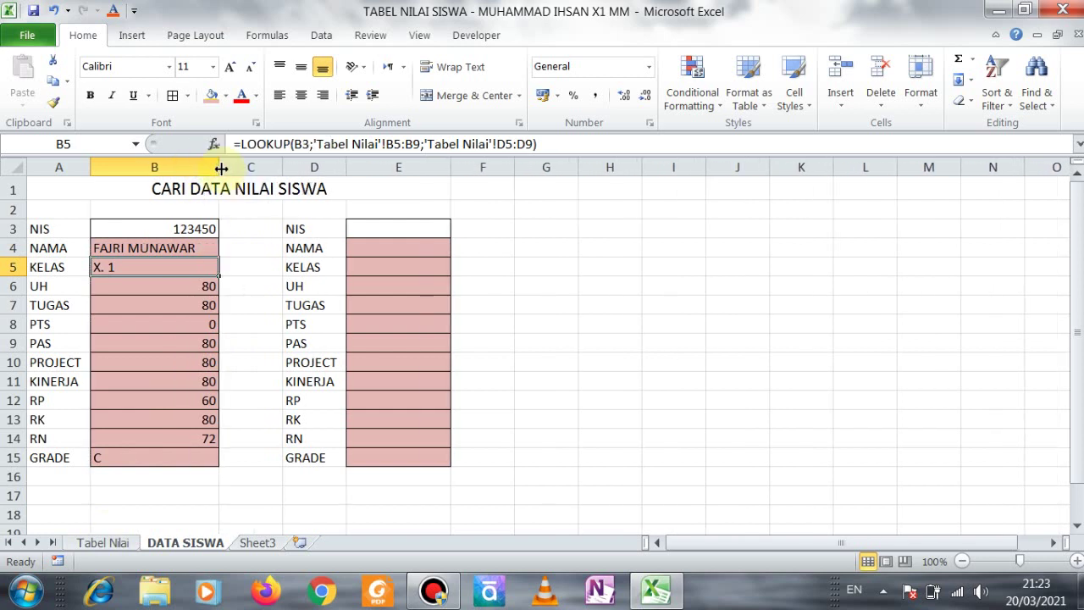
# - Check the NAMA and PTS formulas in B4 and B8, and compare the PTS result with source cell G5 on Tabel Nilai
pyautogui.click(173, 249)
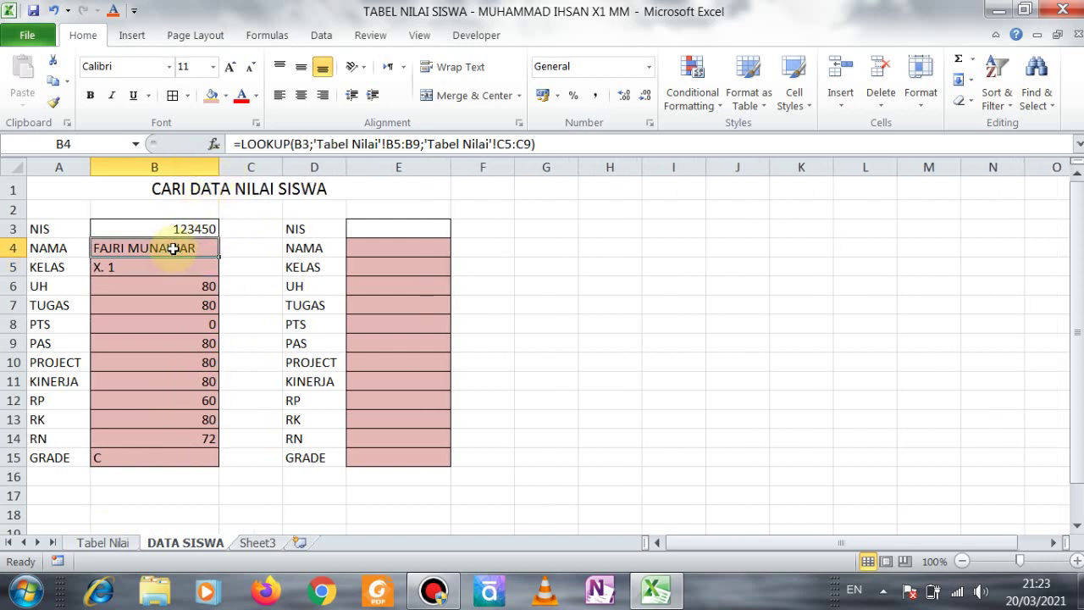
pyautogui.click(156, 325)
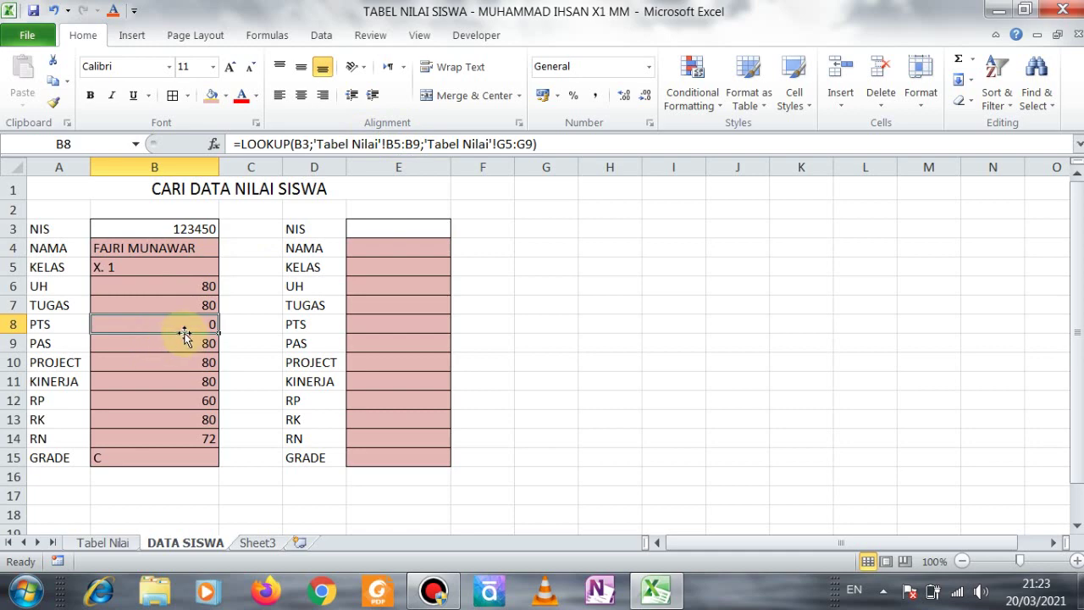
pyautogui.click(103, 549)
pyautogui.click(582, 313)
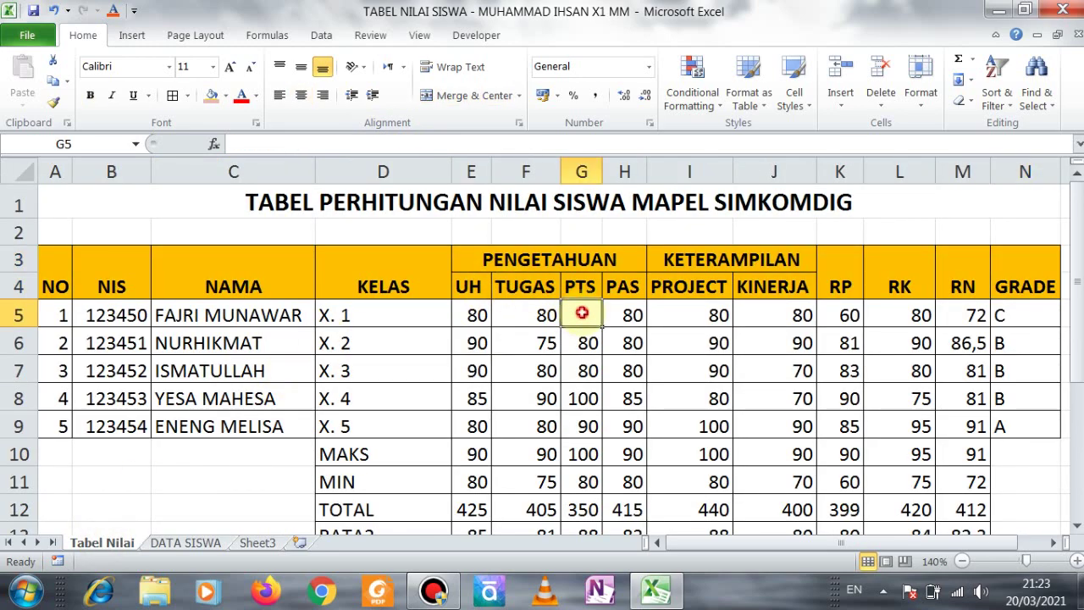
pyautogui.click(174, 542)
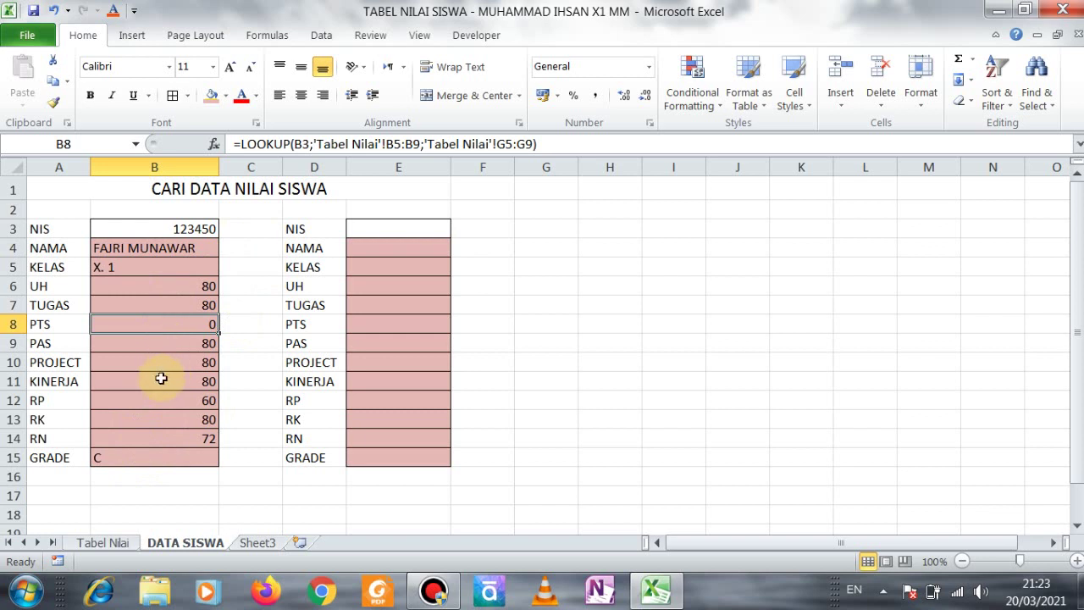
# - Enter =VLOOKUP(E3;'Tabel Nilai'!B5:N9;2;0) in the NAMA answer cell E4 of the second form
pyautogui.click(370, 230)
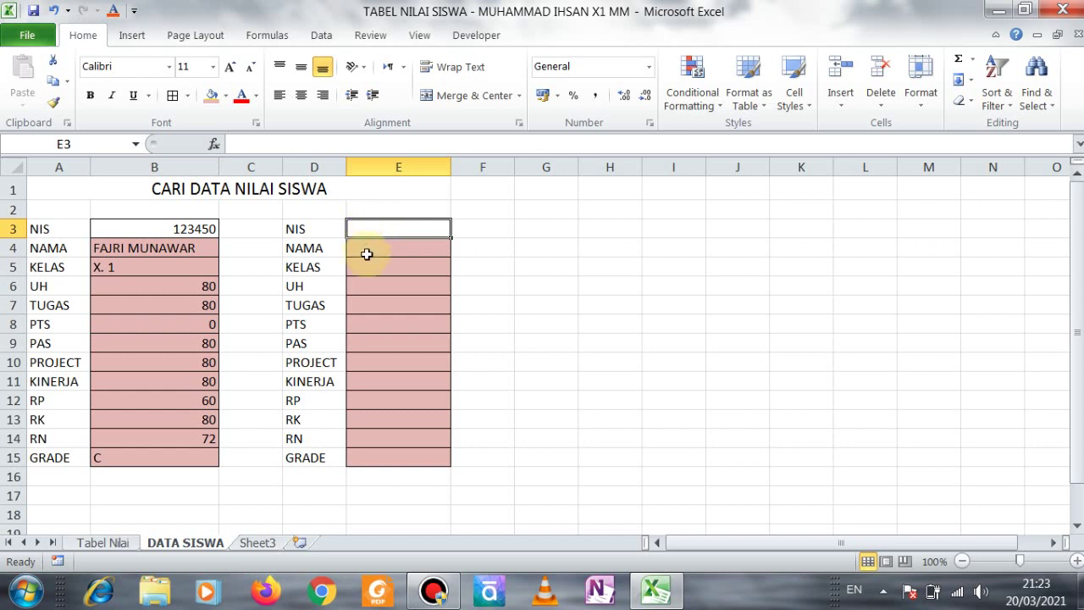
pyautogui.click(367, 252)
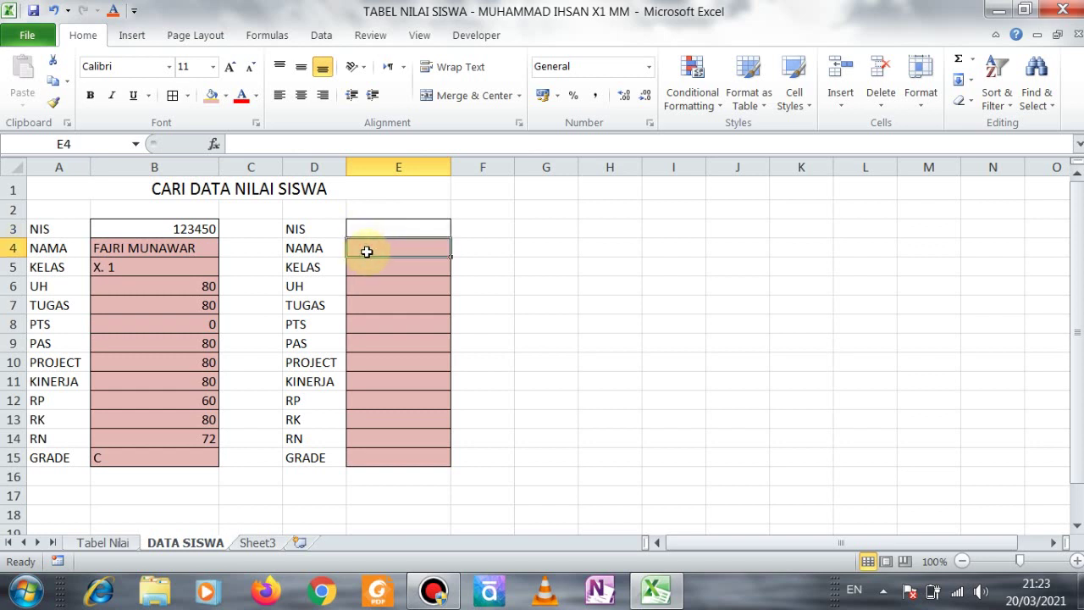
pyautogui.write('=V')
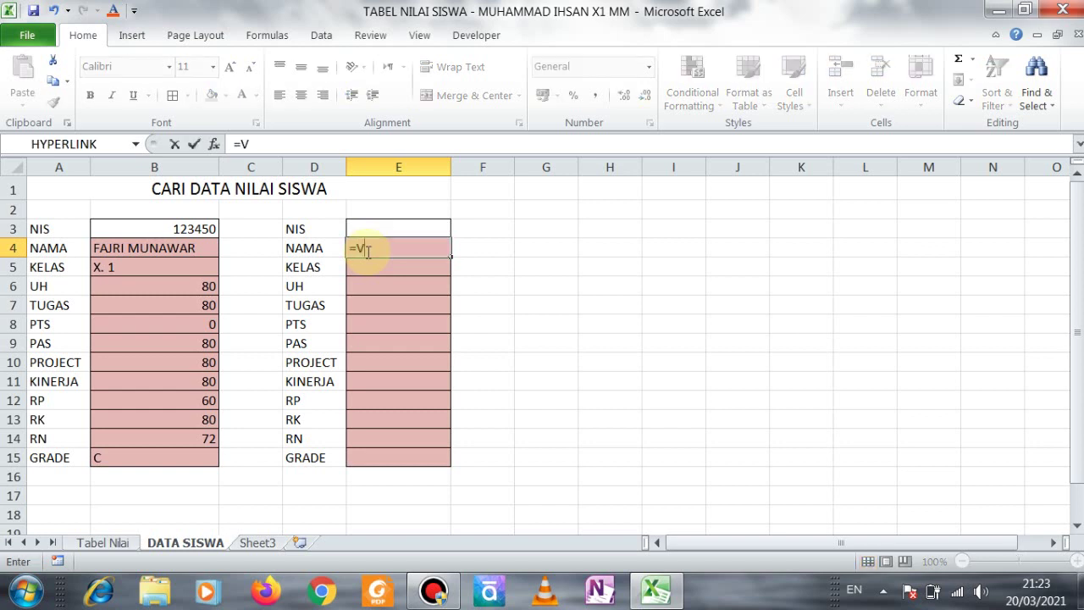
pyautogui.write('LOOKUP')
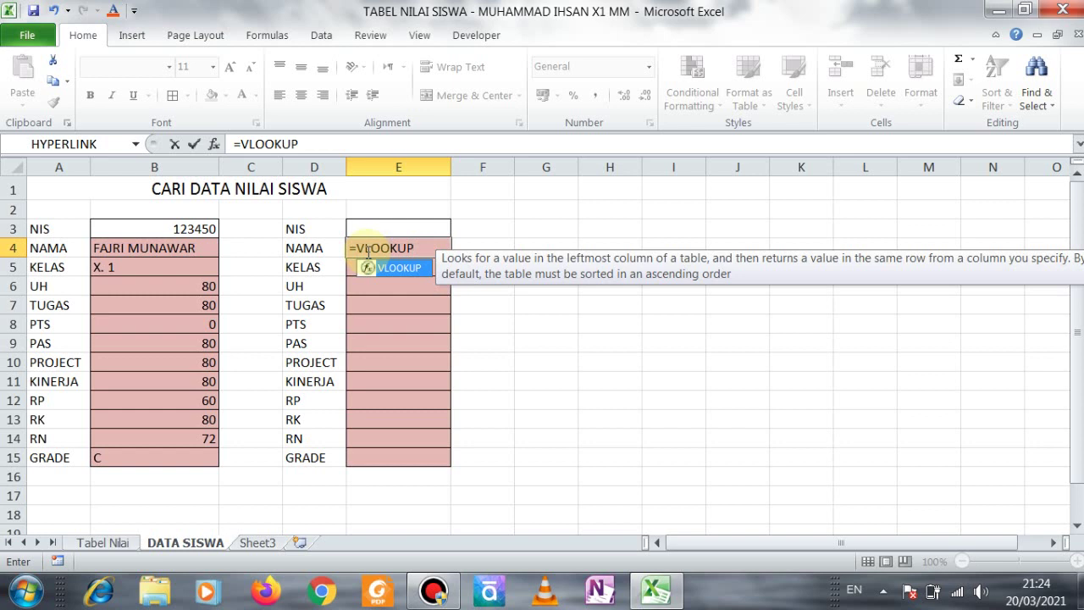
pyautogui.write('(')
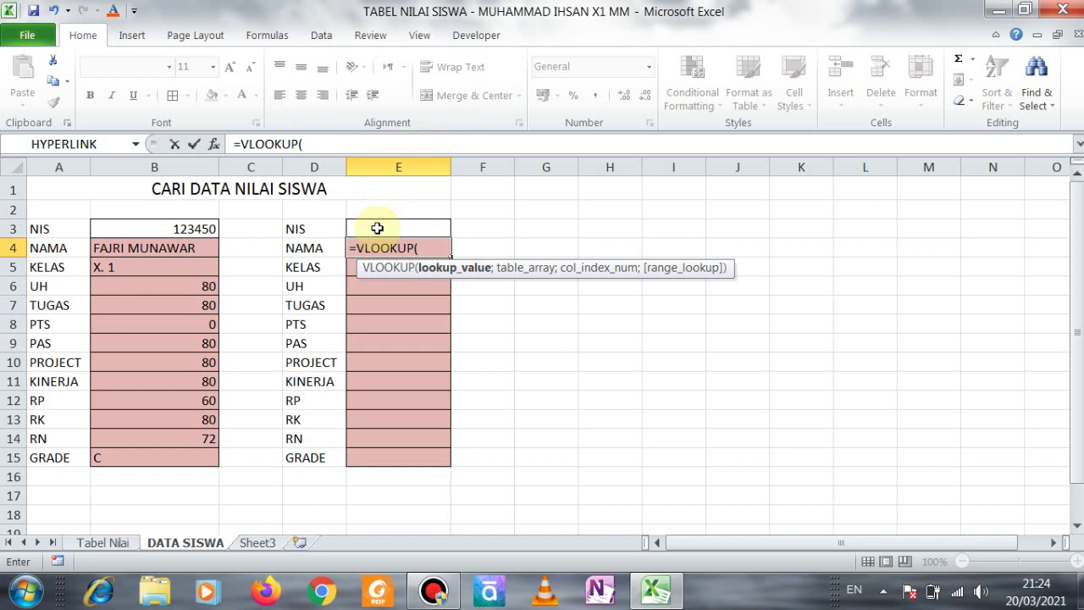
pyautogui.click(377, 229)
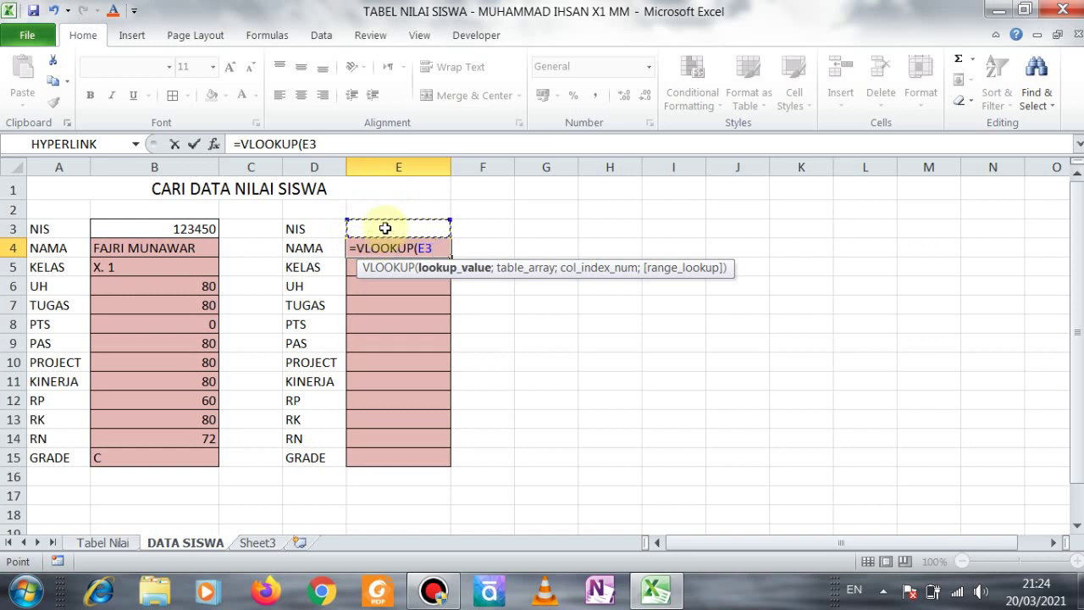
pyautogui.write(';')
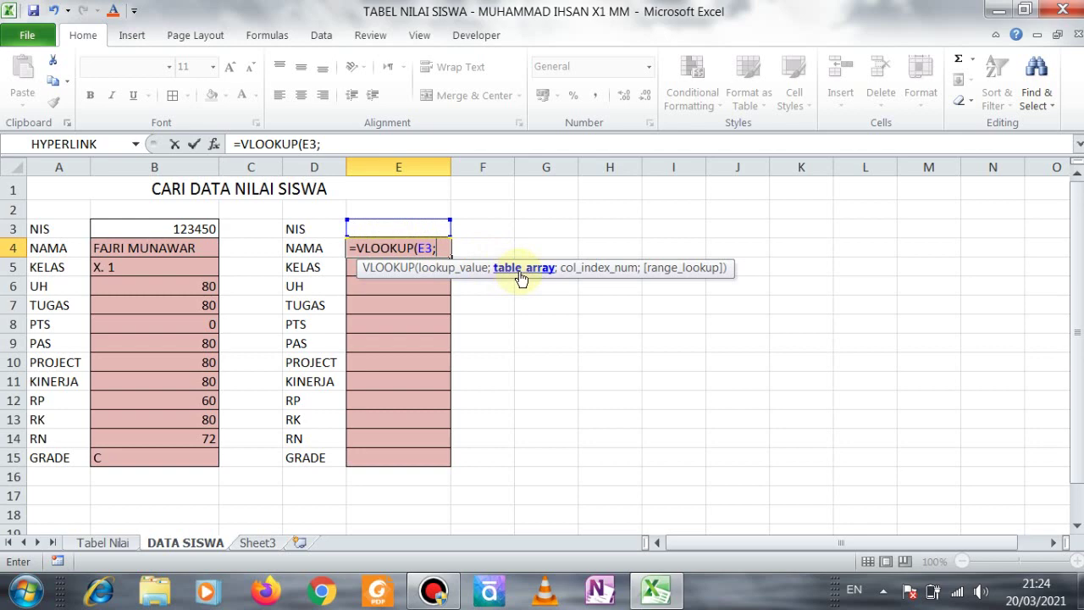
pyautogui.click(119, 545)
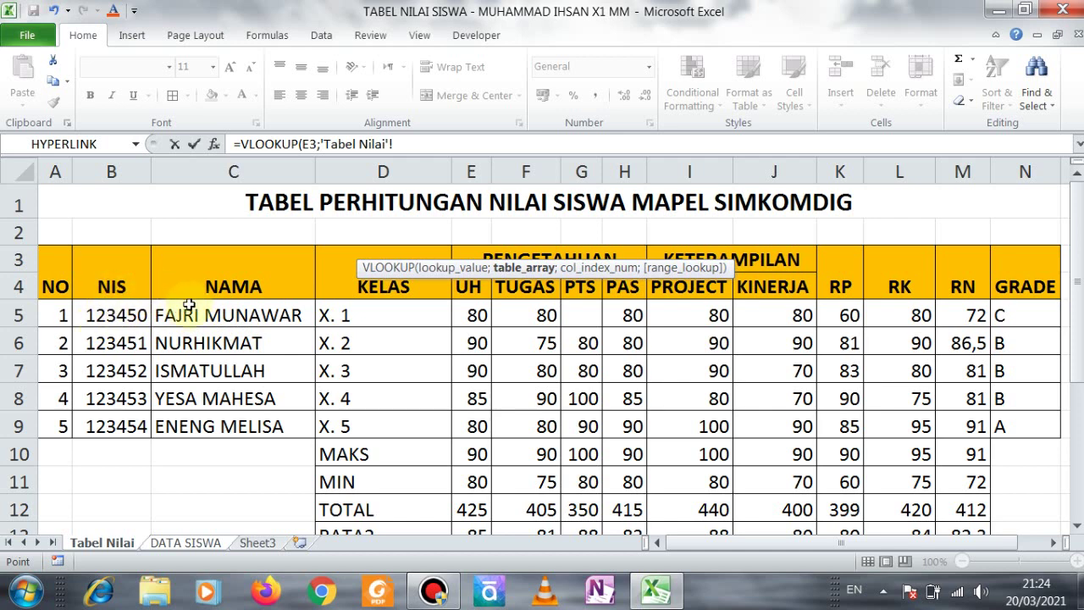
pyautogui.moveTo(117, 315); pyautogui.dragTo(1006, 428)
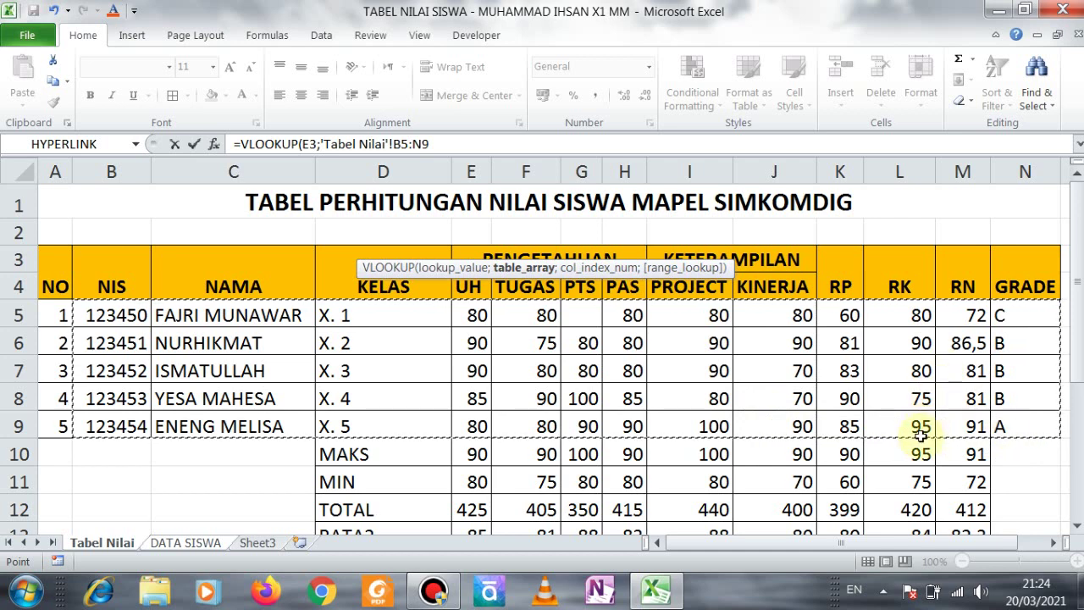
pyautogui.write(';')
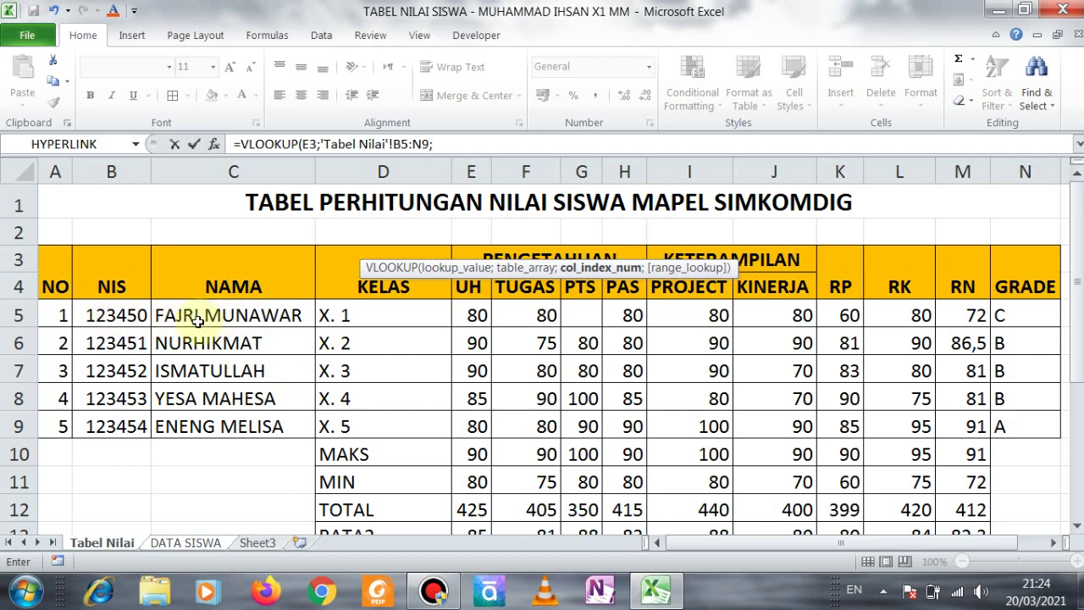
pyautogui.click(443, 146)
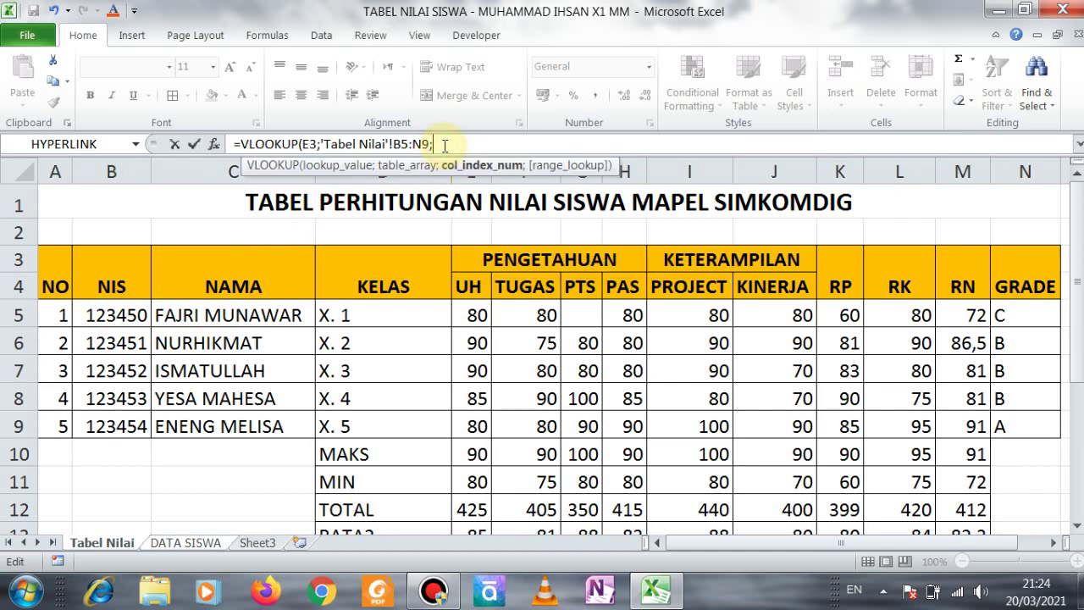
pyautogui.write('2;0')
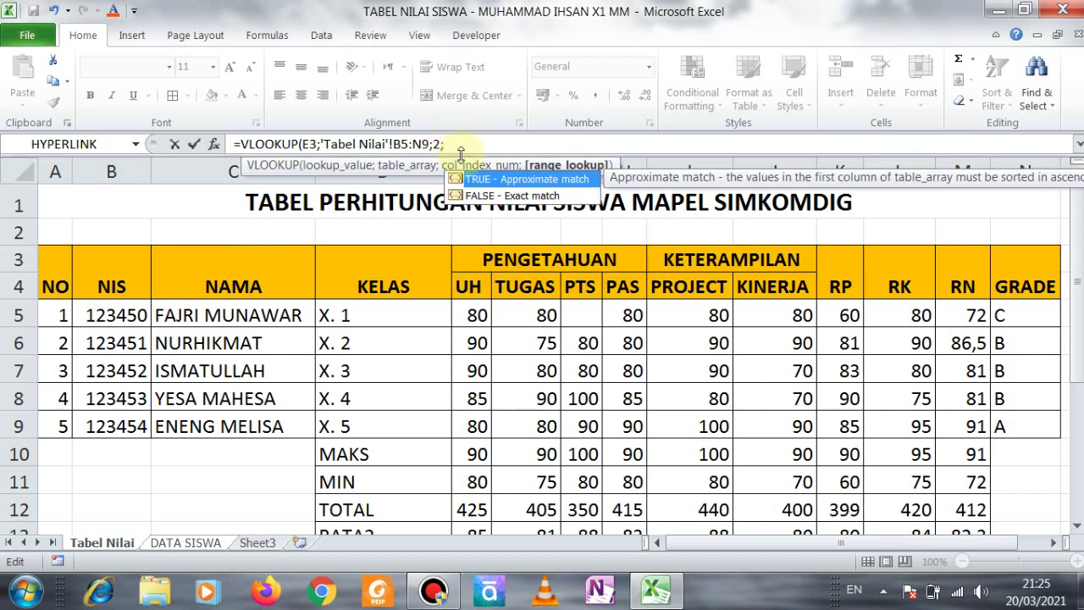
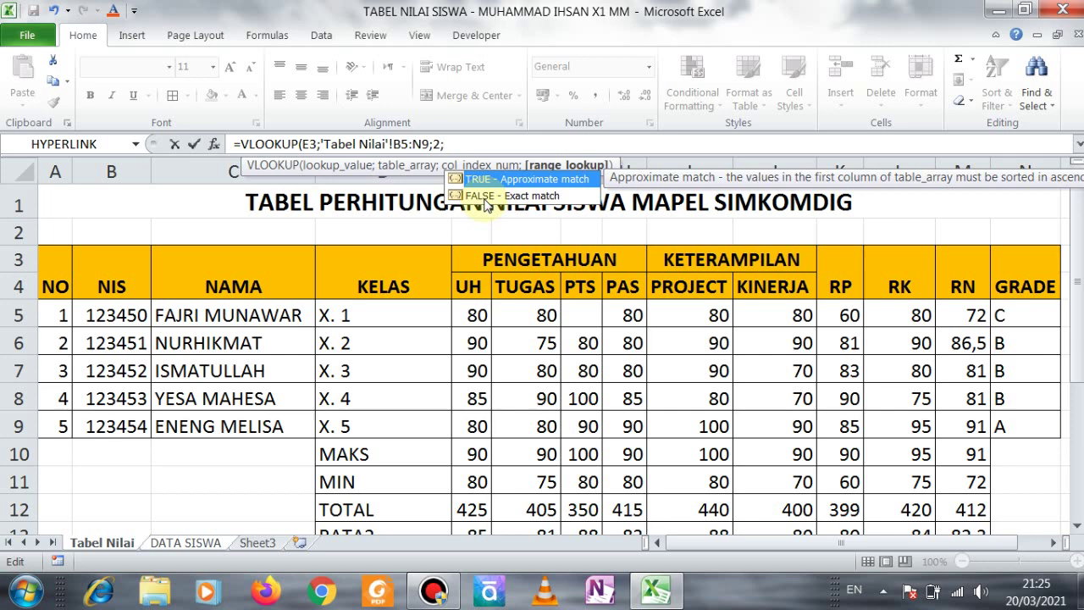
pyautogui.write('0)')
pyautogui.press('Return')
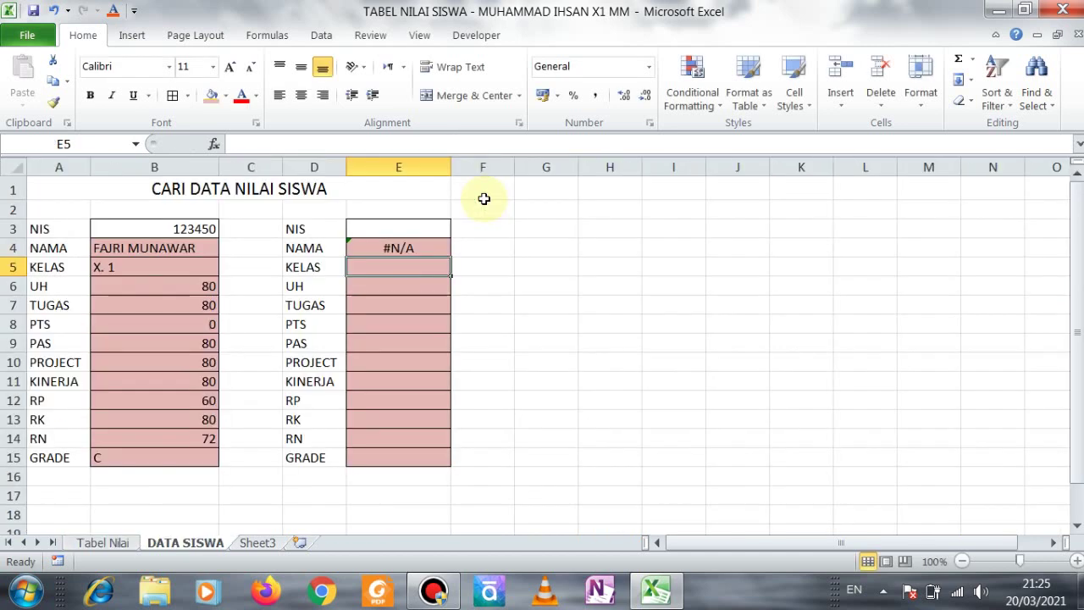
# - Make the references in the E4 formula absolute, giving =VLOOKUP($E$3;'Tabel Nilai'!$B$5:$N$9;2;0)
pyautogui.click(407, 247)
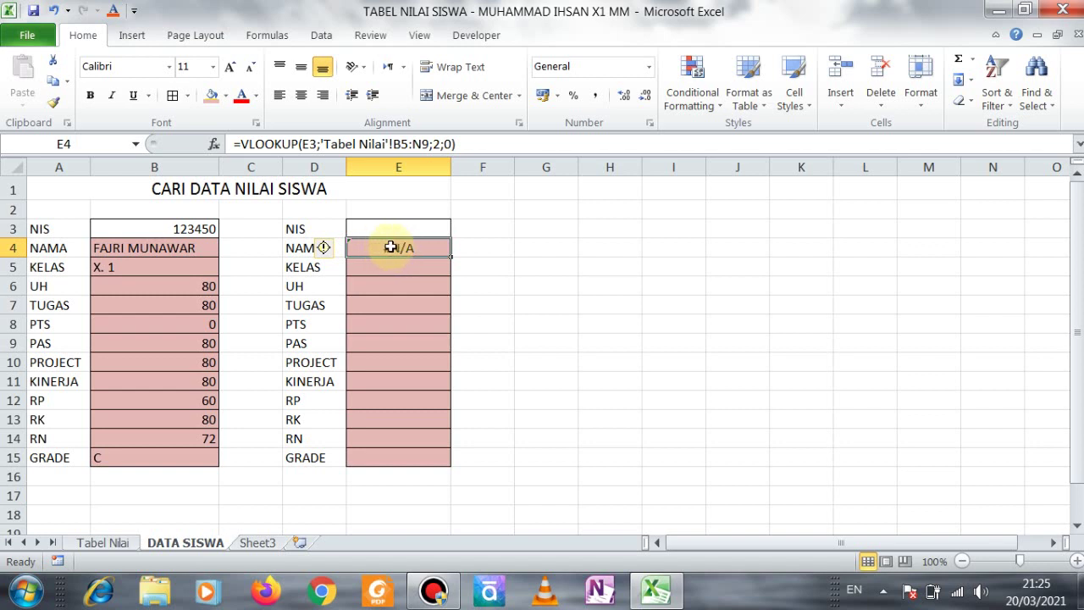
pyautogui.doubleClick(390, 247)
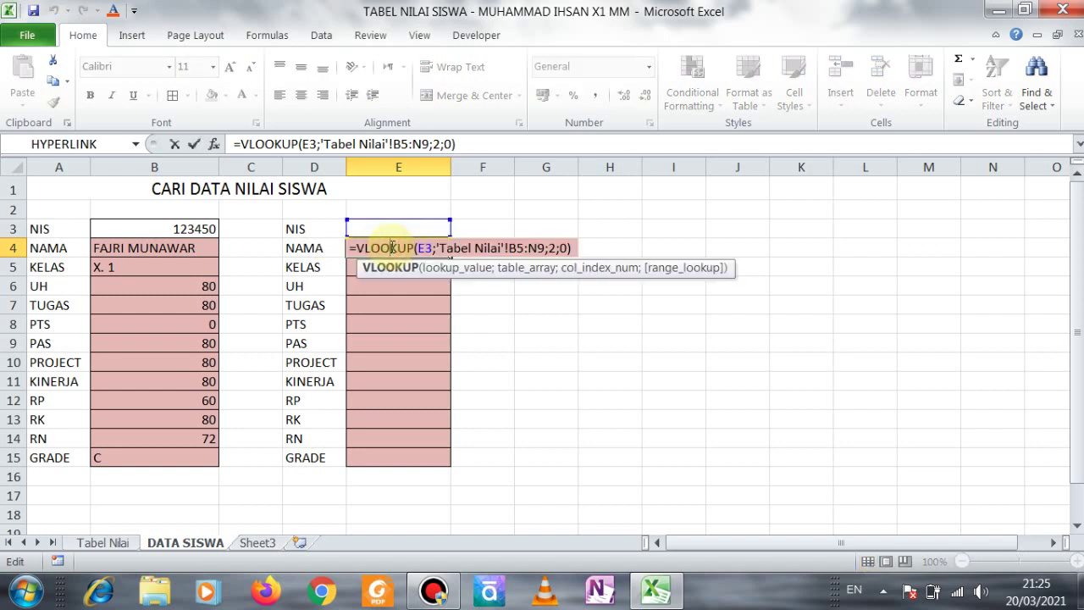
pyautogui.click(472, 247)
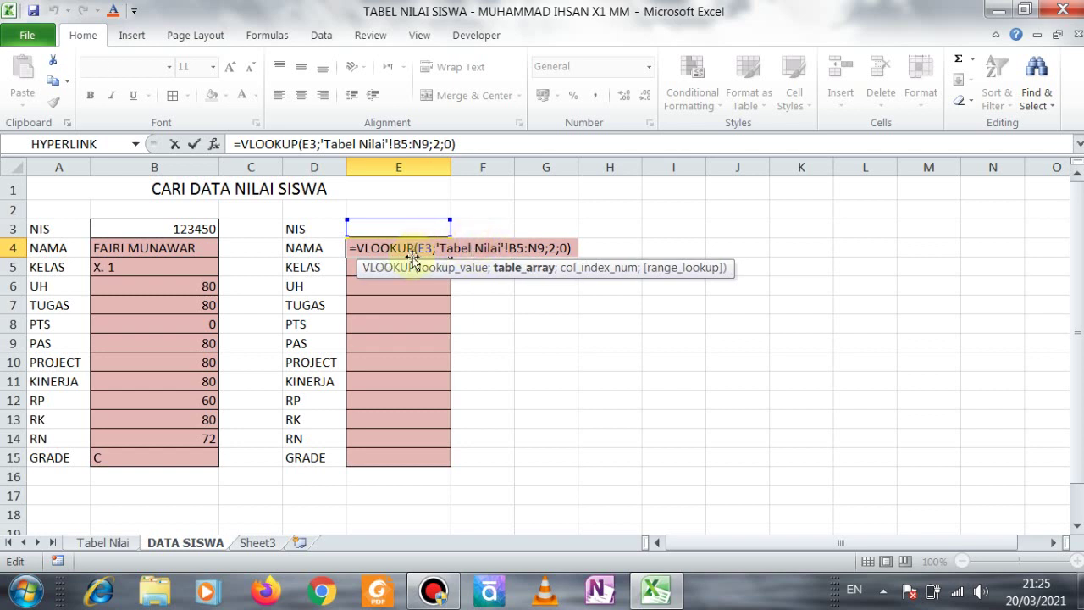
pyautogui.click(423, 250)
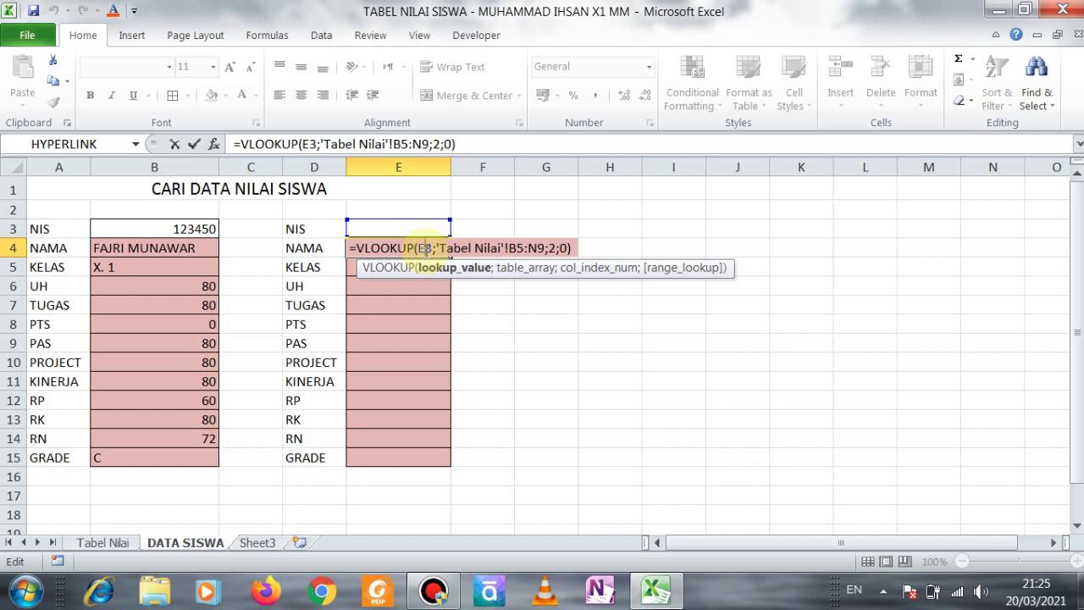
pyautogui.press('F4')
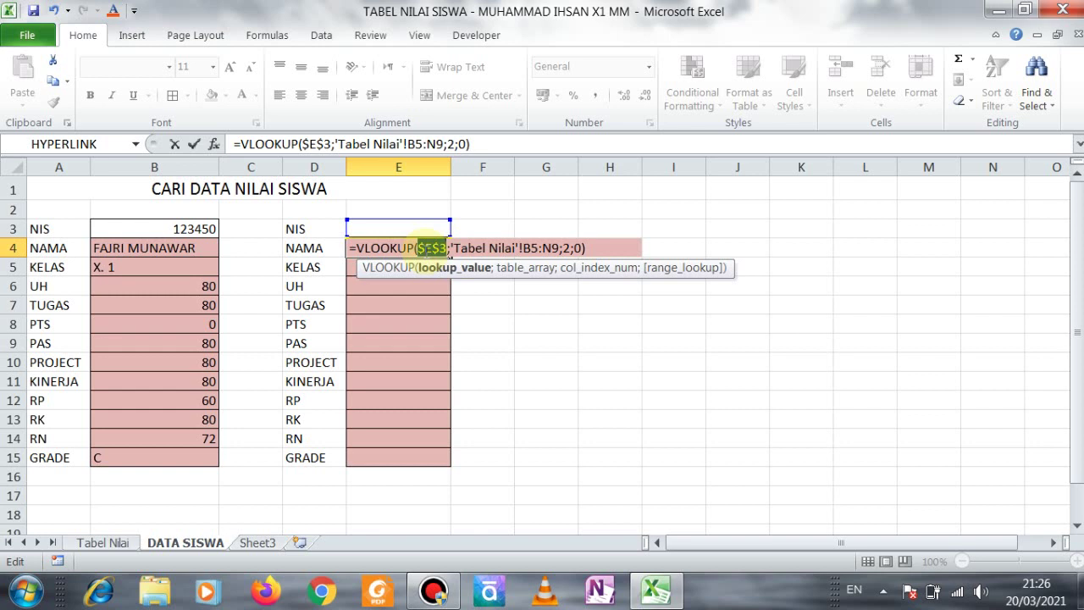
pyautogui.click(421, 246)
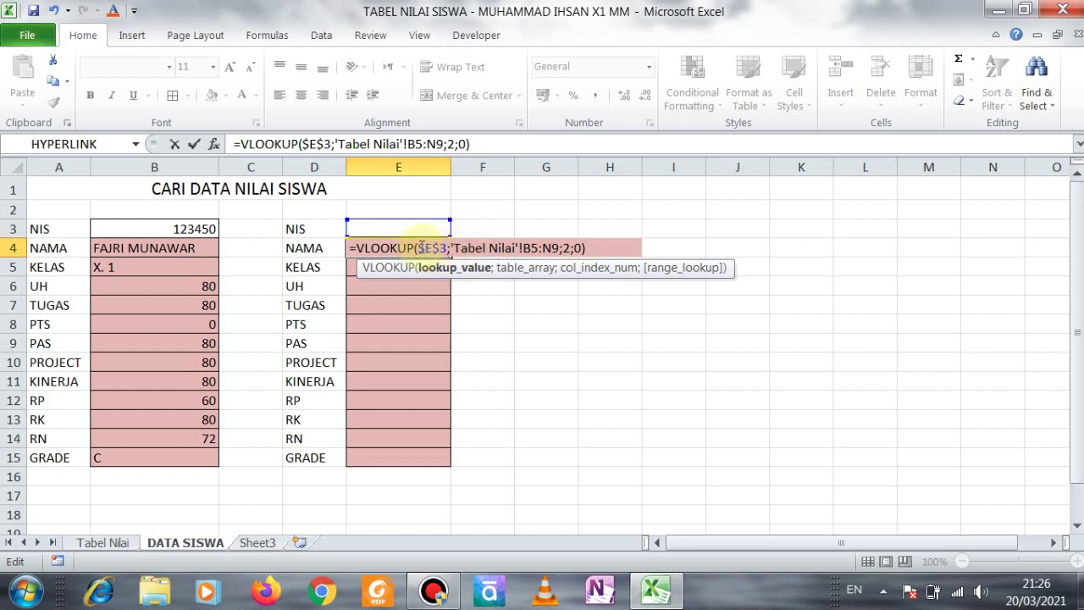
pyautogui.doubleClick(421, 246)
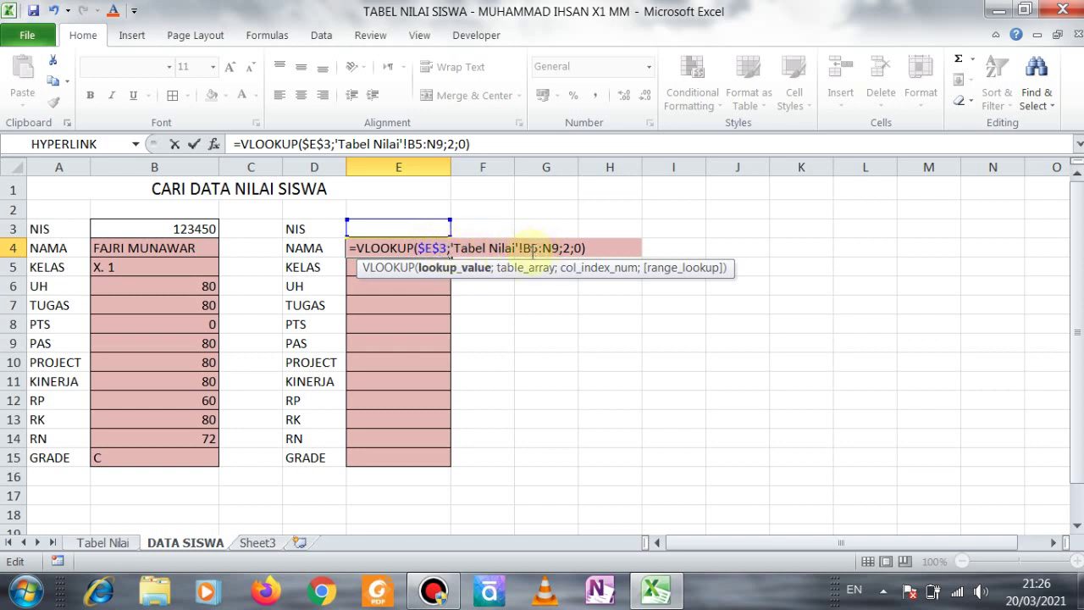
pyautogui.click(532, 247)
pyautogui.press('F4')
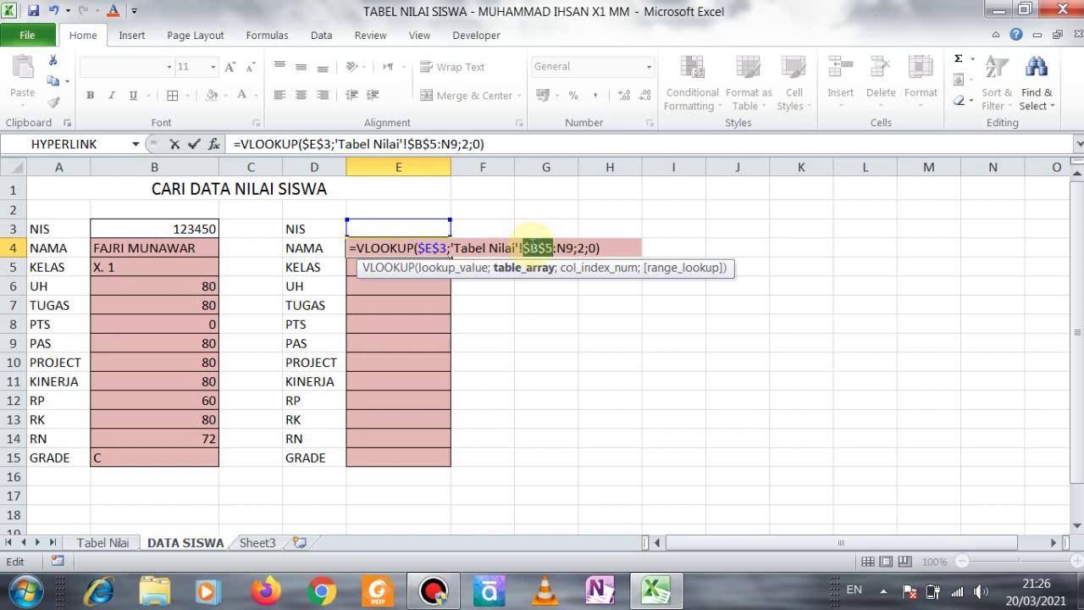
pyautogui.click(566, 247)
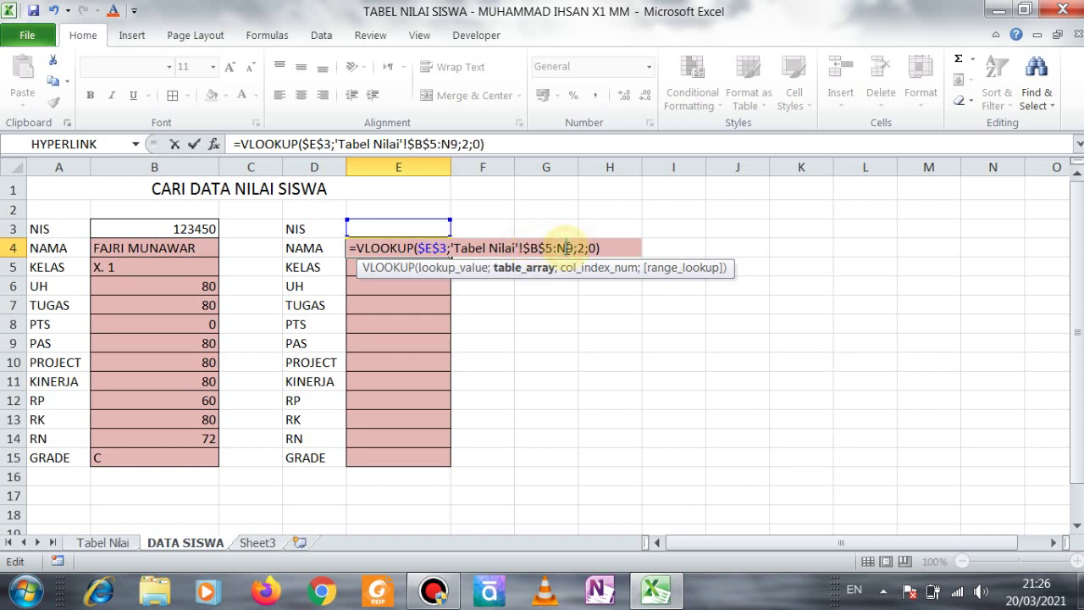
pyautogui.press('F4')
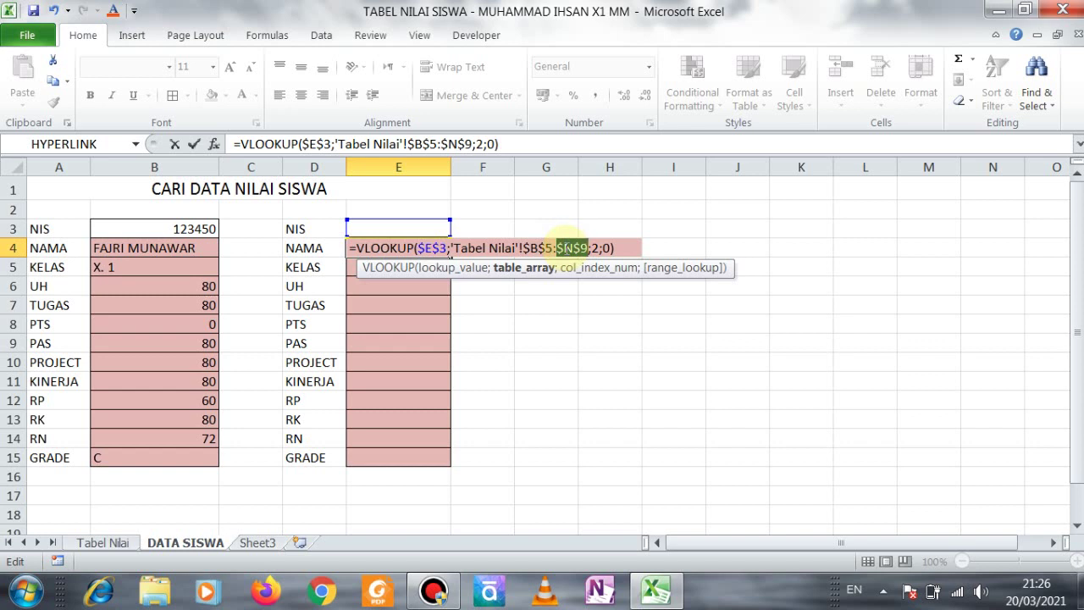
pyautogui.press('Return')
# - Review the absolute references in the NAMA formula in E4 and fill it down through the GRADE cell E15
pyautogui.click(413, 247)
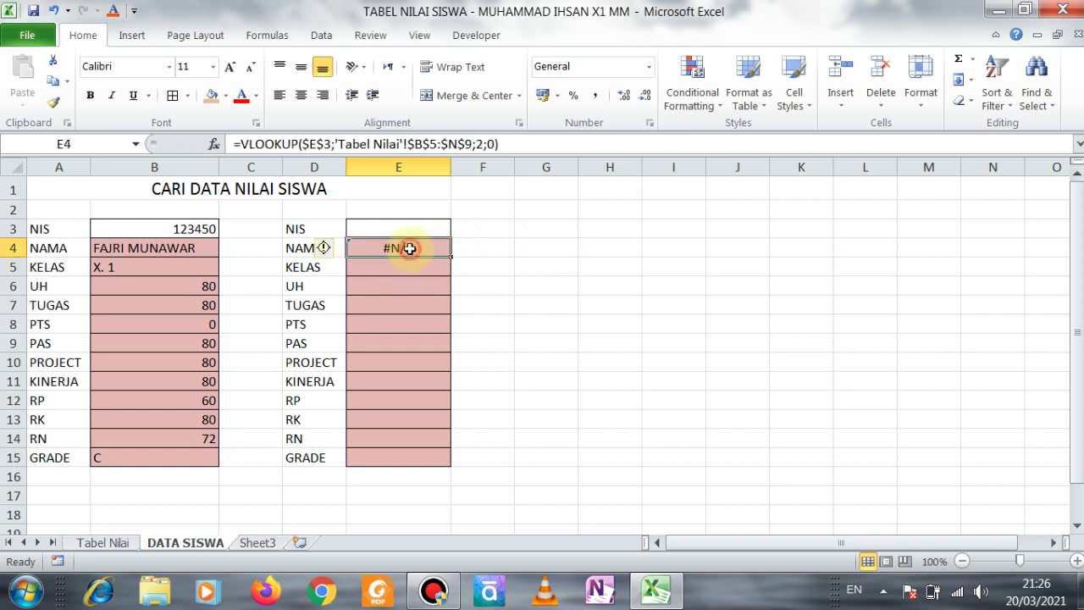
pyautogui.doubleClick(424, 247)
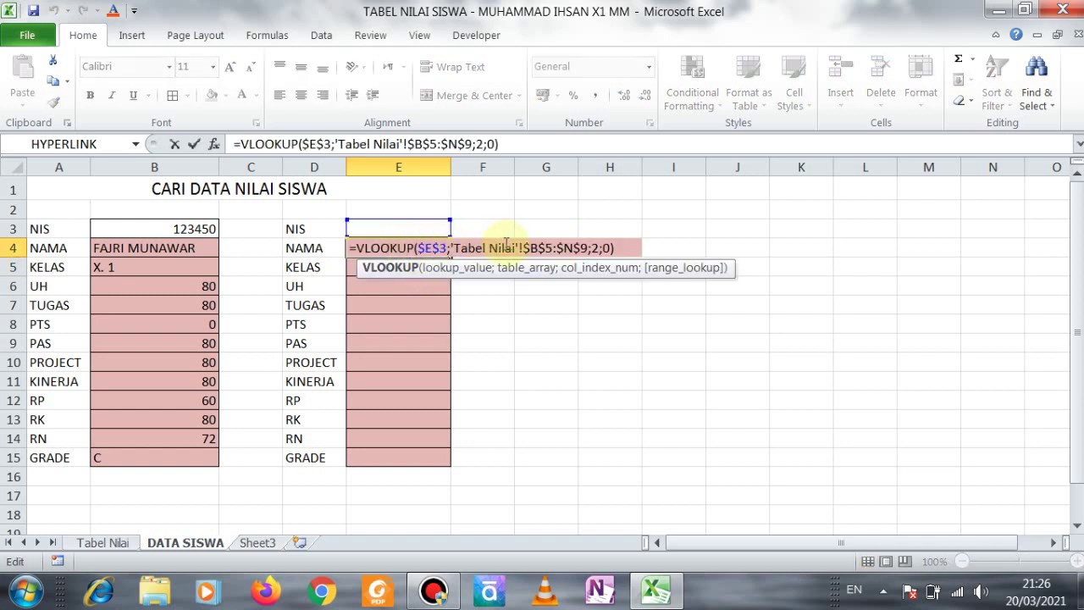
pyautogui.moveTo(416, 247)
pyautogui.mouseDown()
pyautogui.moveTo(453, 247)
pyautogui.moveTo(436, 247)
pyautogui.mouseUp()
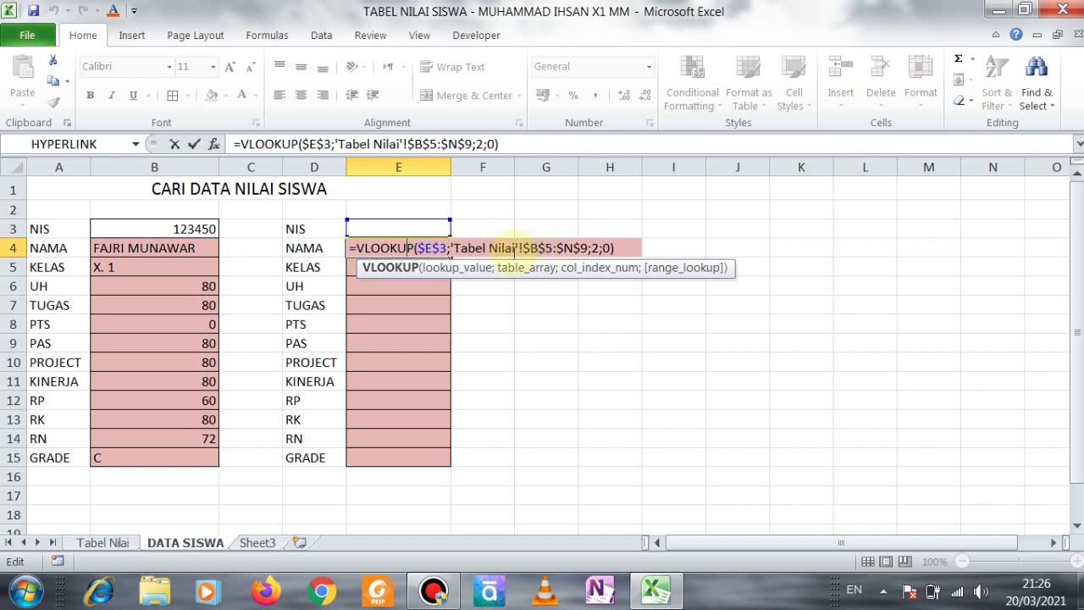
pyautogui.press('Return')
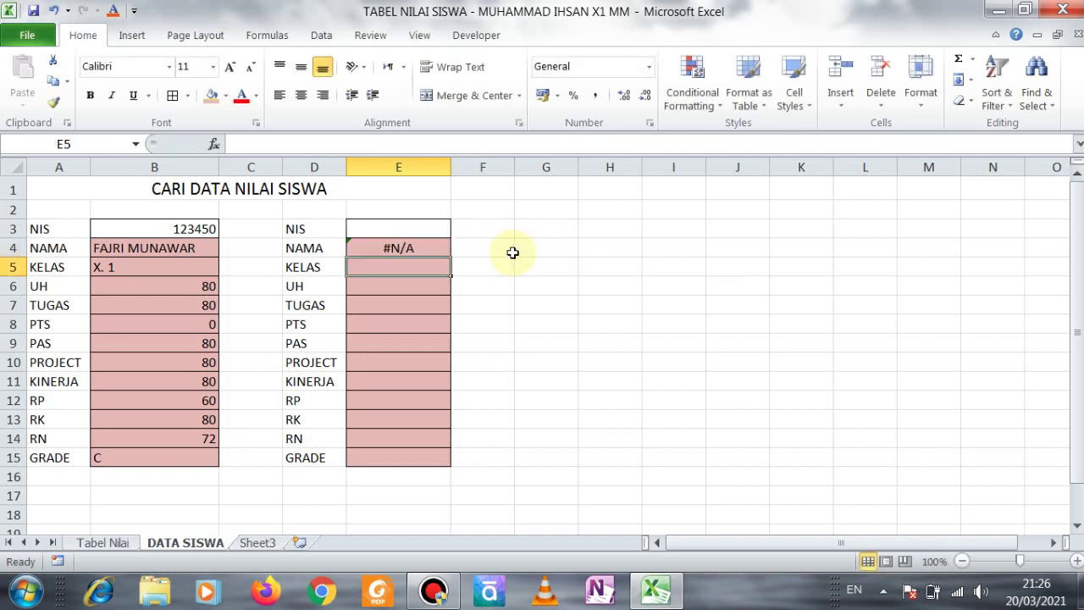
pyautogui.click(439, 247)
pyautogui.moveTo(451, 259); pyautogui.dragTo(424, 462)
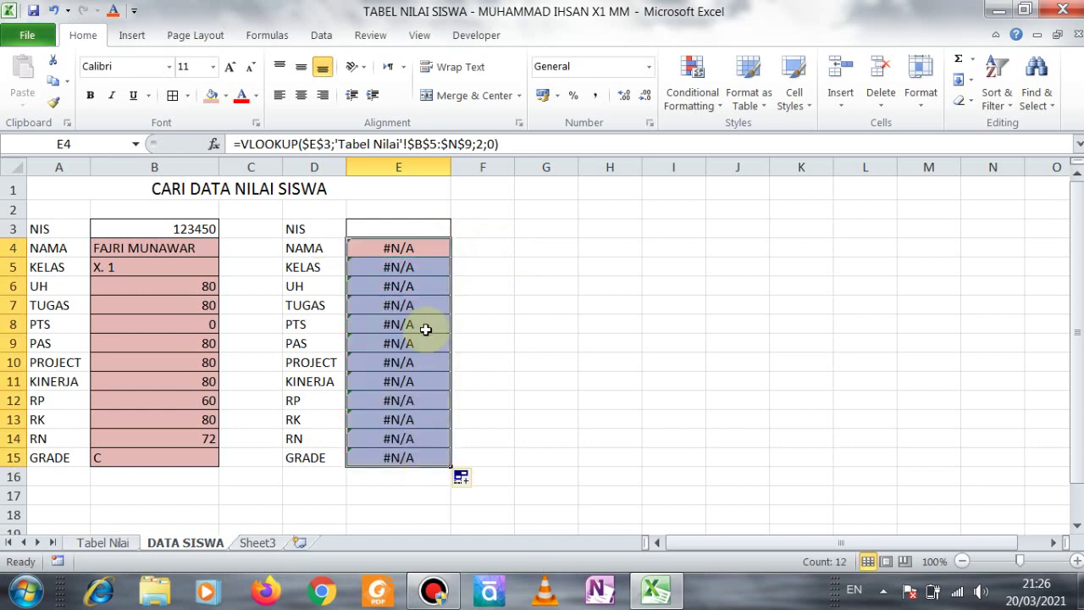
# - Compare the filled VLOOKUP formulas in E4 through E8 of the second form, checking the absolute lookup cell and table references
pyautogui.click(398, 251)
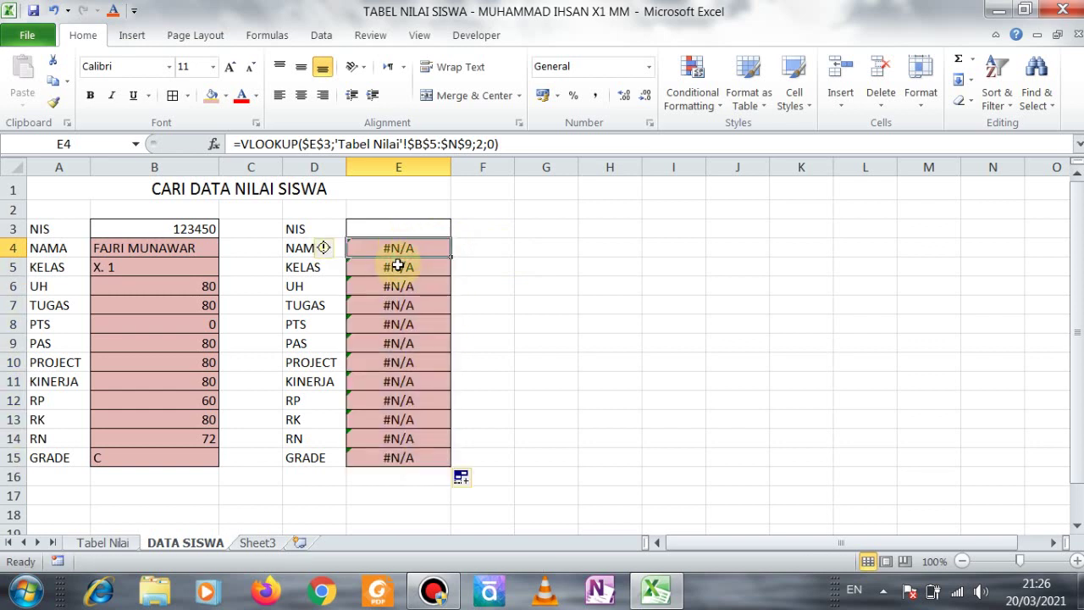
pyautogui.click(397, 267)
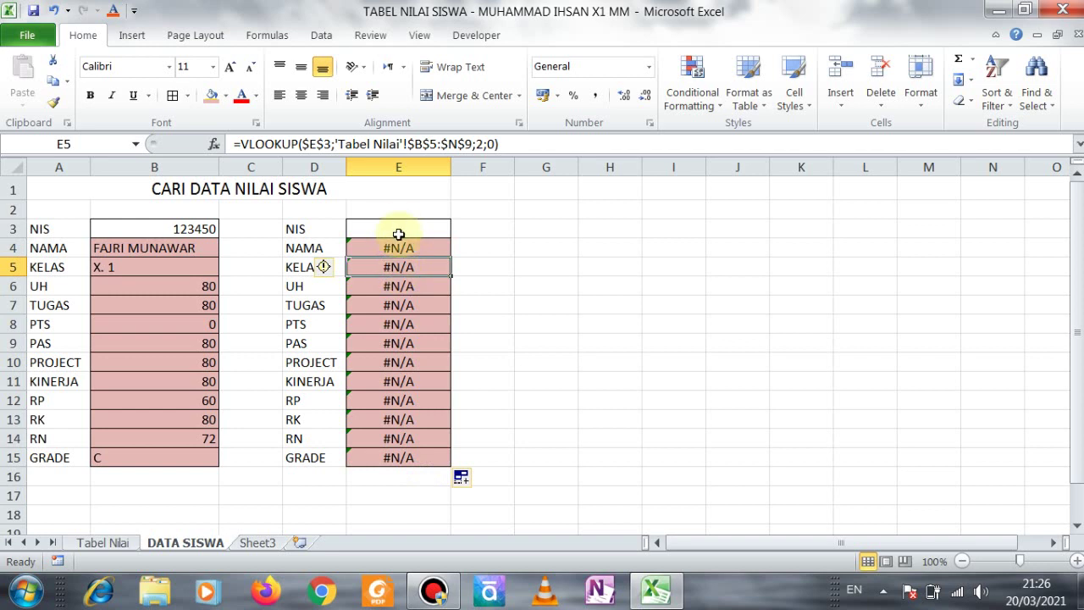
pyautogui.click(393, 248)
pyautogui.press('Down')
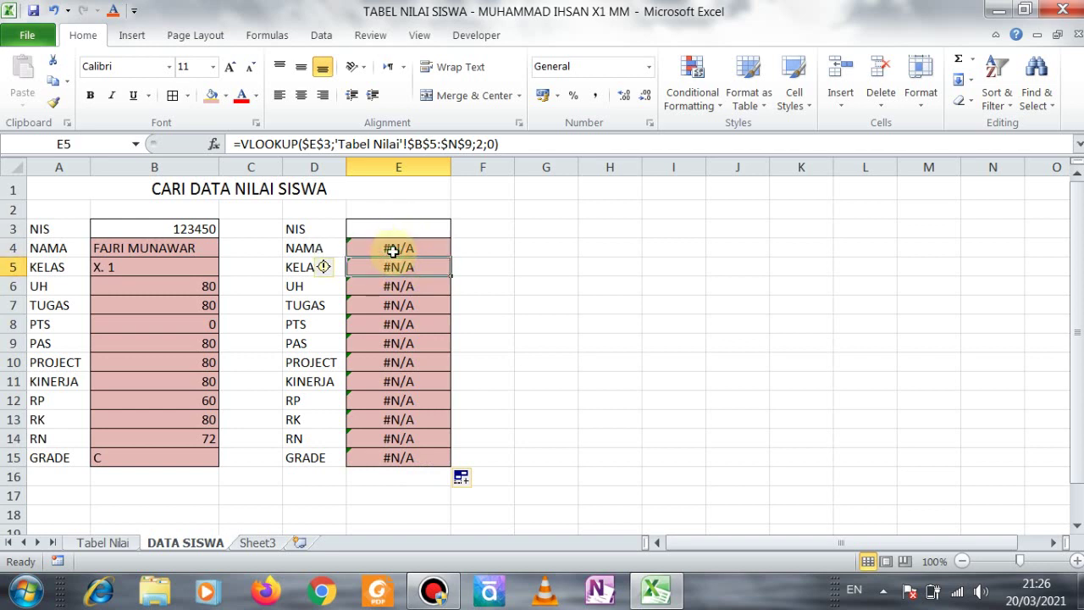
pyautogui.click(391, 248)
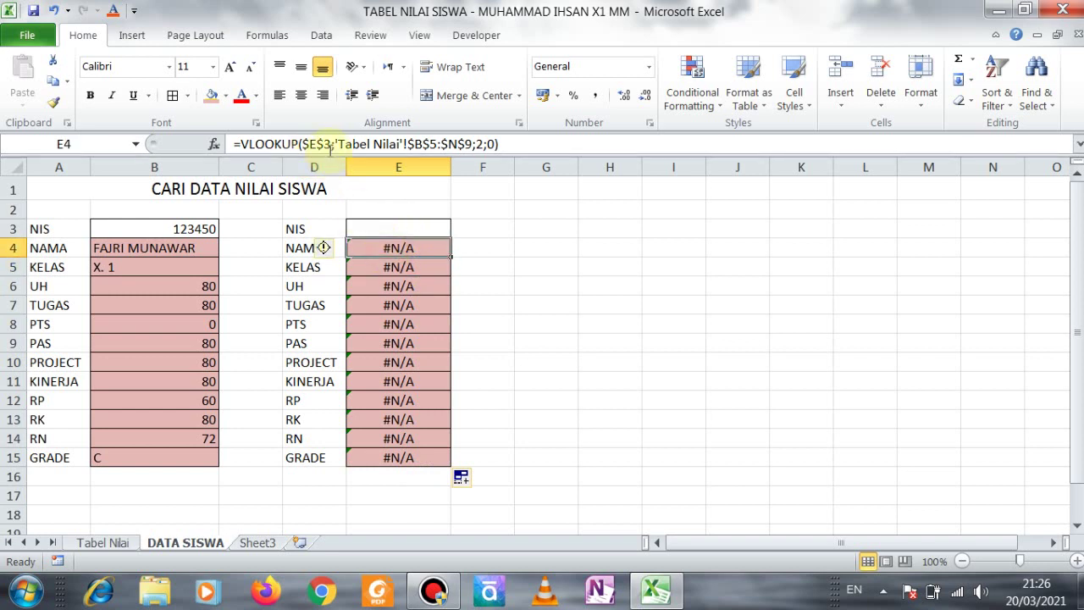
pyautogui.press('Down')
pyautogui.press('Up')
pyautogui.press('Down')
pyautogui.press('Up')
pyautogui.press('Down')
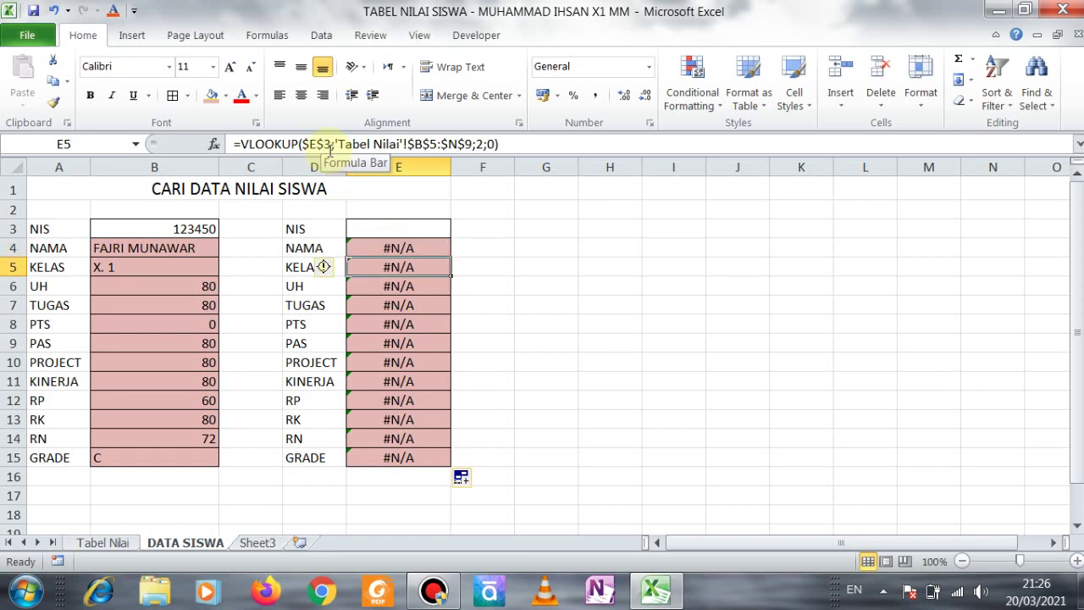
pyautogui.press('Down')
pyautogui.press('Down')
pyautogui.press('Down')
pyautogui.press('Up')
pyautogui.press('Up')
pyautogui.press('Up')
pyautogui.click(316, 143)
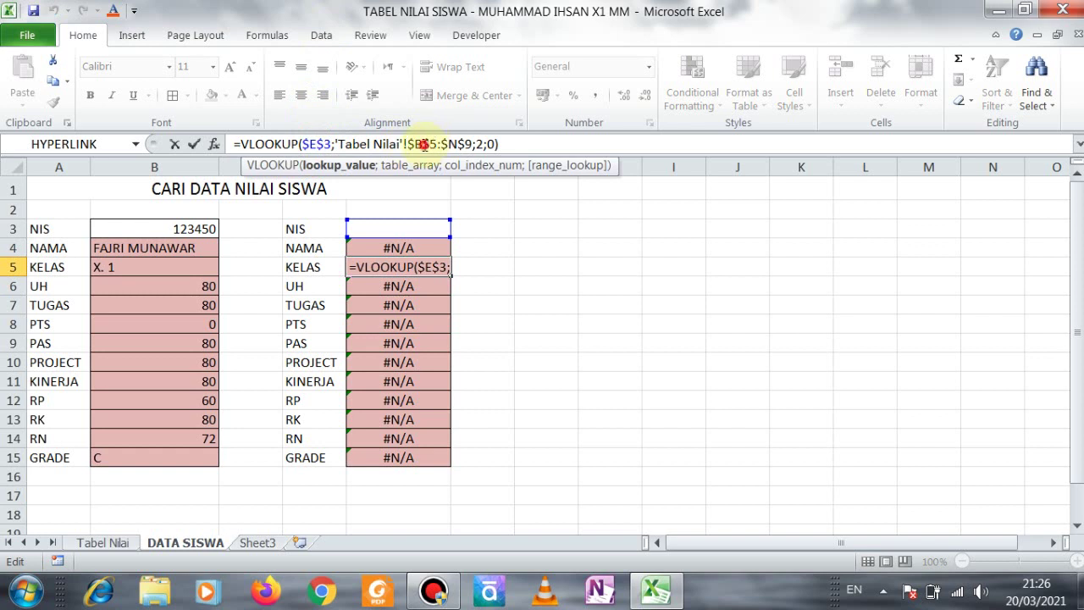
pyautogui.click(423, 144)
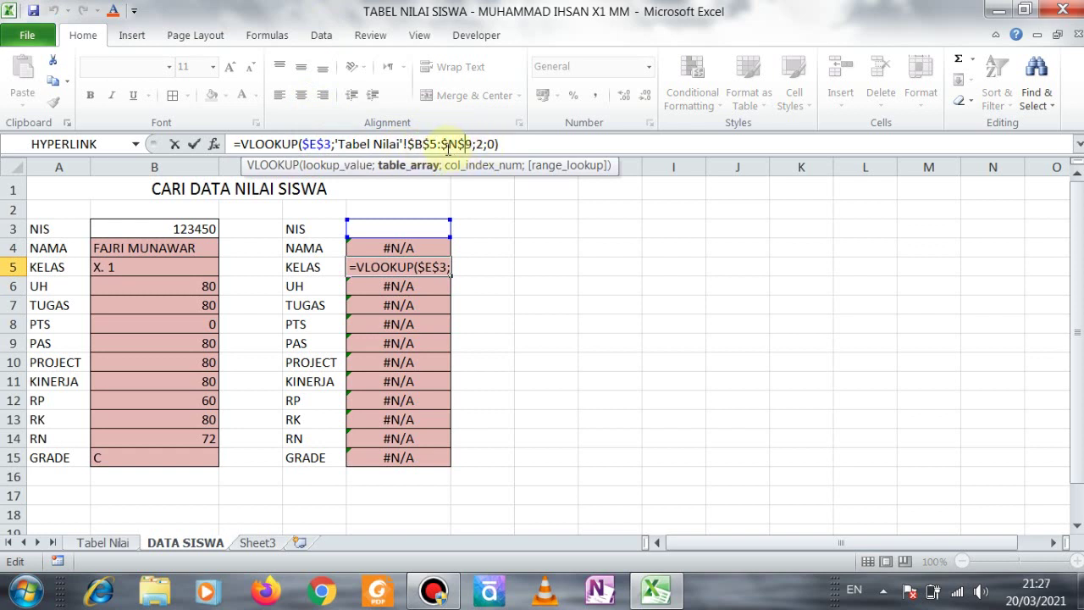
pyautogui.click(383, 249)
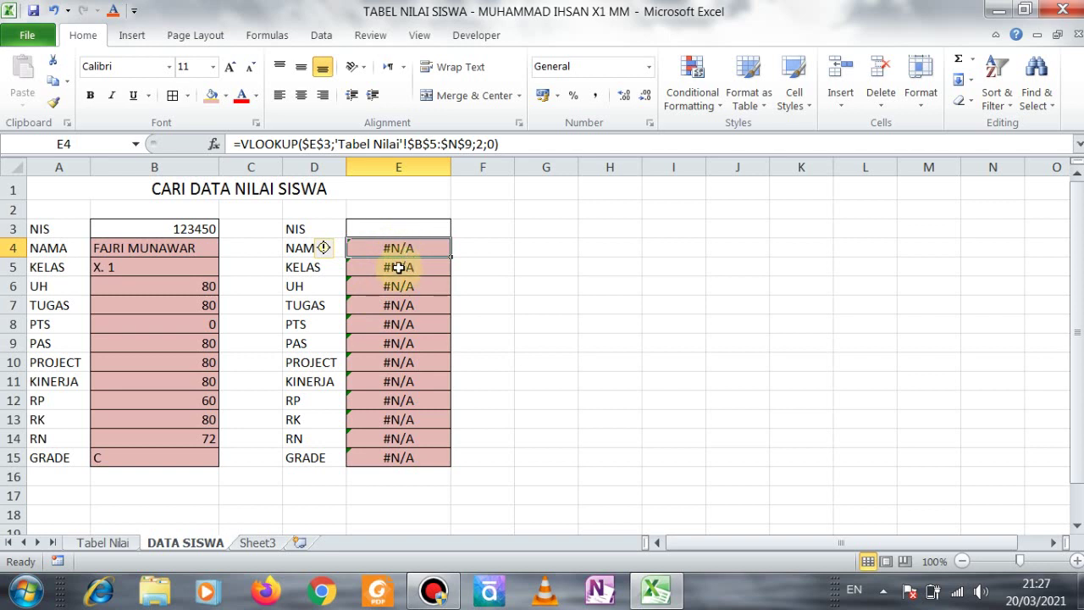
# - Check the column order on Tabel Nilai and set the column index in the KELAS formula in E5 to 3
pyautogui.doubleClick(399, 267)
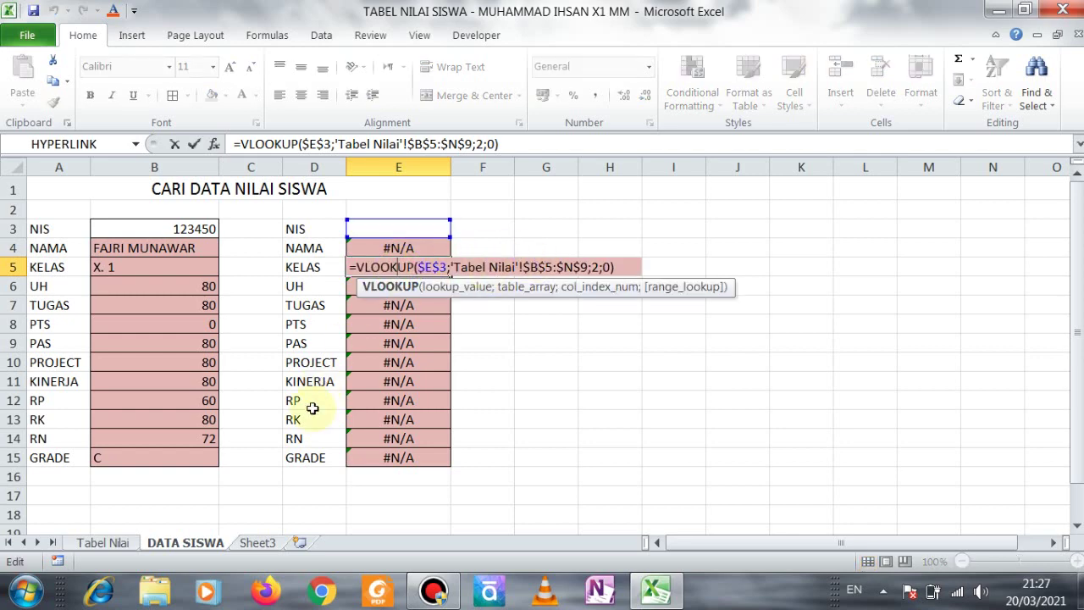
pyautogui.click(123, 542)
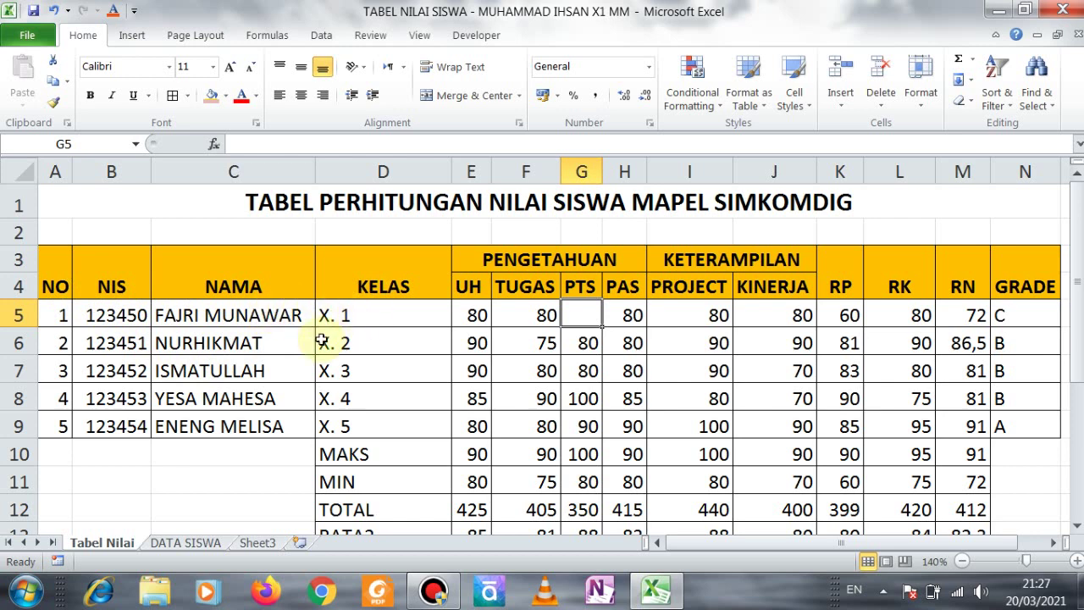
pyautogui.click(180, 544)
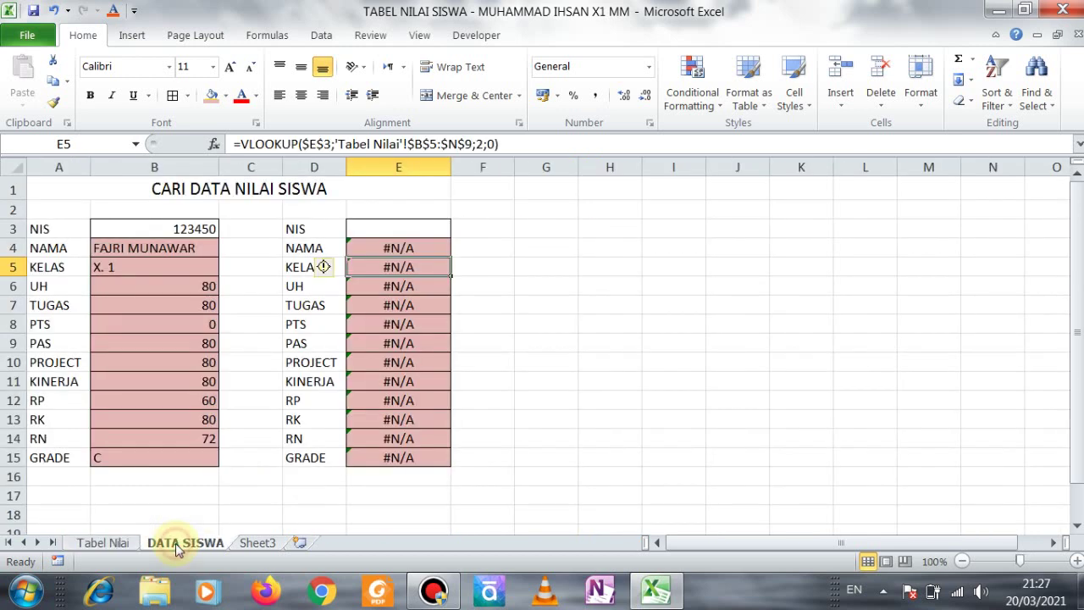
pyautogui.doubleClick(417, 264)
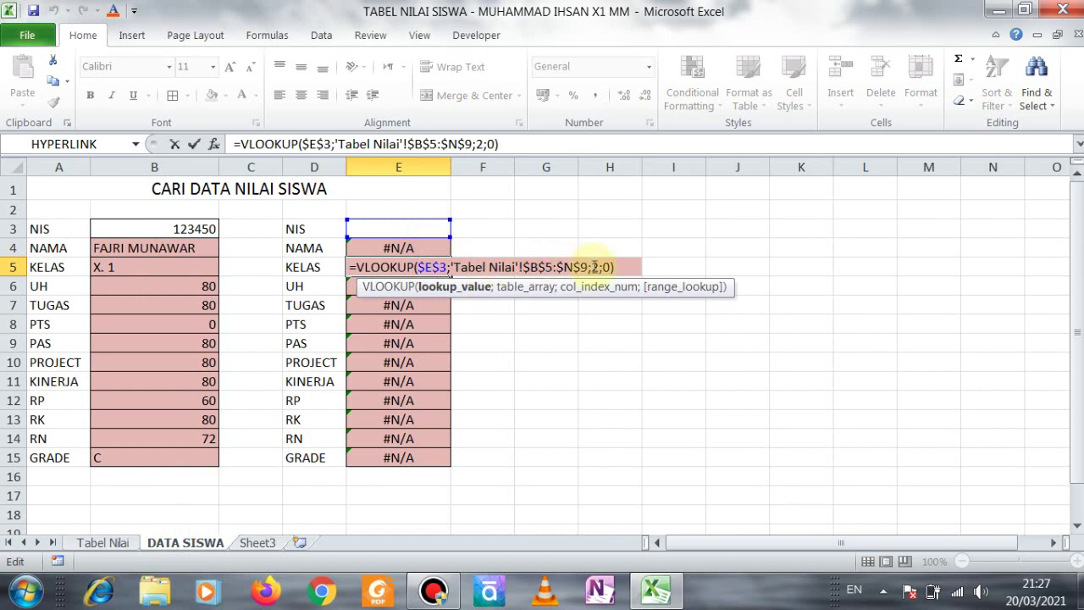
pyautogui.click(597, 266)
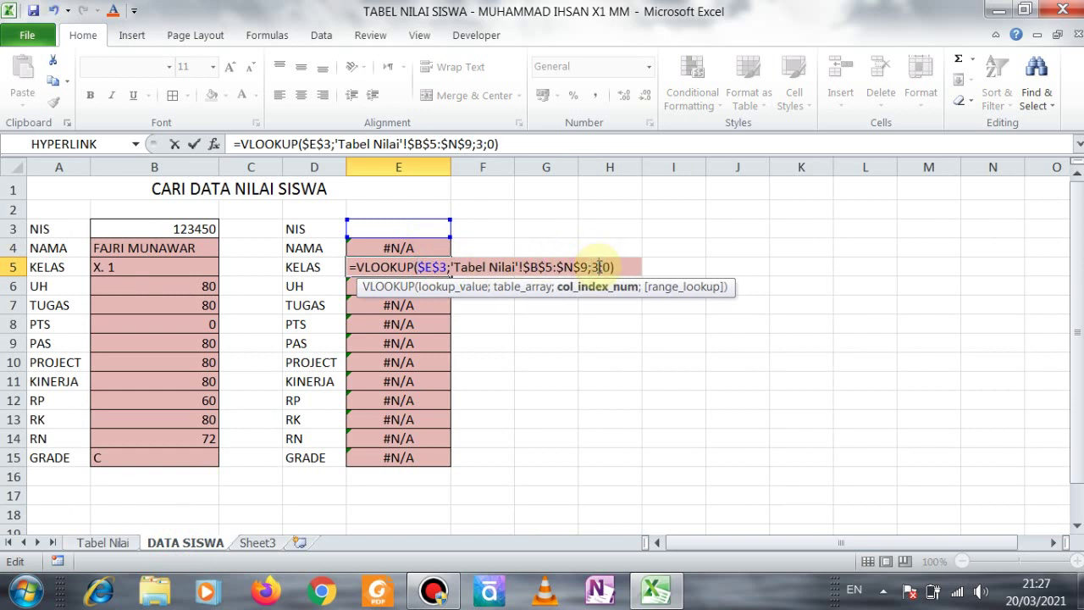
pyautogui.press('Return')
# - Set the column index in the UH formula in E6 to 4
pyautogui.doubleClick(411, 284)
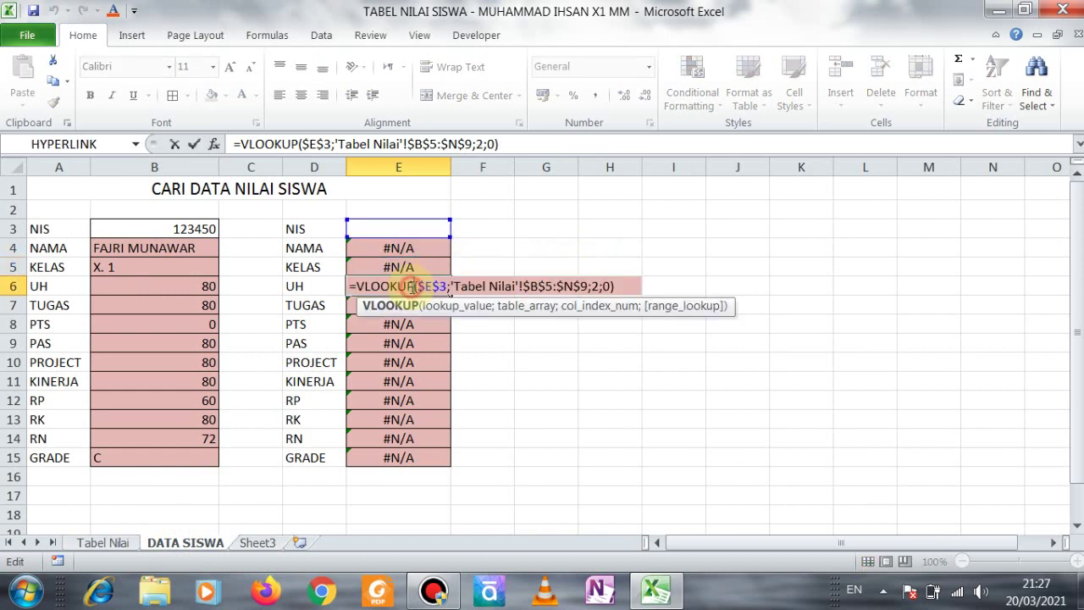
pyautogui.press('Right')
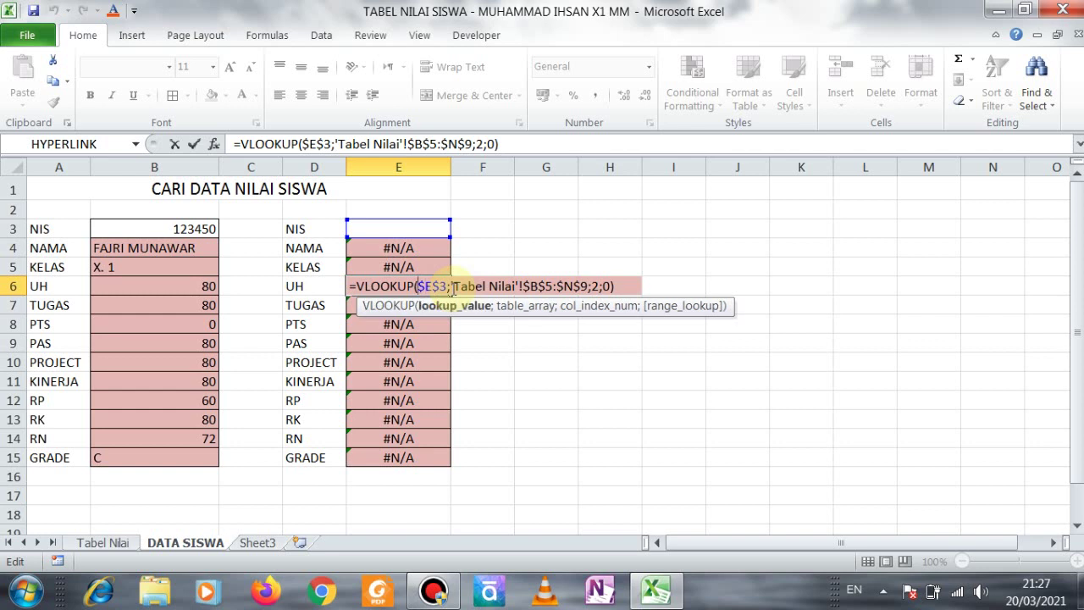
pyautogui.press('Right')
pyautogui.press('Right')
pyautogui.press('Right')
pyautogui.press('Right')
pyautogui.press('Right')
pyautogui.press('Right')
pyautogui.press('Right')
pyautogui.press('Right')
pyautogui.press('Right')
pyautogui.press('Right')
pyautogui.press('Right')
pyautogui.press('Right')
pyautogui.press('Right')
pyautogui.press('Right')
pyautogui.press('Right')
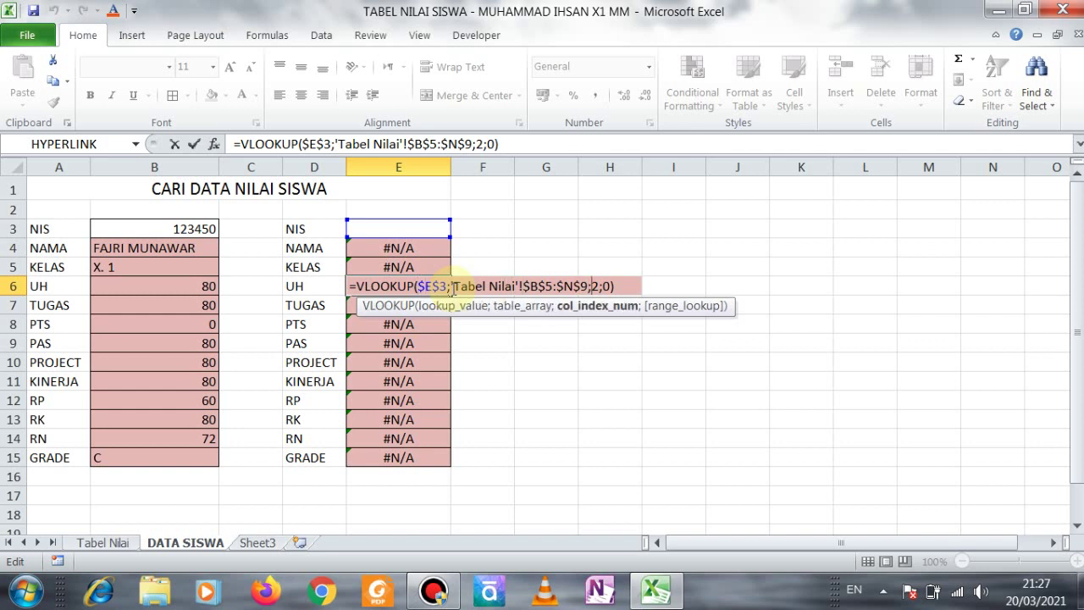
pyautogui.press('BackSpace')
pyautogui.write('4')
pyautogui.press('Return')
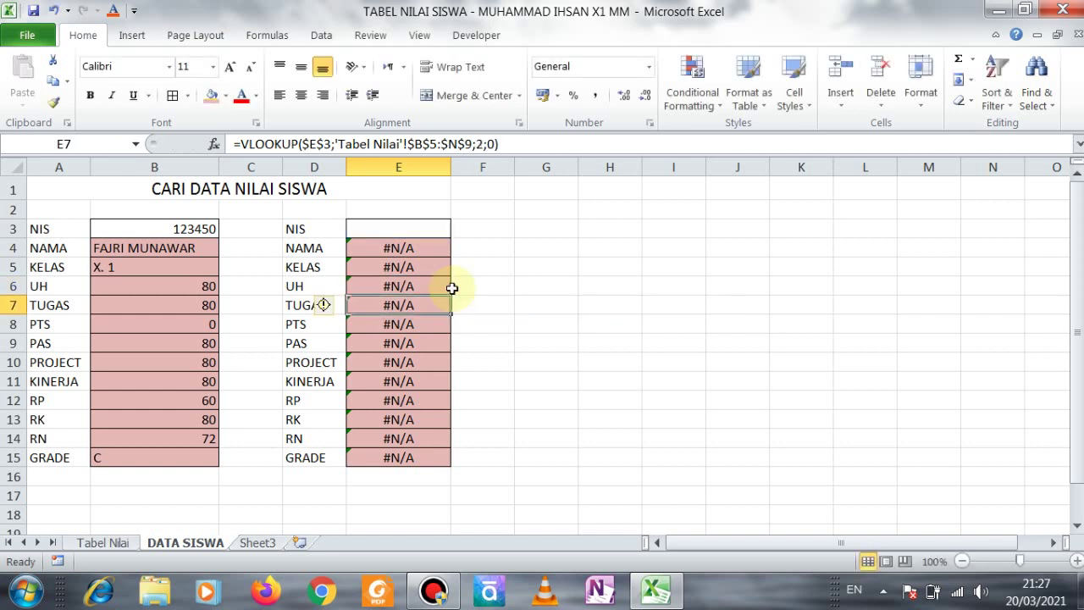
# - Change the TUGAS formula in E7 to =VLOOKUP($E$3;'Tabel Nilai'!$B$5:$N$9;5;0)
pyautogui.doubleClick(410, 306)
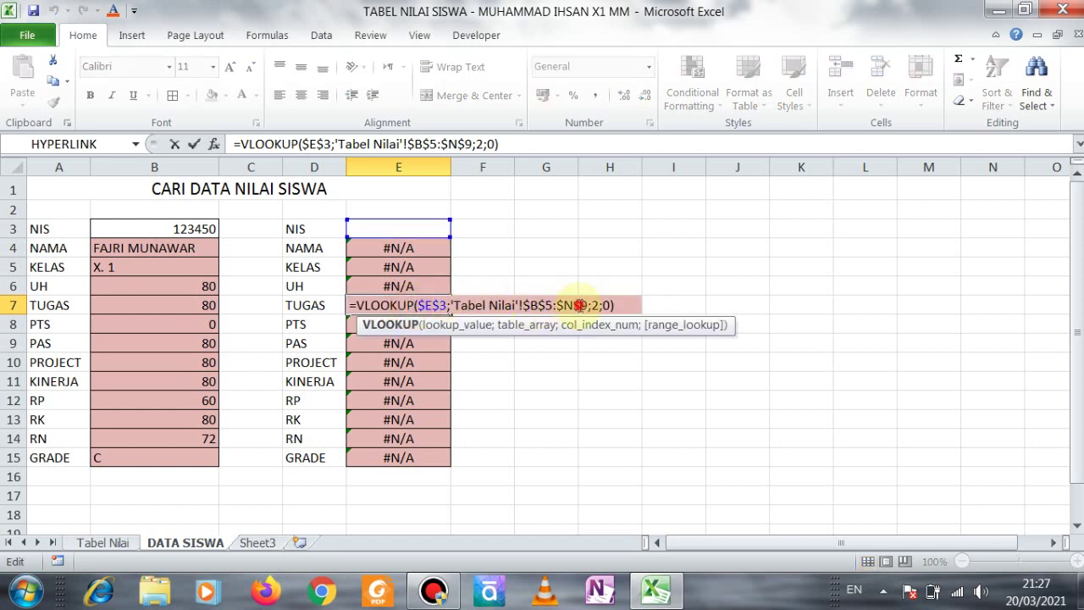
pyautogui.click(582, 305)
pyautogui.press('Right')
pyautogui.press('Right')
pyautogui.press('Right')
pyautogui.press('BackSpace')
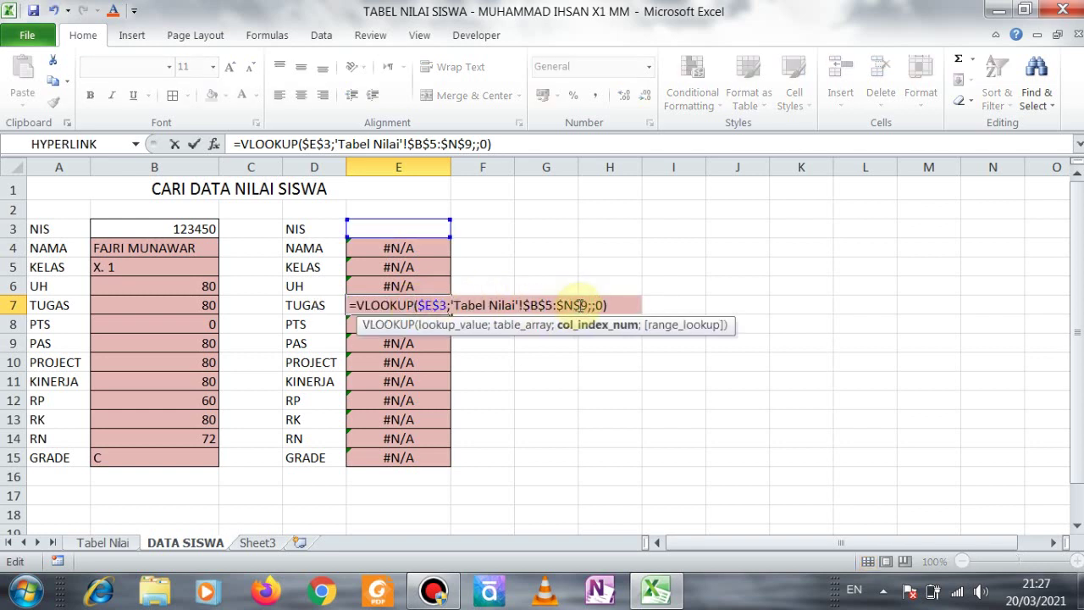
pyautogui.write('5')
pyautogui.press('Return')
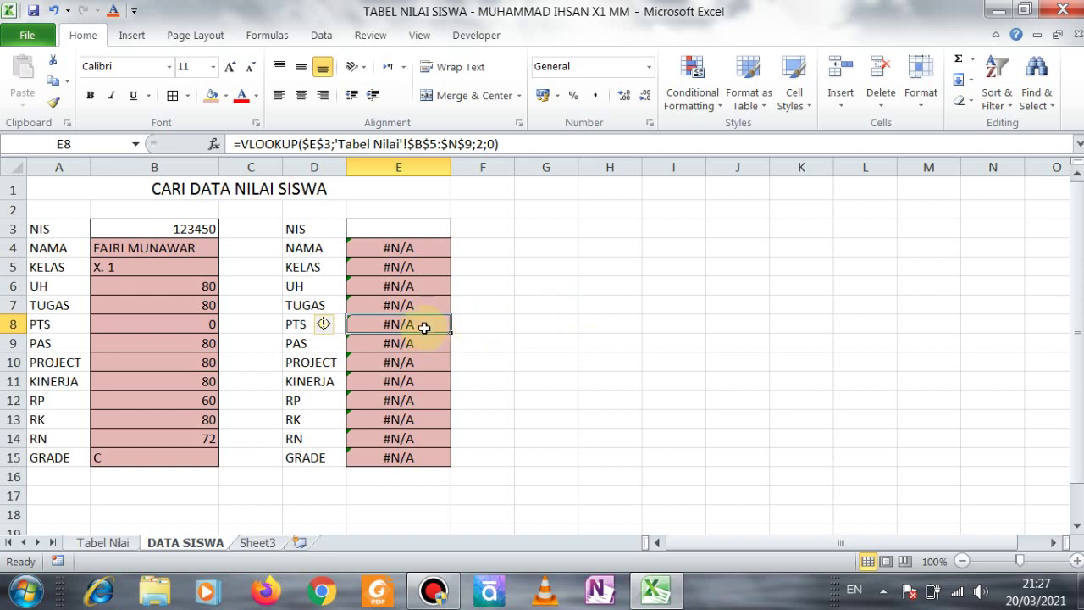
# - Set the column index of the VLOOKUP in the PTS cell E8 to 6
pyautogui.doubleClick(424, 324)
pyautogui.click(598, 324)
pyautogui.press('BackSpace')
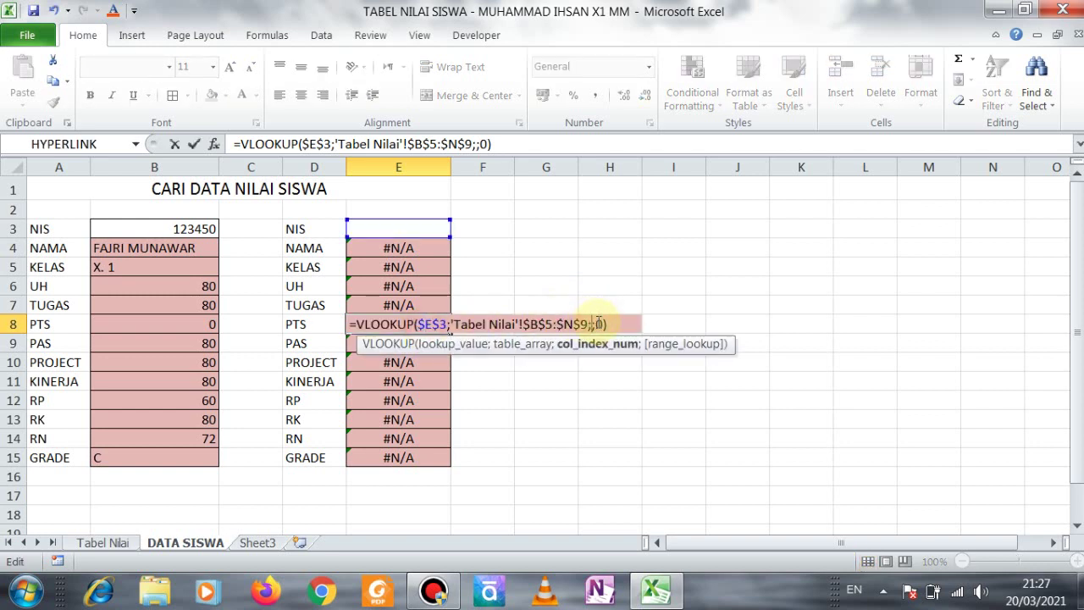
pyautogui.write('6')
pyautogui.press('Return')
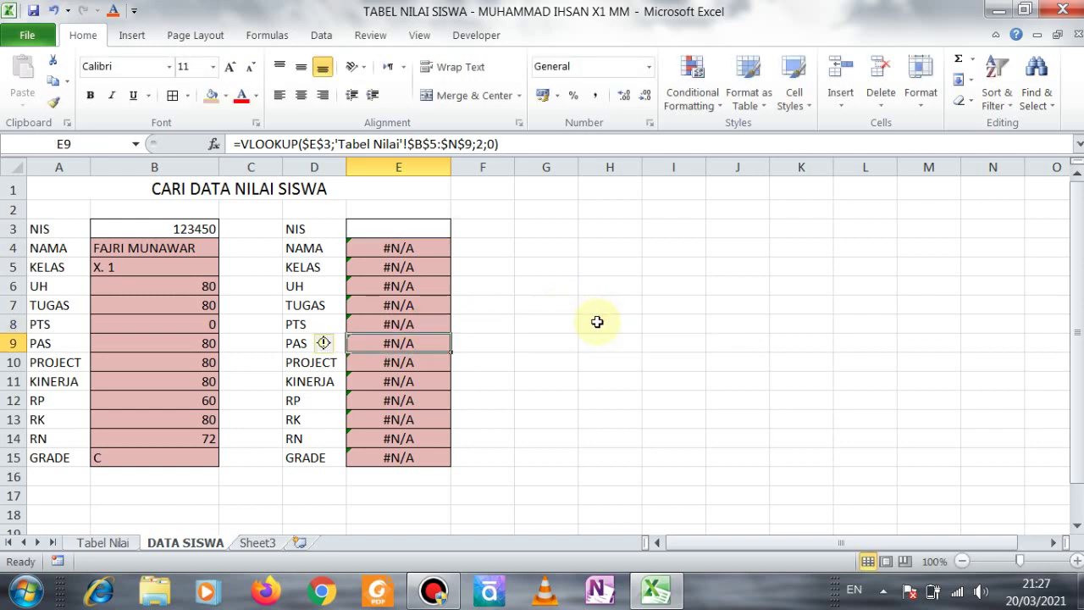
# - Change the column index in the PAS formula in E9 of the second form to 7
pyautogui.doubleClick(412, 342)
pyautogui.click(598, 343)
pyautogui.press('BackSpace')
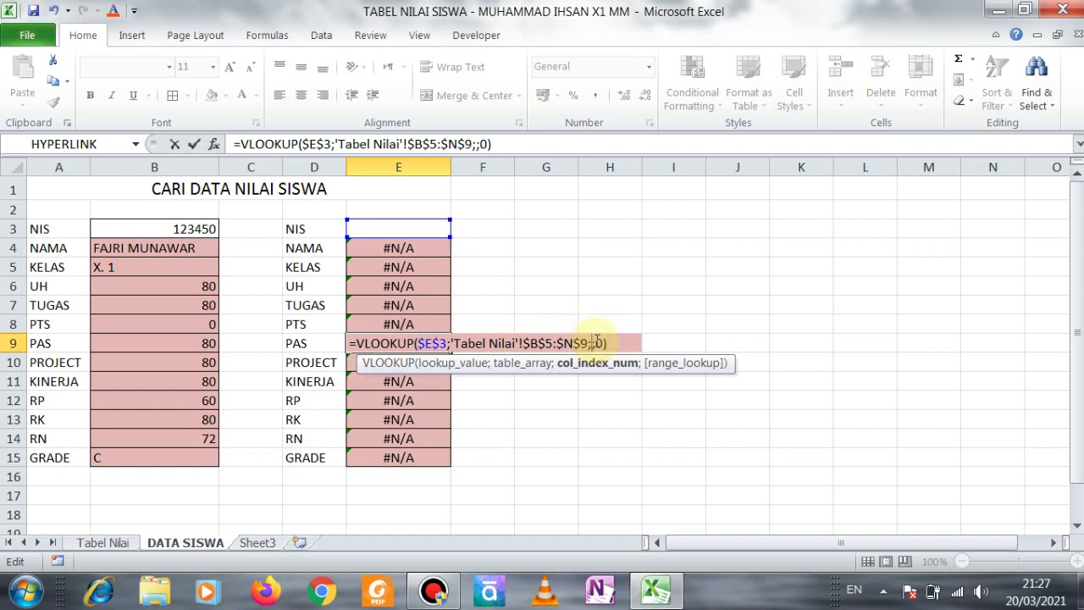
pyautogui.write('7')
pyautogui.press('Return')
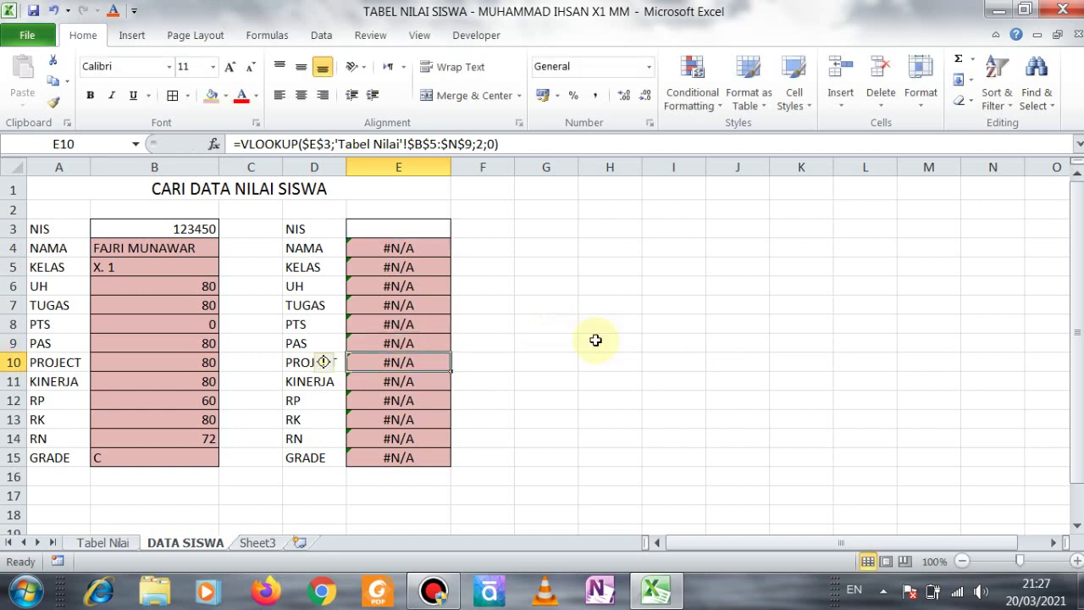
# - Make the PROJECT formula in E10 return column 8 of the Tabel Nilai range
pyautogui.doubleClick(402, 366)
pyautogui.click(598, 363)
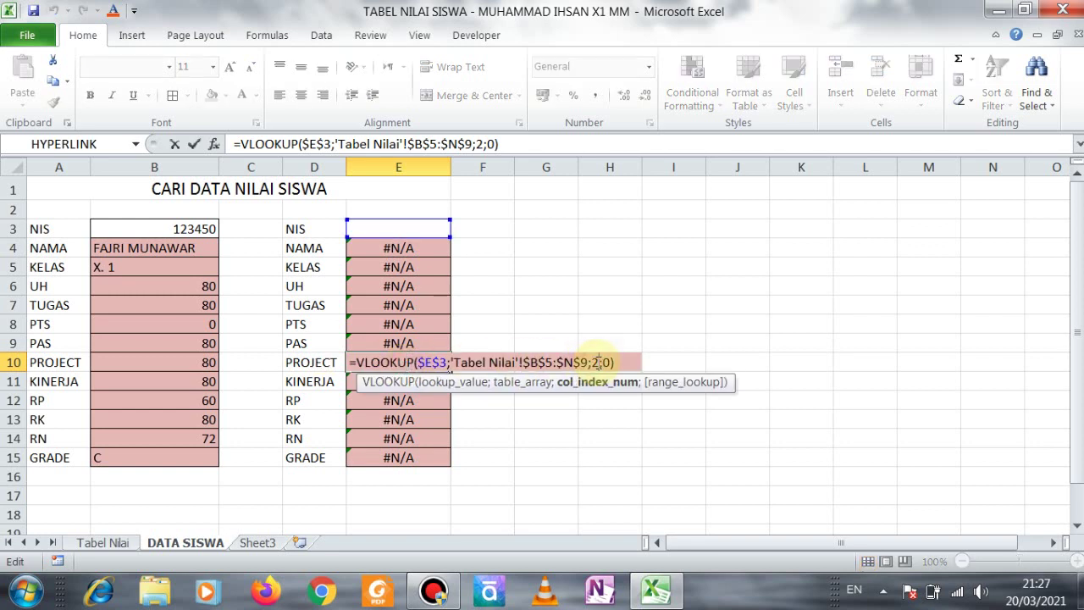
pyautogui.press('BackSpace')
pyautogui.write('8')
pyautogui.press('Return')
# - Set the column index in the KINERJA formula in E11 to 9
pyautogui.doubleClick(418, 381)
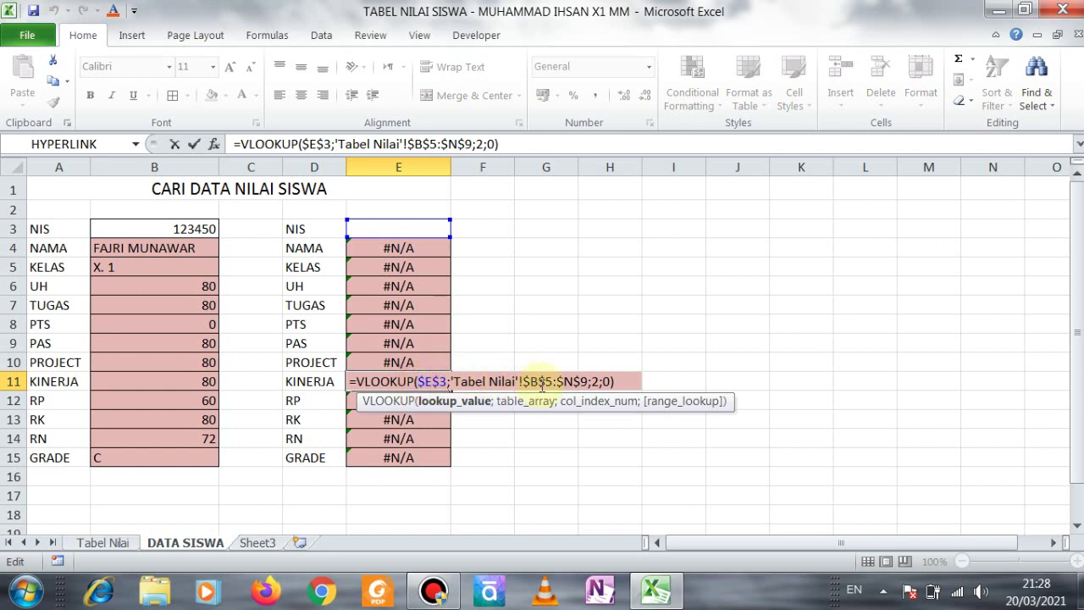
pyautogui.click(592, 381)
pyautogui.press('BackSpace')
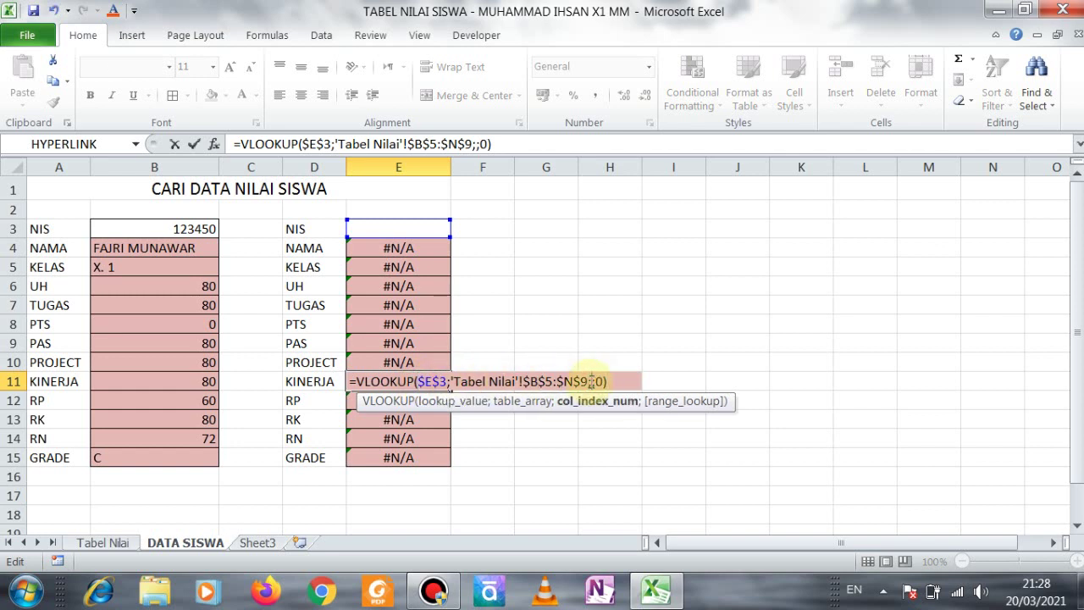
pyautogui.write('9')
pyautogui.press('Return')
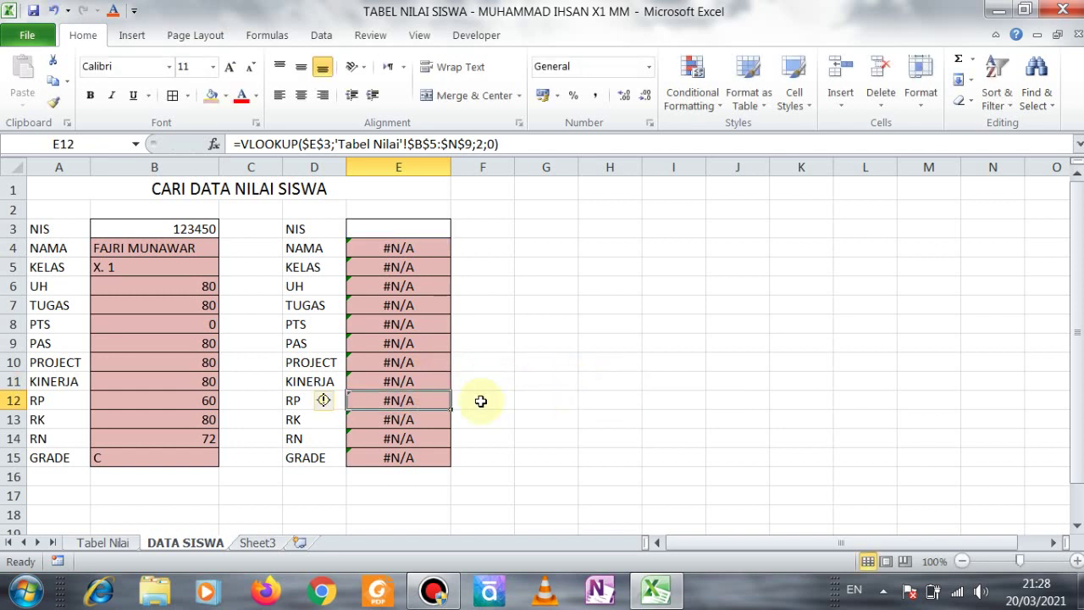
# - Change the RP formula in E12 to =VLOOKUP($E$3;'Tabel Nilai'!$B$5:$N$9;10;0)
pyautogui.doubleClick(413, 400)
pyautogui.click(596, 402)
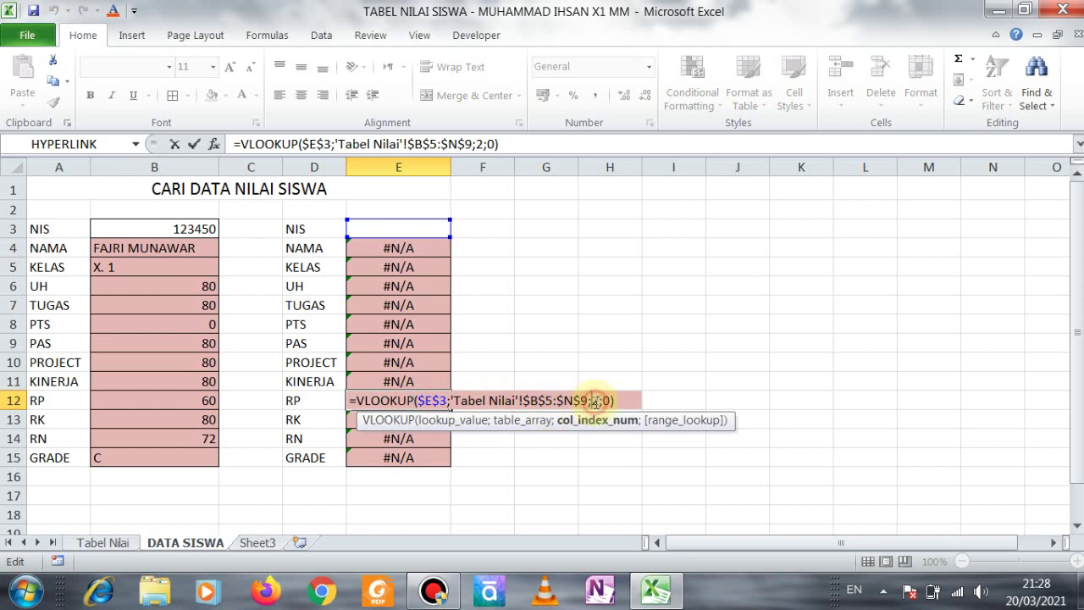
pyautogui.press('BackSpace')
pyautogui.write('10')
pyautogui.scroll(-1, 416, 445)
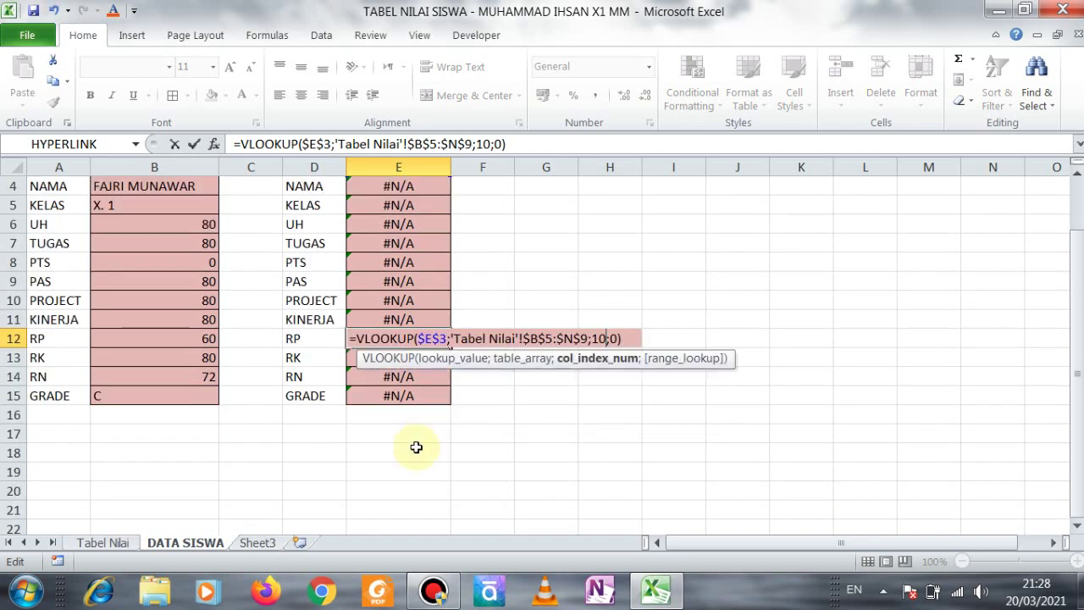
pyautogui.press('Return')
# - Set the column index of the VLOOKUP in the RK cell E13 to 11
pyautogui.doubleClick(357, 362)
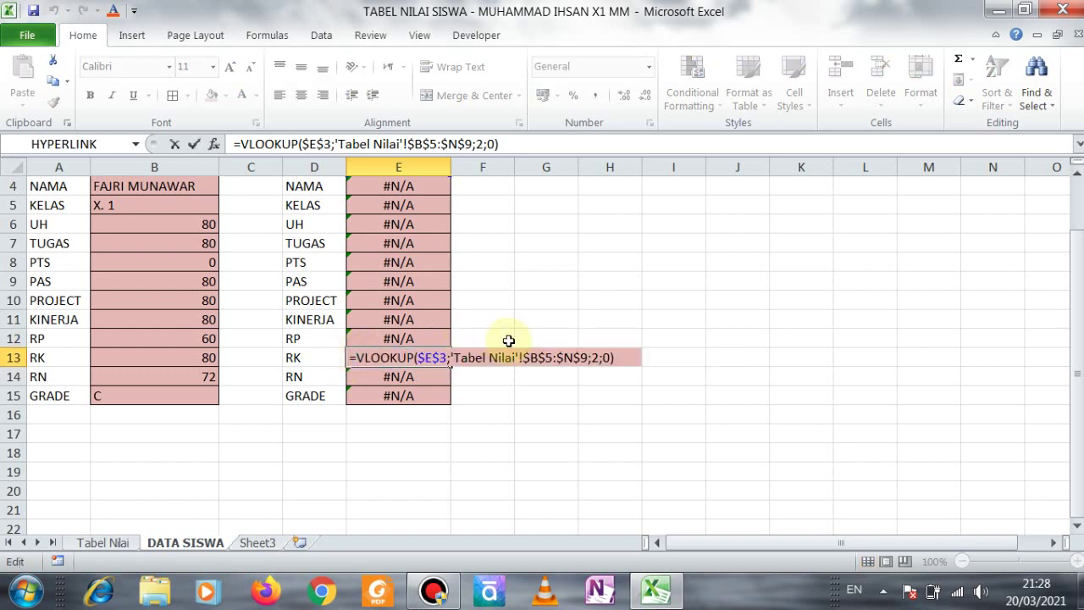
pyautogui.click(596, 358)
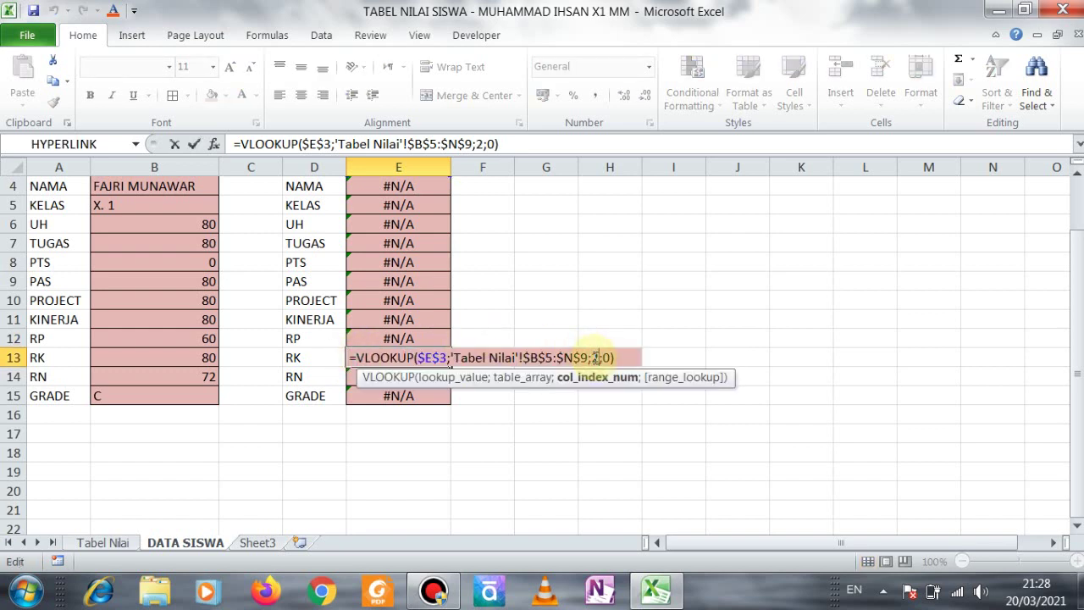
pyautogui.press('BackSpace')
pyautogui.write('11')
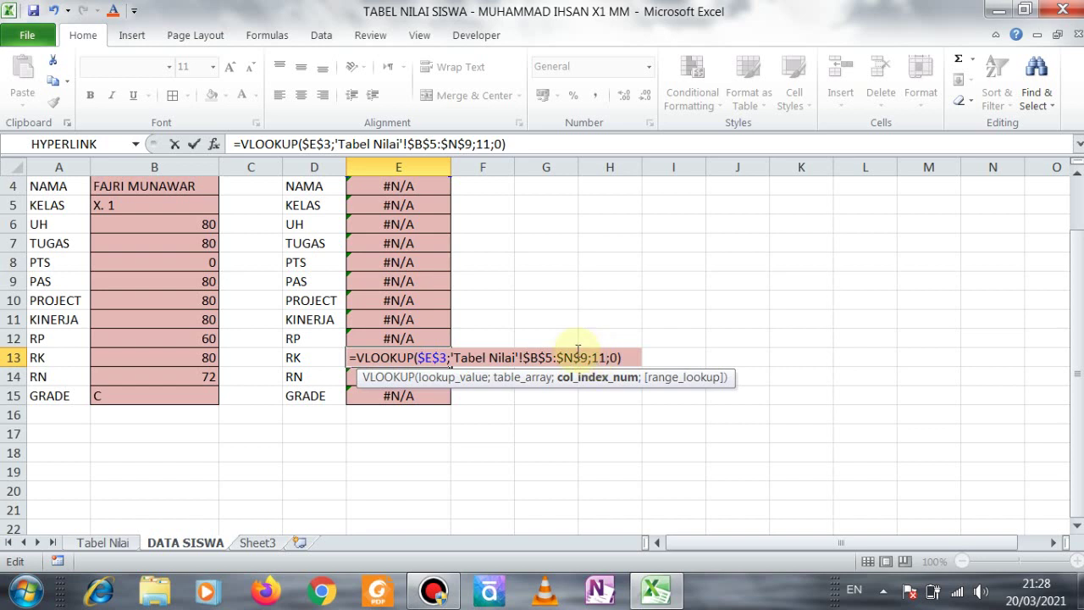
pyautogui.click(349, 378)
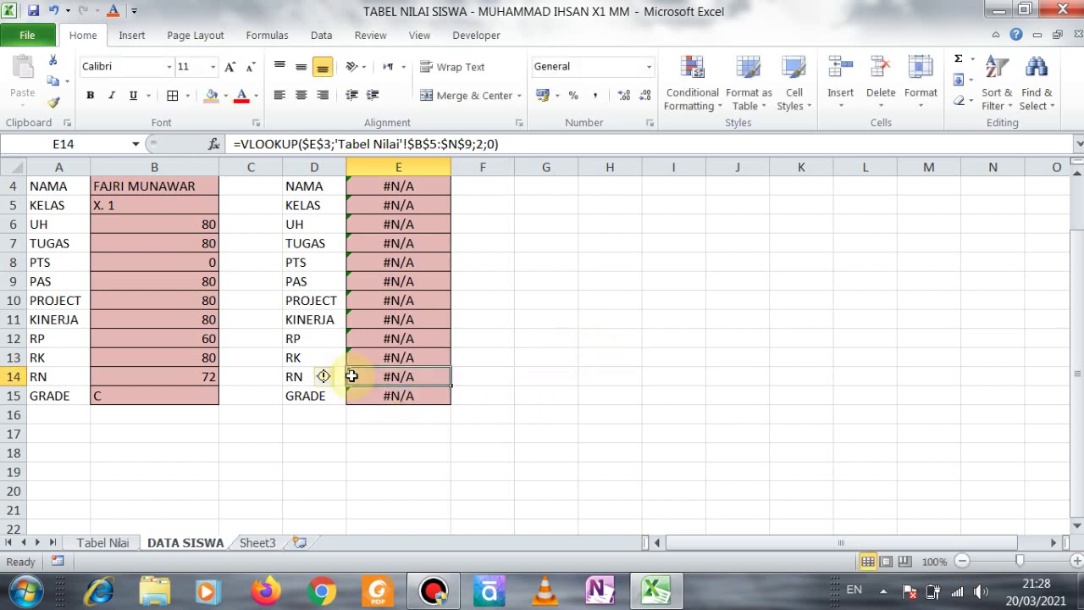
# - Set the column index of the VLOOKUP in the RN cell E14 to 12
pyautogui.doubleClick(350, 376)
pyautogui.click(592, 376)
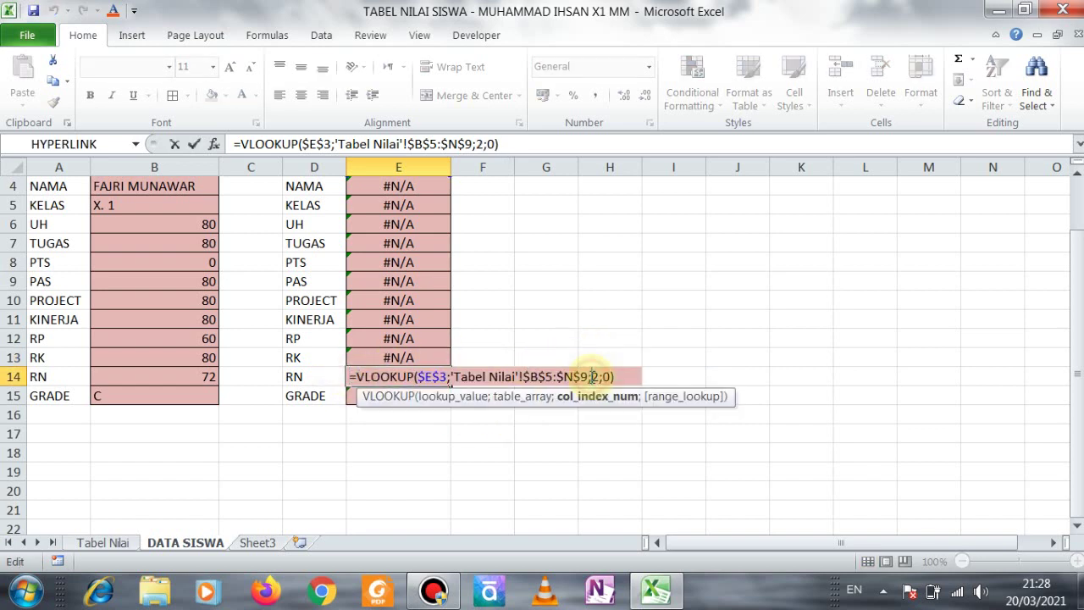
pyautogui.write('1')
pyautogui.click(350, 395)
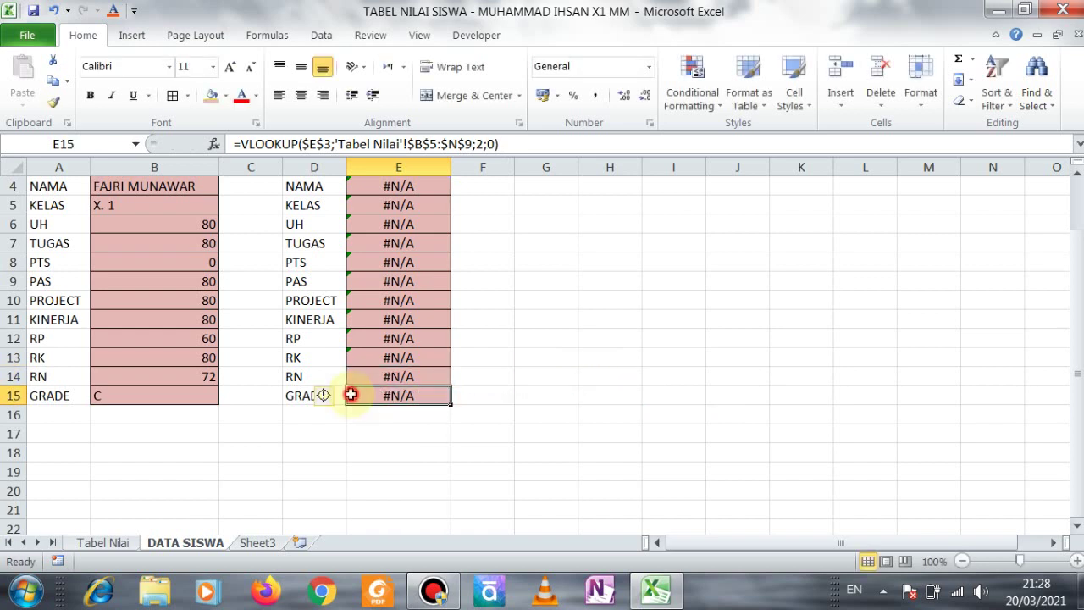
# - Change the GRADE formula in E15 to =VLOOKUP($E$3;'Tabel Nilai'!$B$5:$N$9;13;0)
pyautogui.doubleClick(350, 395)
pyautogui.click(599, 395)
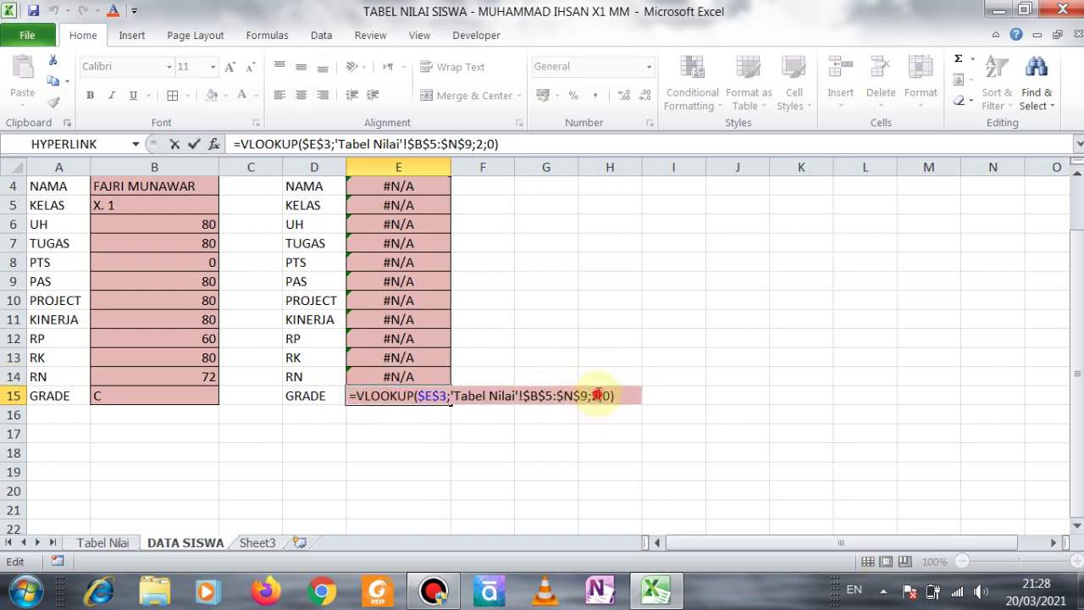
pyautogui.click(597, 395)
pyautogui.press('BackSpace')
pyautogui.write('13')
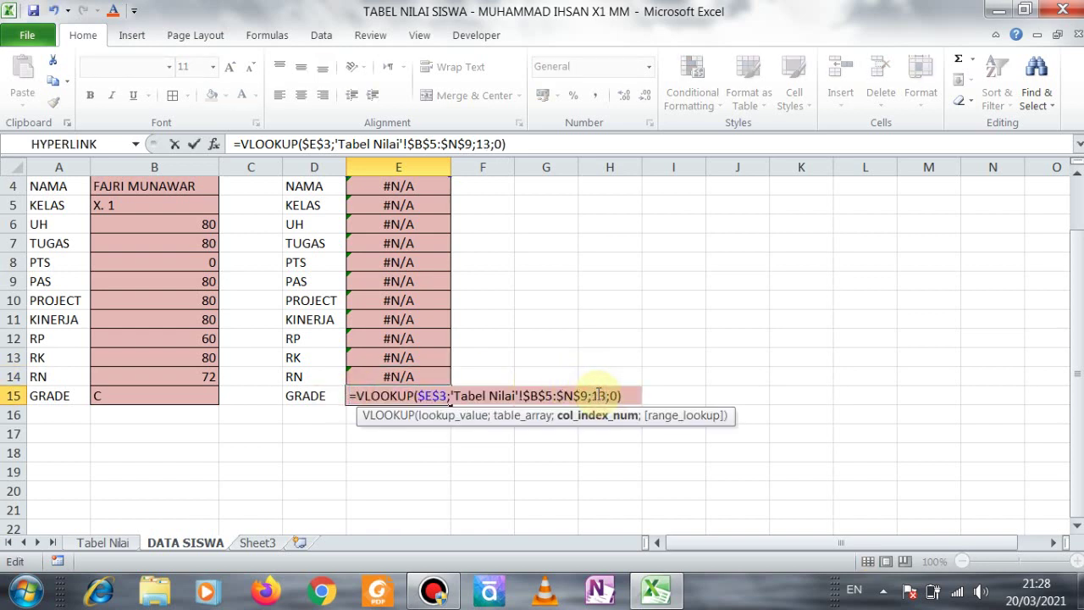
pyautogui.press('Return')
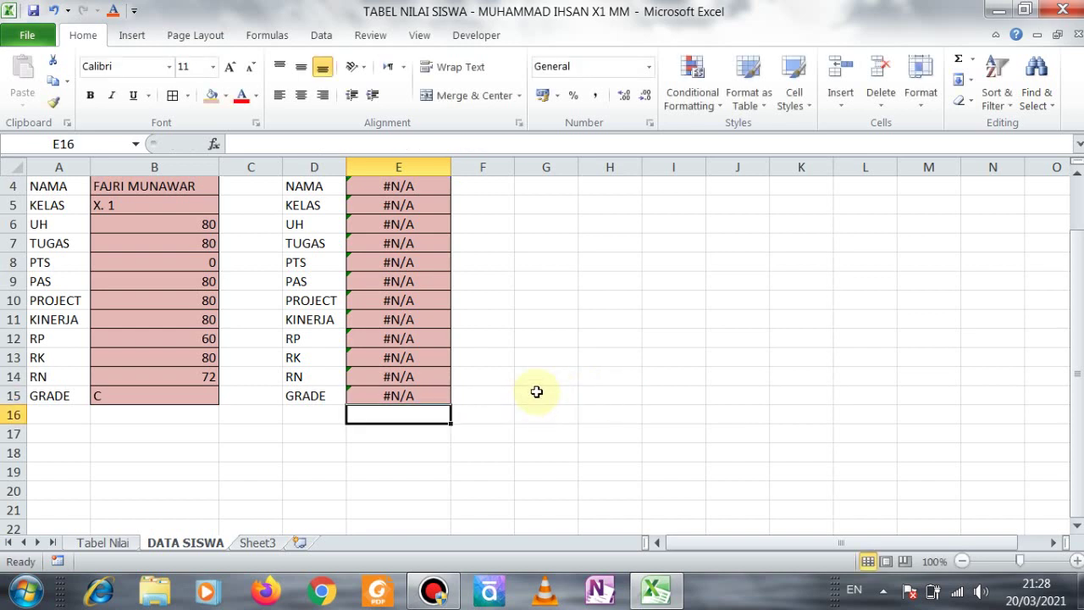
# - Enter a student's NIS in E3 to try out the VLOOKUP form
pyautogui.press('Up')
pyautogui.press('Up')
pyautogui.press('Up')
pyautogui.press('Up')
pyautogui.press('Up')
pyautogui.press('Up')
pyautogui.press('Up')
pyautogui.press('Up')
pyautogui.press('Up')
pyautogui.press('Up')
pyautogui.press('Up')
pyautogui.press('Up')
pyautogui.press('Up')
pyautogui.press('Up')
pyautogui.press('Up')
pyautogui.press('Down')
pyautogui.press('Down')
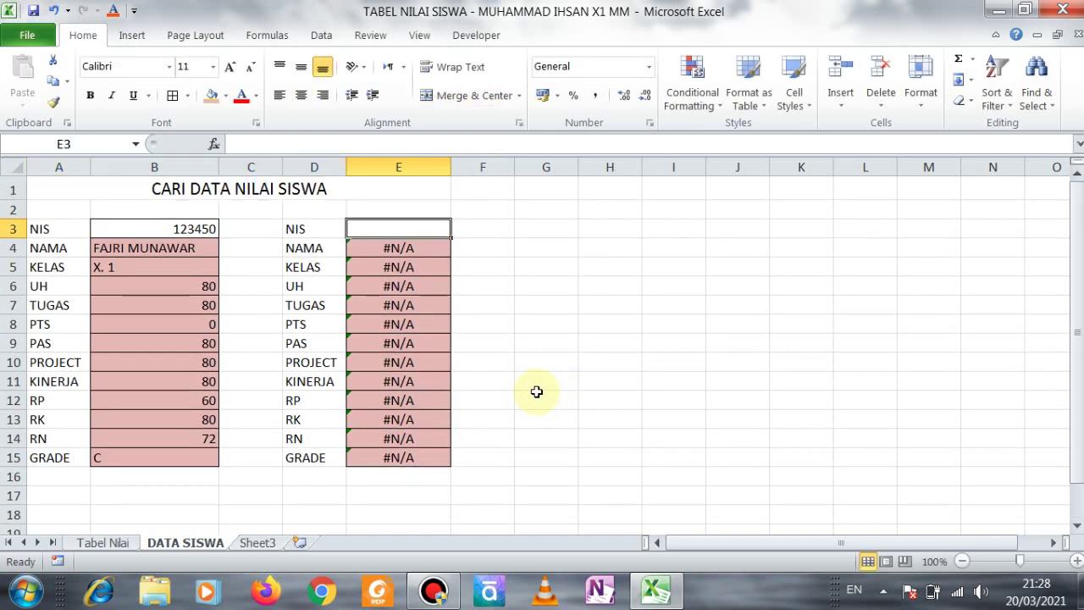
pyautogui.write('123')
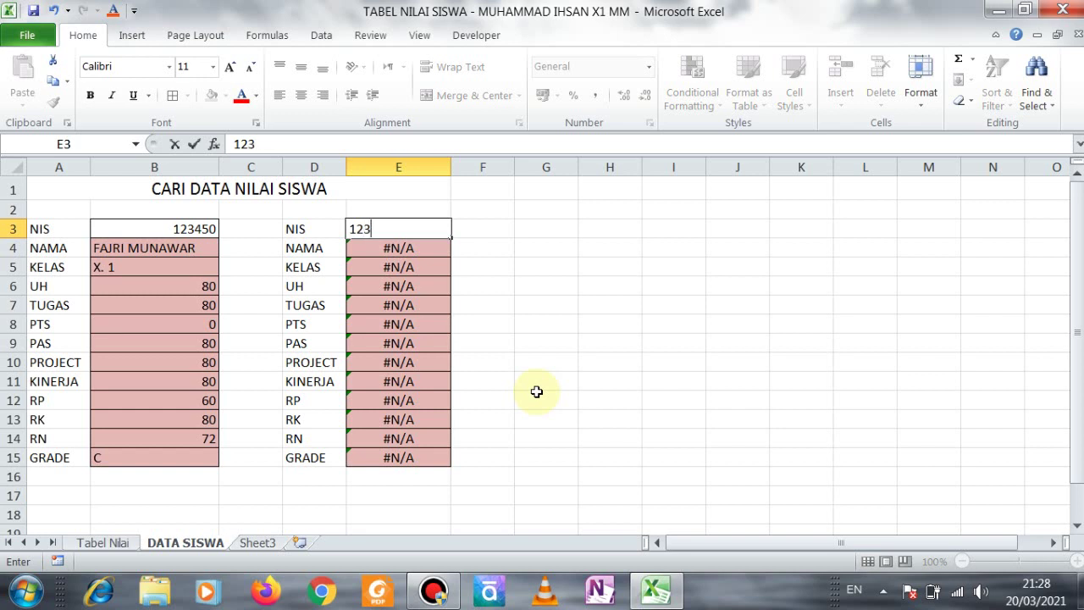
pyautogui.write('451')
pyautogui.press('Return')
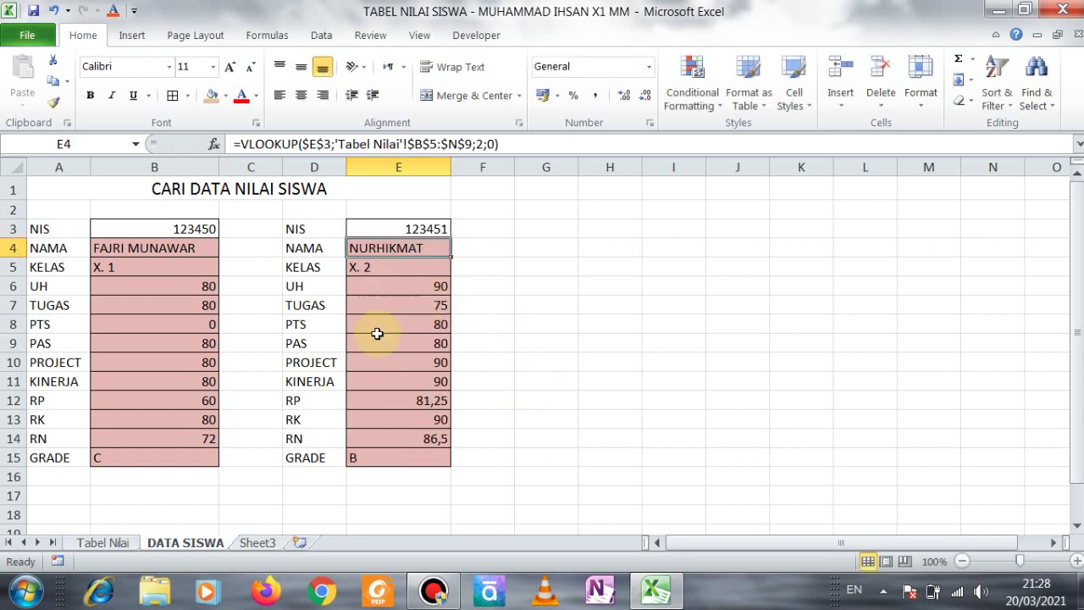
# - Enlarge the grade letter in B15 to font size 48
pyautogui.click(153, 460)
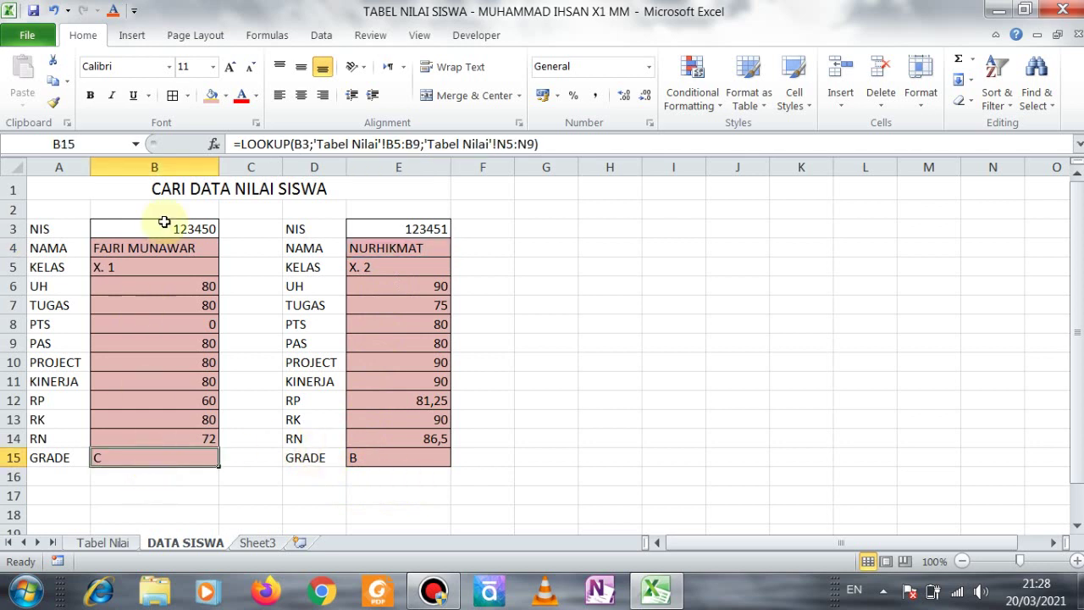
pyautogui.click(231, 68)
pyautogui.click(231, 68)
pyautogui.click(232, 68)
pyautogui.click(232, 68)
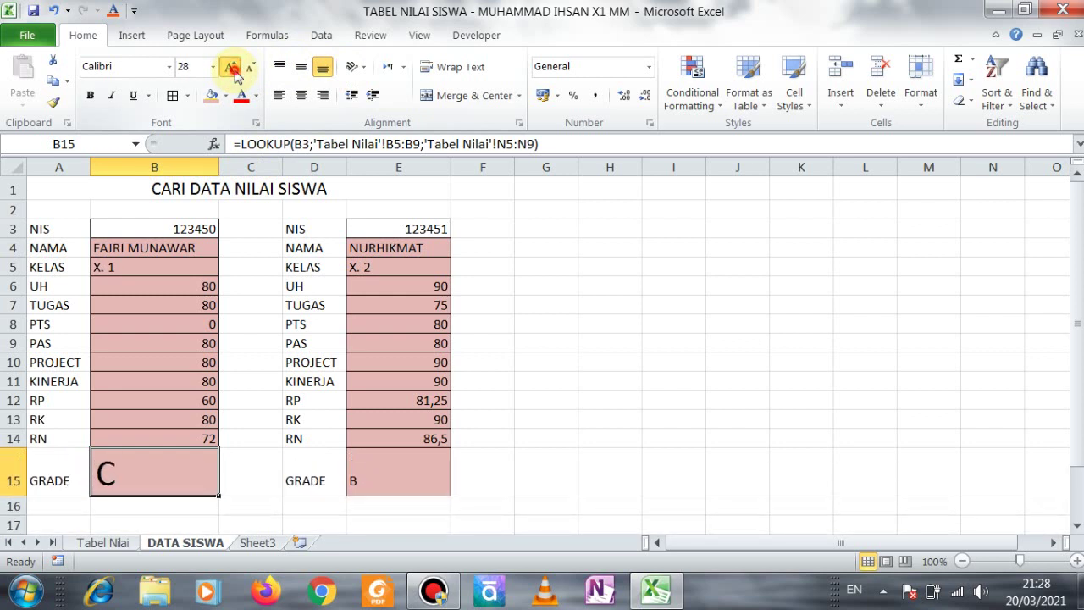
pyautogui.click(231, 67)
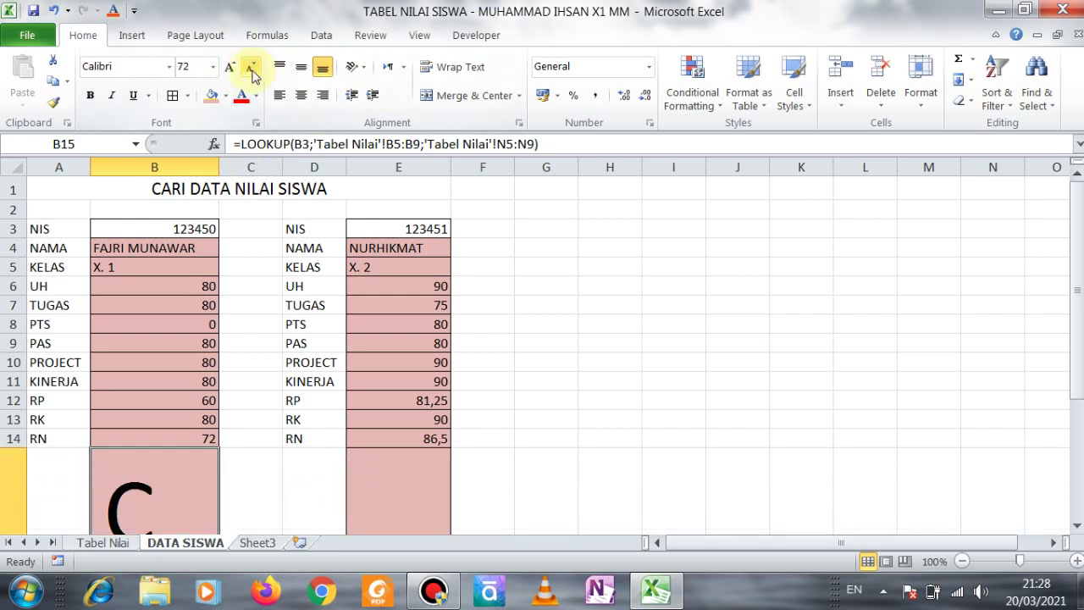
pyautogui.click(251, 68)
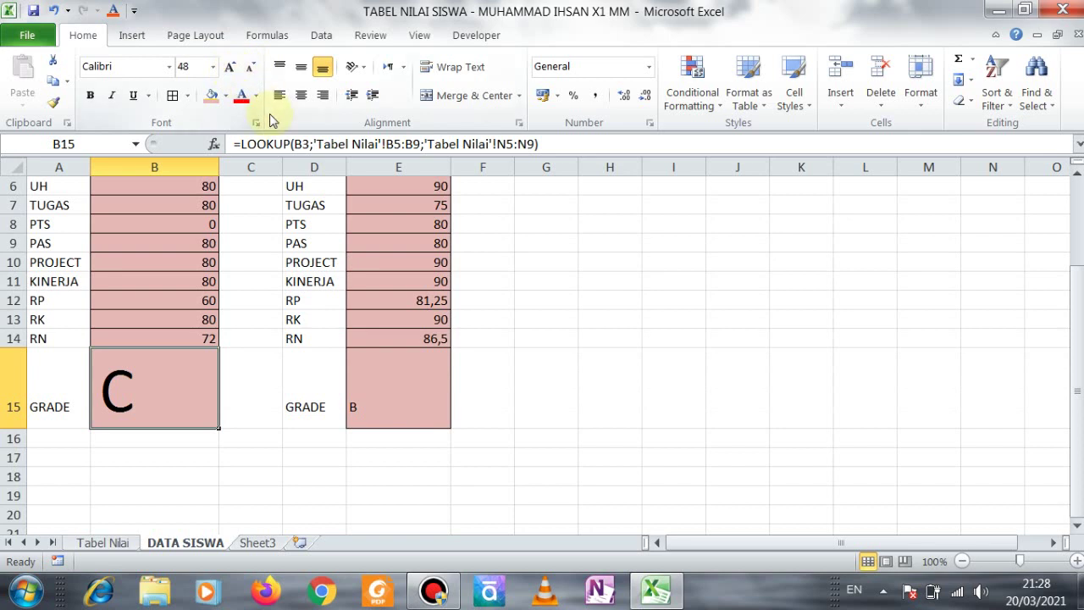
# - Set the font size of the grade in E15 to 48 to match the first form
pyautogui.click(372, 387)
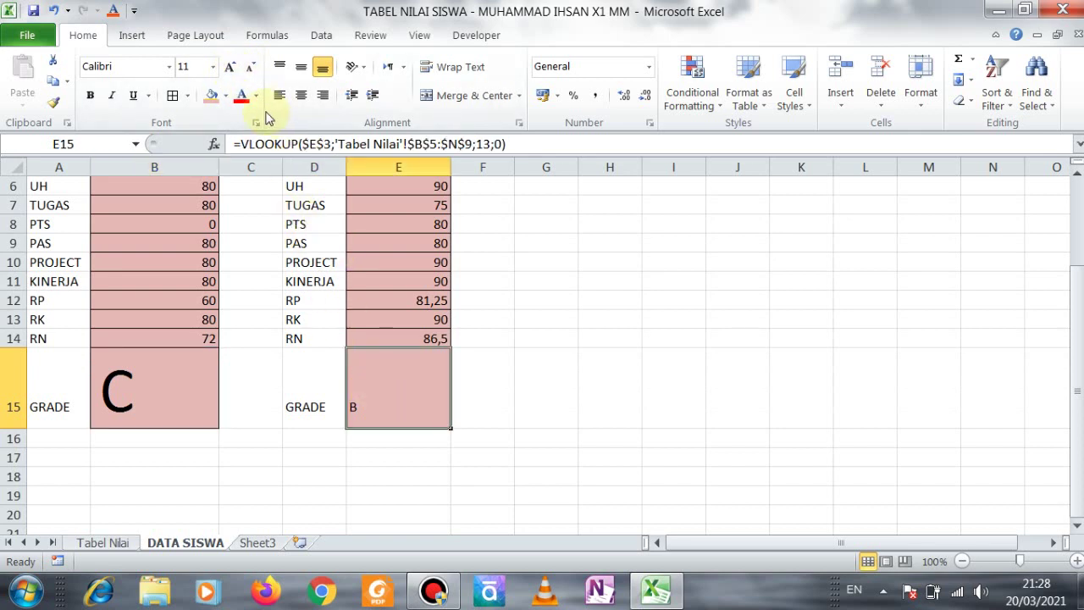
pyautogui.click(184, 66)
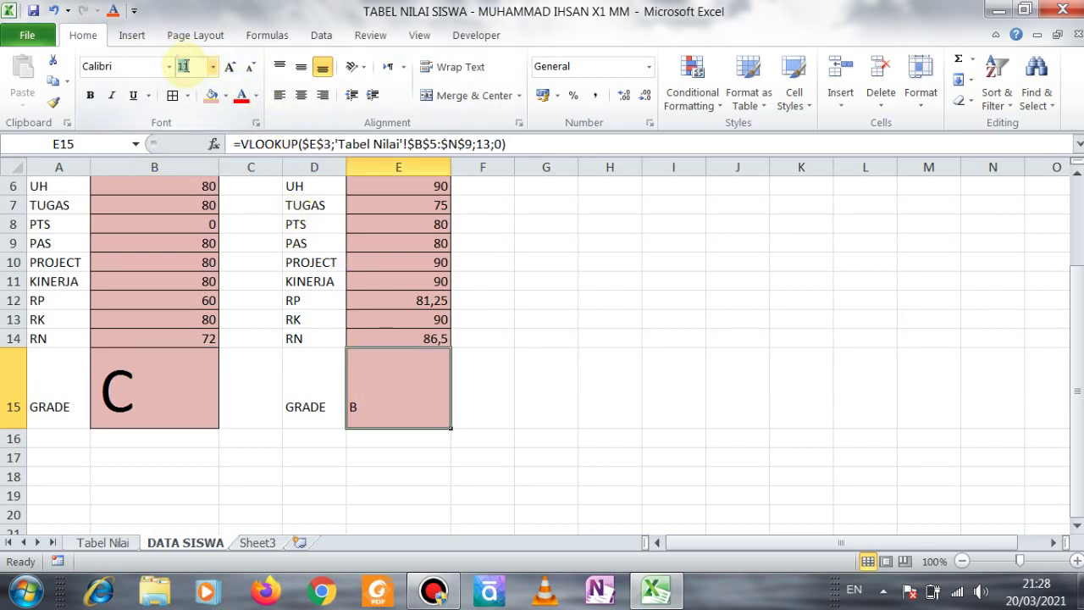
pyautogui.write('48')
pyautogui.press('Return')
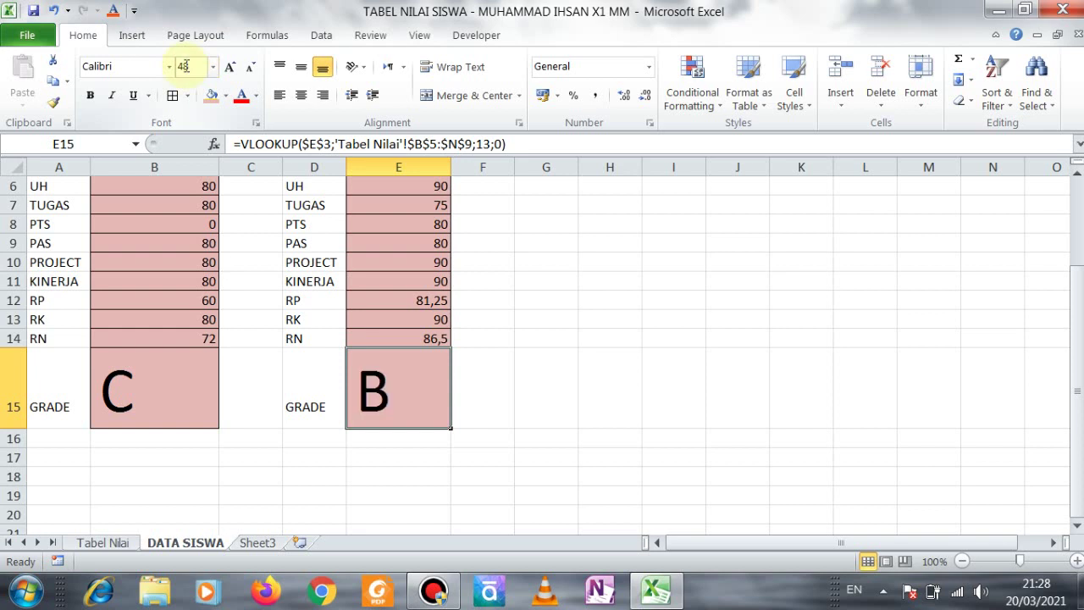
# - Center the grade letters horizontally in B15 and E15
pyautogui.click(551, 265)
pyautogui.press('Up')
pyautogui.press('Up')
pyautogui.press('Up')
pyautogui.press('Up')
pyautogui.press('Up')
pyautogui.press('Up')
pyautogui.press('Up')
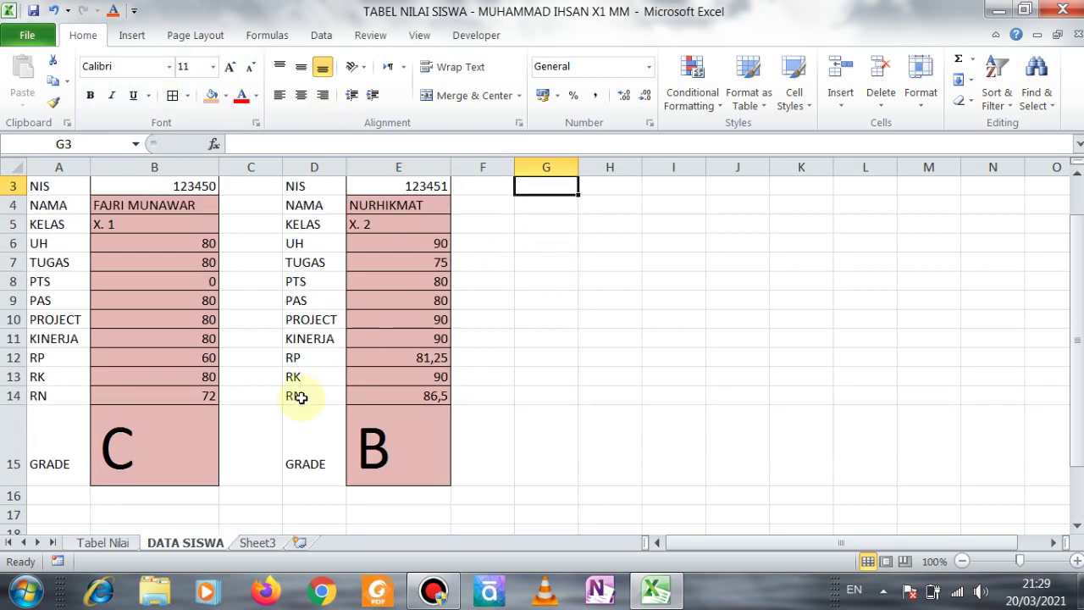
pyautogui.click(157, 443)
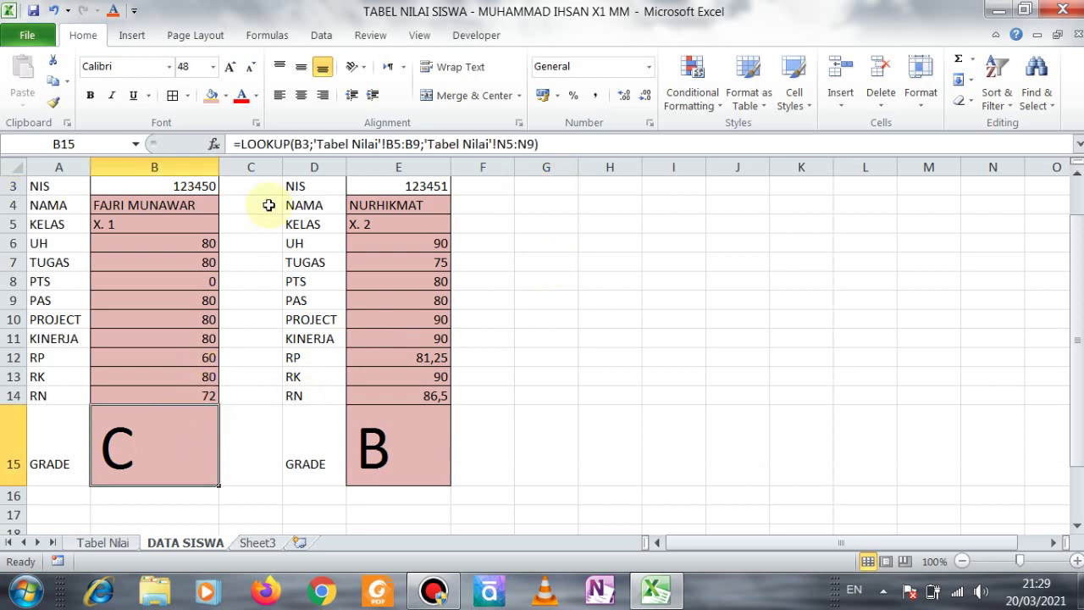
pyautogui.click(301, 100)
pyautogui.click(372, 445)
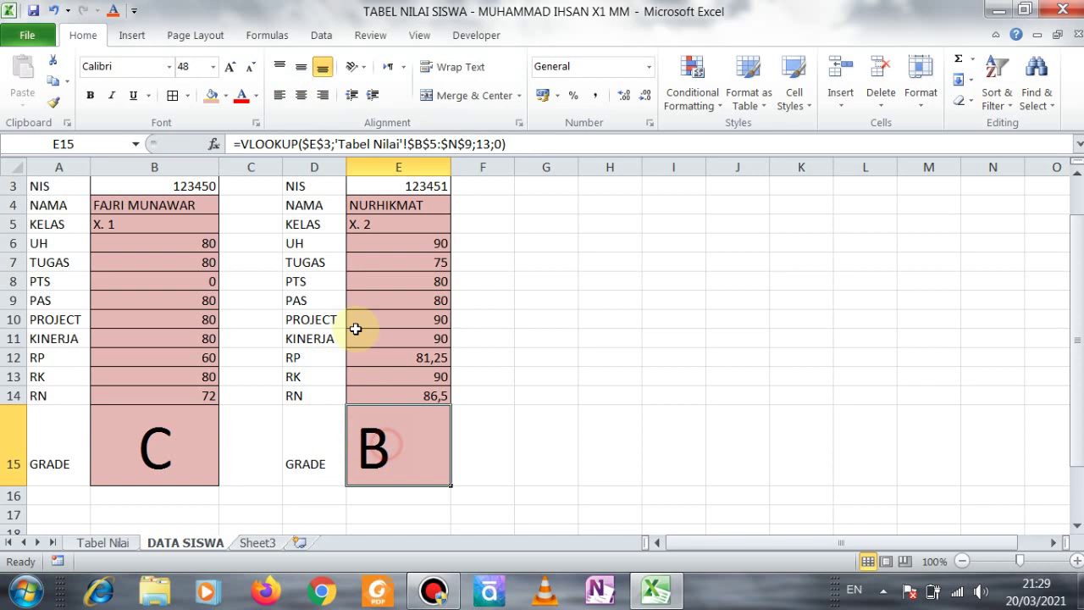
pyautogui.click(301, 99)
# - Make the grade letters in E15 and B15 bold
pyautogui.click(91, 96)
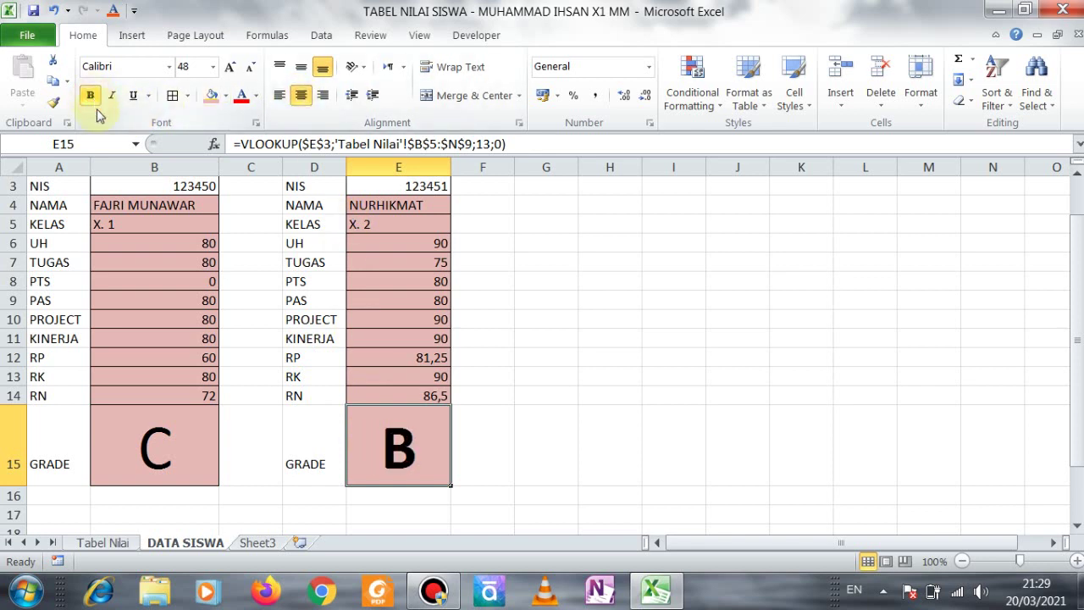
pyautogui.click(153, 447)
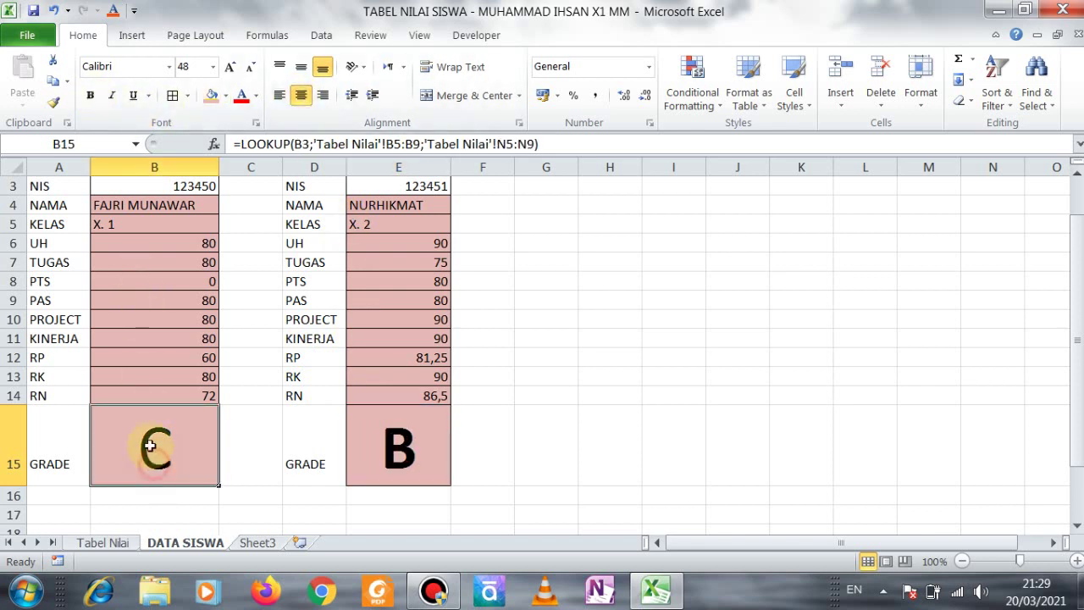
pyautogui.click(90, 96)
# - Replace the NIS in B3 with a different student's number to test the LOOKUP form
pyautogui.click(182, 244)
pyautogui.press('Up')
pyautogui.press('Up')
pyautogui.press('Up')
pyautogui.press('Up')
pyautogui.press('Up')
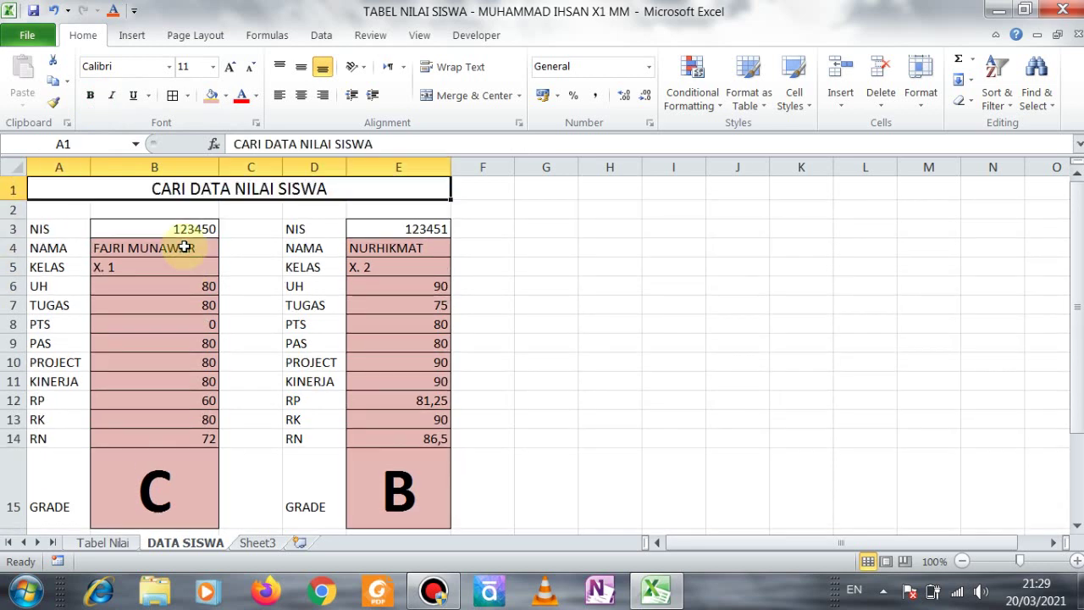
pyautogui.press('Down')
pyautogui.press('Down')
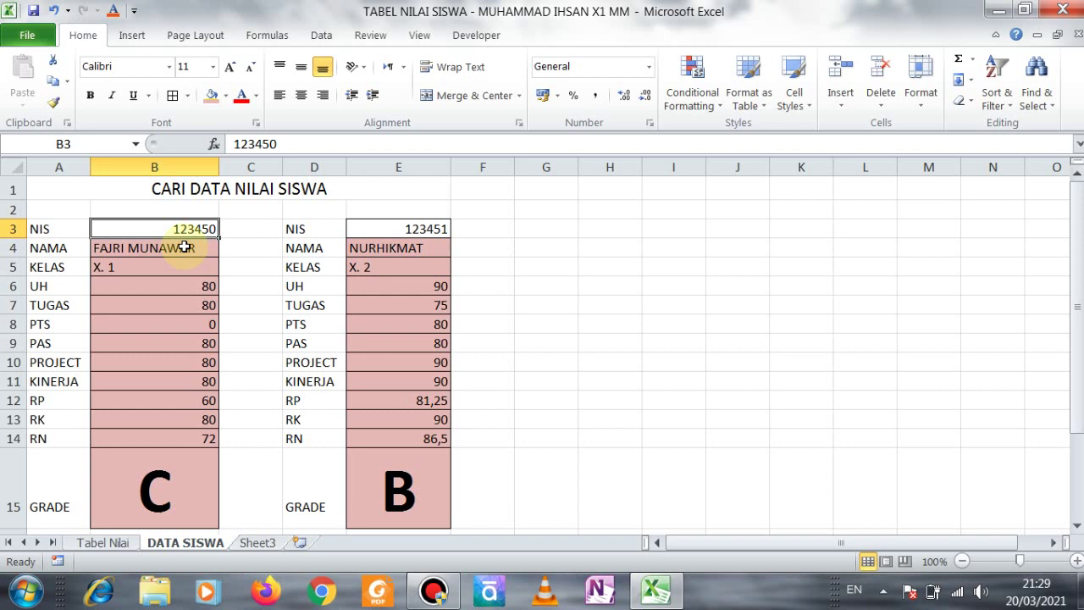
pyautogui.write('1')
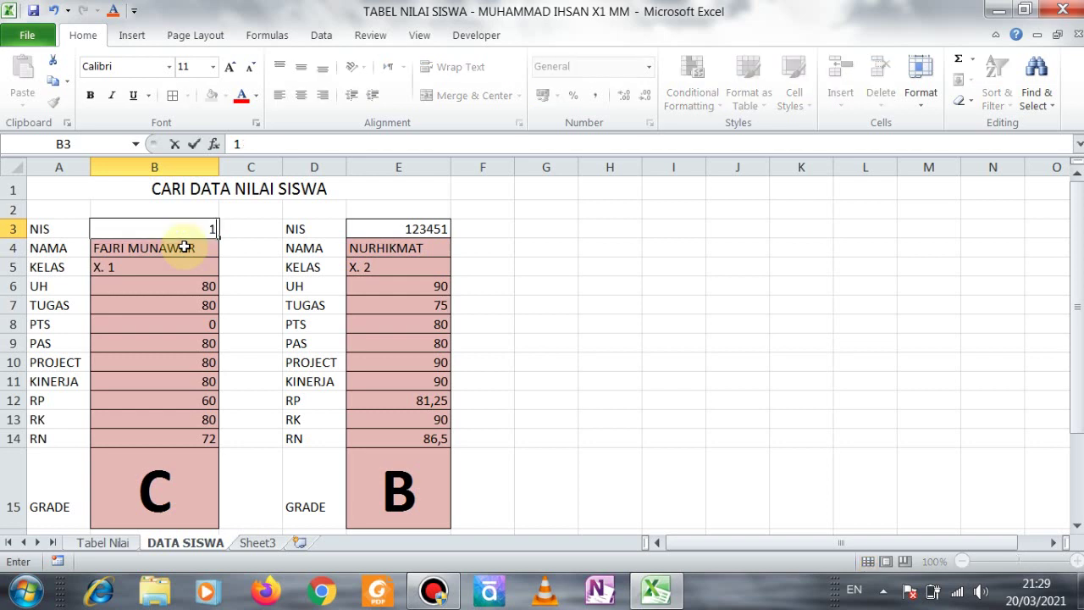
pyautogui.write('23452')
pyautogui.press('Return')
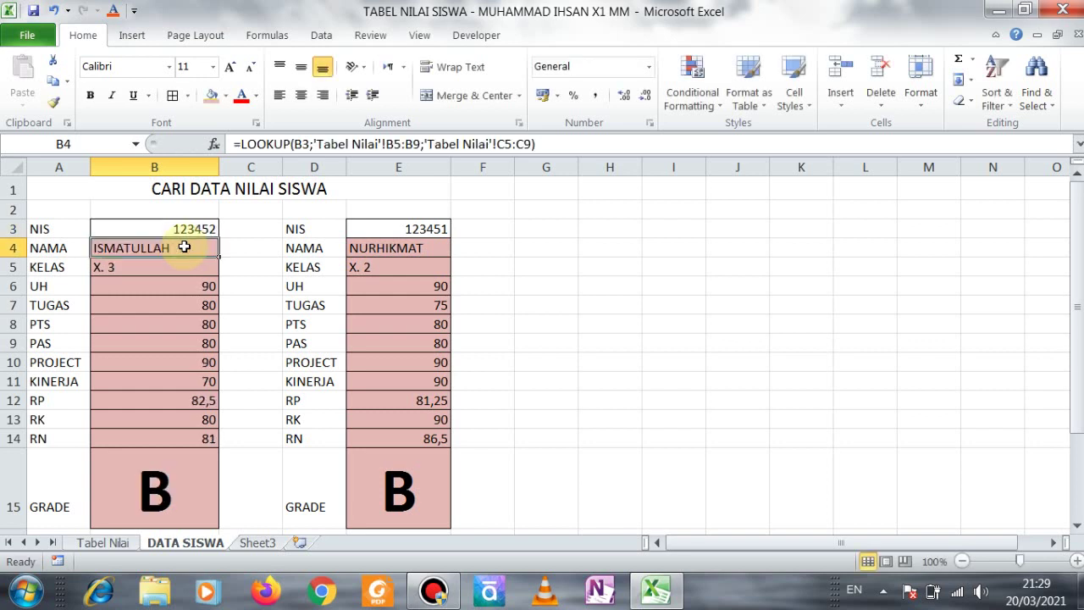
# - Edit the last digit of the NIS in B3 to look up the student ending in 4
pyautogui.click(196, 228)
pyautogui.doubleClick(197, 230)
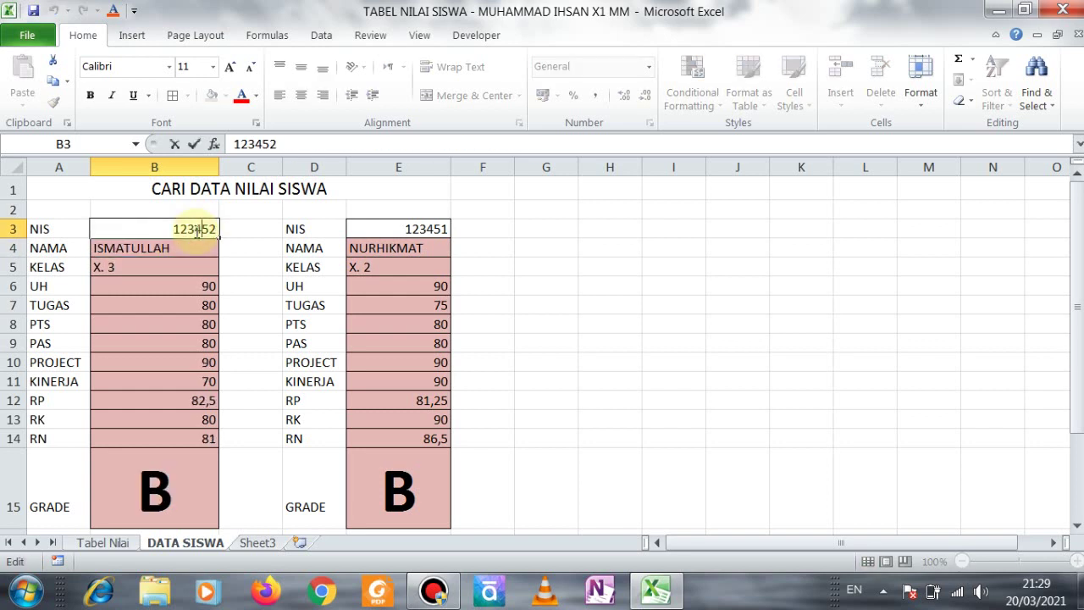
pyautogui.press('BackSpace')
pyautogui.write('4')
pyautogui.press('Return')
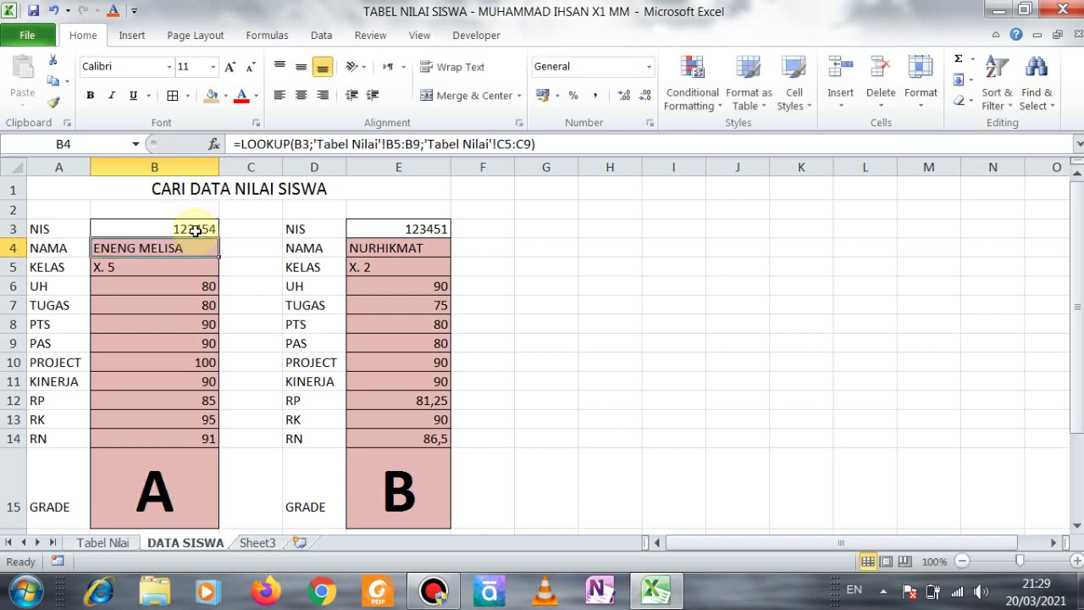
pyautogui.click(177, 272)
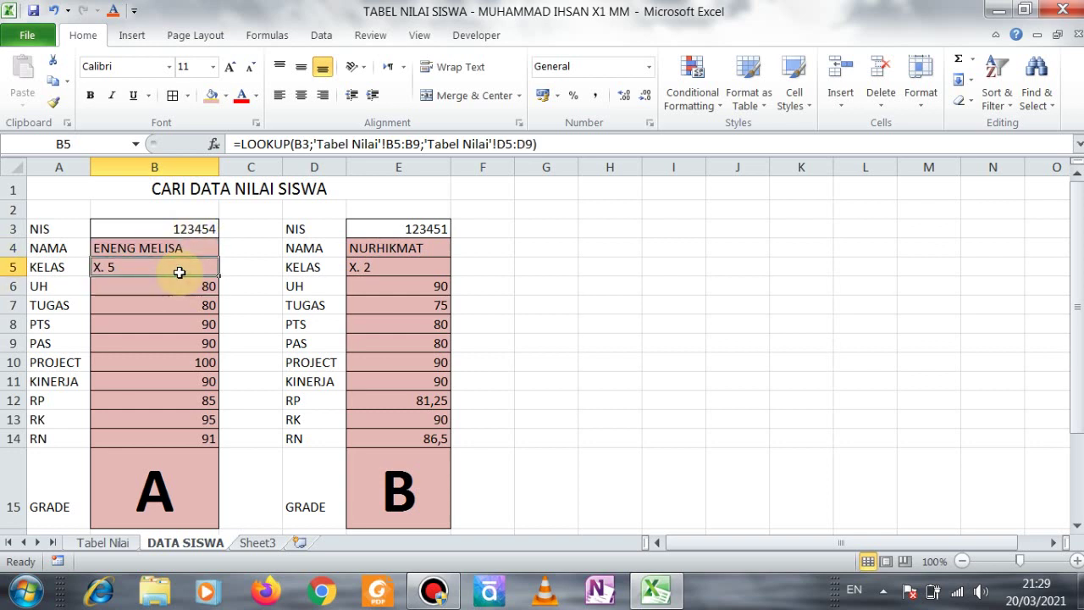
pyautogui.press('Up')
pyautogui.press('Up')
pyautogui.press('Down')
pyautogui.press('Right')
pyautogui.press('Right')
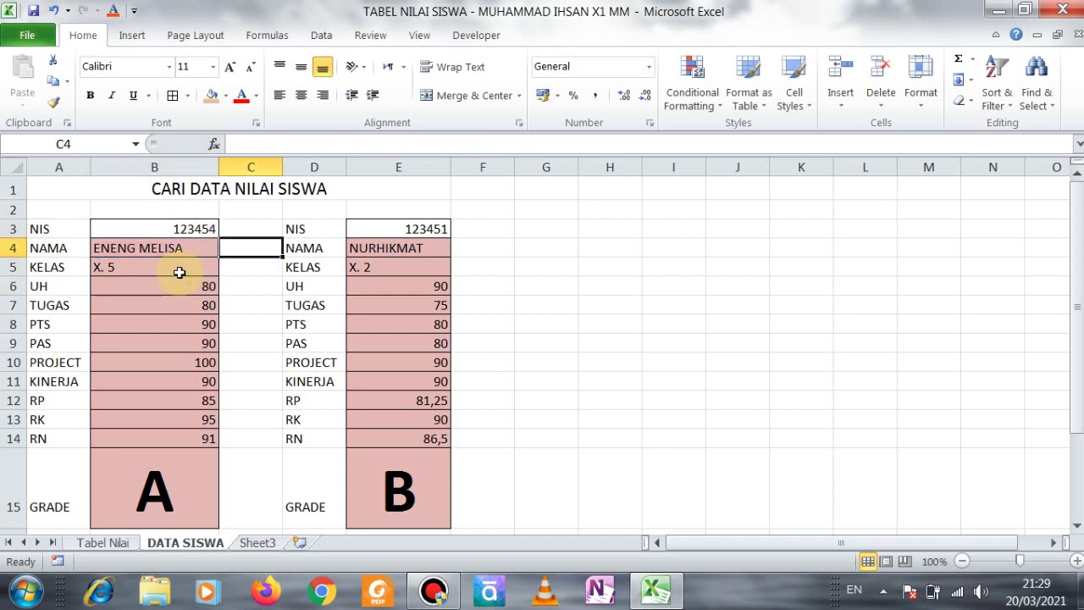
pyautogui.press('Left')
pyautogui.press('Up')
pyautogui.press('Right')
pyautogui.press('Right')
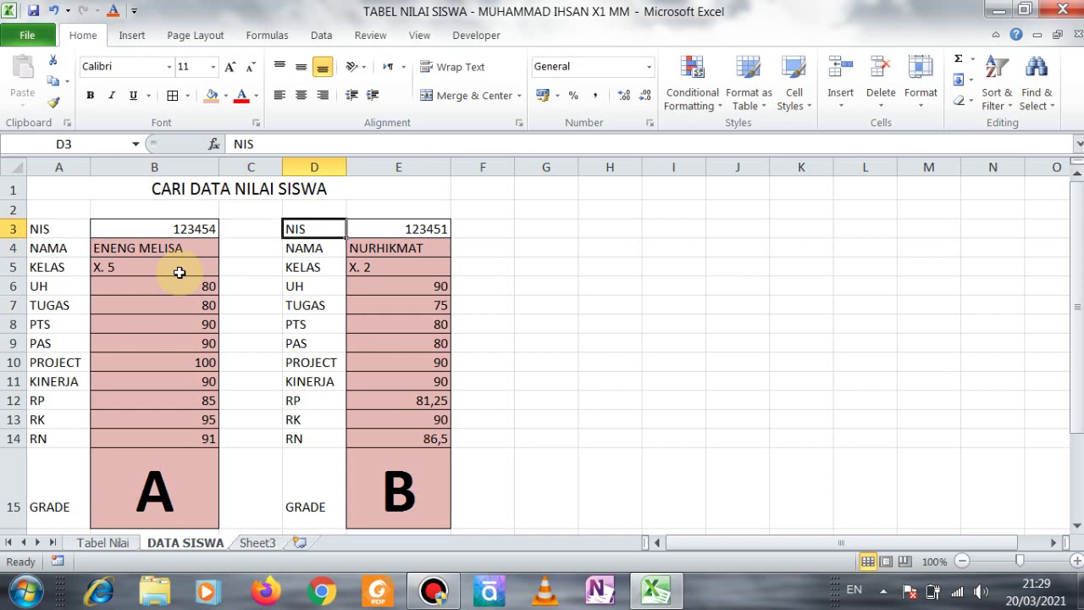
pyautogui.press('Left')
pyautogui.press('Left')
pyautogui.press('Left')
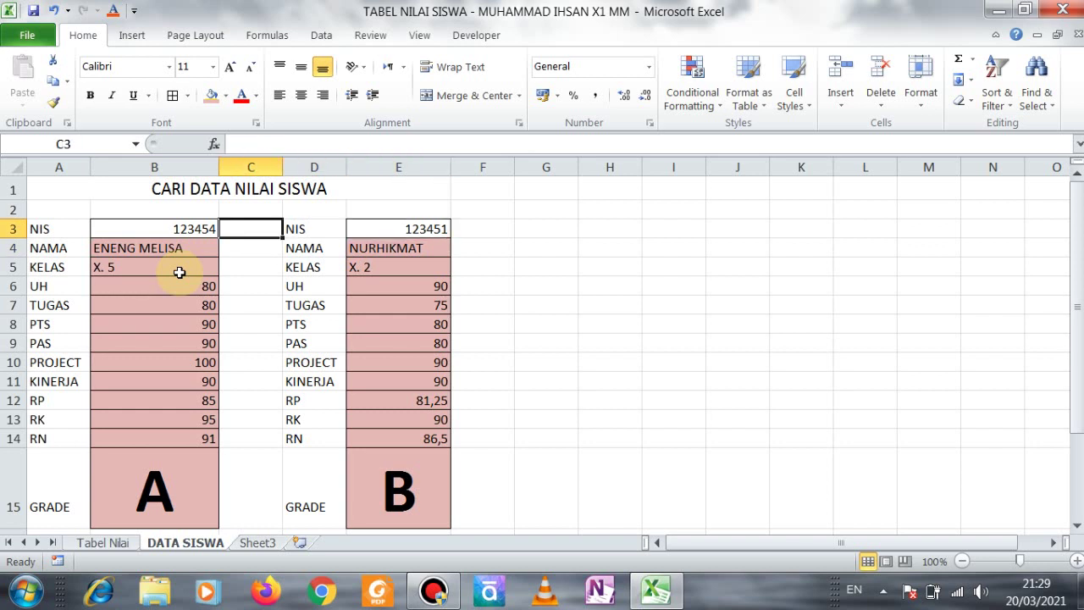
pyautogui.press('Right')
pyautogui.press('Right')
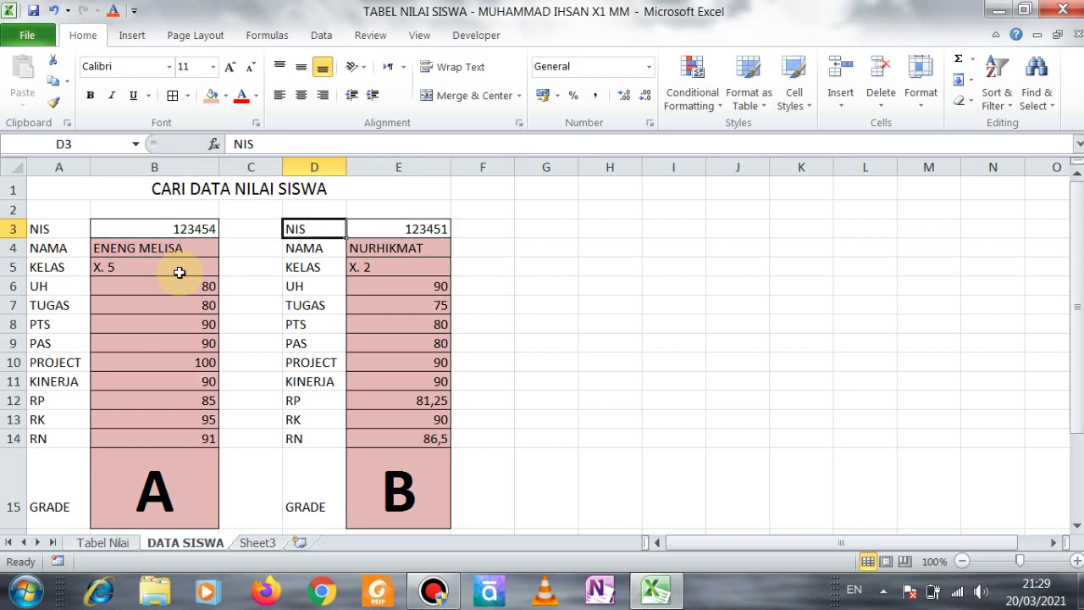
pyautogui.press('Right')
pyautogui.press('Down')
pyautogui.press('Down')
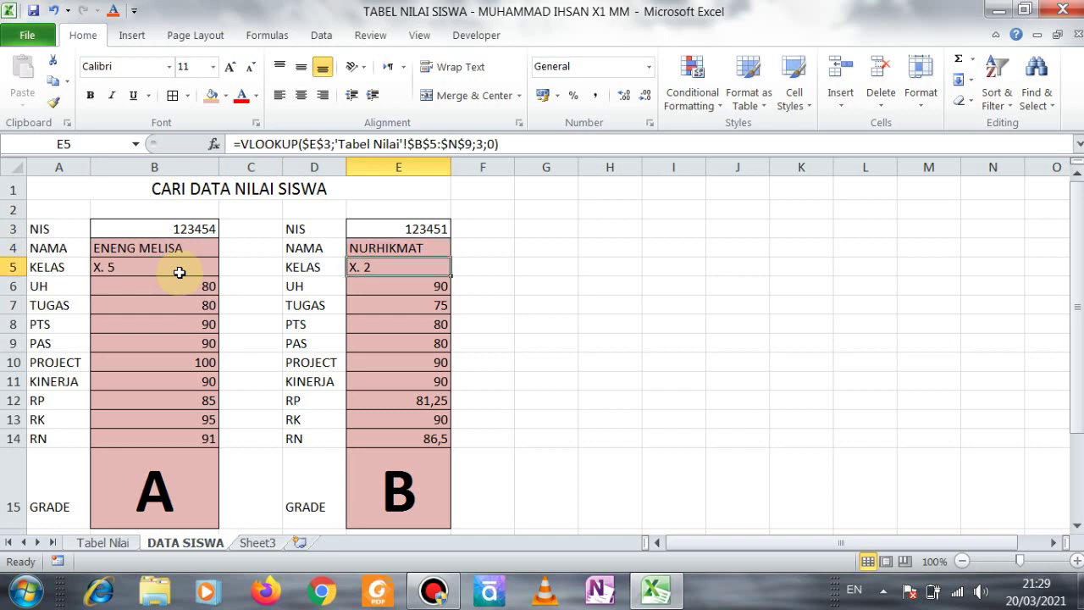
# - Make the merged title CARI DATA NILAI SISWA in row 1 bold
pyautogui.press('Up')
pyautogui.press('Up')
pyautogui.press('Up')
pyautogui.press('Up')
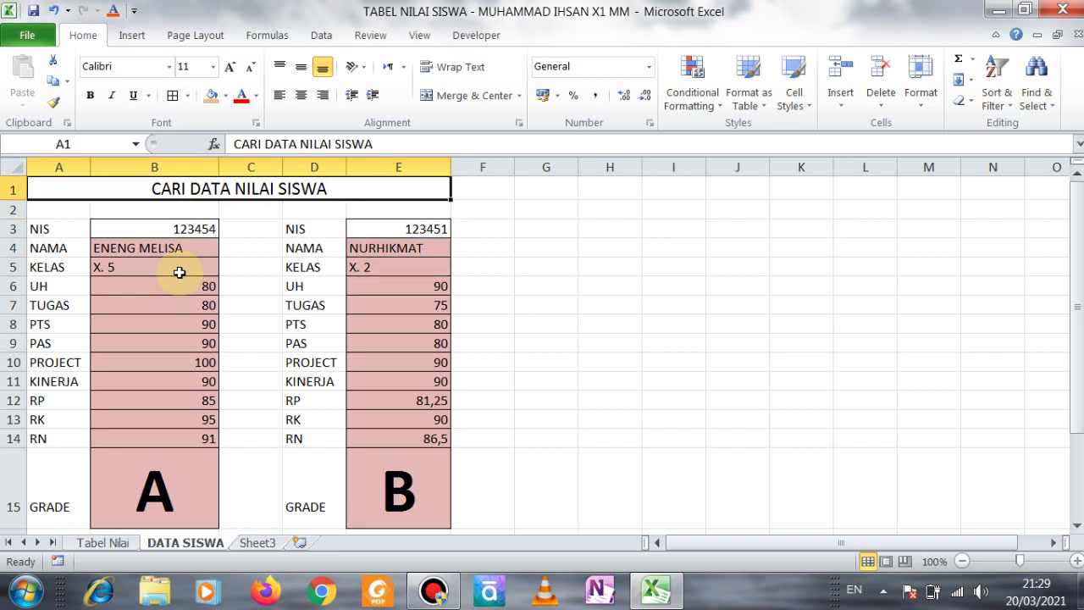
pyautogui.click(90, 95)
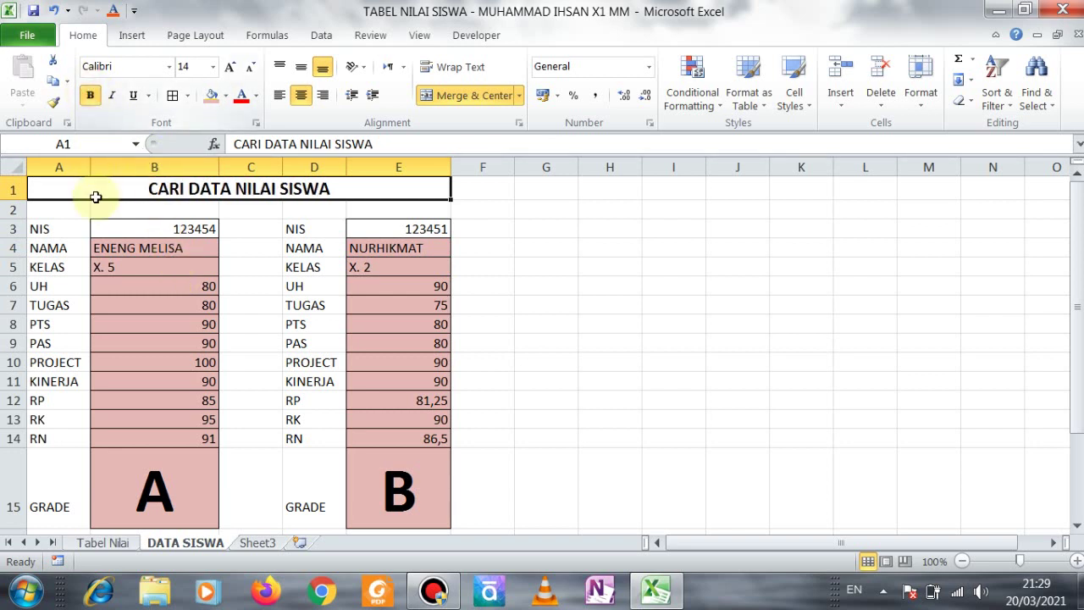
pyautogui.click(151, 286)
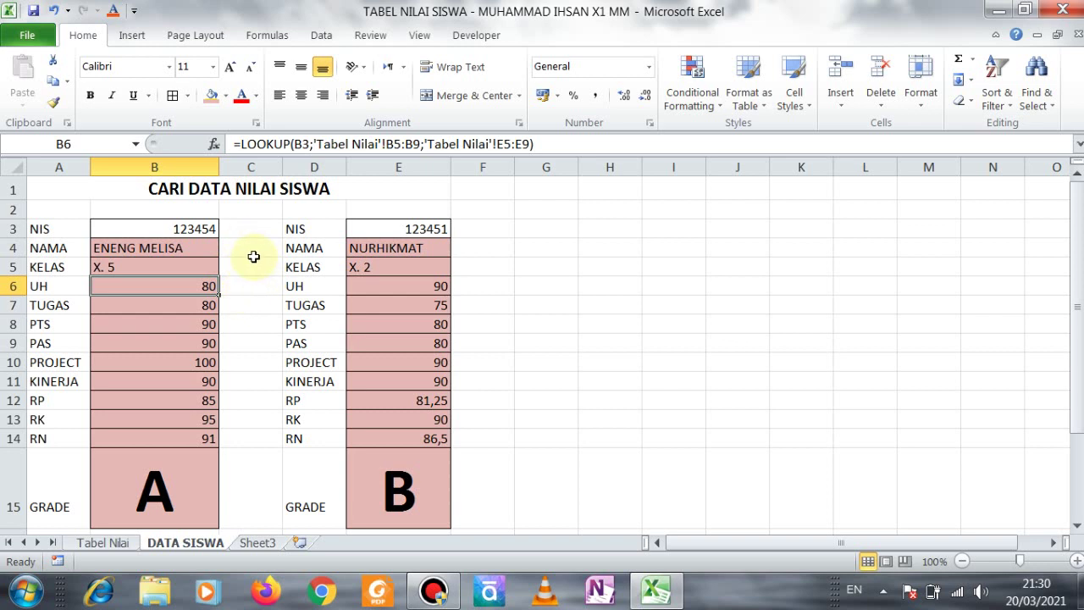
# - Save the workbook under the new name TABEL NILAI SISWA LANJUTAN in the Documents library and close Excel
pyautogui.click(245, 377)
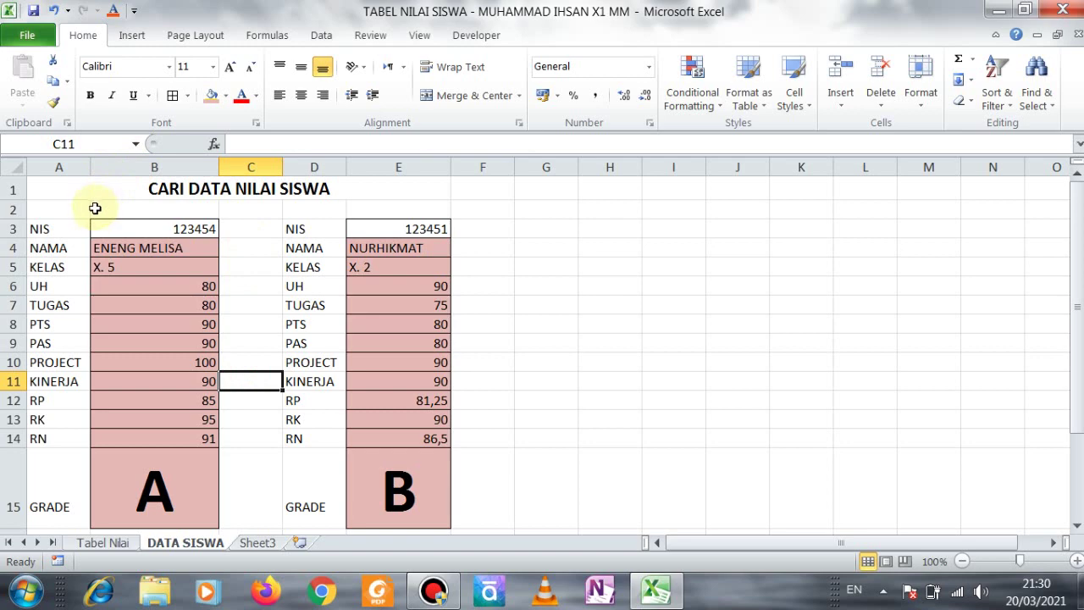
pyautogui.click(28, 35)
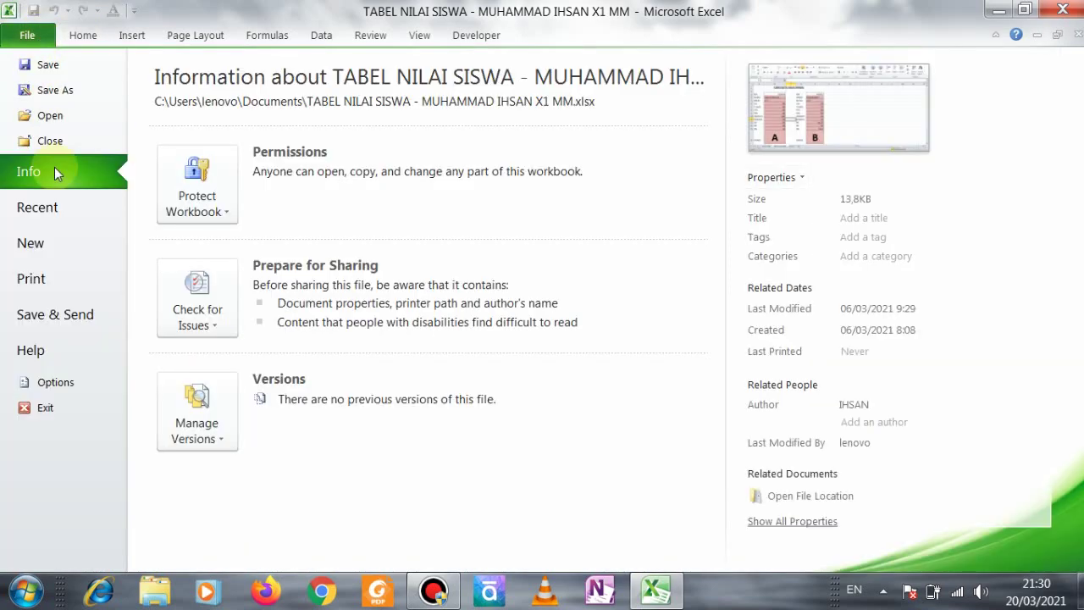
pyautogui.press('Escape')
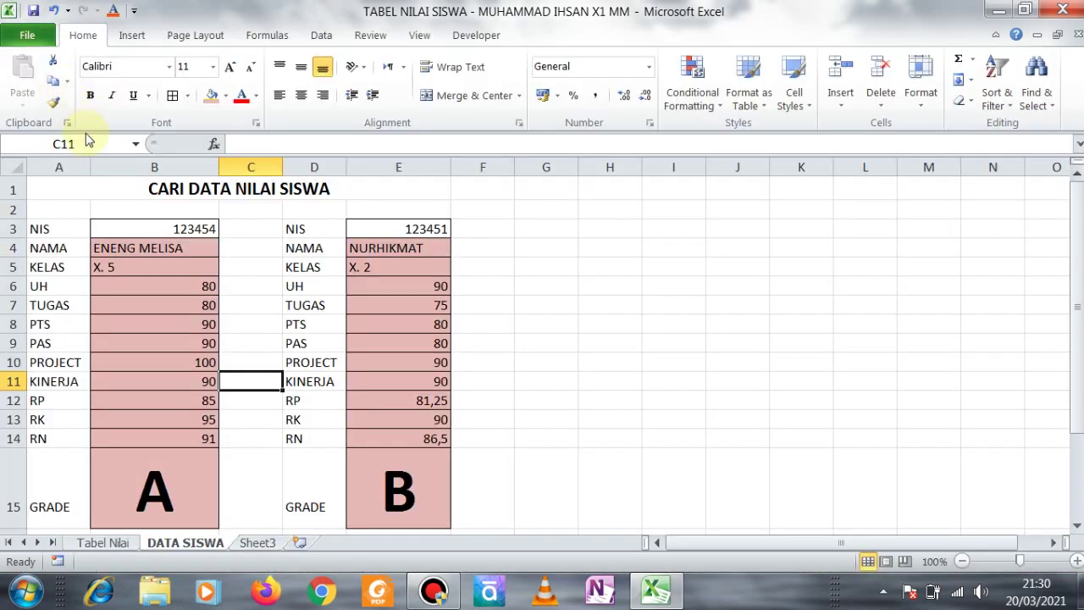
pyautogui.press('F12')
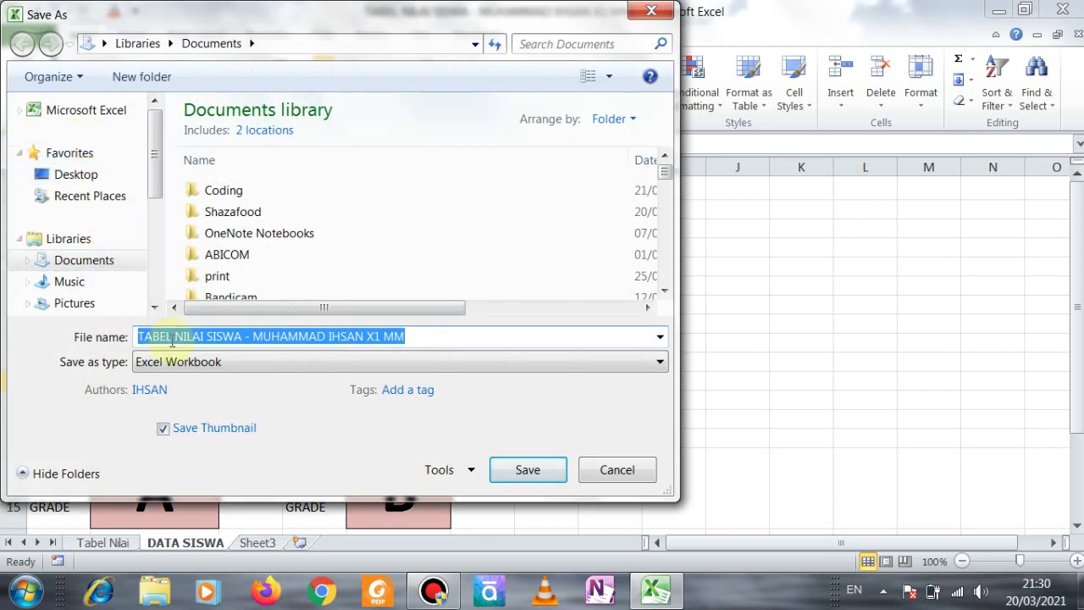
pyautogui.click(146, 336)
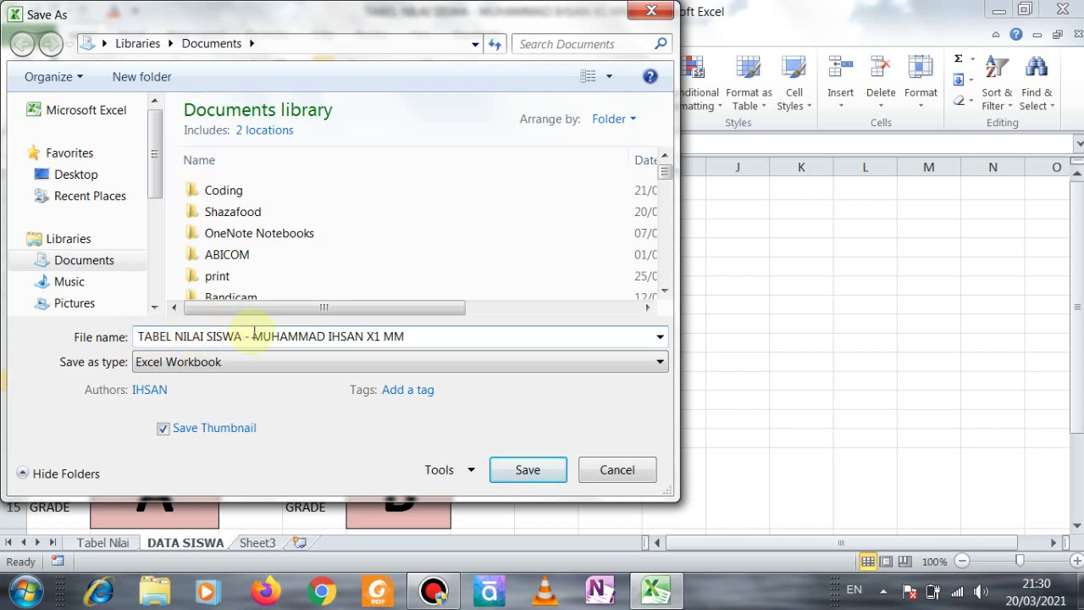
pyautogui.moveTo(254, 333); pyautogui.dragTo(411, 331)
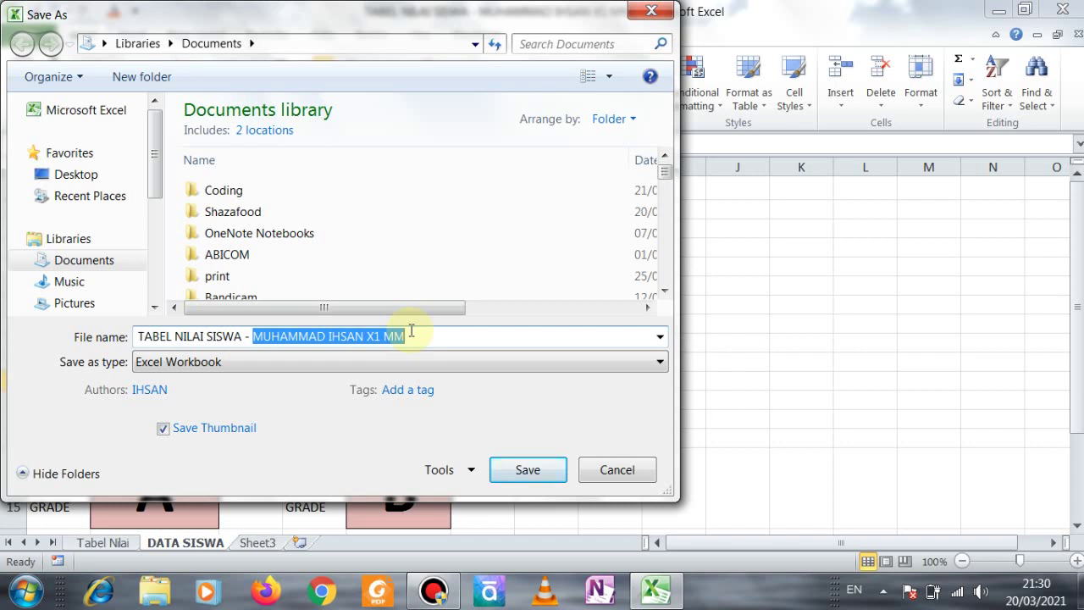
pyautogui.press('BackSpace')
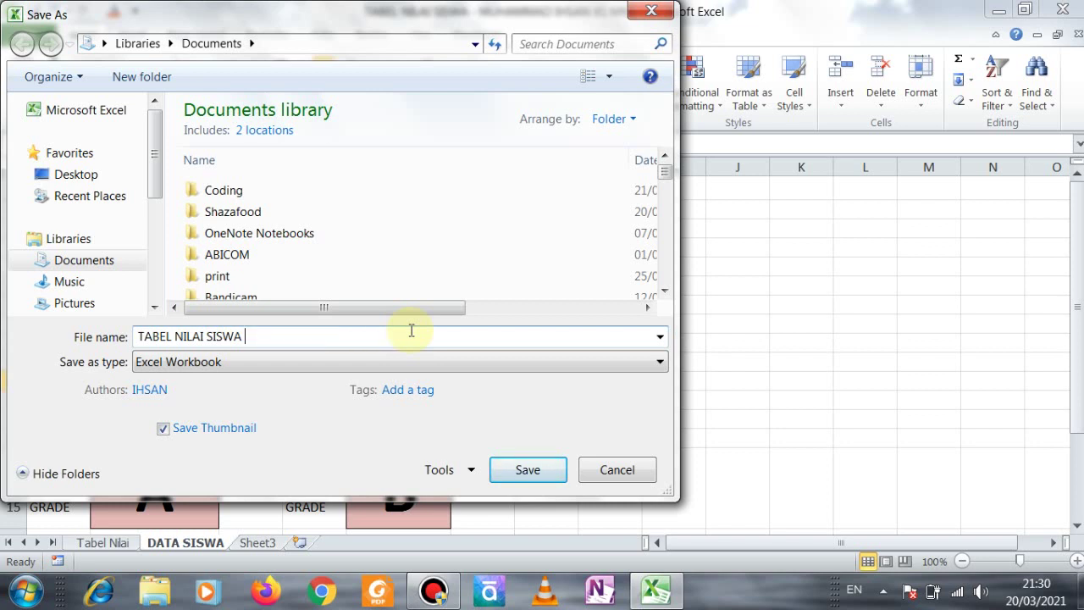
pyautogui.write('LANJUTAN')
pyautogui.click(179, 393)
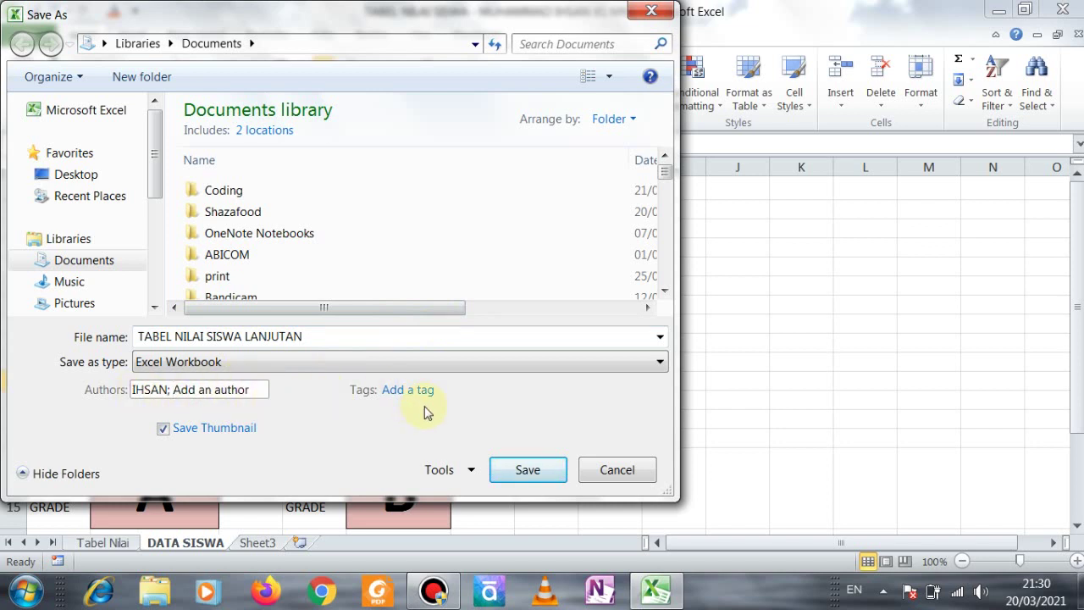
pyautogui.click(527, 472)
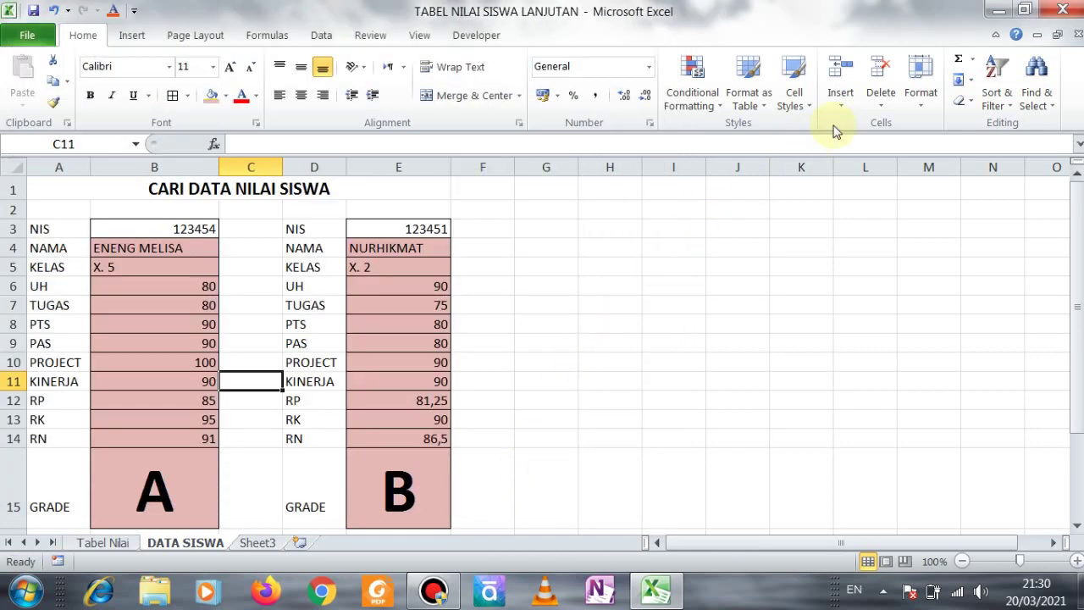
pyautogui.click(1063, 11)
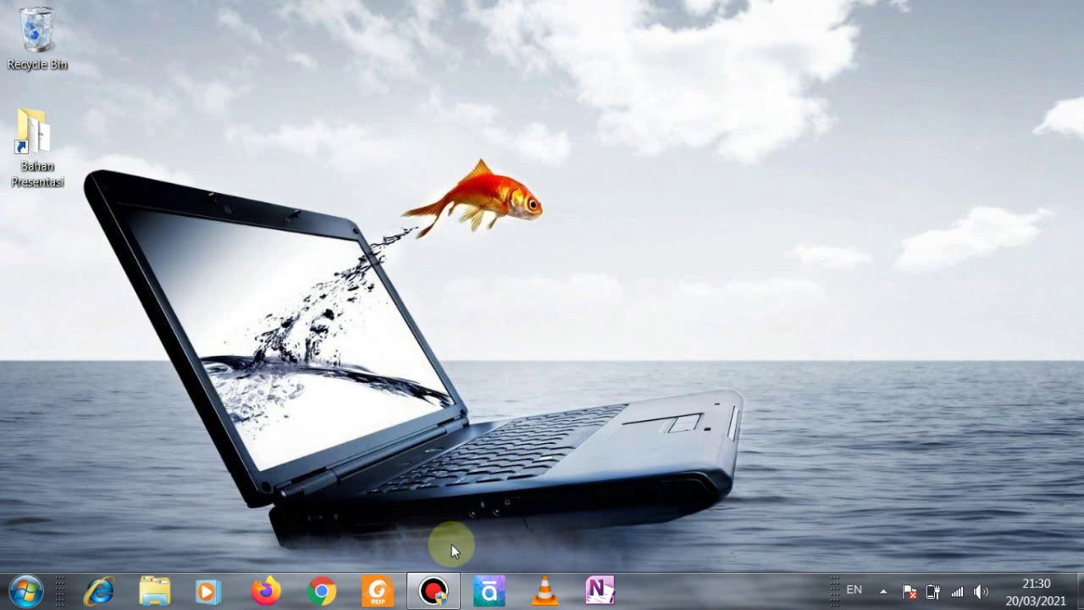
pyautogui.moveTo(438, 593)
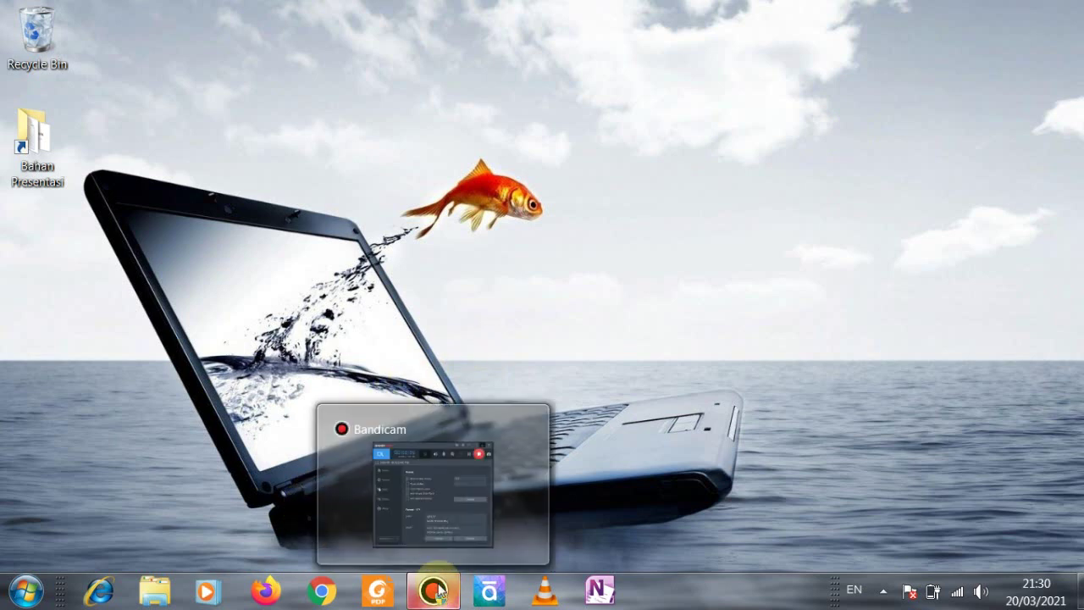
pyautogui.click(434, 498)
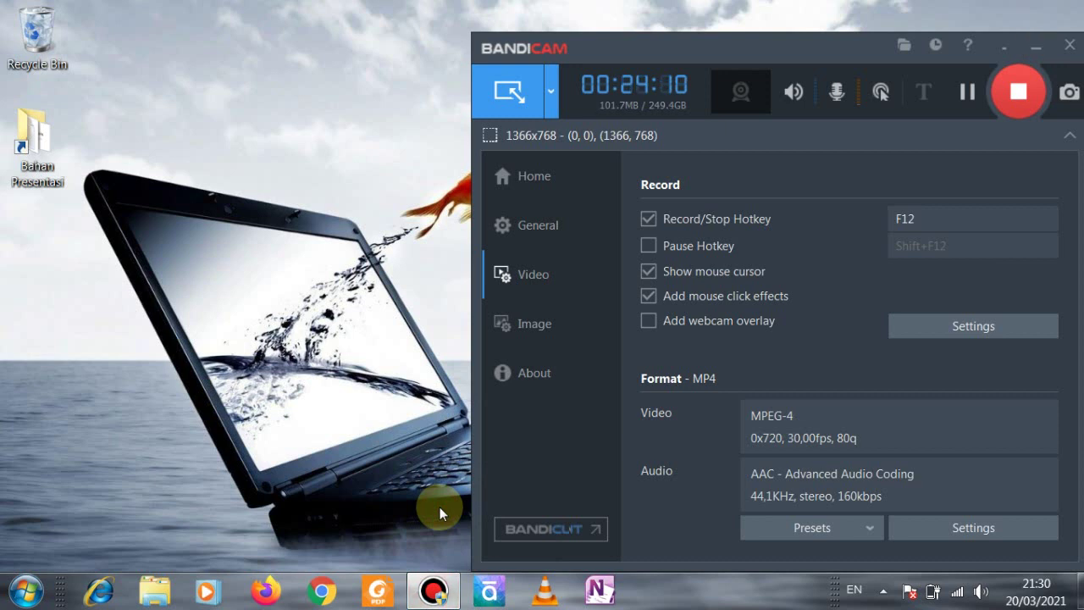